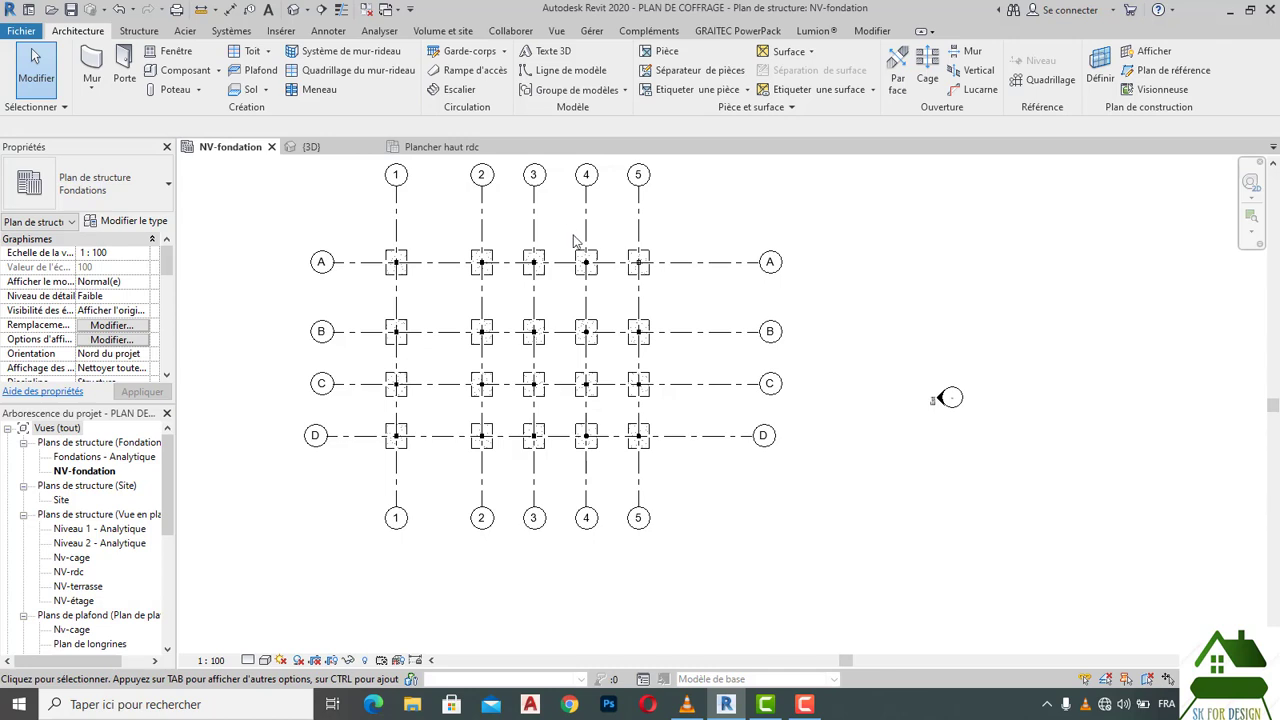
Step: Tag the isolated footing at grid intersection A-1 by category, using a horizontal tag with an attached-end leader
{"action": "middle_click_drag", "start_coordinate": [446, 297], "coordinate": [517, 334]}
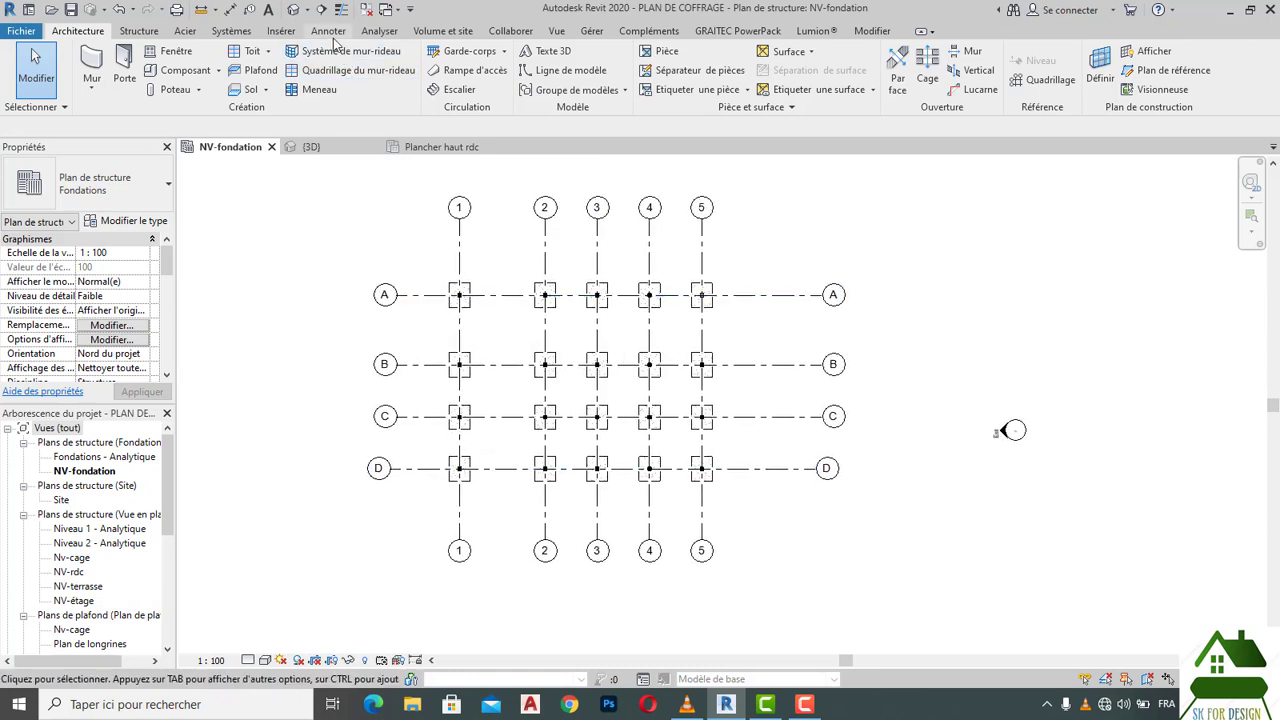
{"action": "left_click", "coordinate": [340, 33]}
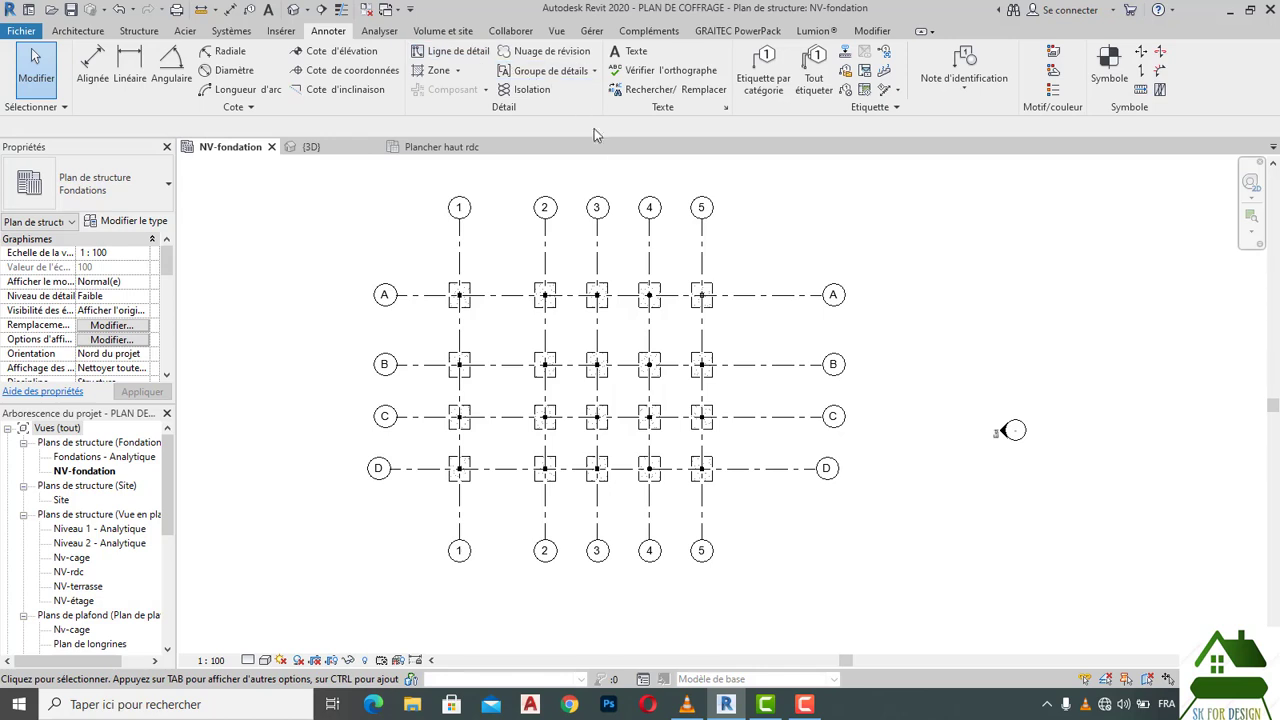
{"action": "left_click", "coordinate": [765, 88]}
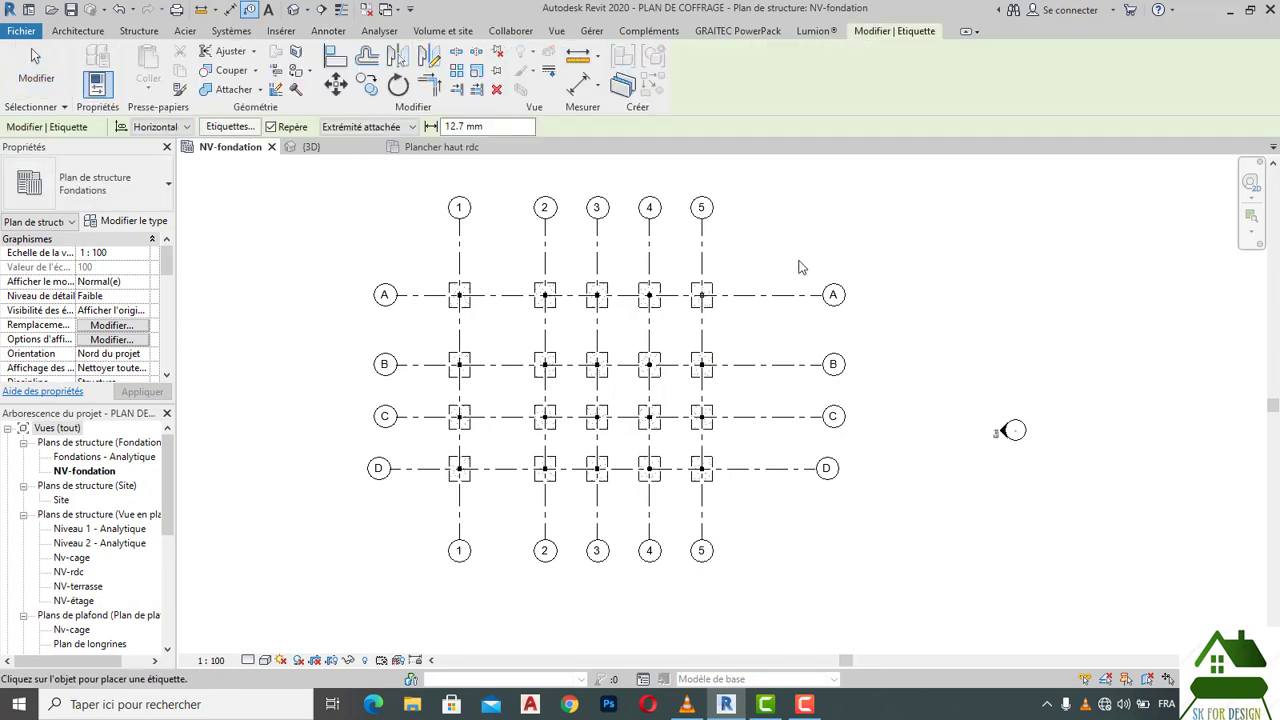
{"action": "scroll", "coordinate": [705, 305], "scroll_direction": "up", "scroll_amount": 5}
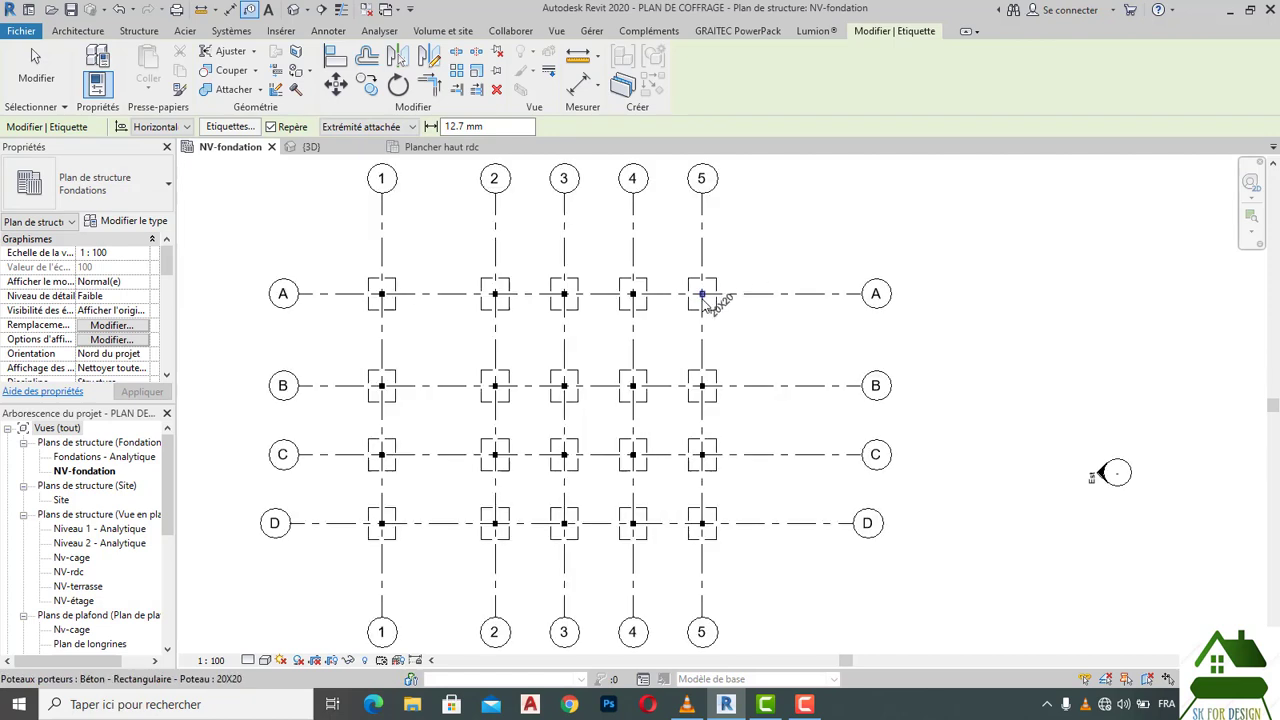
{"action": "left_click", "coordinate": [706, 293]}
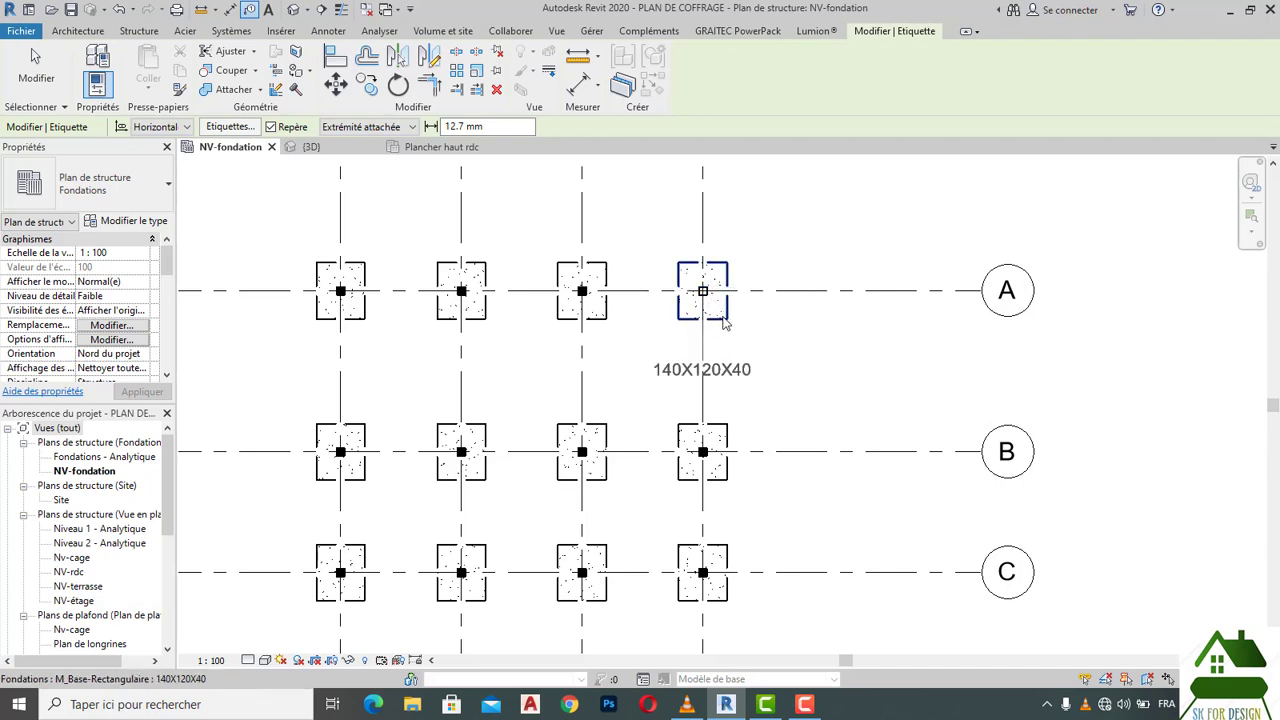
{"action": "scroll", "coordinate": [723, 322], "scroll_direction": "down", "scroll_amount": 3}
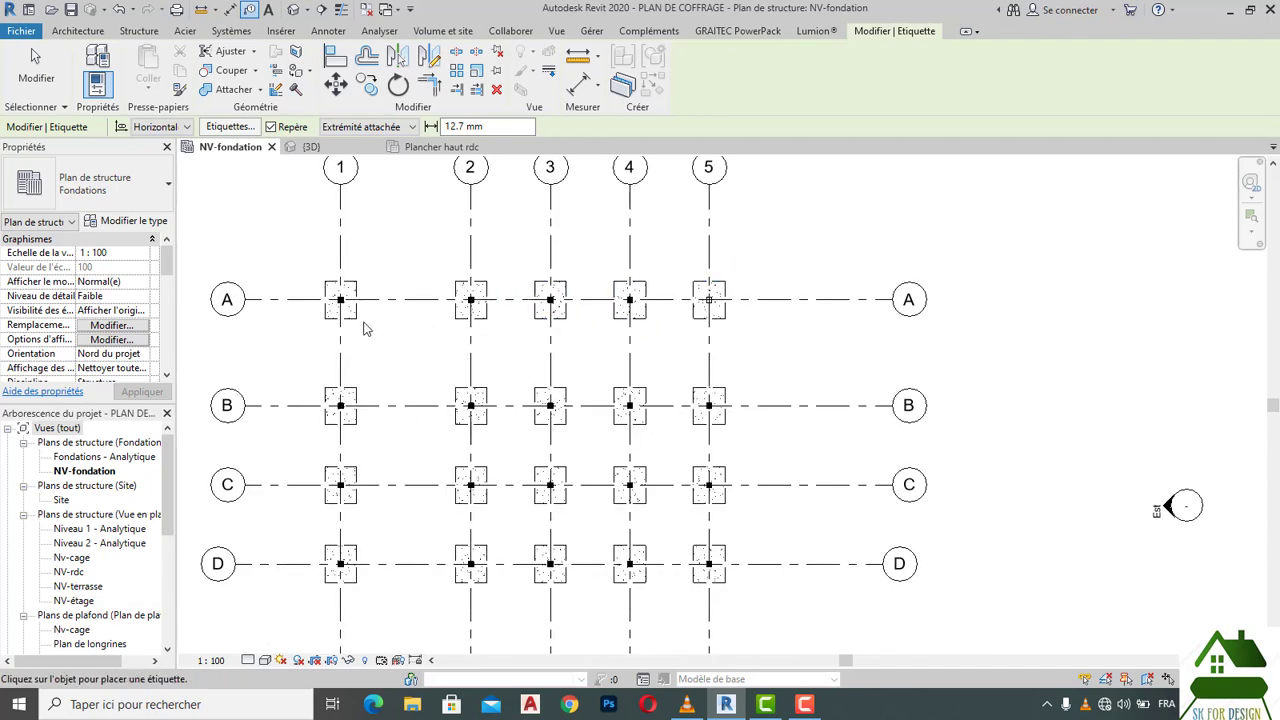
{"action": "scroll", "coordinate": [360, 326], "scroll_direction": "up", "scroll_amount": 1}
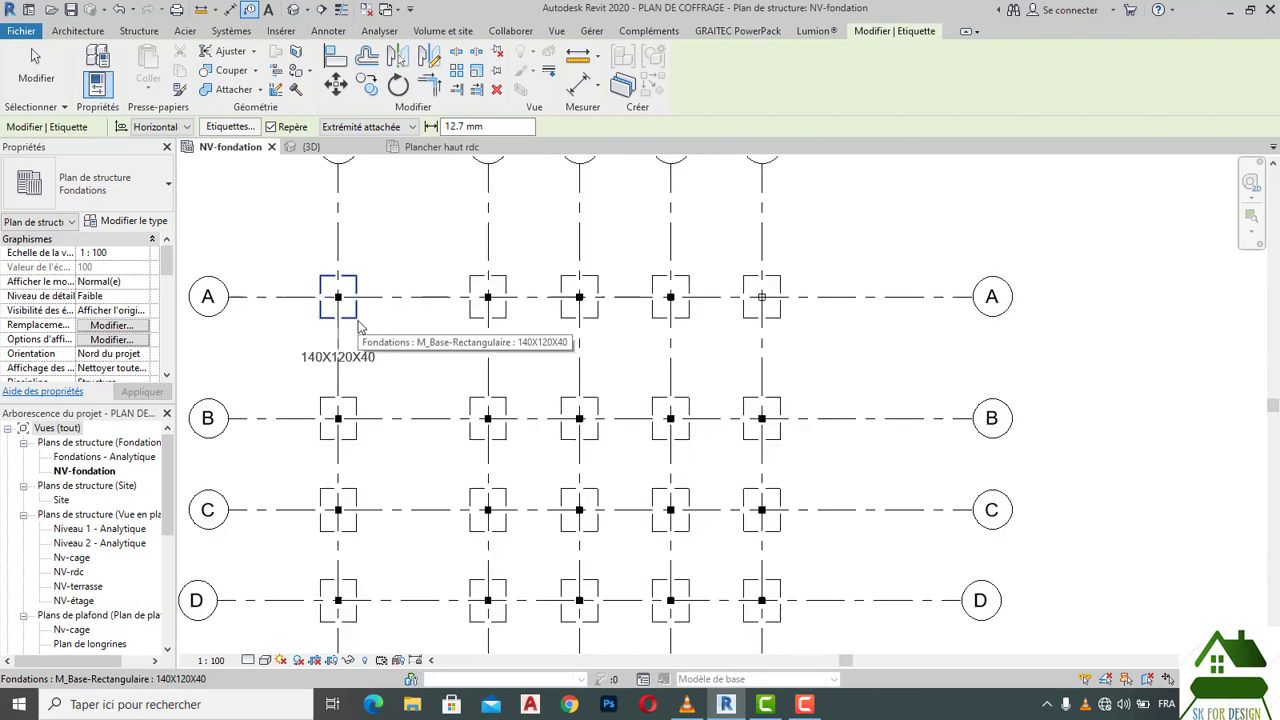
{"action": "left_click", "coordinate": [360, 326]}
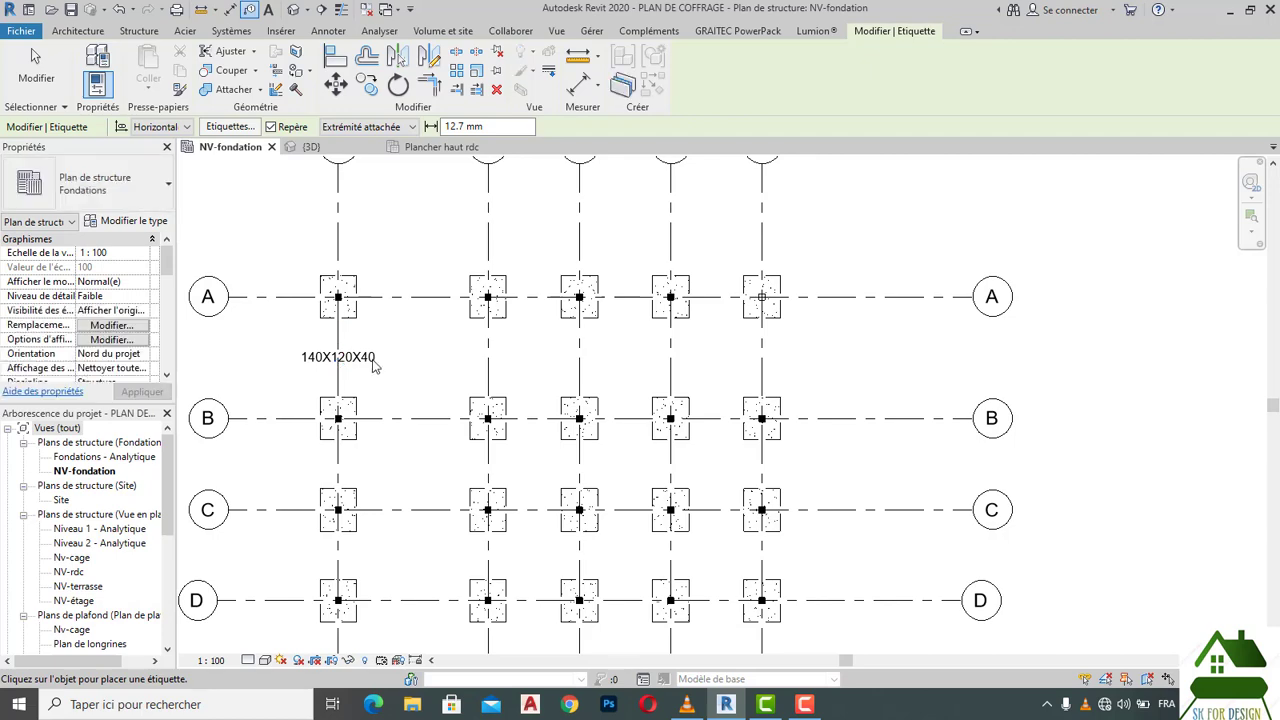
{"action": "scroll", "coordinate": [380, 365], "scroll_direction": "down", "scroll_amount": 1}
{"action": "scroll", "coordinate": [365, 362], "scroll_direction": "up", "scroll_amount": 1}
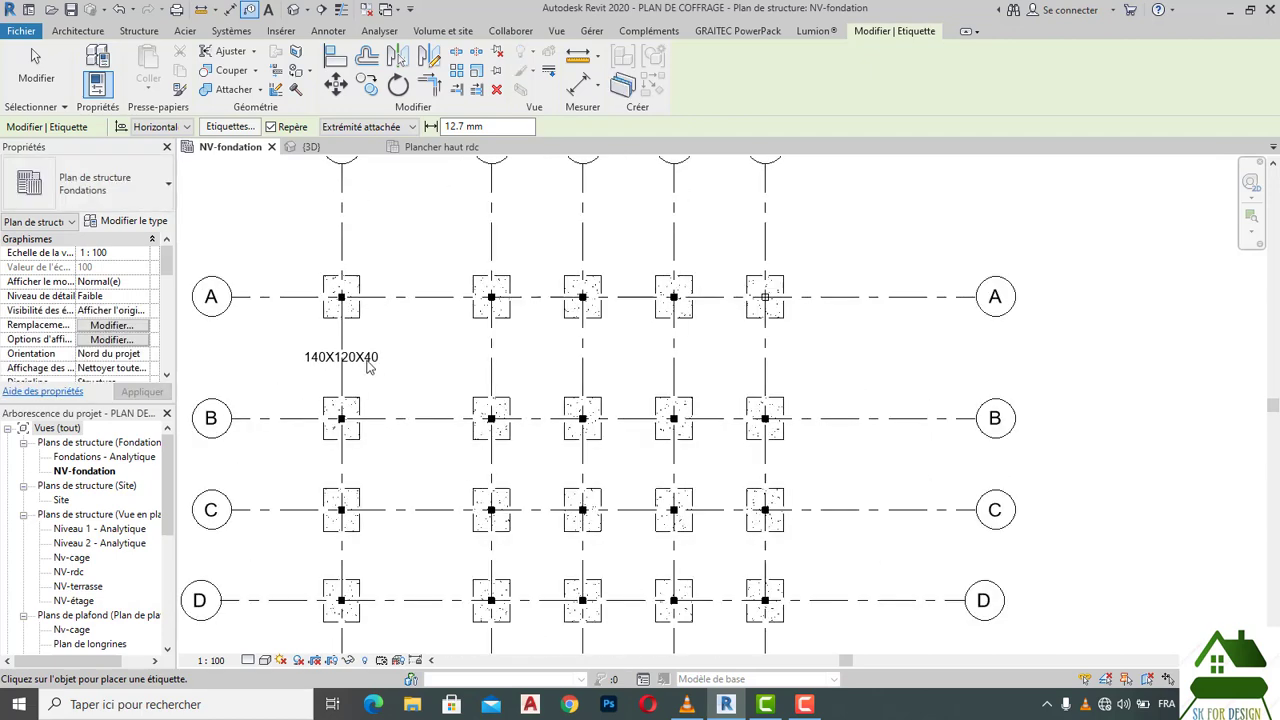
{"action": "scroll", "coordinate": [305, 362], "scroll_direction": "up", "scroll_amount": 2}
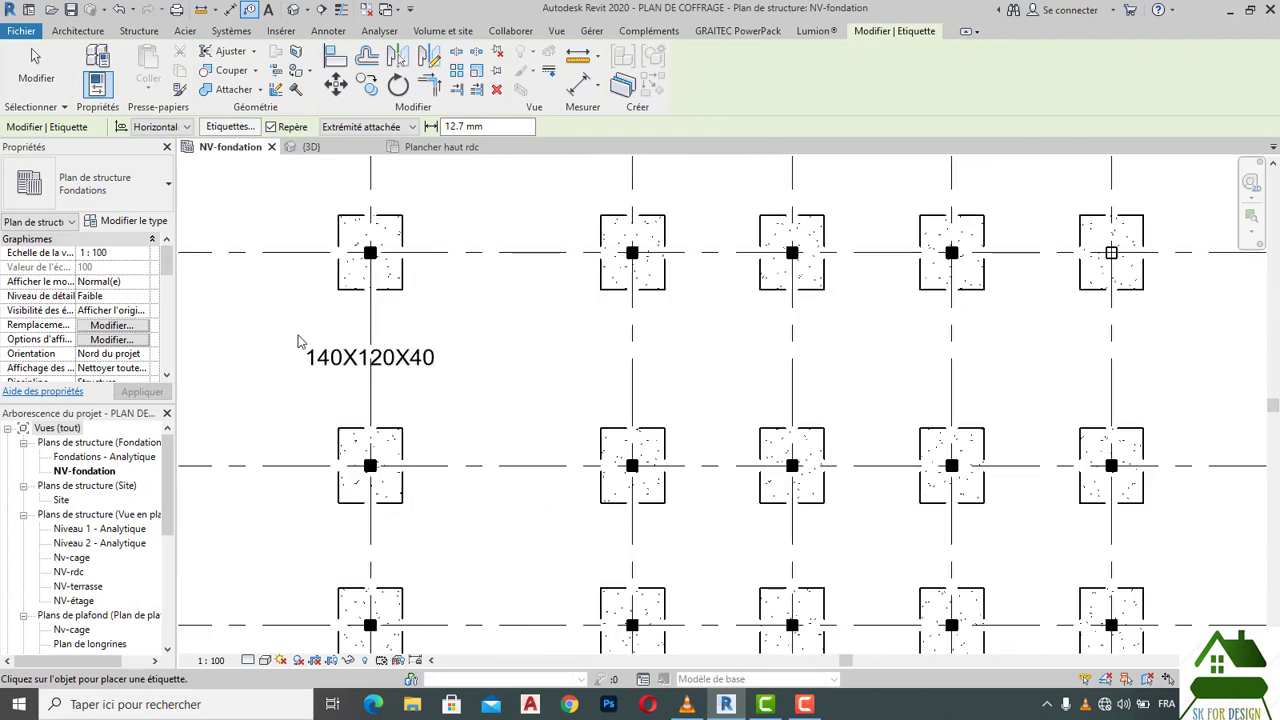
{"action": "scroll", "coordinate": [476, 338], "scroll_direction": "down", "scroll_amount": 2}
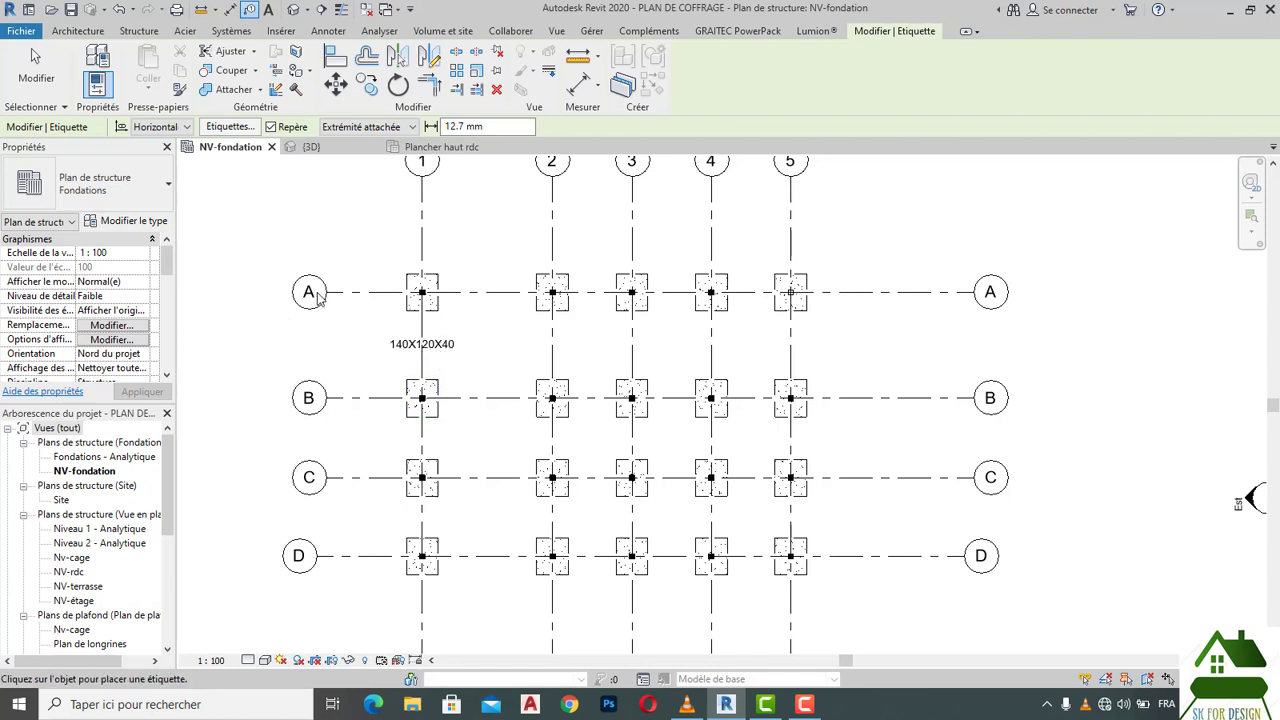
{"action": "key", "text": "Escape"}
{"action": "left_click", "coordinate": [446, 352]}
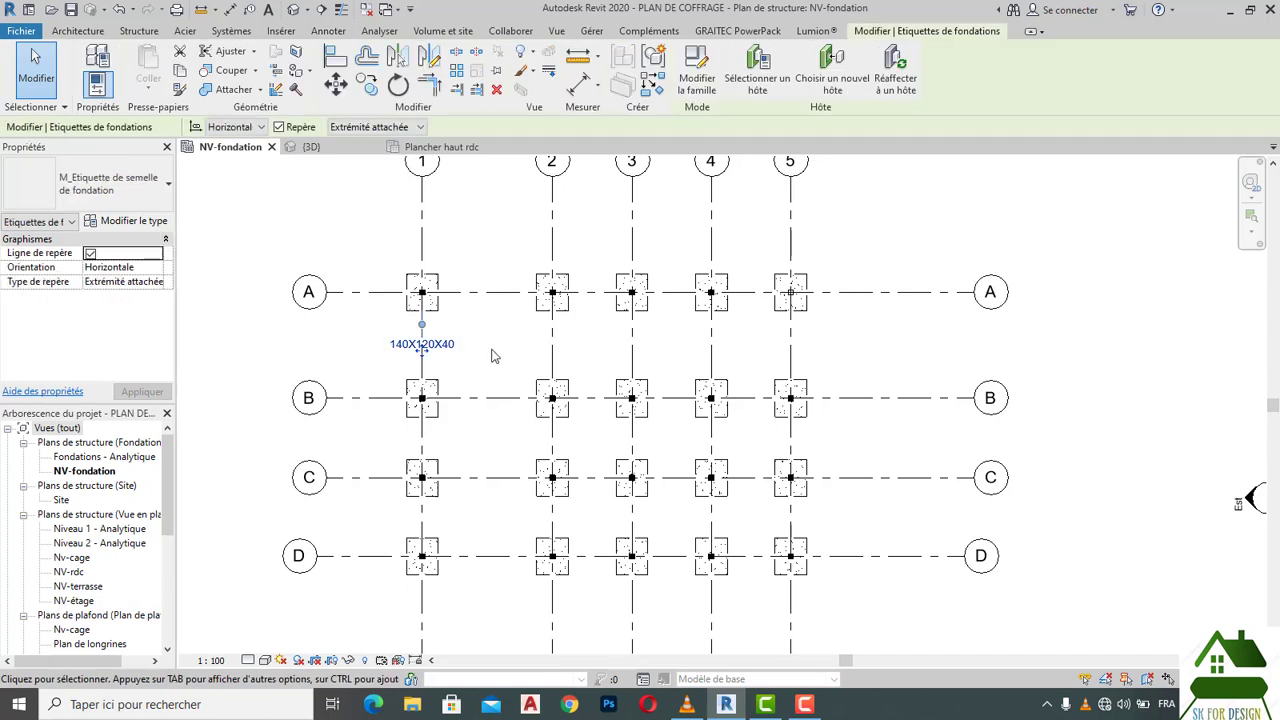
{"action": "scroll", "coordinate": [383, 352], "scroll_direction": "up", "scroll_amount": 2}
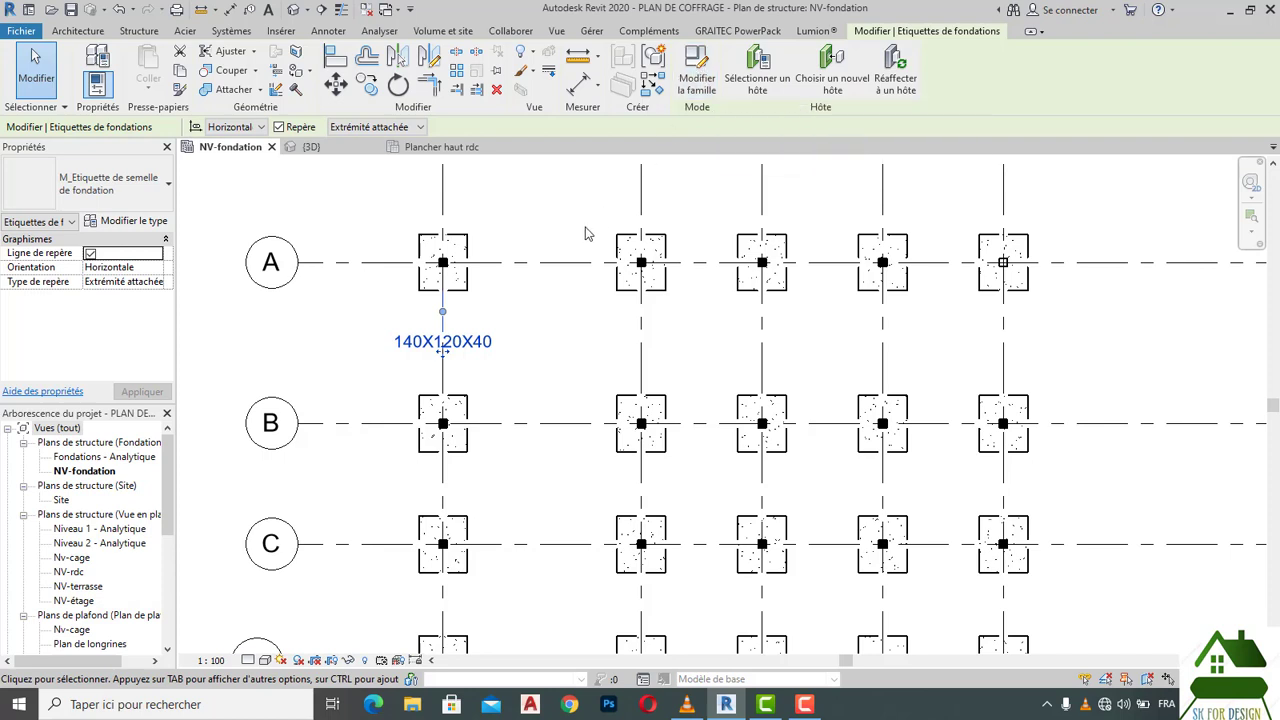
{"action": "left_click", "coordinate": [354, 368]}
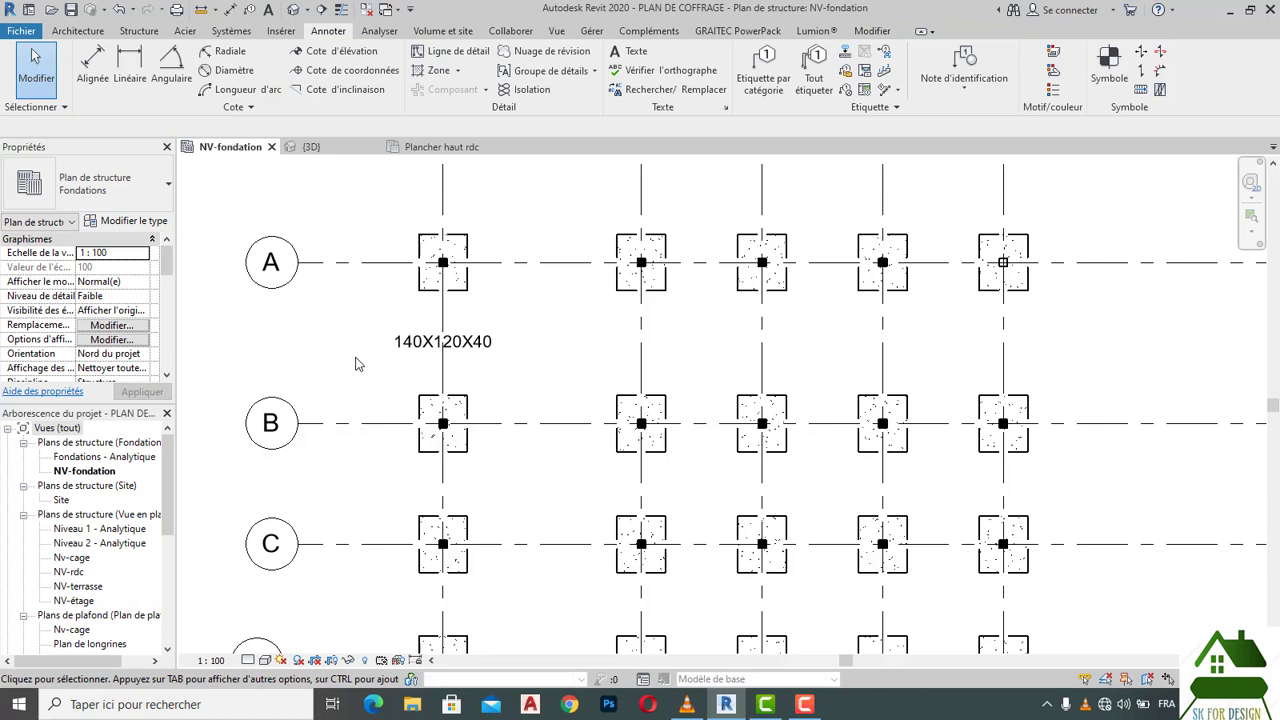
Step: Start loading a family for the A-1 footing tag's type, browsing to the Fondations folder under Libraries, France, Annotations
{"action": "left_click", "coordinate": [478, 343]}
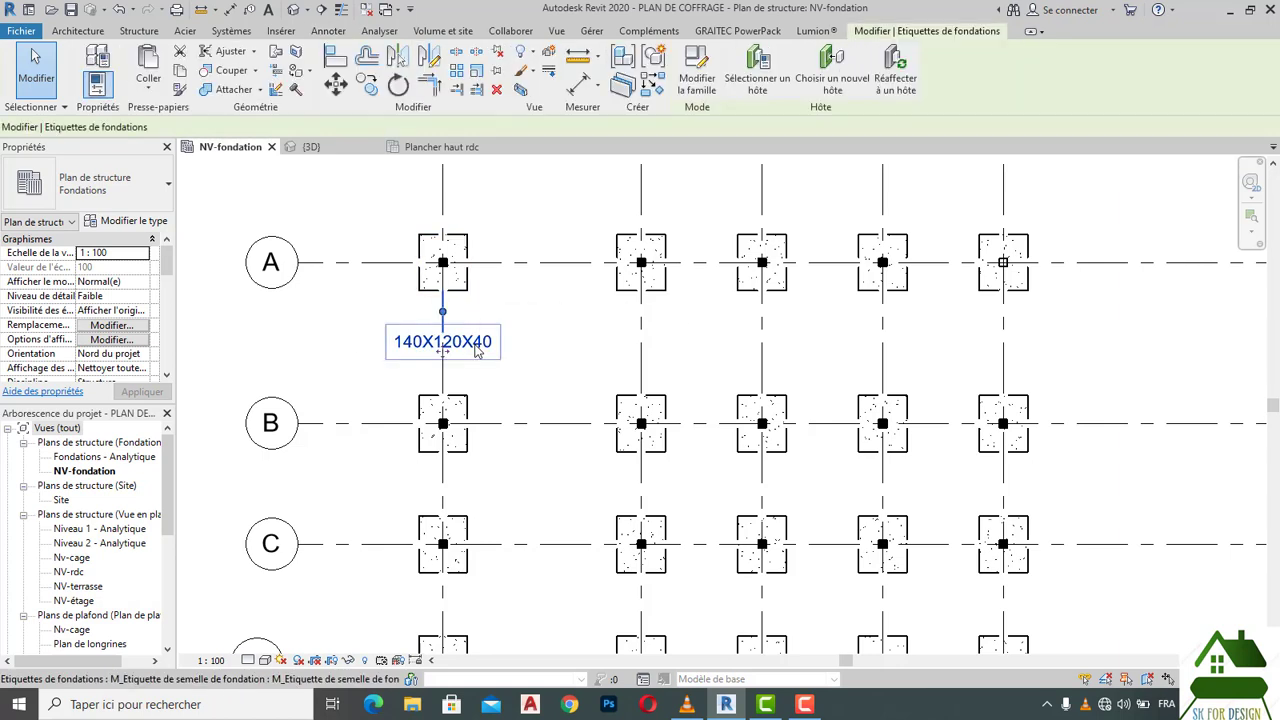
{"action": "left_click", "coordinate": [92, 58]}
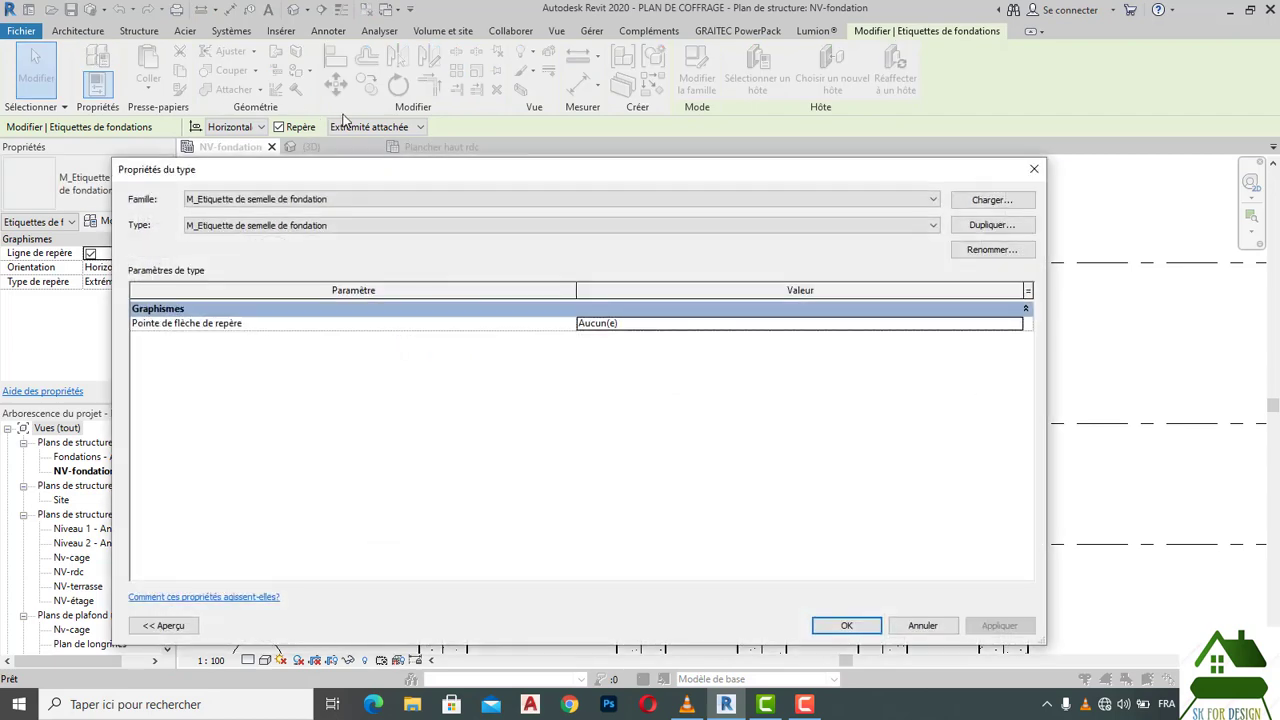
{"action": "left_click", "coordinate": [1020, 204]}
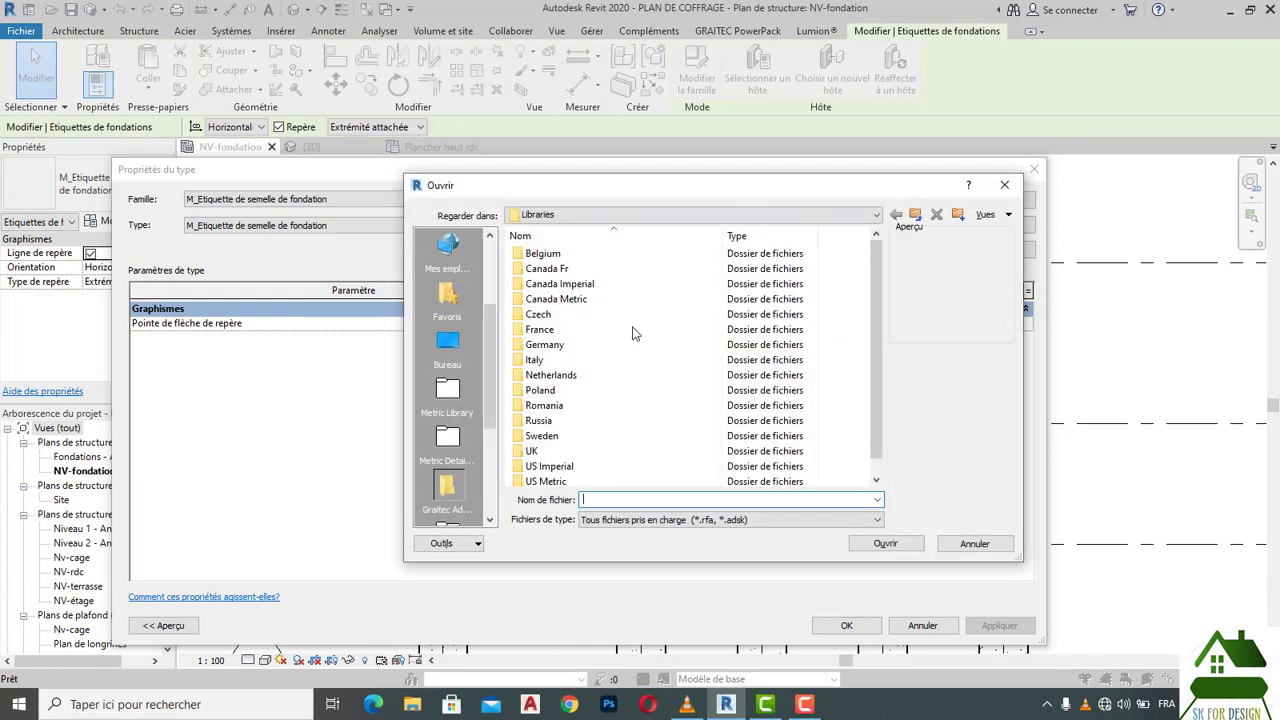
{"action": "scroll", "coordinate": [612, 322], "scroll_direction": "down", "scroll_amount": 1}
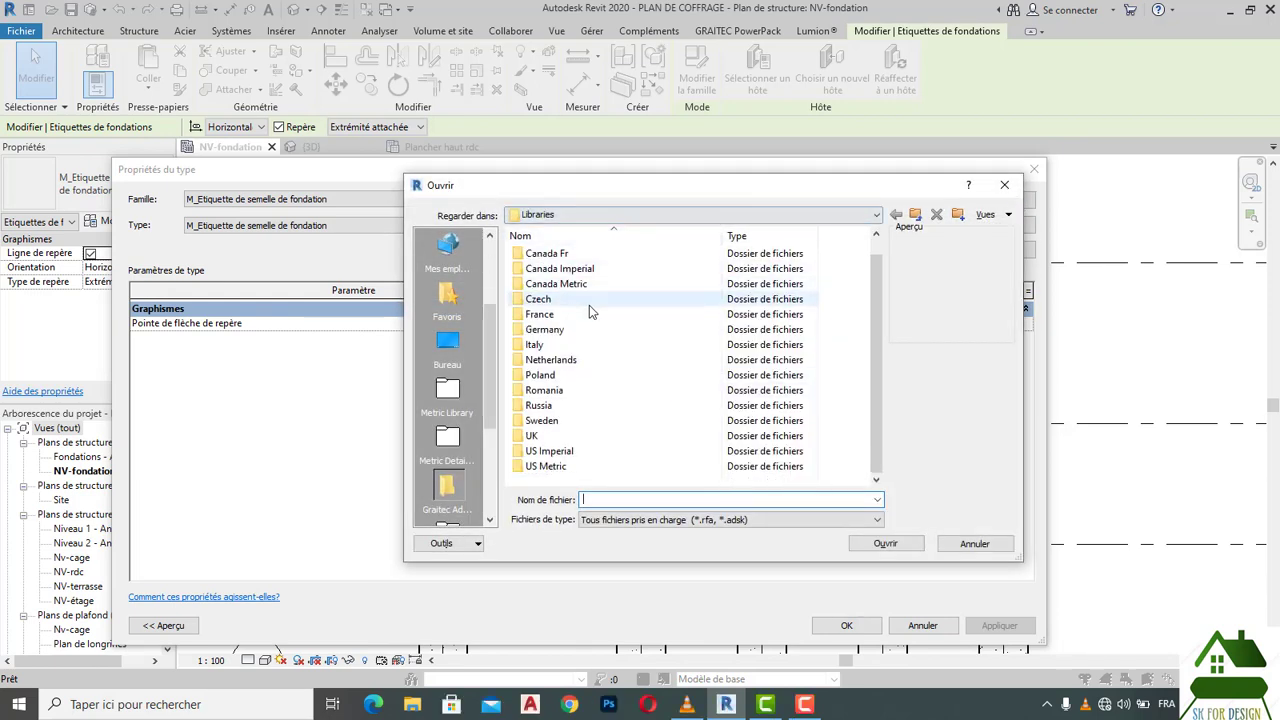
{"action": "scroll", "coordinate": [589, 313], "scroll_direction": "up", "scroll_amount": 1}
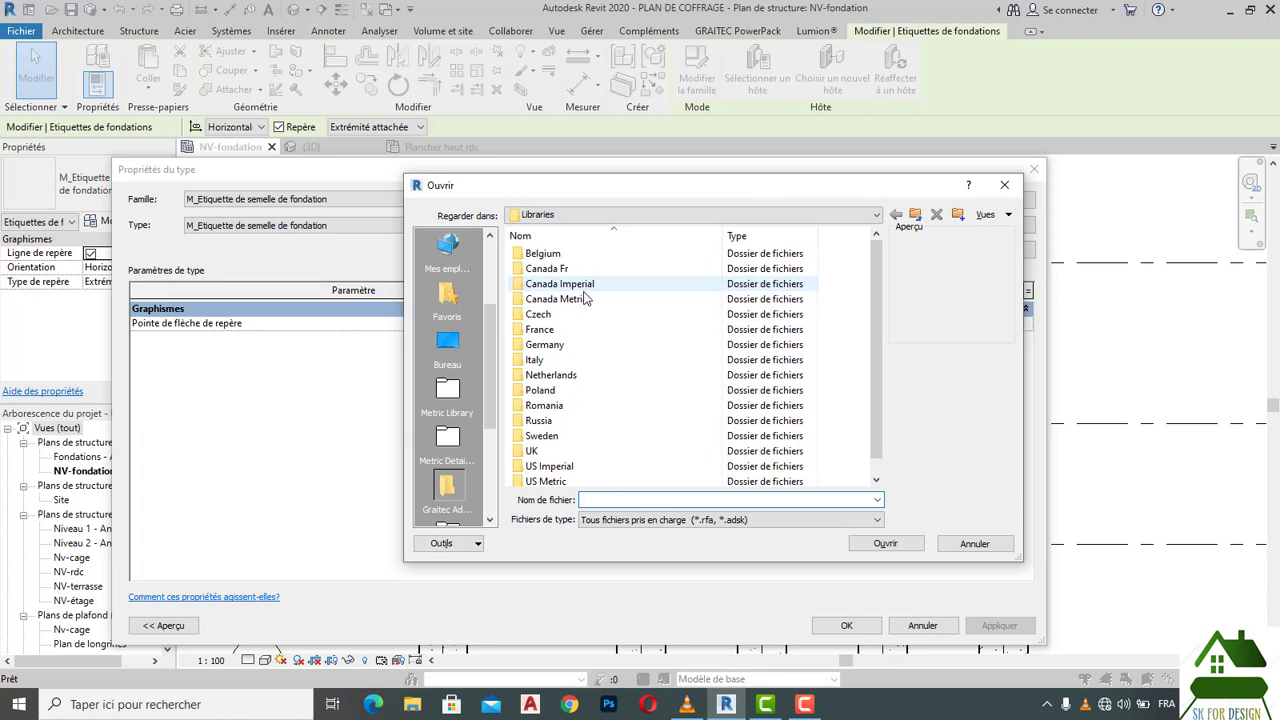
{"action": "left_click", "coordinate": [568, 216]}
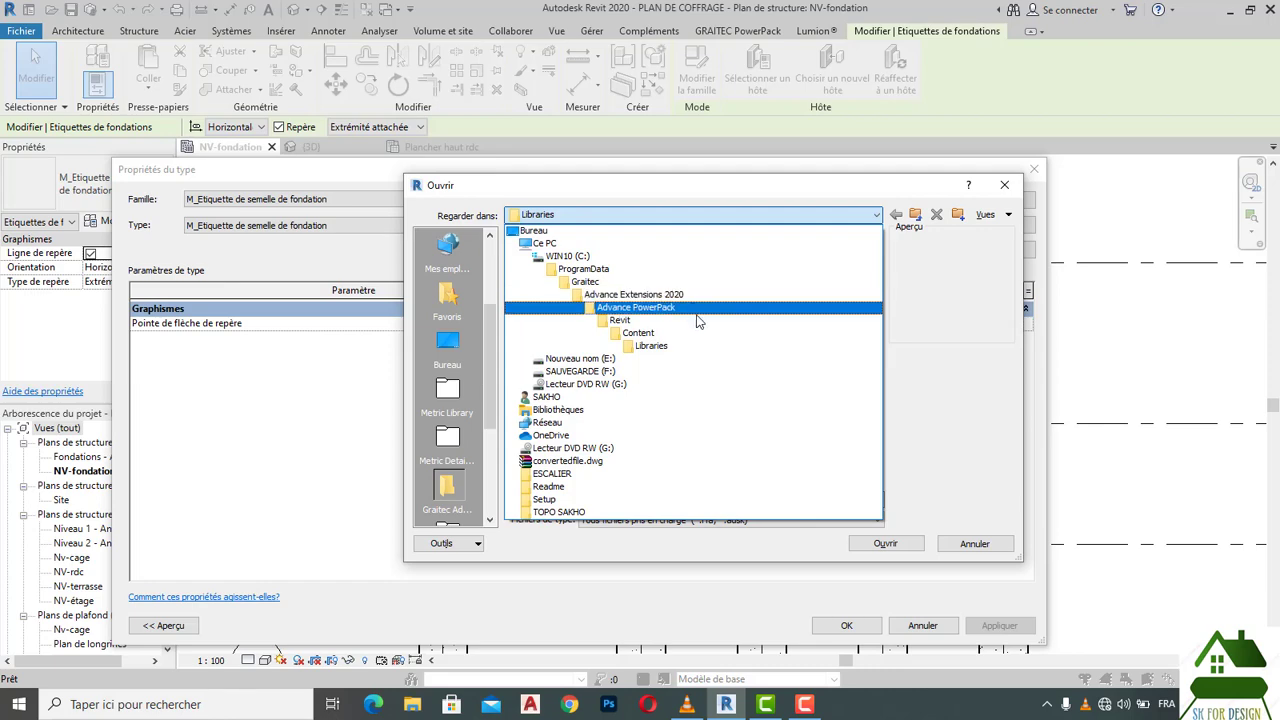
{"action": "left_click", "coordinate": [670, 346]}
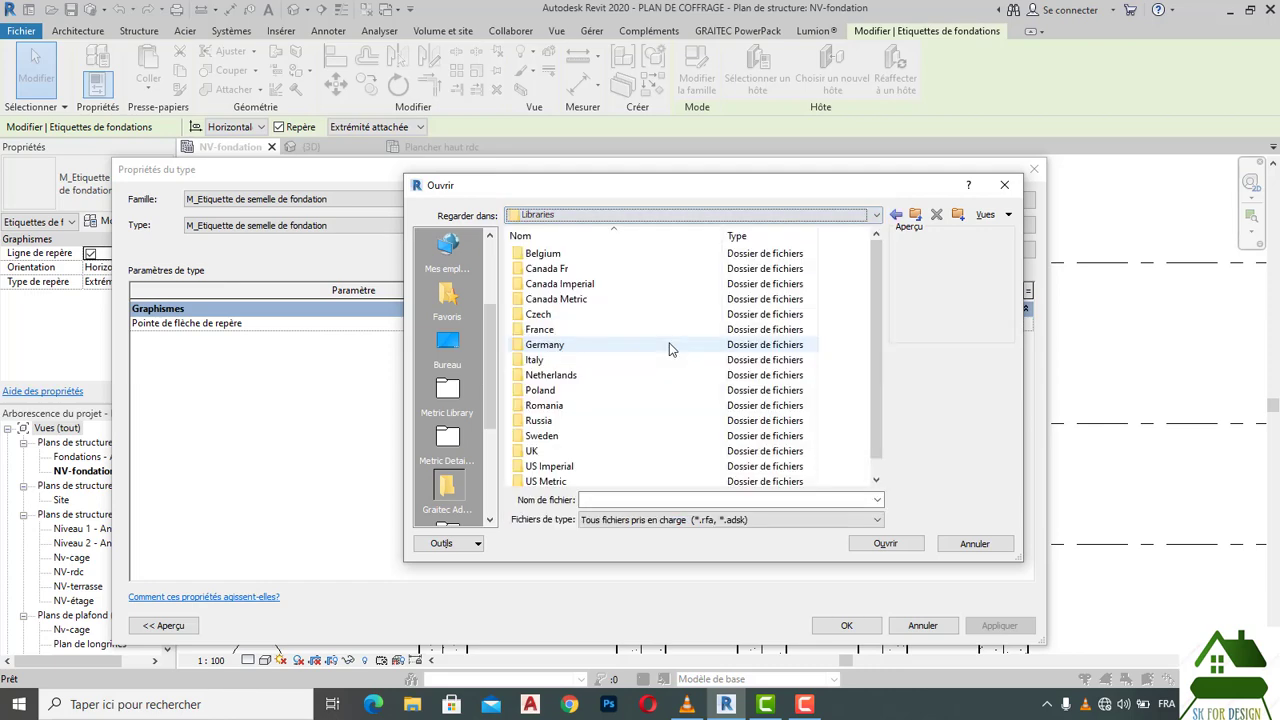
{"action": "double_click", "coordinate": [569, 331]}
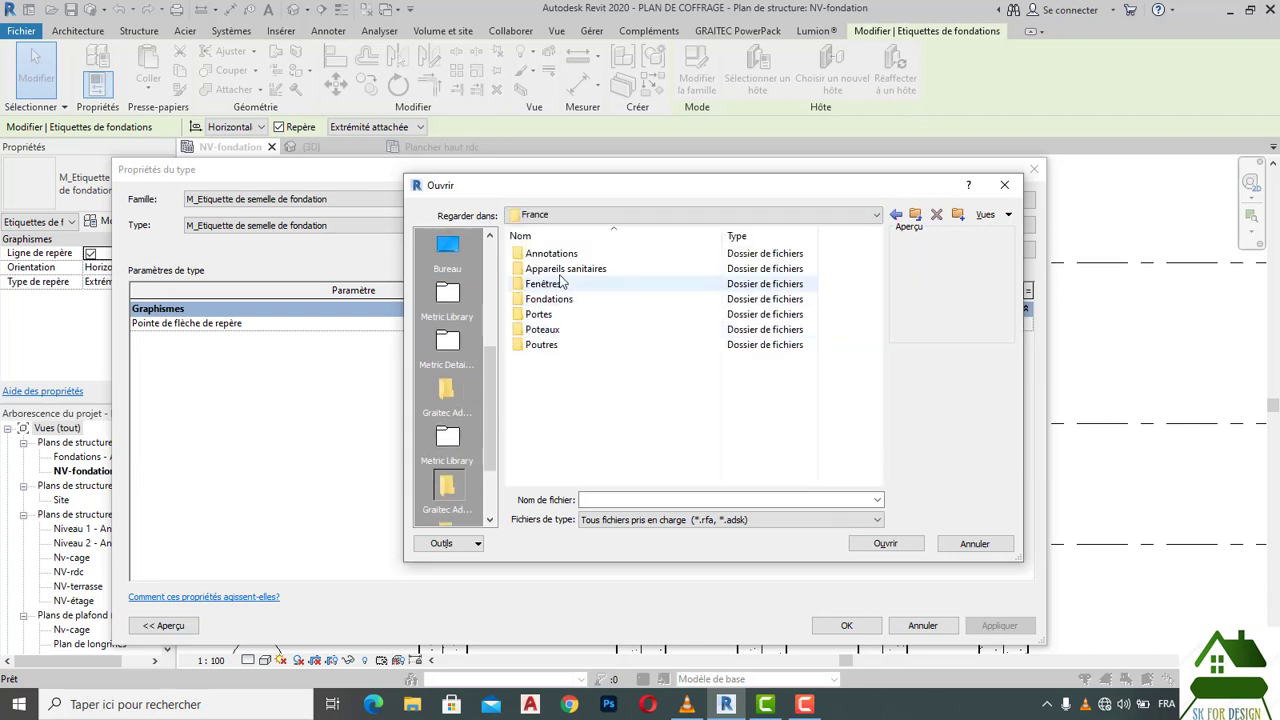
{"action": "double_click", "coordinate": [556, 254]}
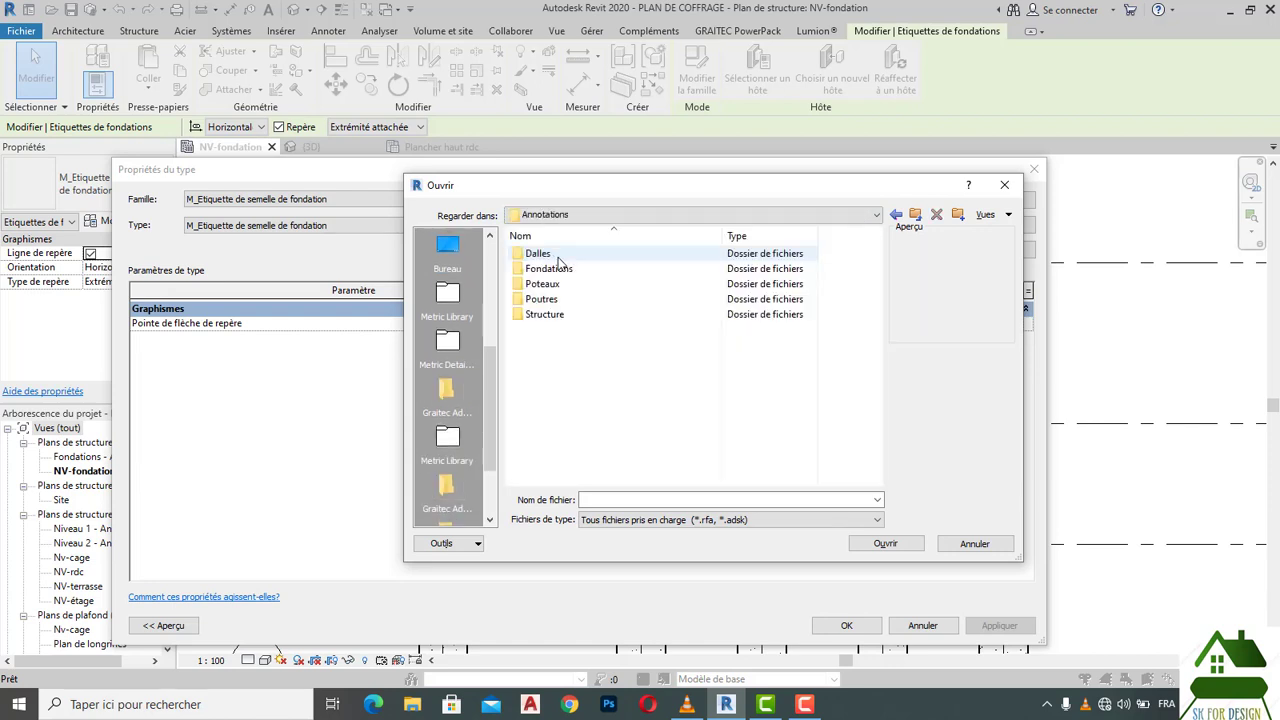
{"action": "double_click", "coordinate": [561, 270]}
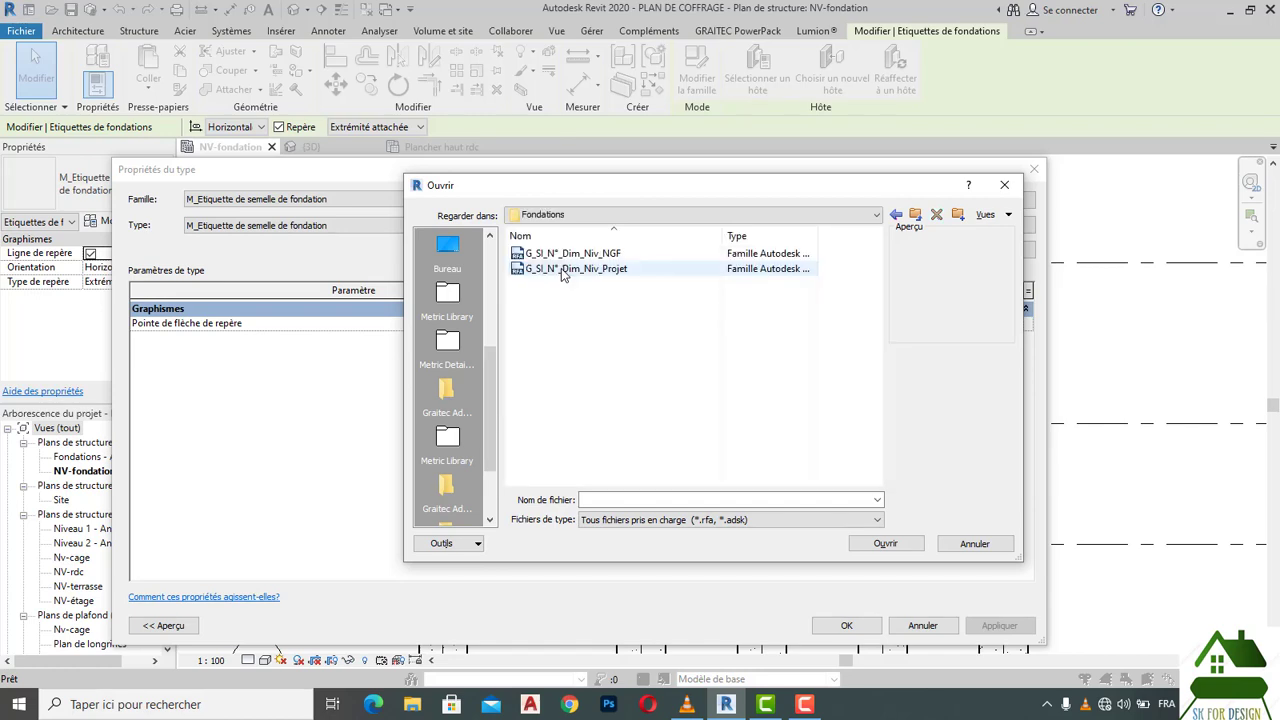
Step: Compare the two foundation tag families' previews, load G_SI_N°_Dim_Niv_Projet and apply it to the A-1 footing tag
{"action": "left_click", "coordinate": [561, 256]}
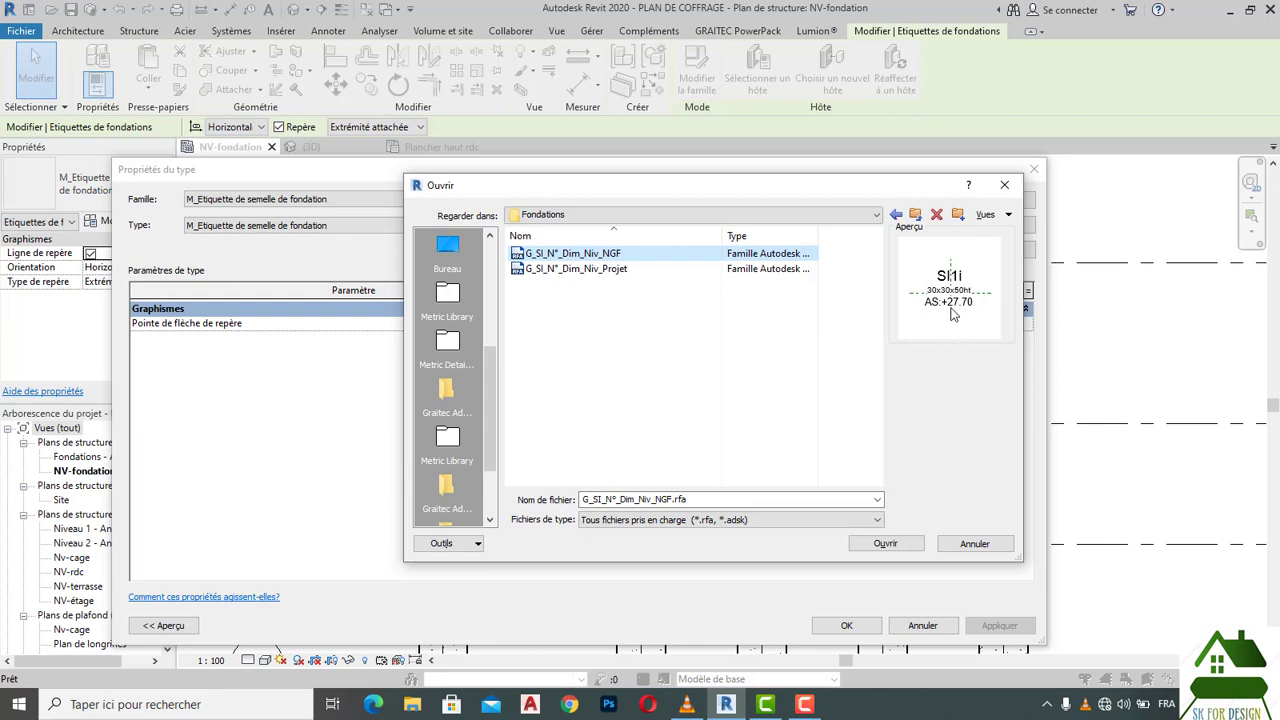
{"action": "left_click", "coordinate": [611, 272]}
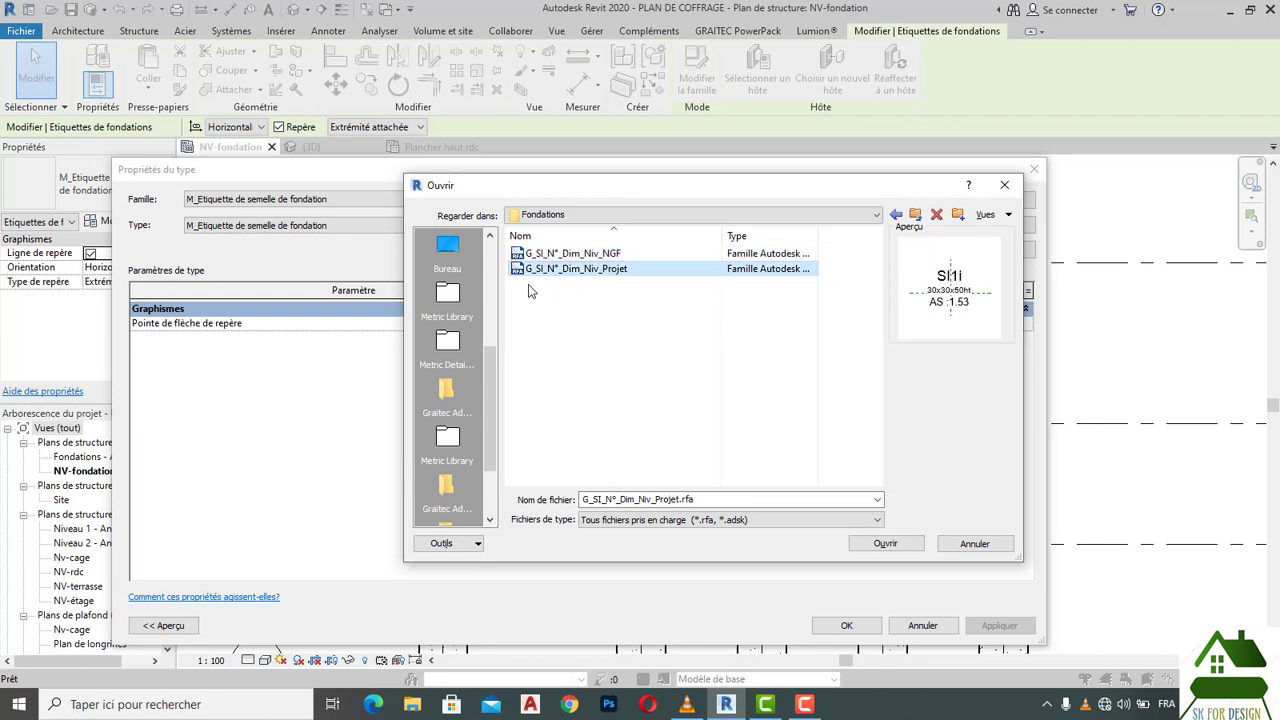
{"action": "left_click", "coordinate": [617, 259]}
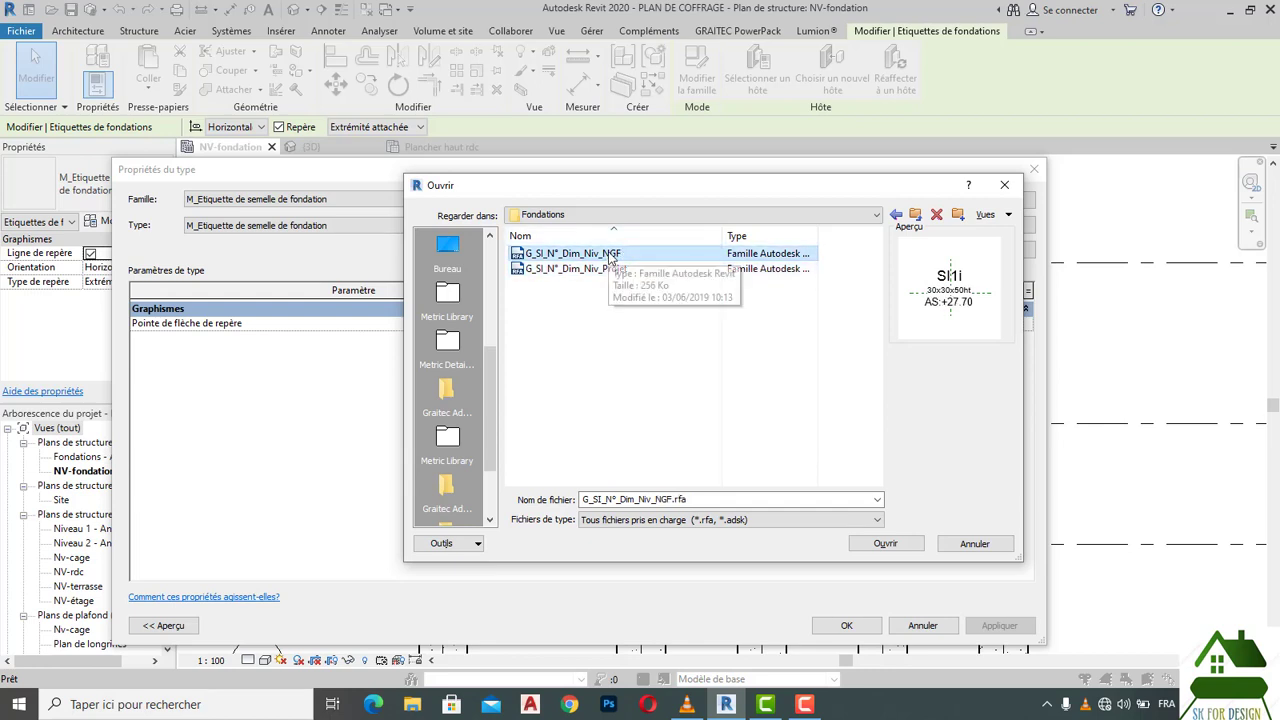
{"action": "left_click", "coordinate": [611, 268]}
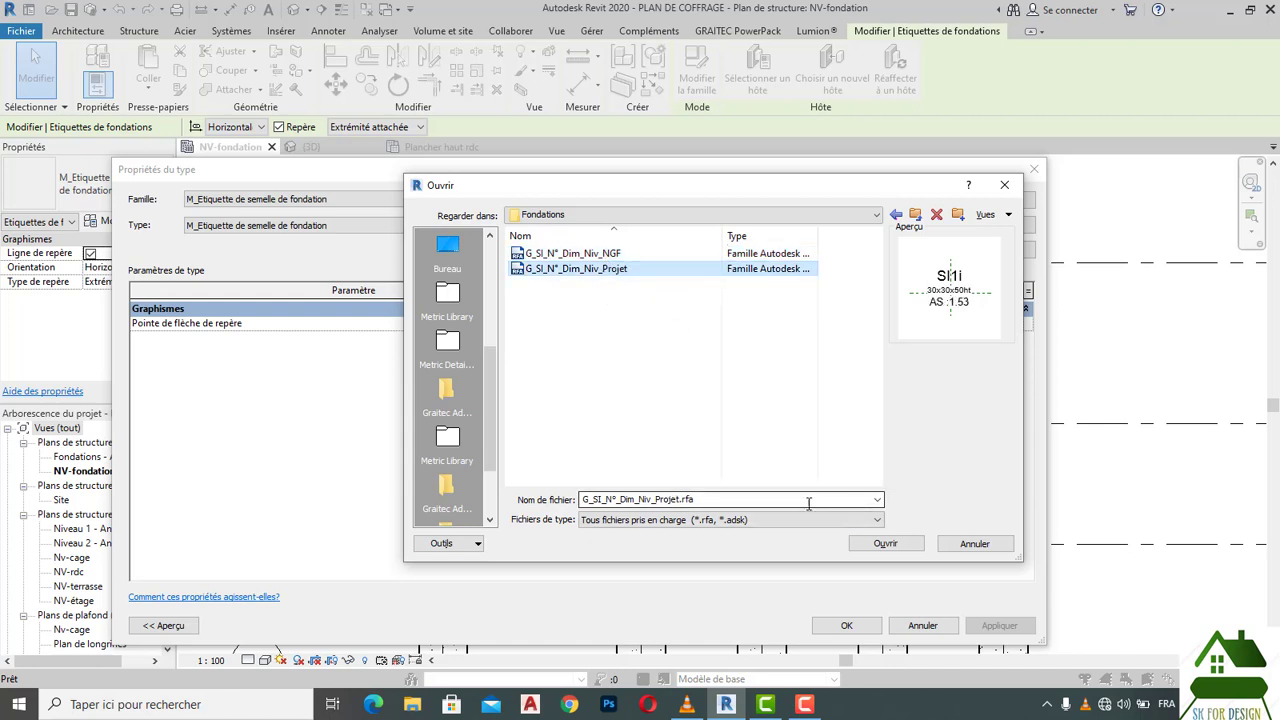
{"action": "left_click", "coordinate": [885, 543]}
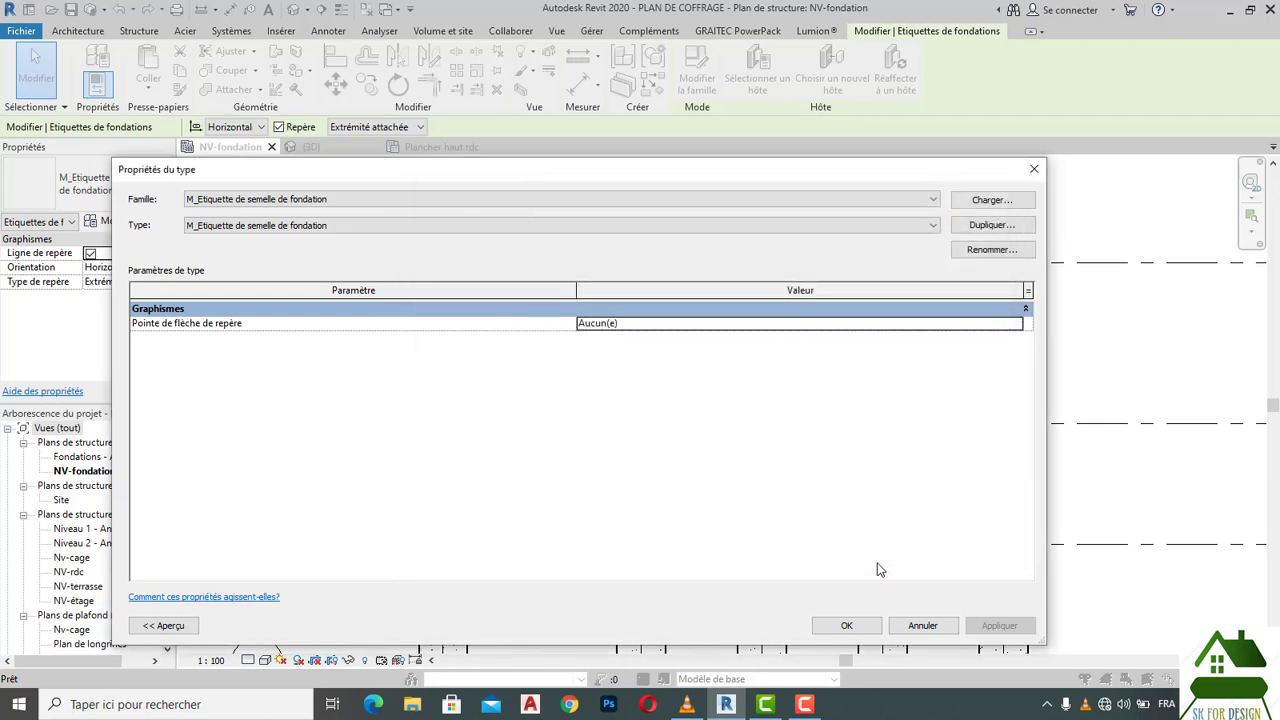
{"action": "left_click", "coordinate": [847, 625]}
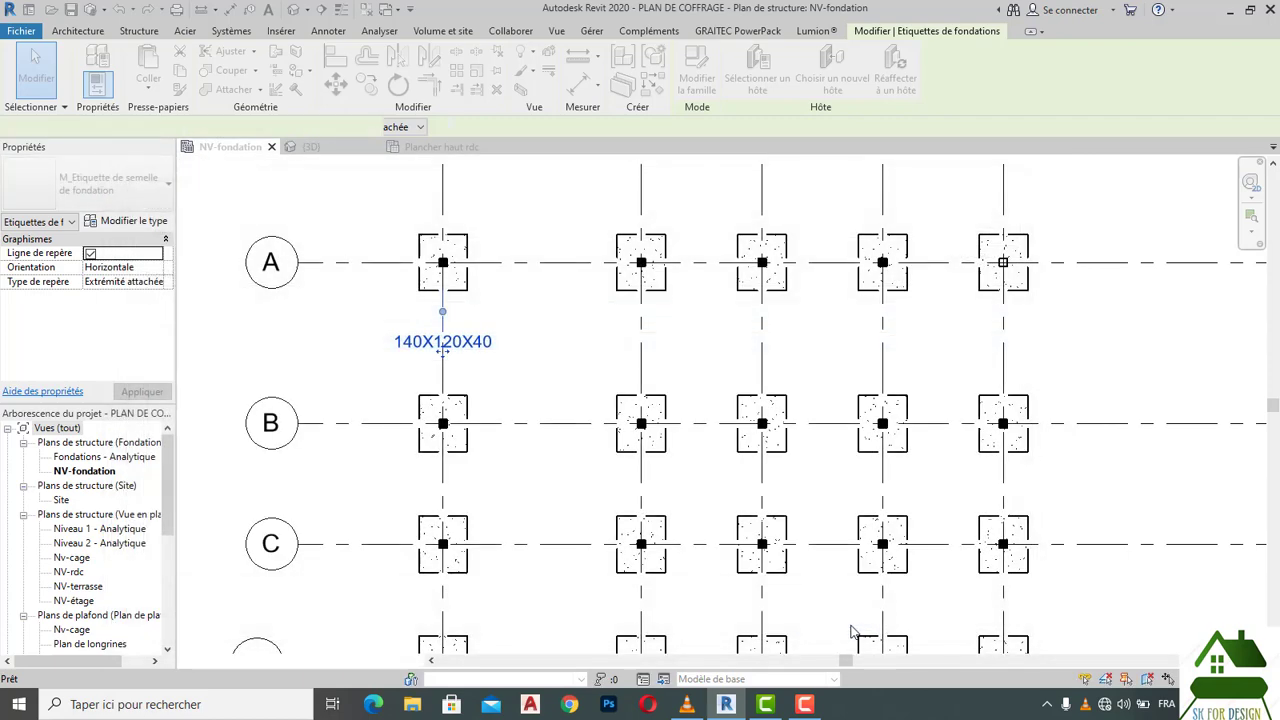
{"action": "left_click", "coordinate": [342, 345]}
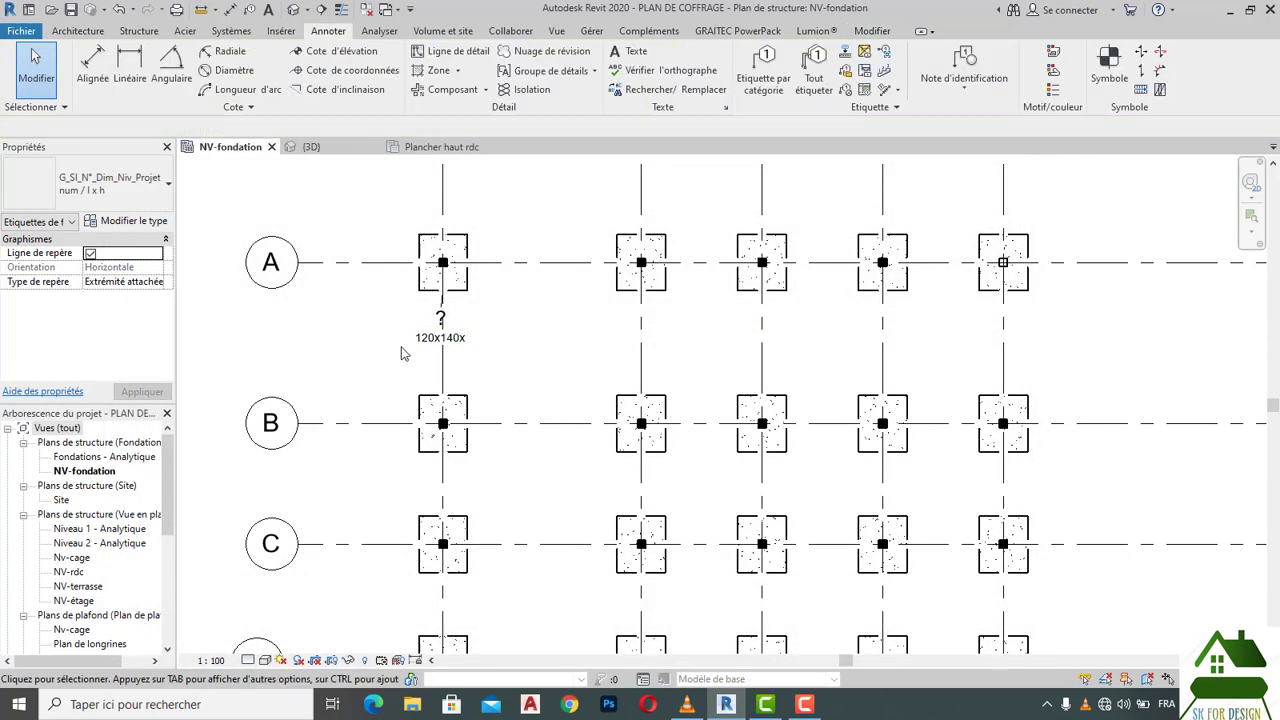
{"action": "scroll", "coordinate": [434, 343], "scroll_direction": "up", "scroll_amount": 3}
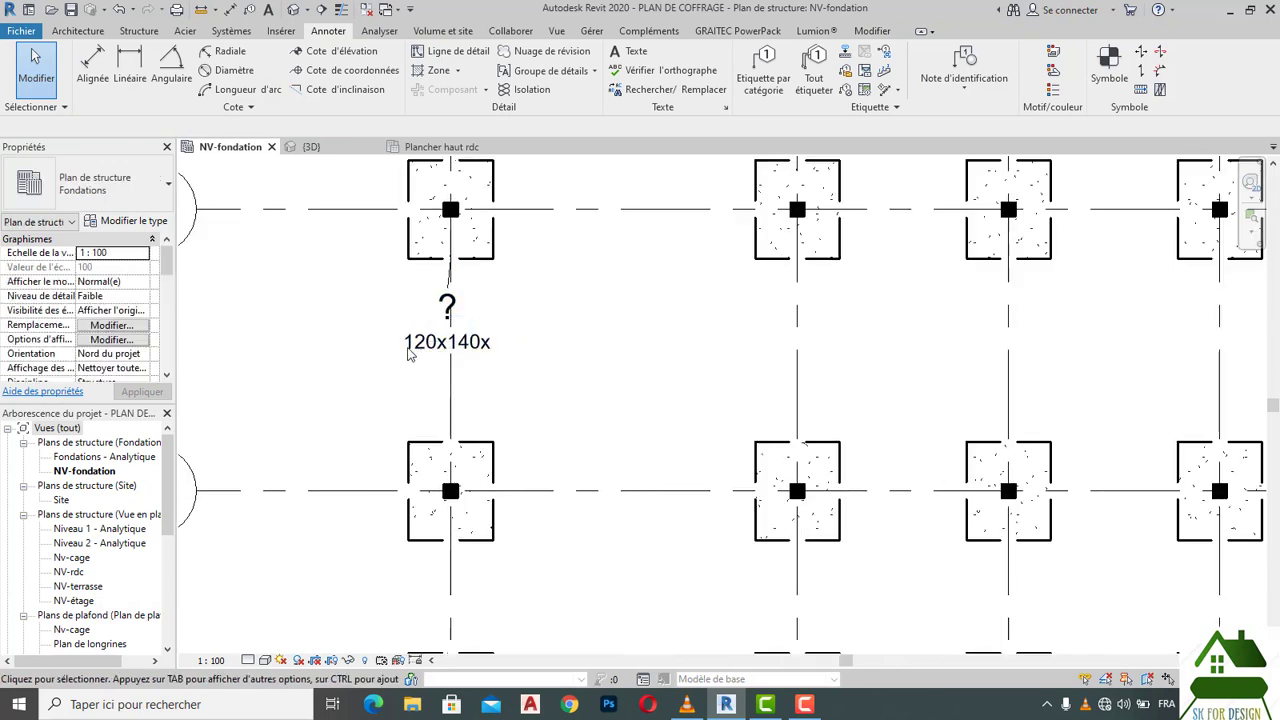
{"action": "left_click", "coordinate": [481, 346]}
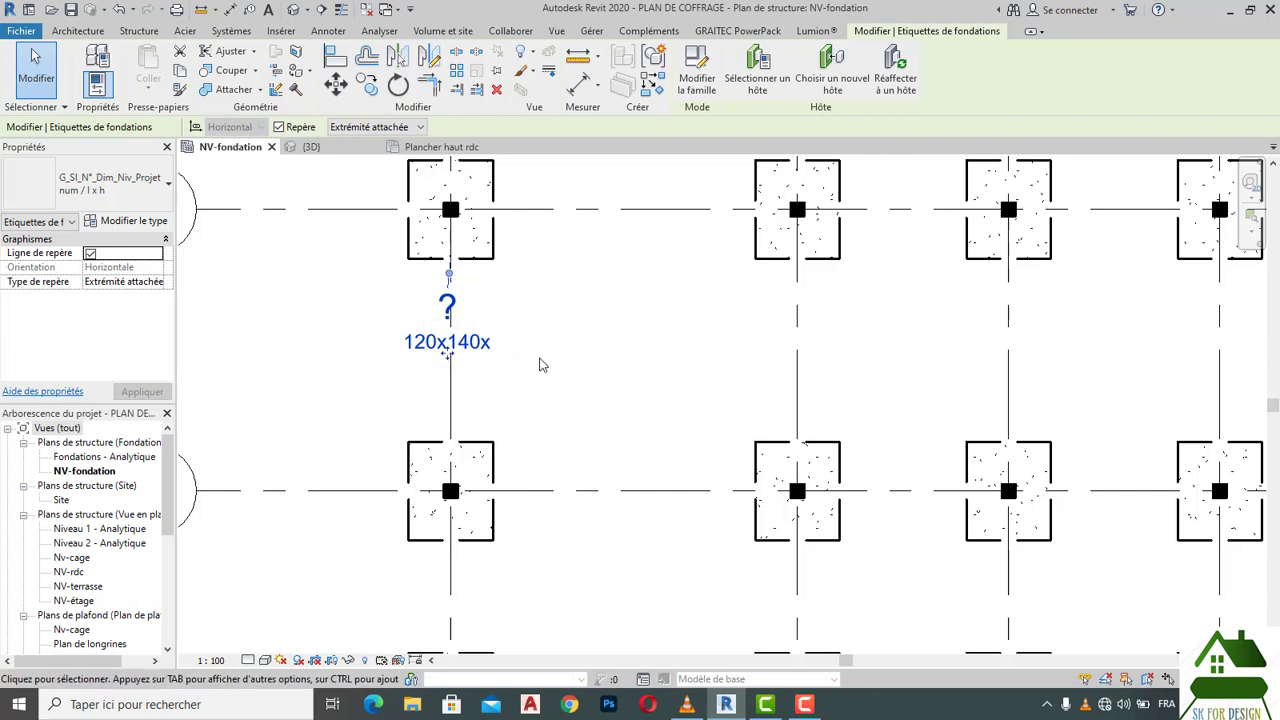
{"action": "left_click", "coordinate": [449, 308]}
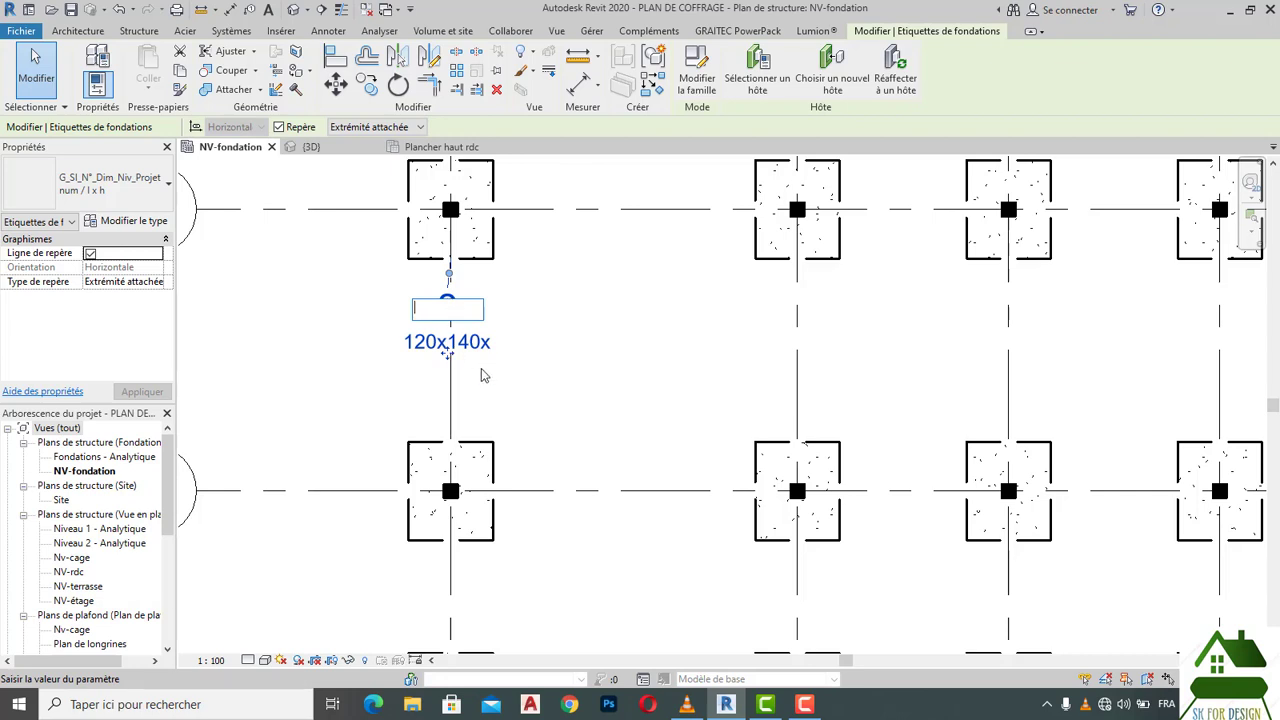
{"action": "key", "text": "Escape"}
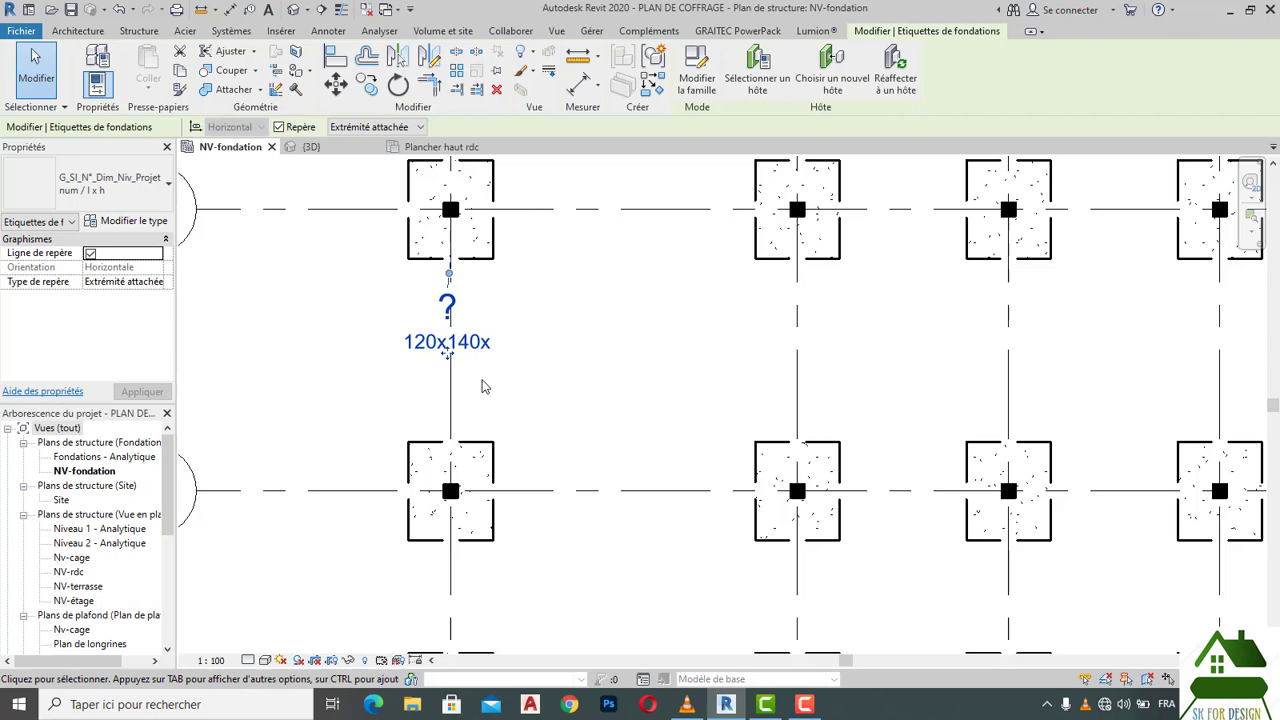
Step: Undo the family change on the A-1 footing tag and open its M_Etiquette de semelle de fondation family for editing
{"action": "left_click", "coordinate": [118, 11]}
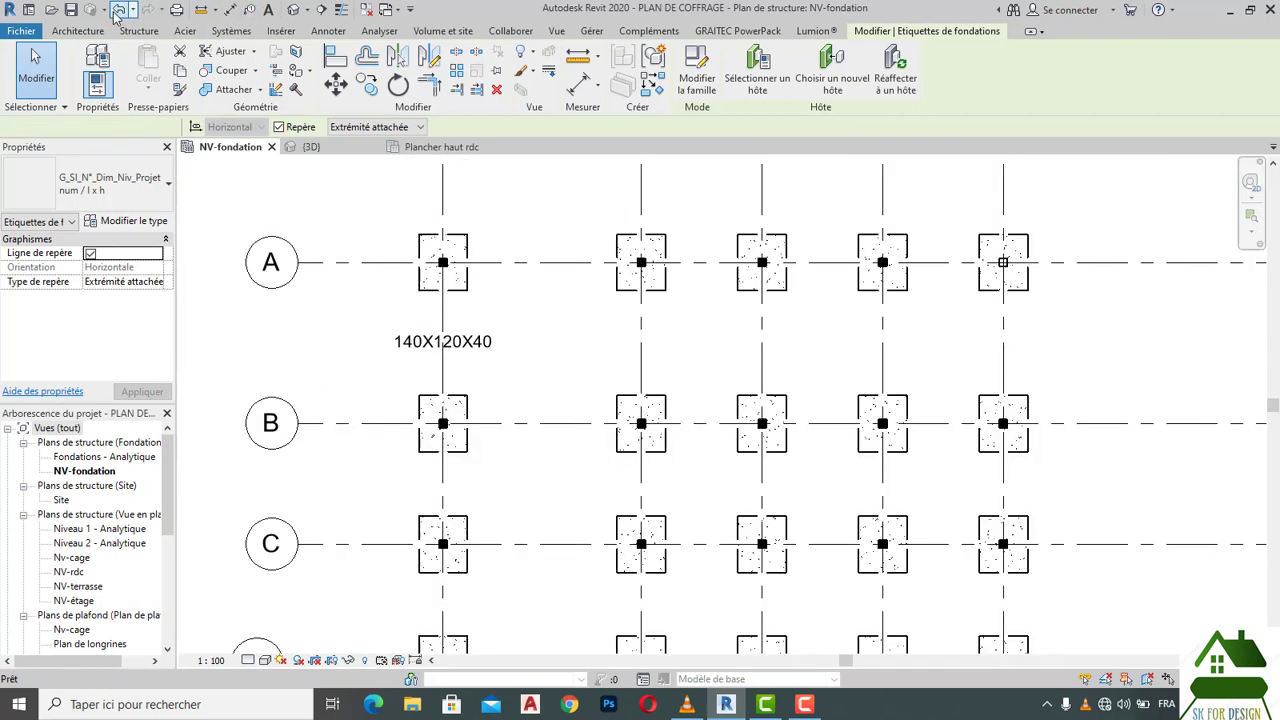
{"action": "left_click", "coordinate": [435, 342]}
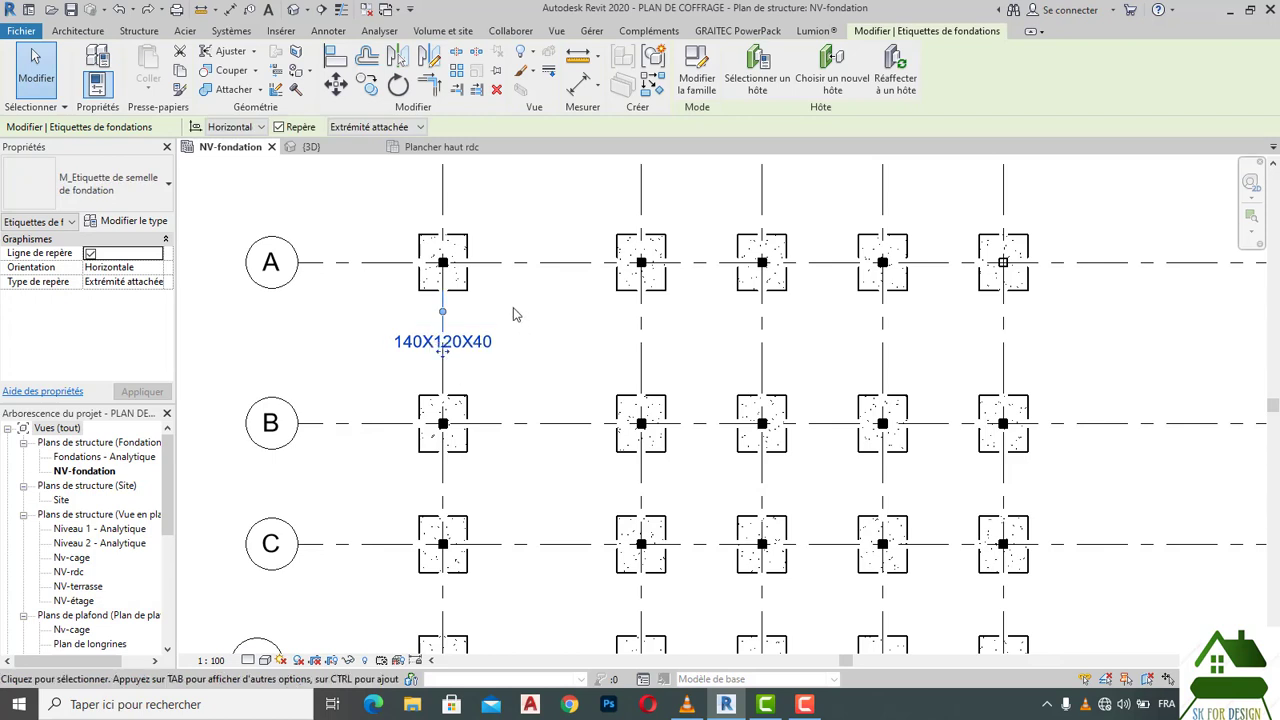
{"action": "left_click", "coordinate": [699, 80]}
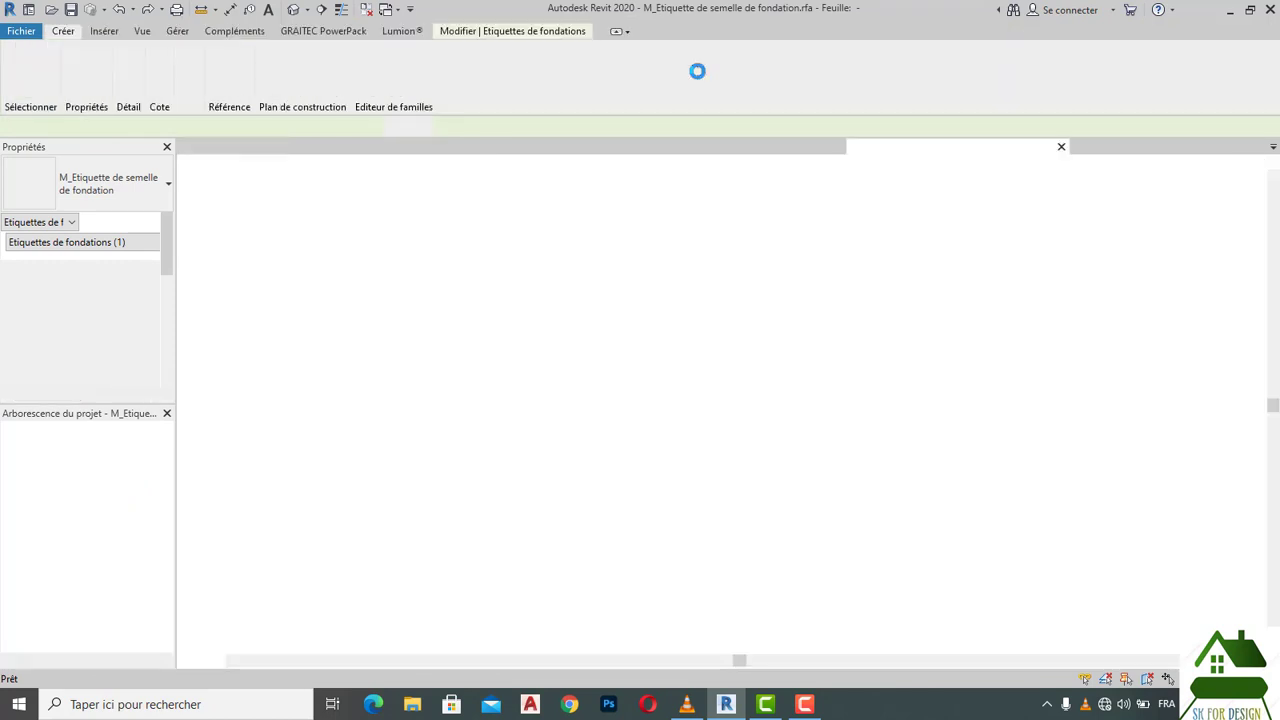
Step: Edit the tag family's label and add the Largeur and Longueur parameters to it
{"action": "scroll", "coordinate": [735, 367], "scroll_direction": "down", "scroll_amount": 2}
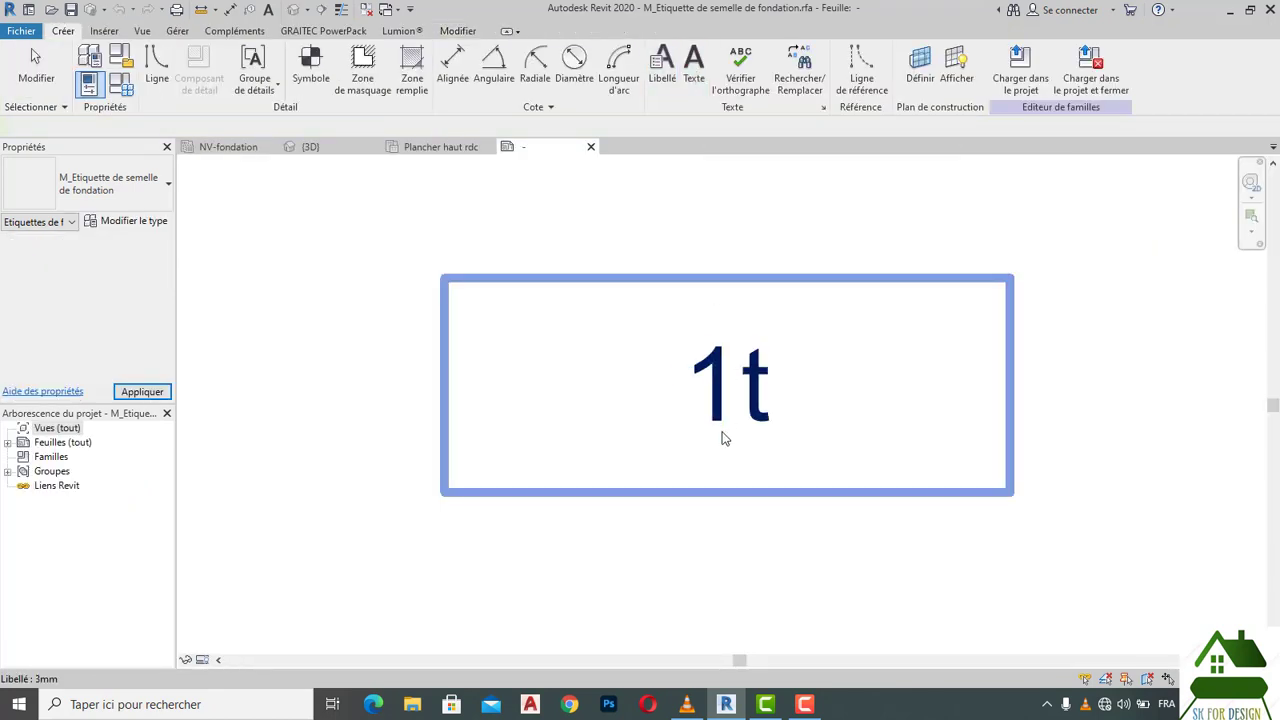
{"action": "left_click", "coordinate": [738, 366]}
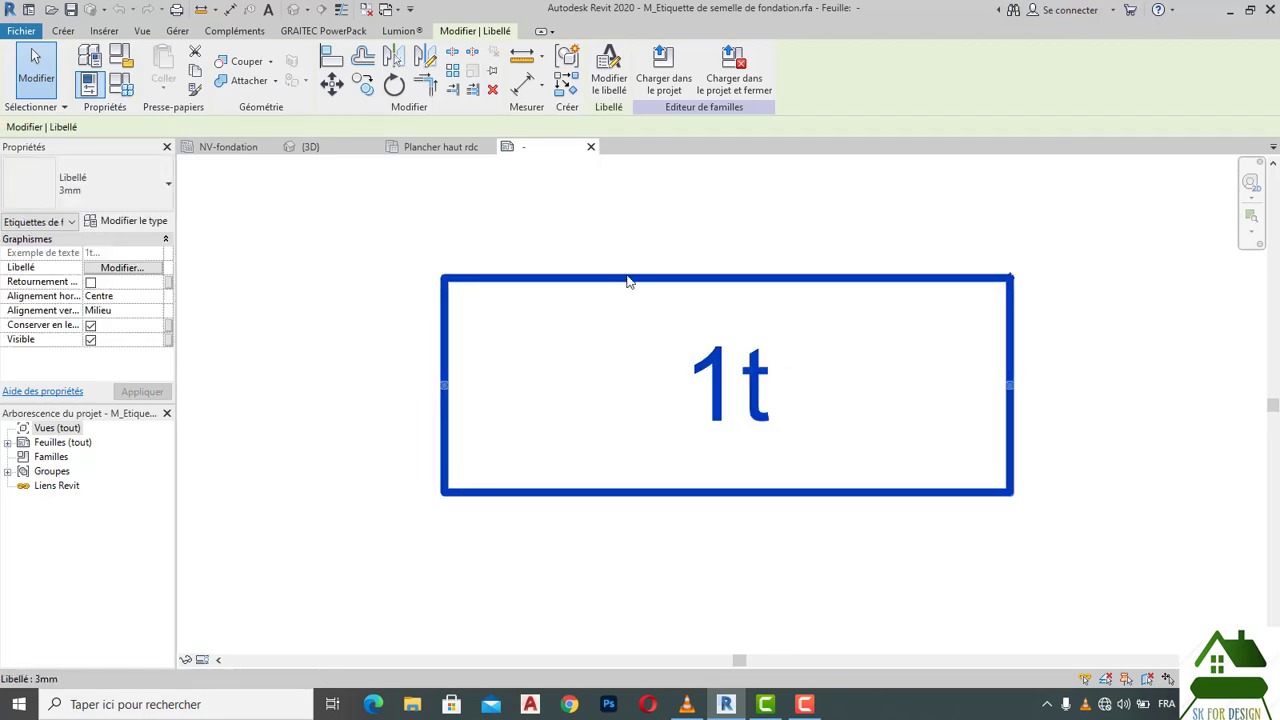
{"action": "left_click", "coordinate": [605, 84]}
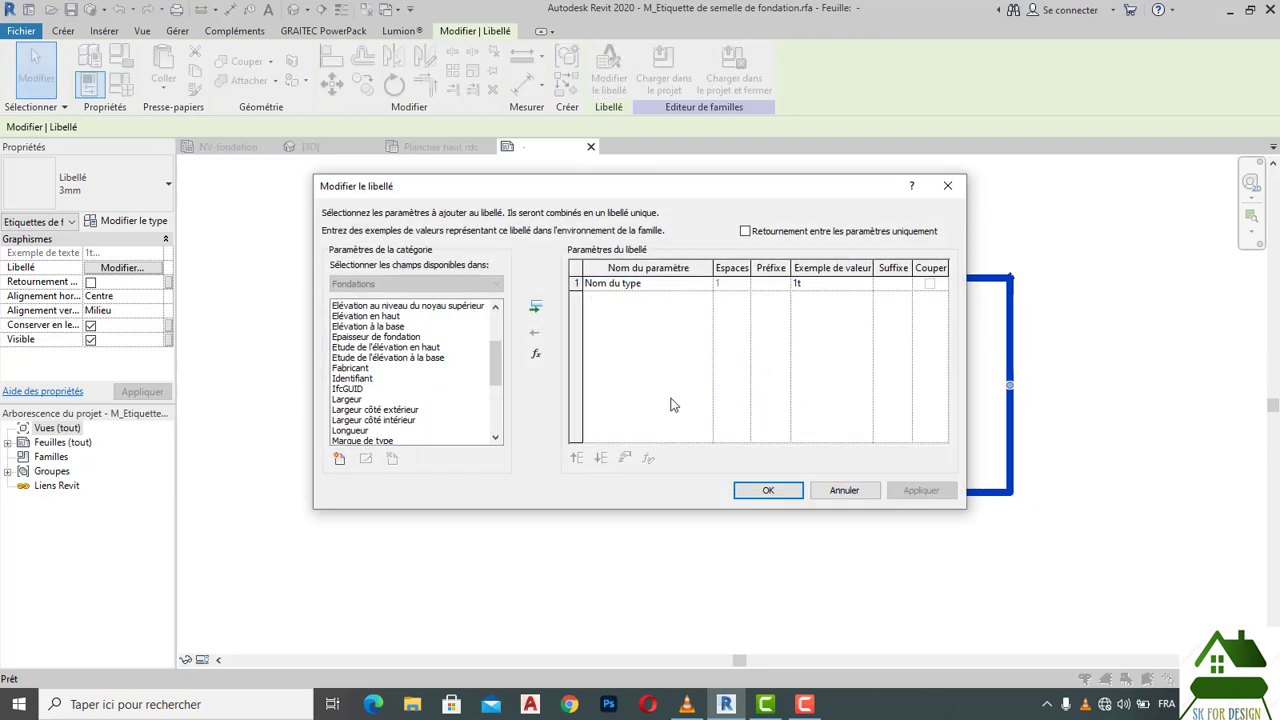
{"action": "scroll", "coordinate": [405, 370], "scroll_direction": "down", "scroll_amount": 2}
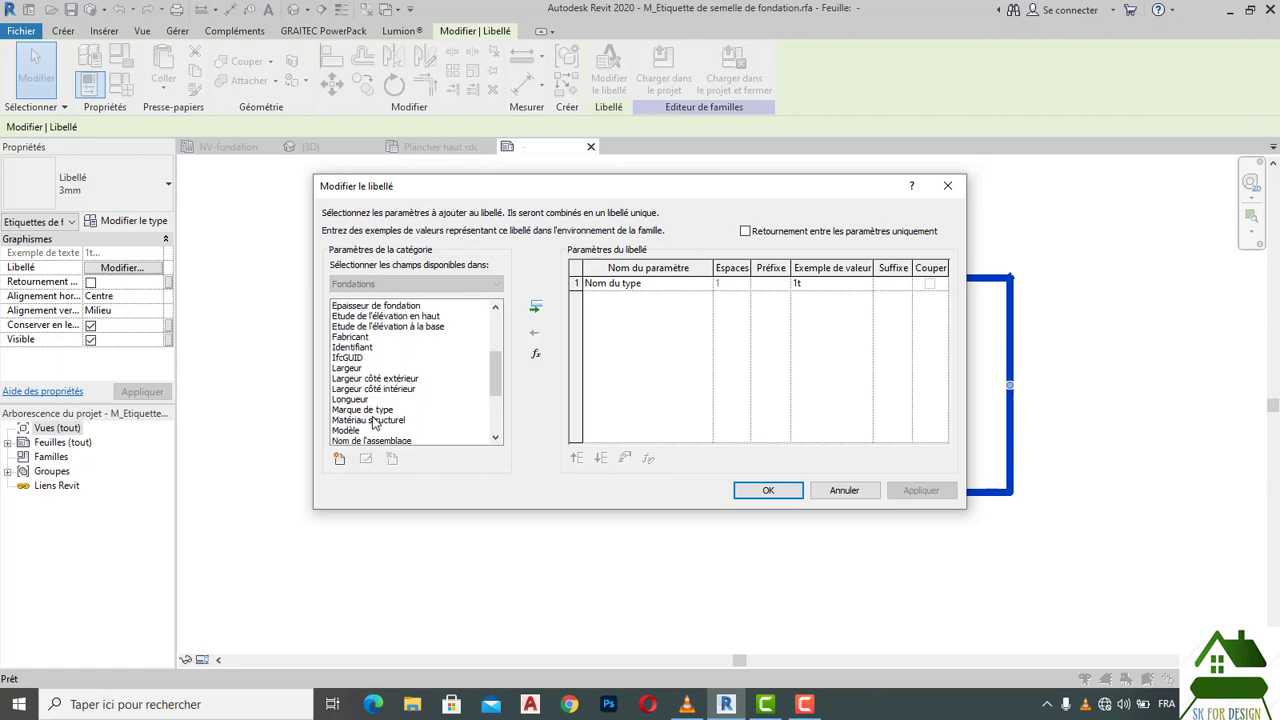
{"action": "left_click", "coordinate": [346, 369]}
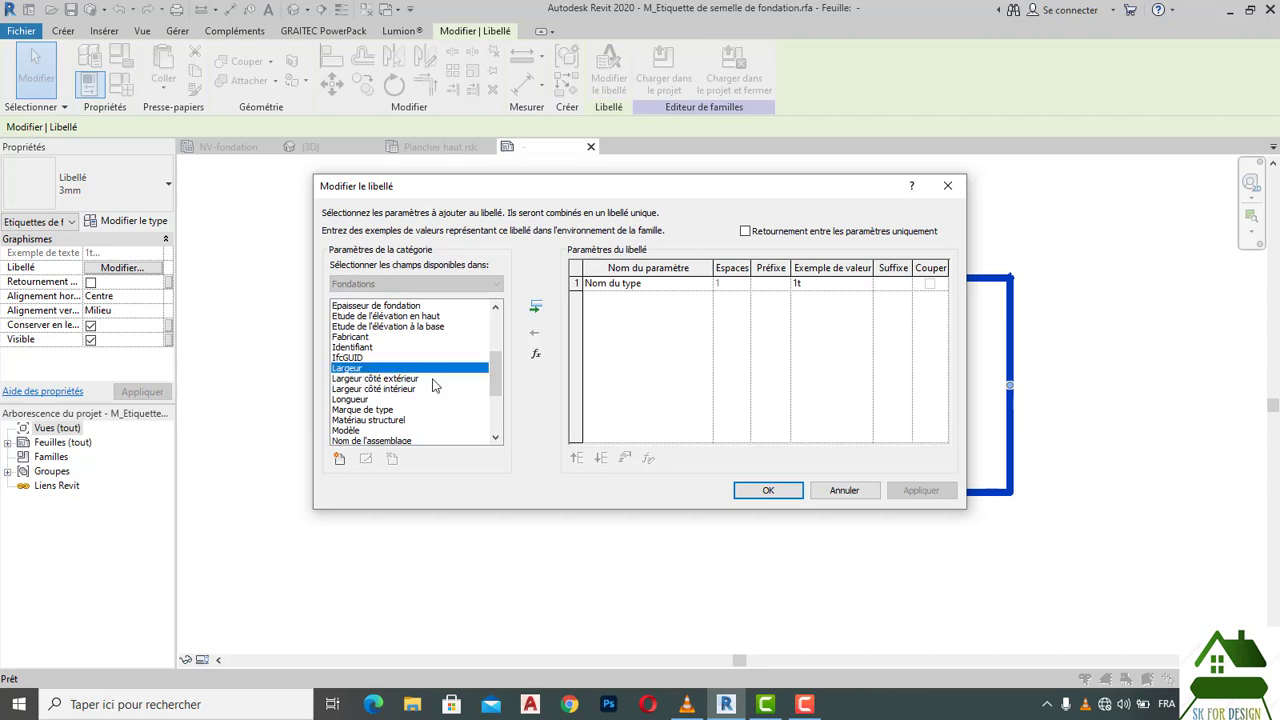
{"action": "left_click", "coordinate": [535, 307]}
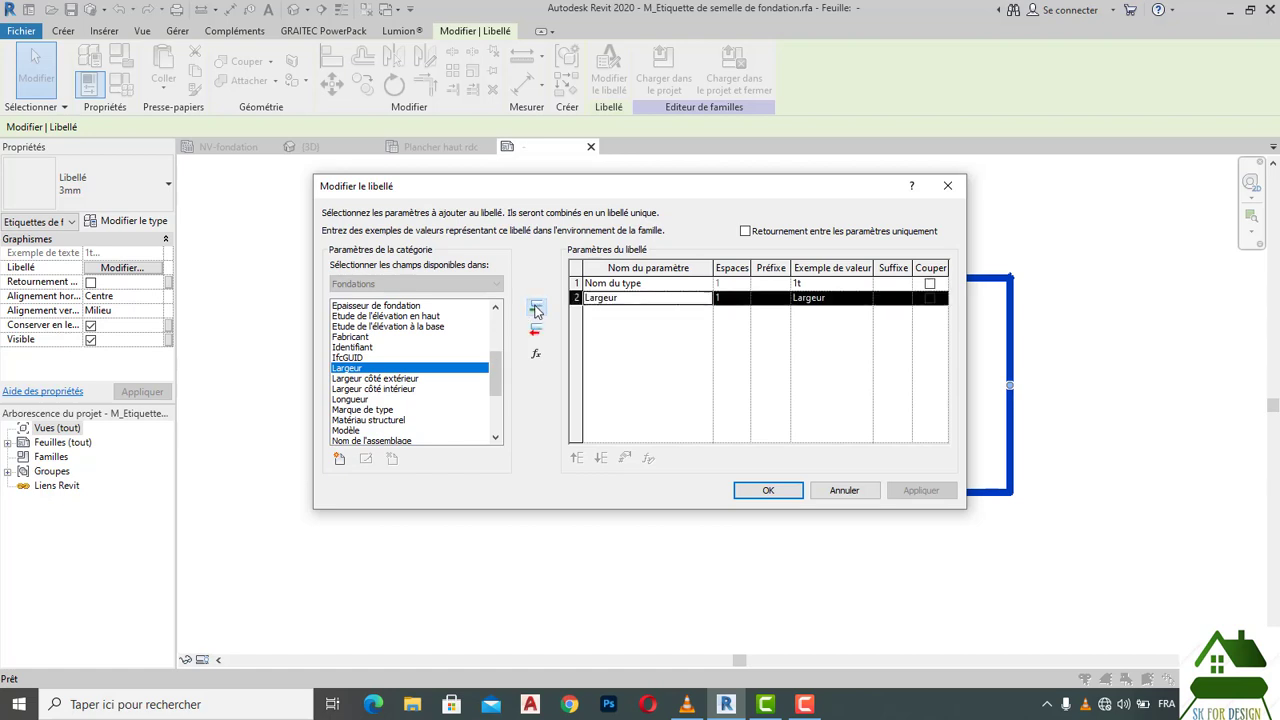
{"action": "left_click", "coordinate": [346, 402]}
{"action": "left_click", "coordinate": [536, 310]}
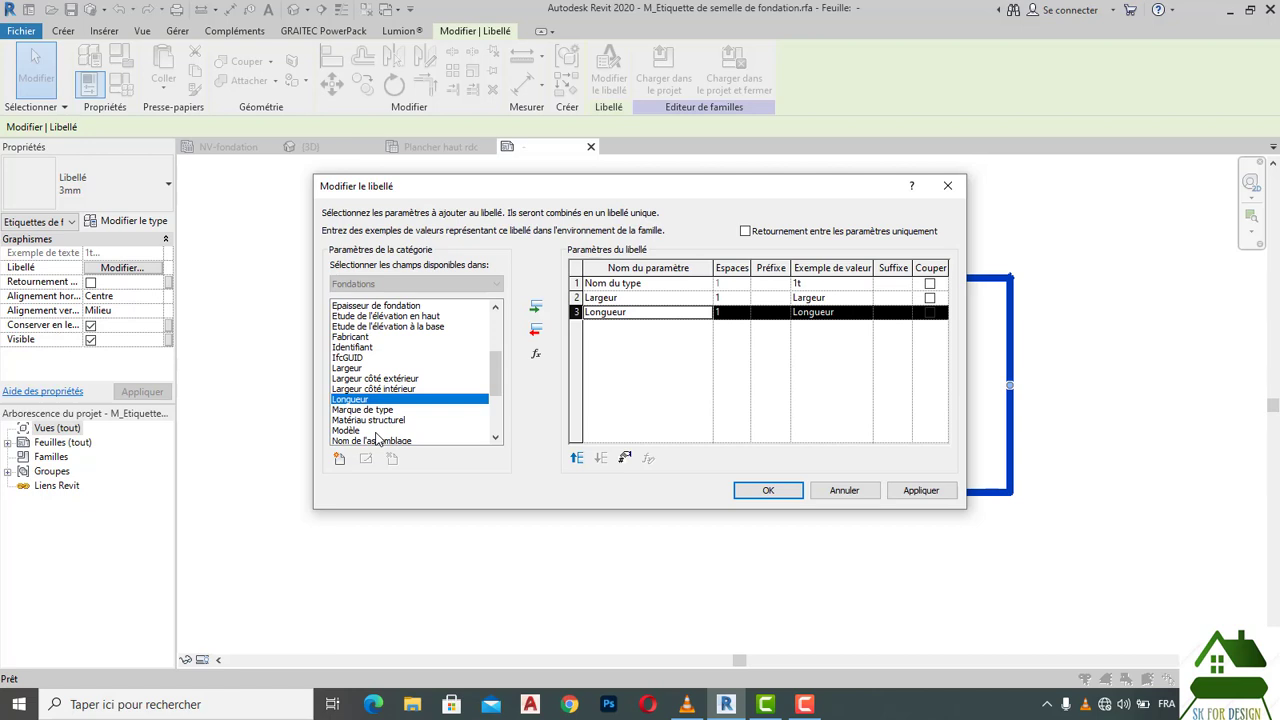
Step: Add the Epaisseur de fondation parameter to the label and remove Nom du type from it
{"action": "scroll", "coordinate": [377, 435], "scroll_direction": "down", "scroll_amount": 2}
{"action": "scroll", "coordinate": [376, 416], "scroll_direction": "down", "scroll_amount": 1}
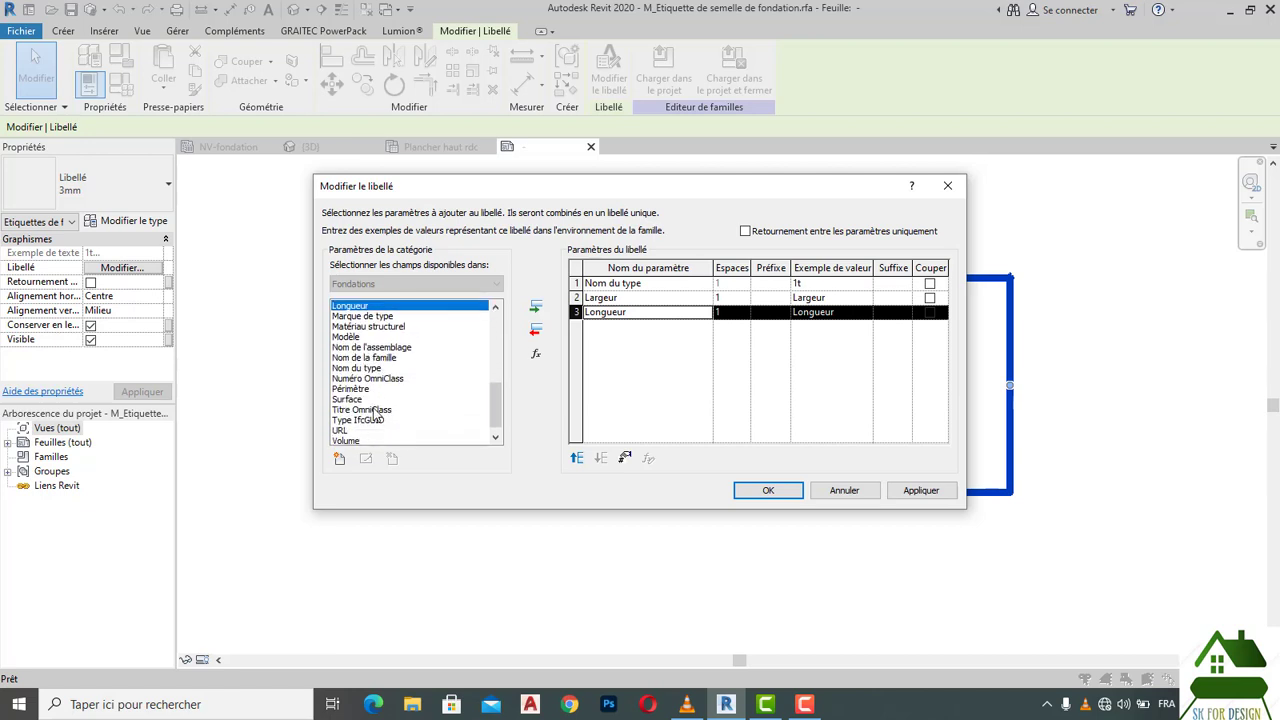
{"action": "scroll", "coordinate": [372, 398], "scroll_direction": "down", "scroll_amount": 1}
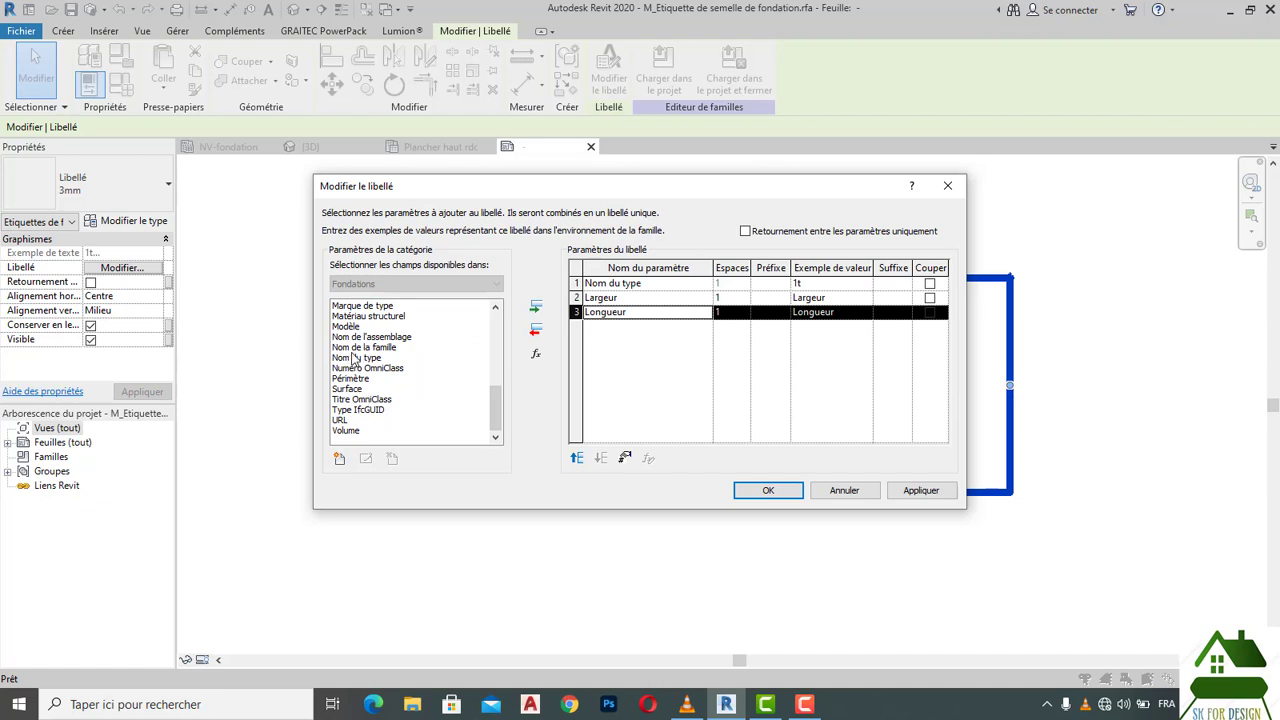
{"action": "scroll", "coordinate": [352, 360], "scroll_direction": "up", "scroll_amount": 2}
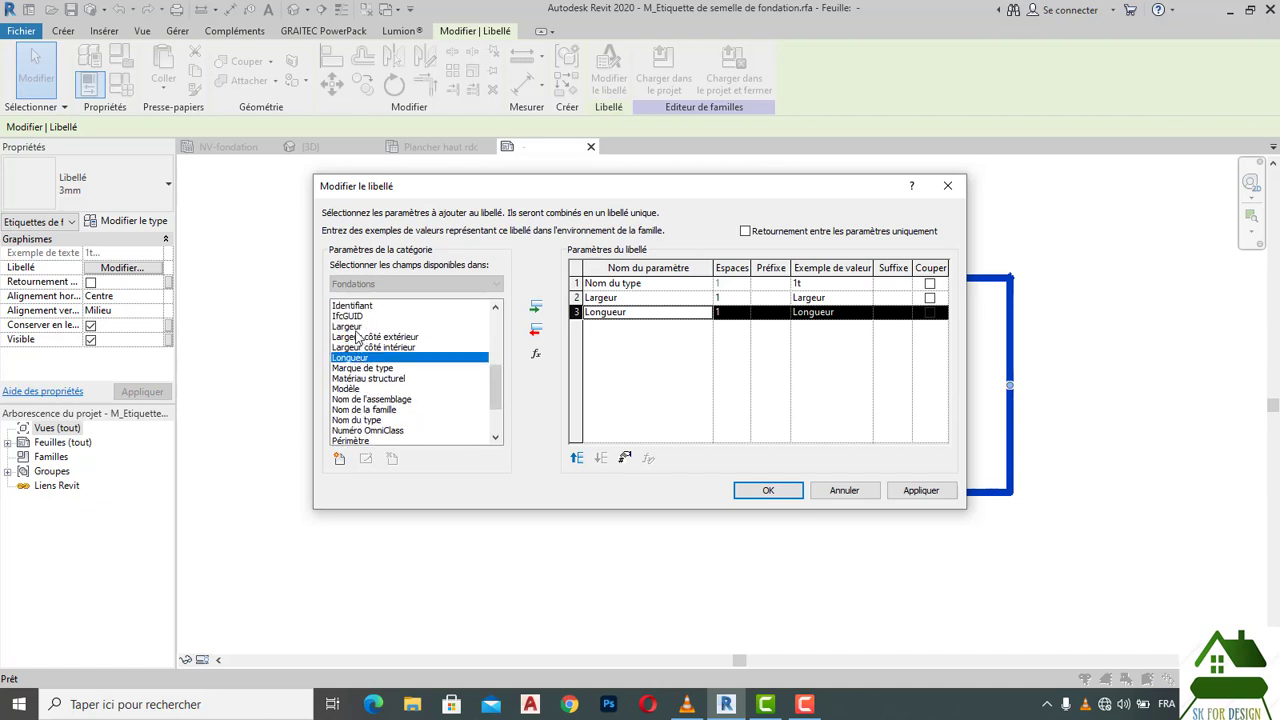
{"action": "scroll", "coordinate": [357, 340], "scroll_direction": "up", "scroll_amount": 1}
{"action": "scroll", "coordinate": [358, 340], "scroll_direction": "up", "scroll_amount": 2}
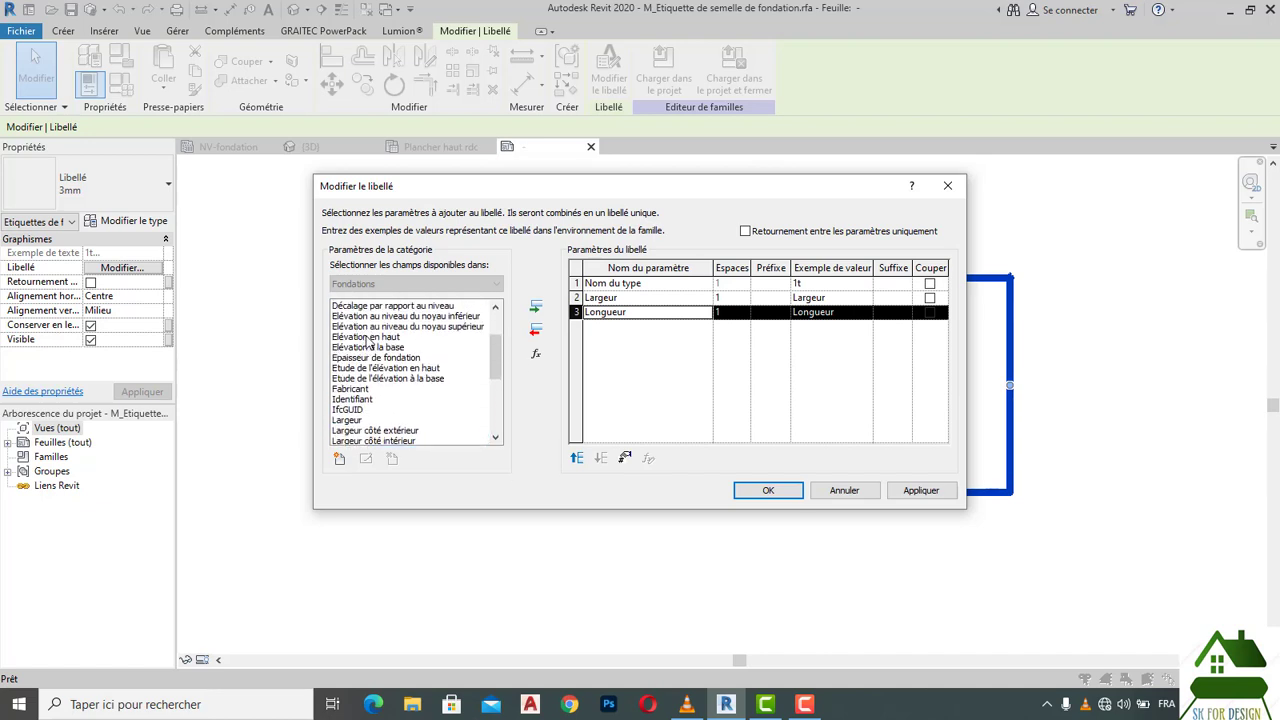
{"action": "left_click", "coordinate": [370, 358]}
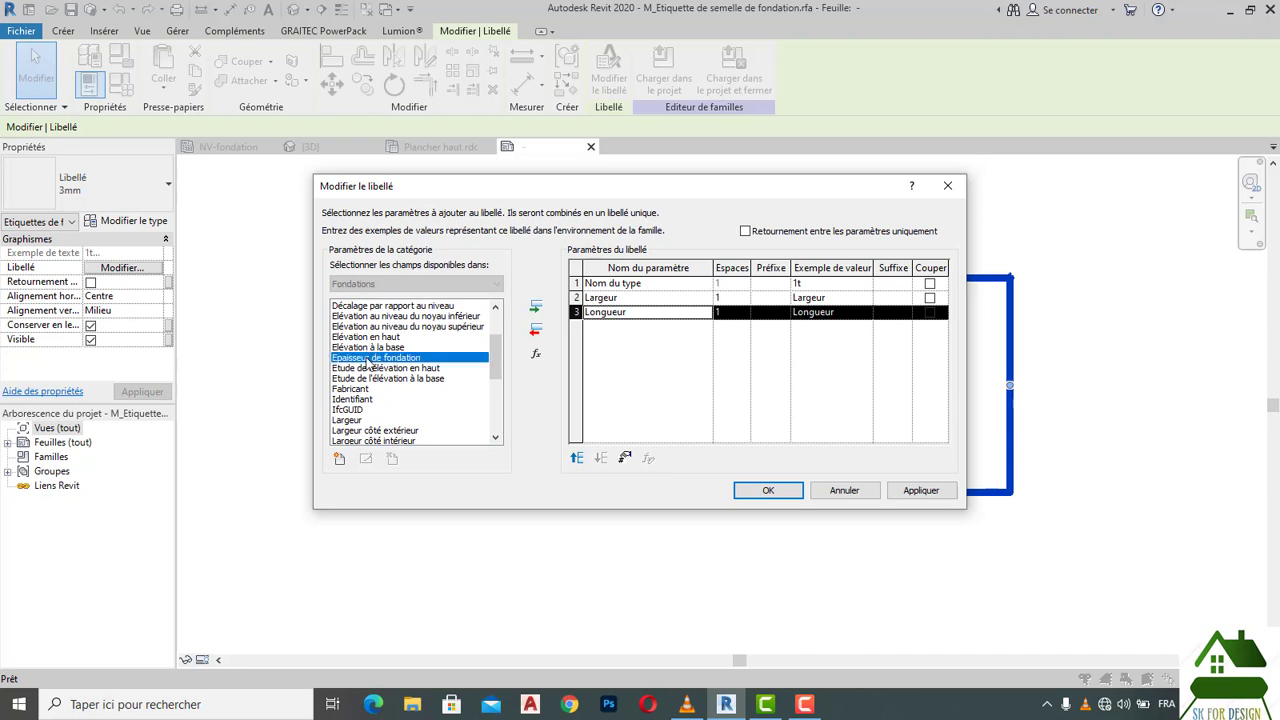
{"action": "left_click", "coordinate": [535, 308]}
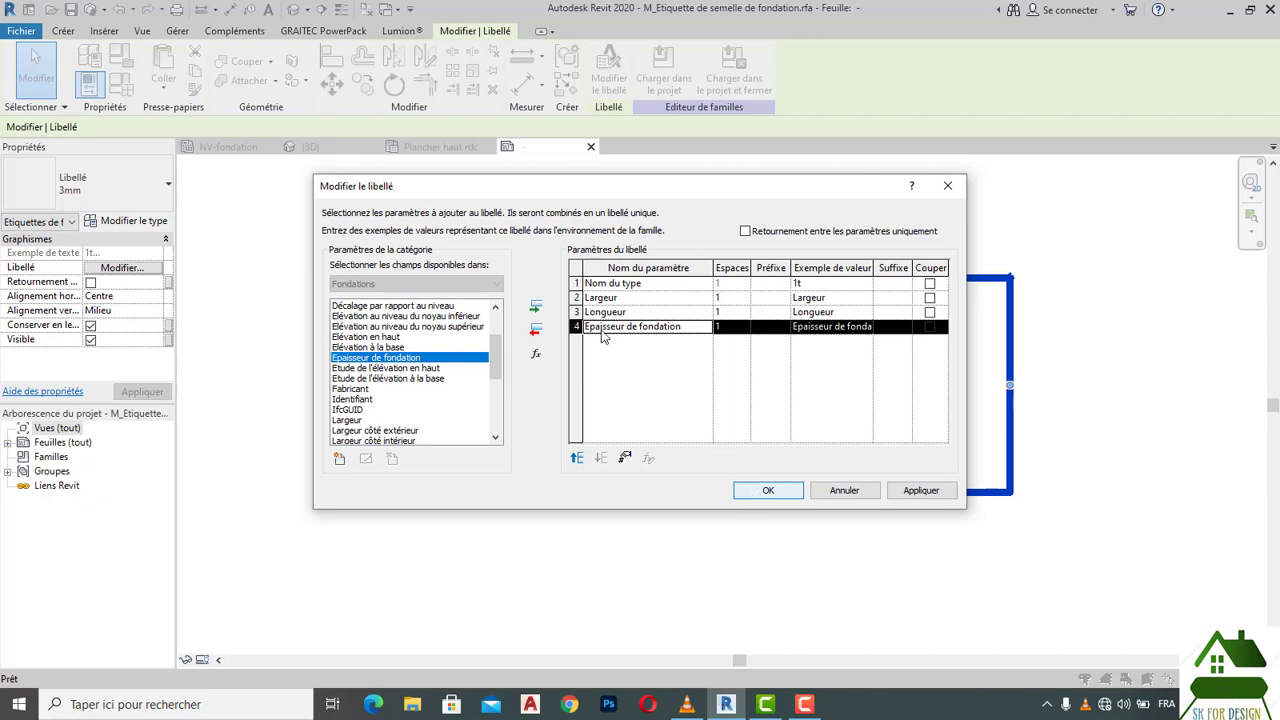
{"action": "left_click", "coordinate": [577, 284]}
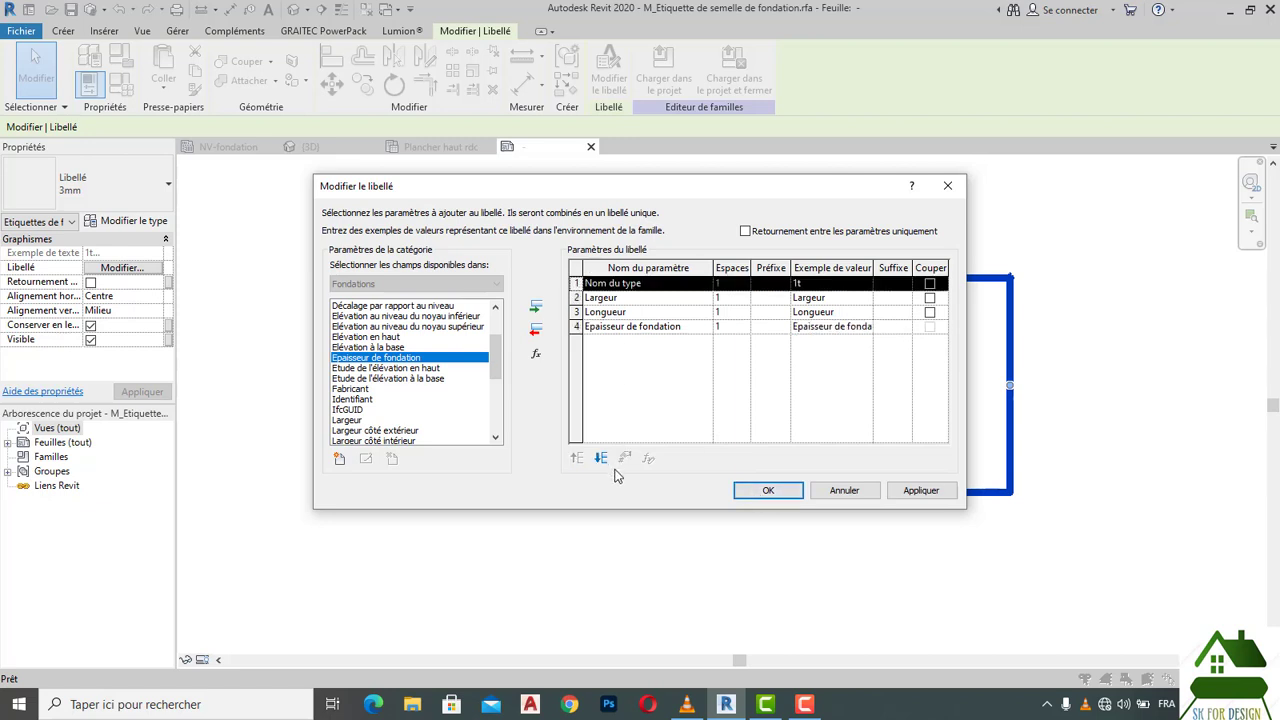
{"action": "left_click", "coordinate": [537, 336]}
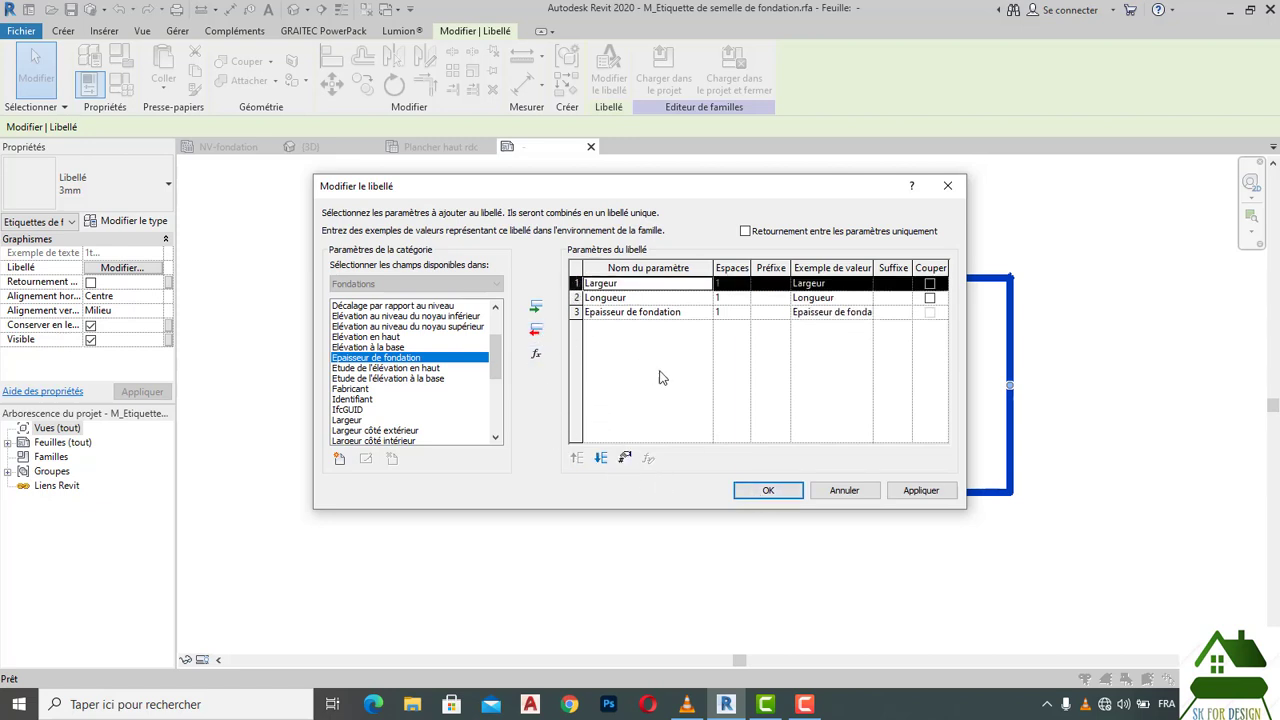
Step: Set the label's sample values to 100 for Largeur, 200 for Longueur and 45 for Epaisseur de fondation
{"action": "left_click", "coordinate": [768, 301]}
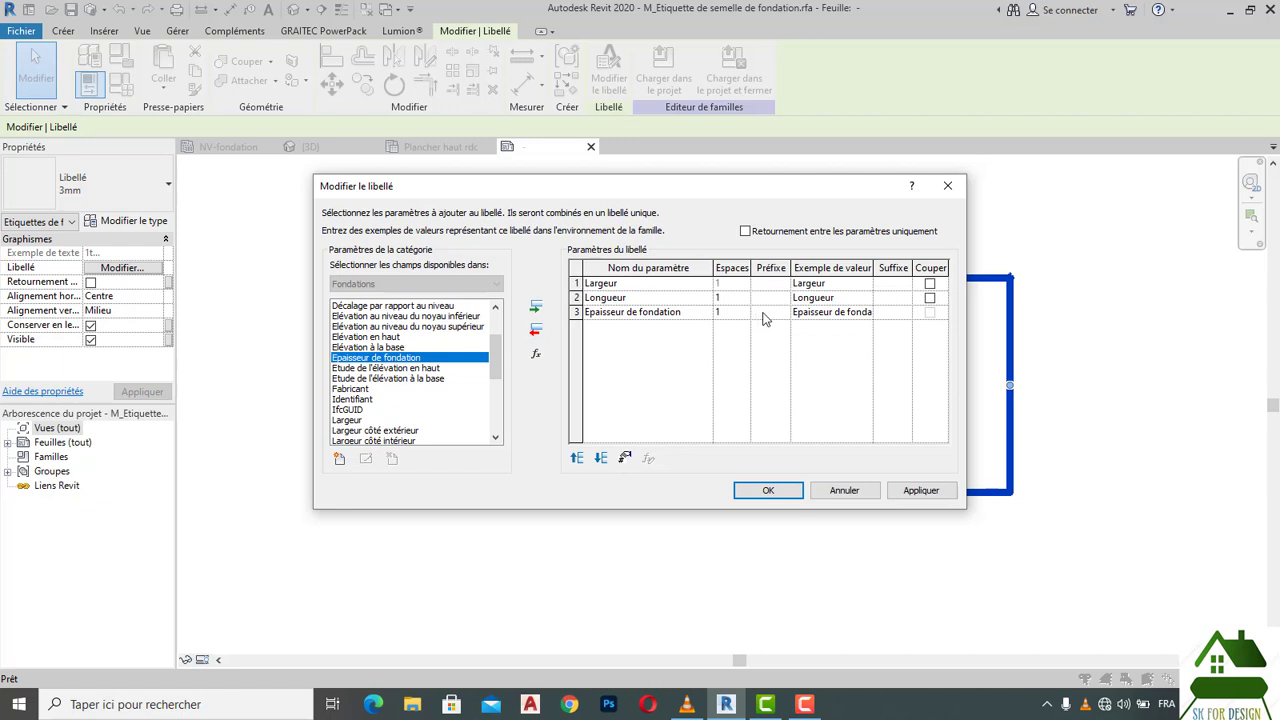
{"action": "left_click", "coordinate": [845, 290]}
{"action": "left_click_drag", "start_coordinate": [842, 290], "coordinate": [798, 298]}
{"action": "type", "text": "100"}
{"action": "left_click", "coordinate": [848, 297]}
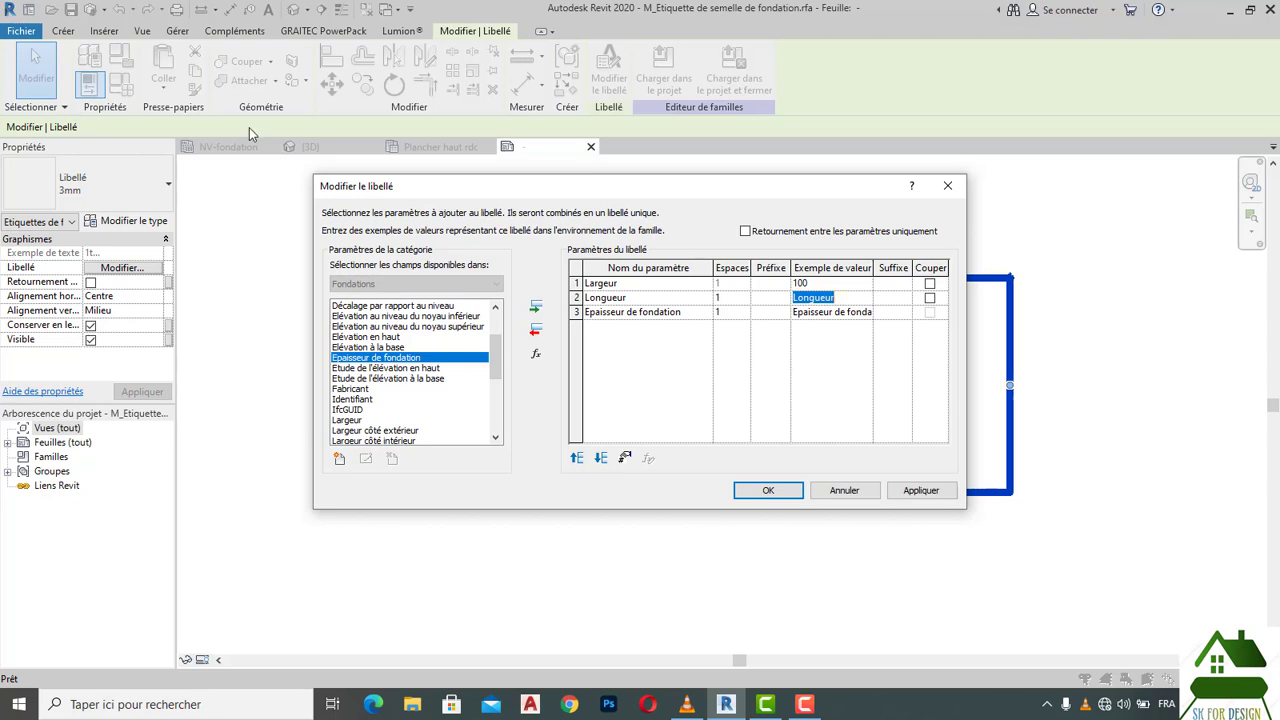
{"action": "type", "text": "200"}
{"action": "double_click", "coordinate": [863, 312]}
{"action": "left_click_drag", "start_coordinate": [867, 312], "coordinate": [772, 313]}
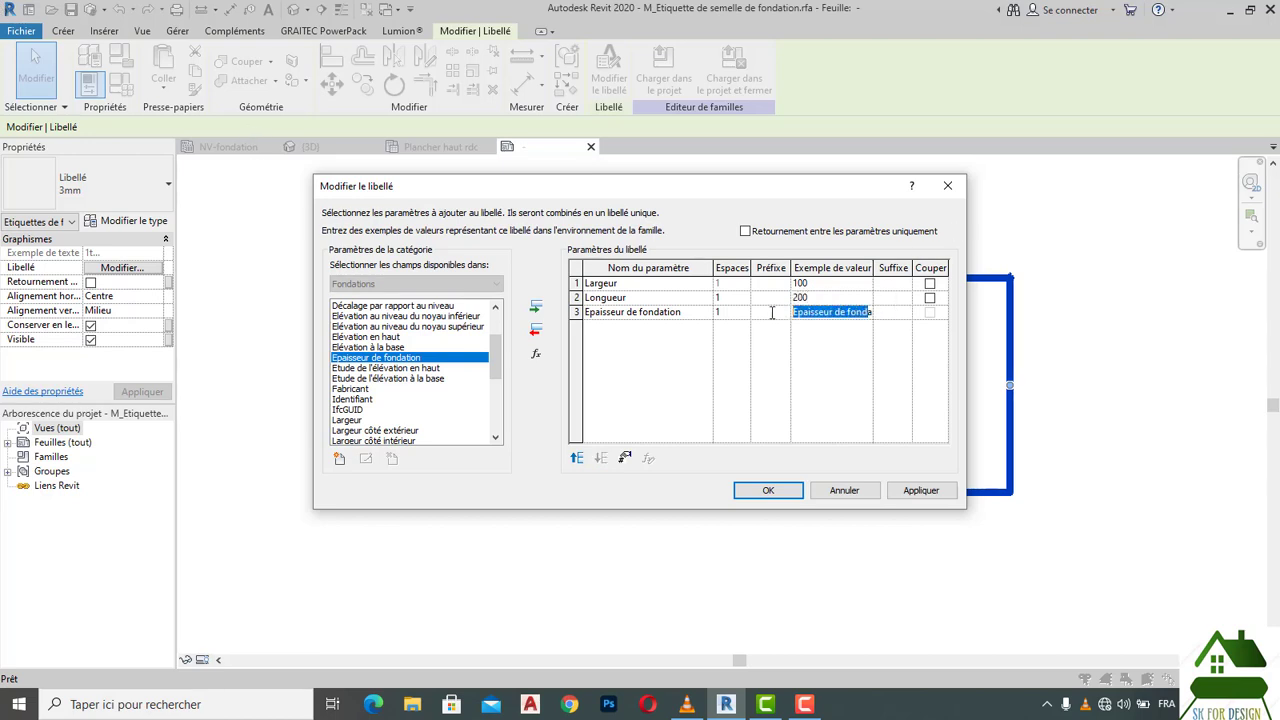
{"action": "key", "text": "BackSpace"}
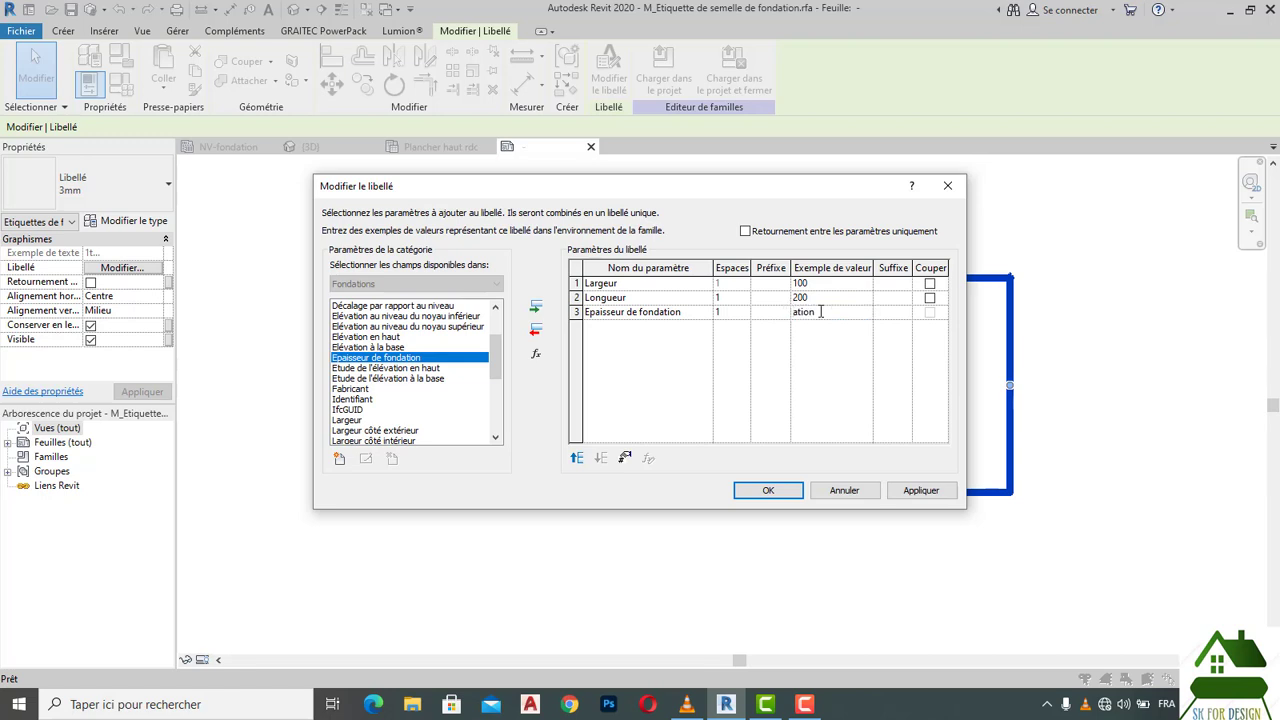
{"action": "double_click", "coordinate": [820, 312]}
{"action": "key", "text": "BackSpace"}
Step: Give Longueur the prefix x and suffix x, set the spaces of Epaisseur de fondation to 0, and apply the label changes
{"action": "left_click", "coordinate": [771, 298]}
{"action": "left_click", "coordinate": [886, 297]}
{"action": "left_click", "coordinate": [772, 301]}
{"action": "left_click", "coordinate": [743, 313]}
{"action": "left_click", "coordinate": [921, 490]}
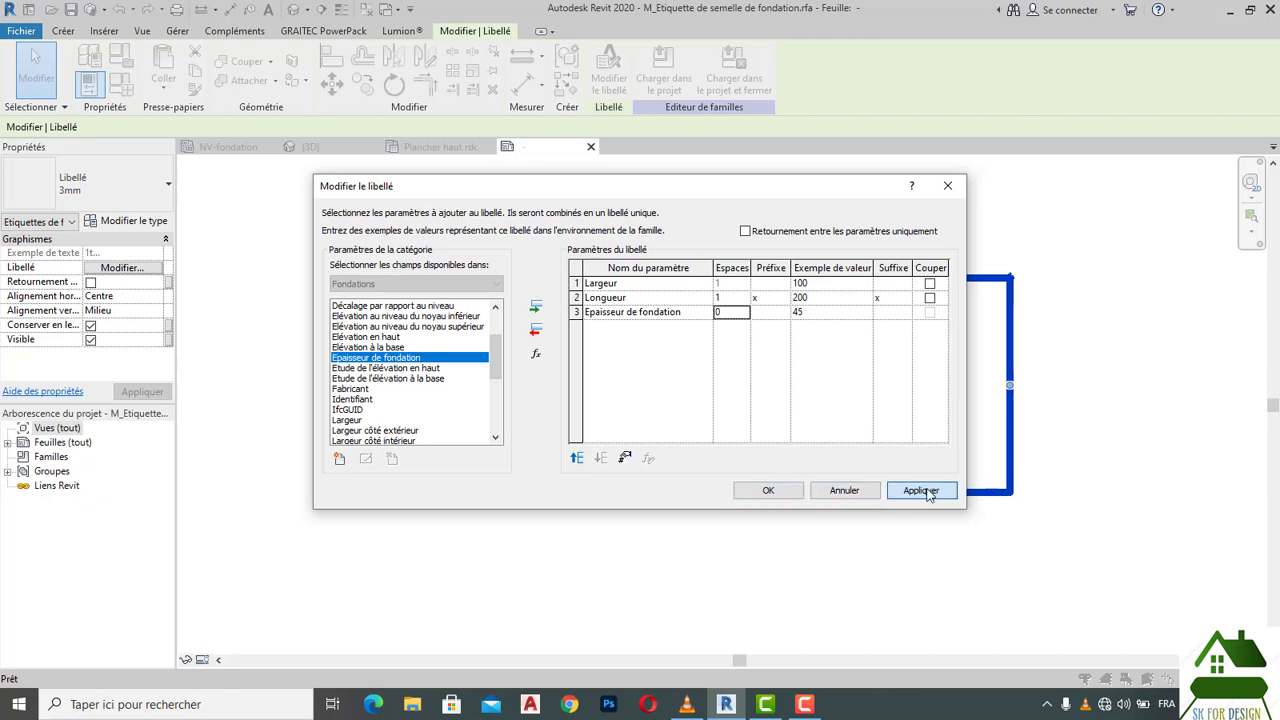
{"action": "left_click", "coordinate": [769, 490]}
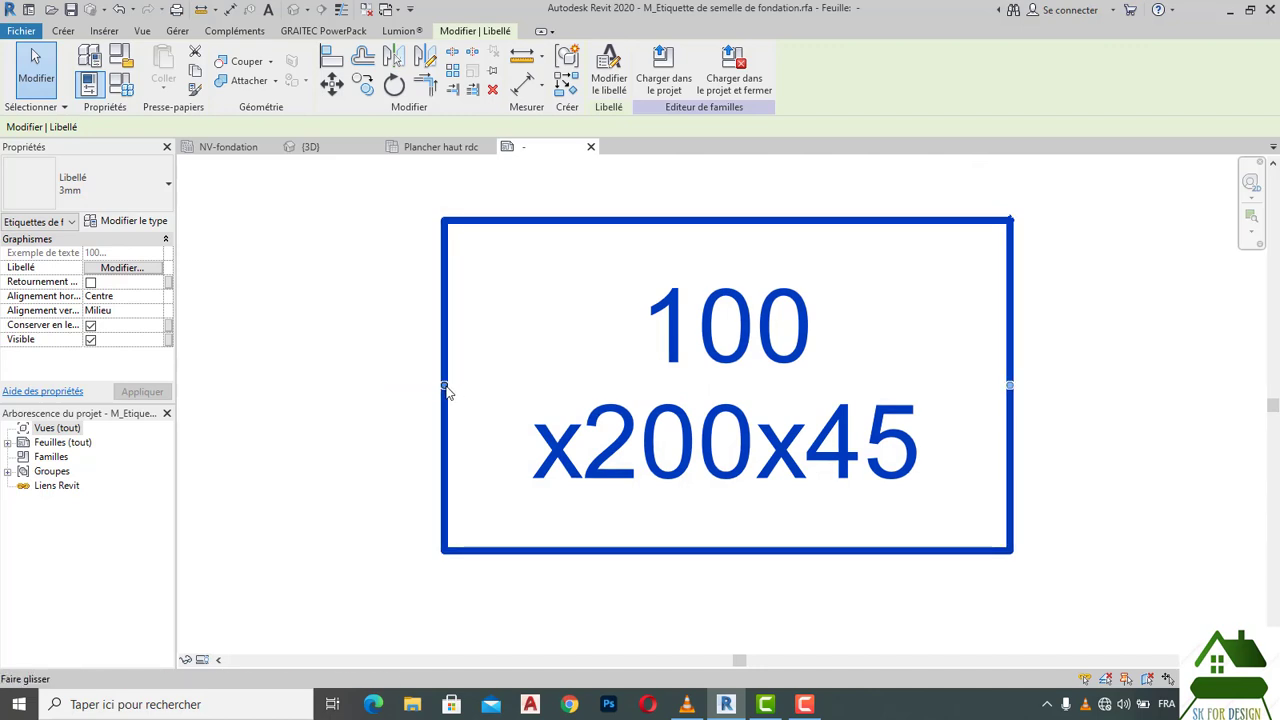
Step: Widen the label frame so the dimensions fit on one line and set the spaces of Longueur to 0
{"action": "left_click_drag", "start_coordinate": [445, 388], "coordinate": [326, 392]}
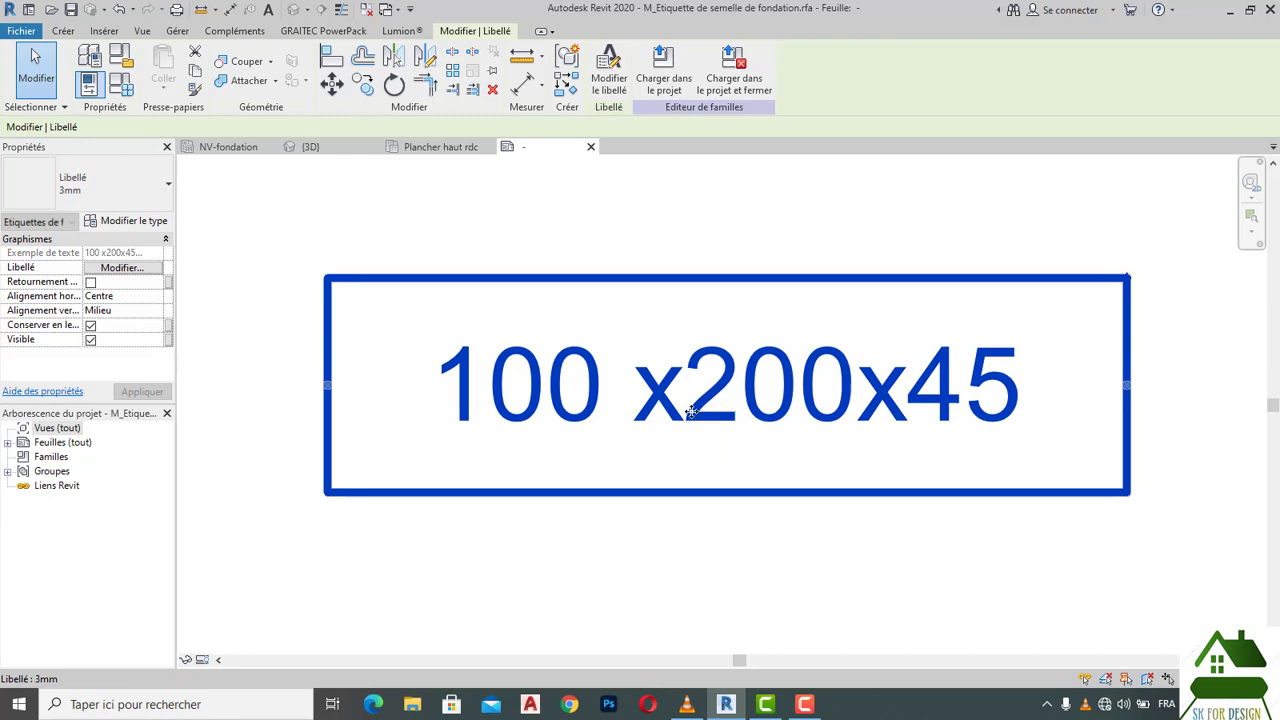
{"action": "left_click", "coordinate": [595, 88]}
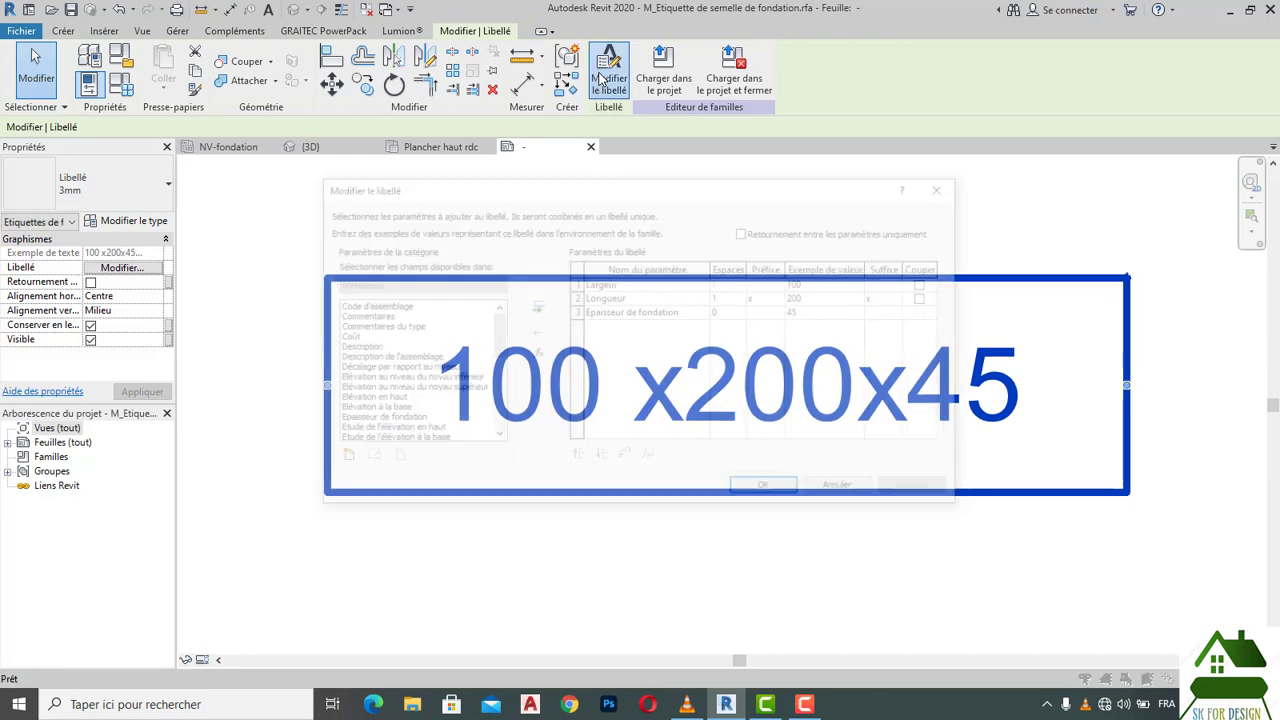
{"action": "left_click", "coordinate": [738, 298]}
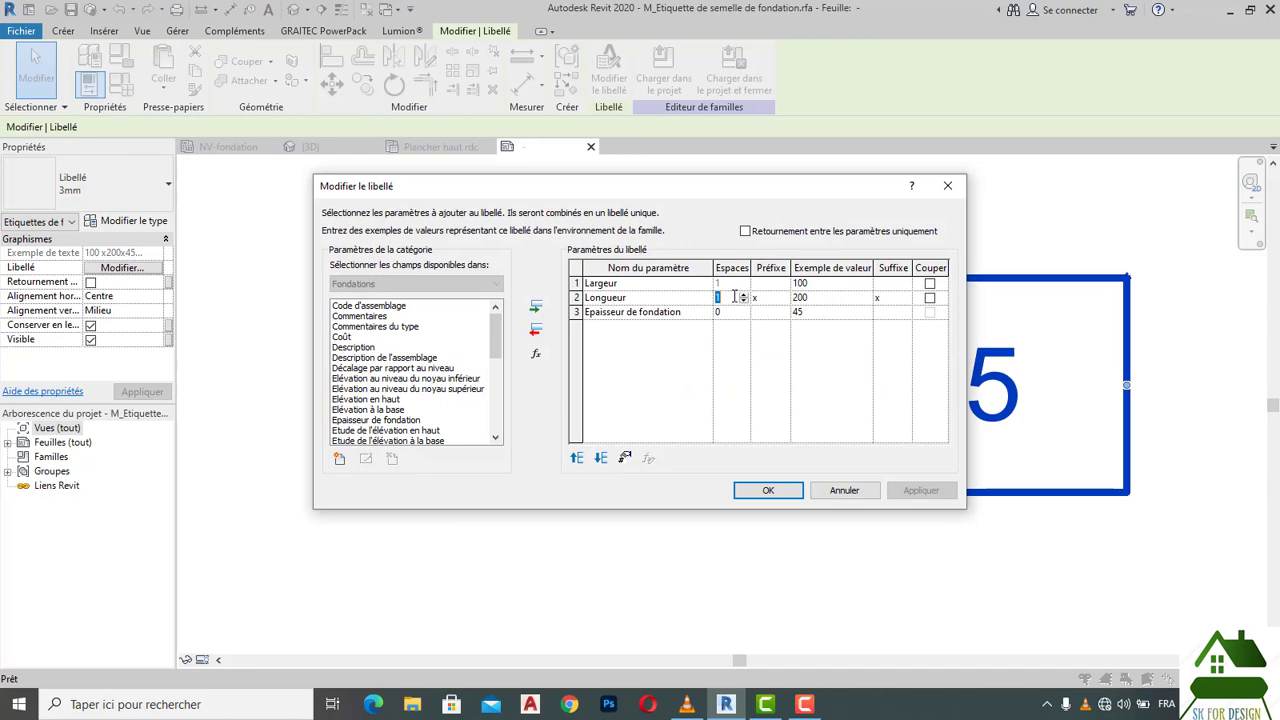
{"action": "type", "text": "0"}
{"action": "left_click", "coordinate": [767, 490]}
{"action": "left_click", "coordinate": [820, 509]}
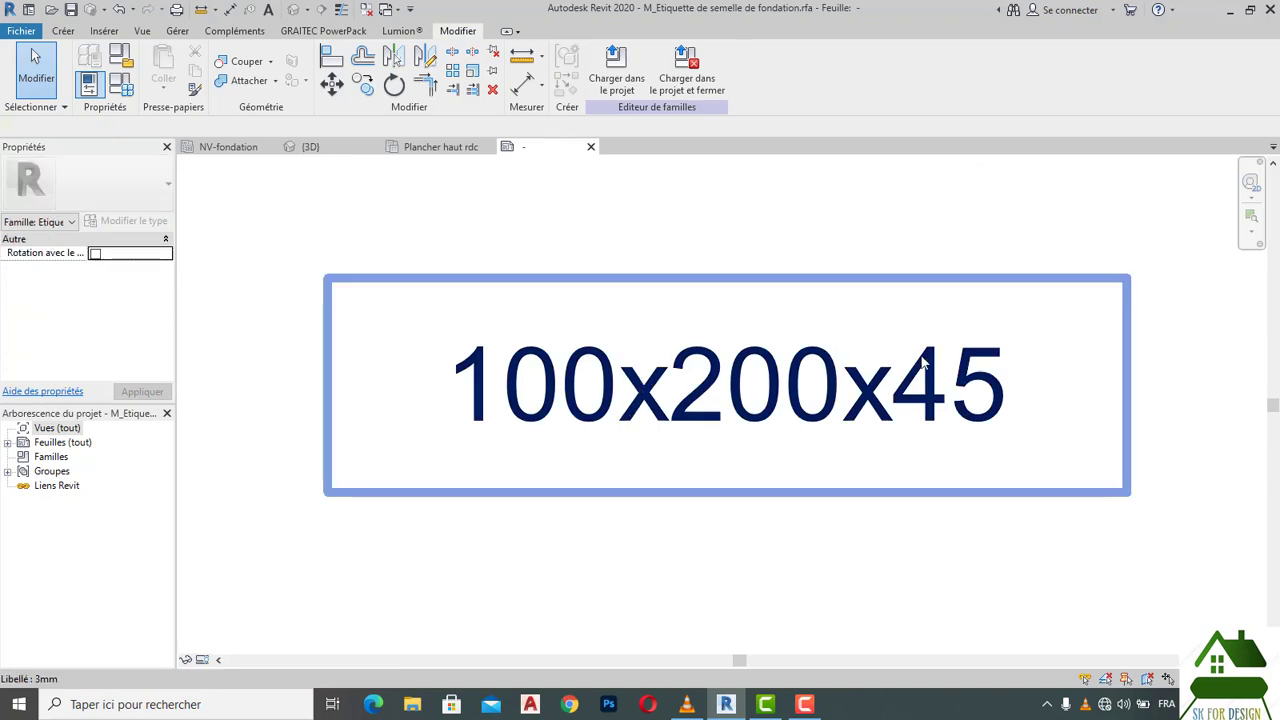
Step: Copy the dimensions label vertically to about 6.5 mm above the original
{"action": "scroll", "coordinate": [806, 395], "scroll_direction": "down", "scroll_amount": 2}
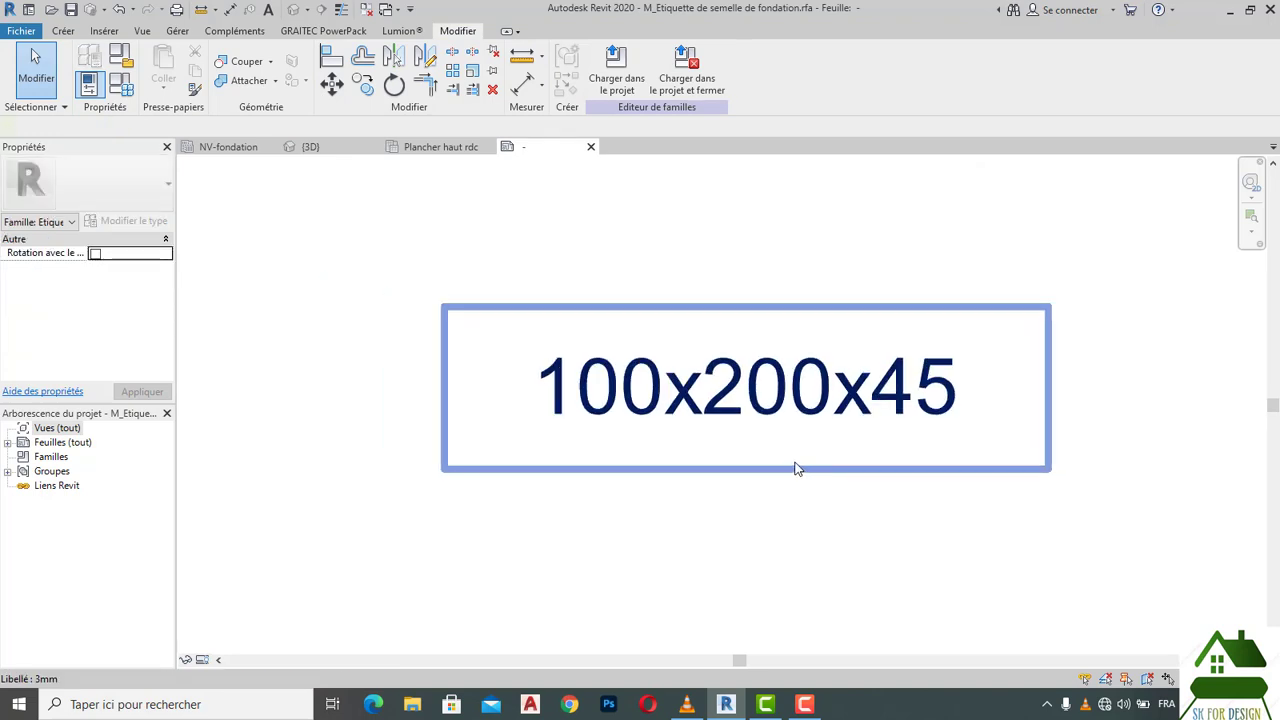
{"action": "left_click", "coordinate": [797, 469]}
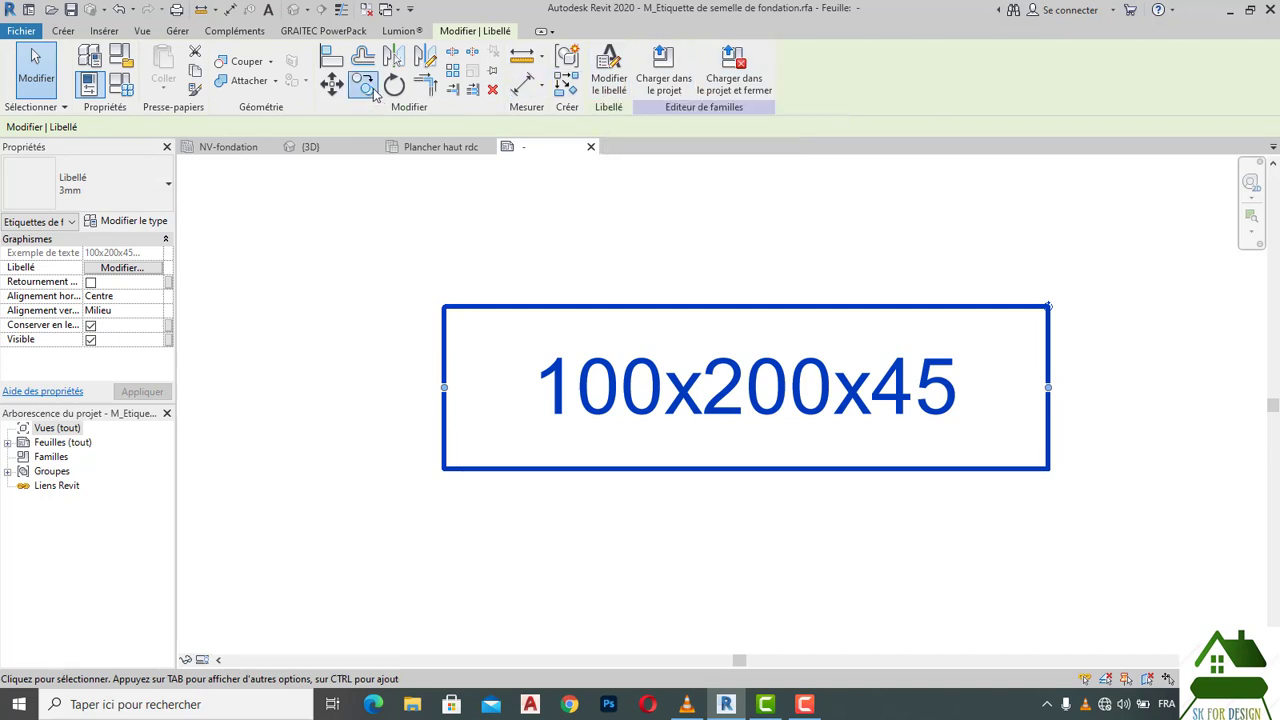
{"action": "left_click", "coordinate": [368, 89]}
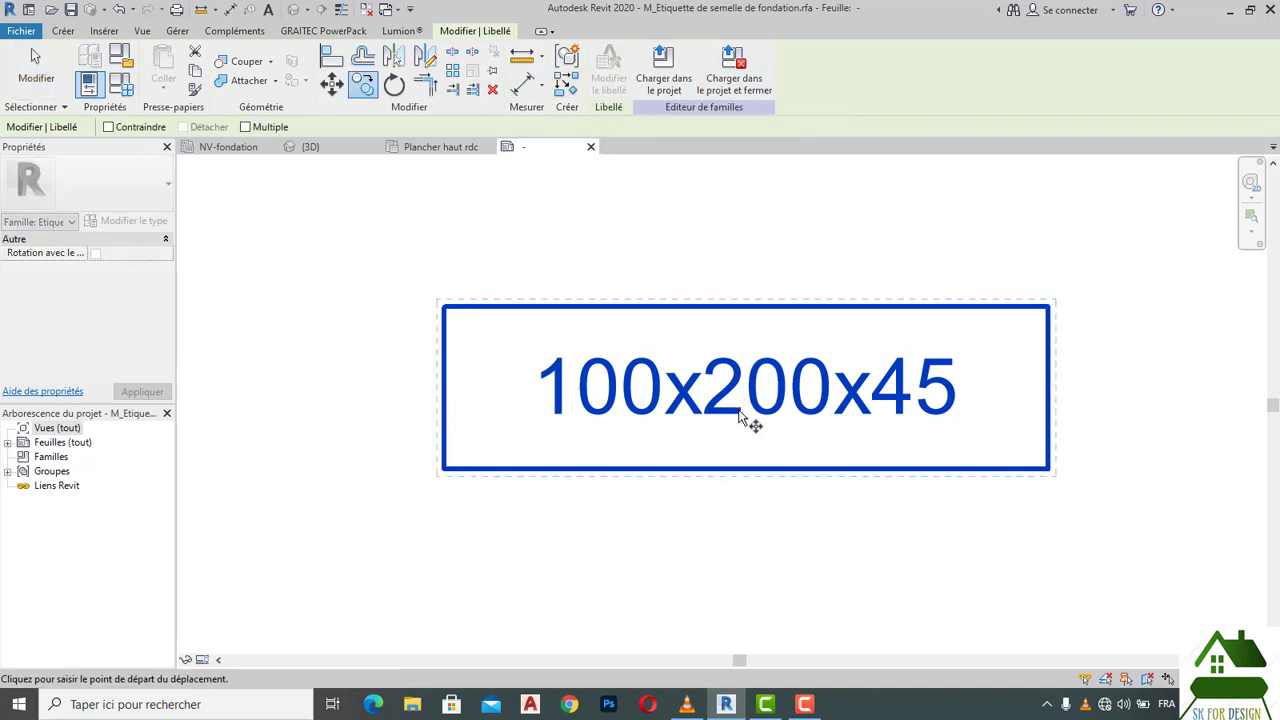
{"action": "left_click", "coordinate": [738, 416]}
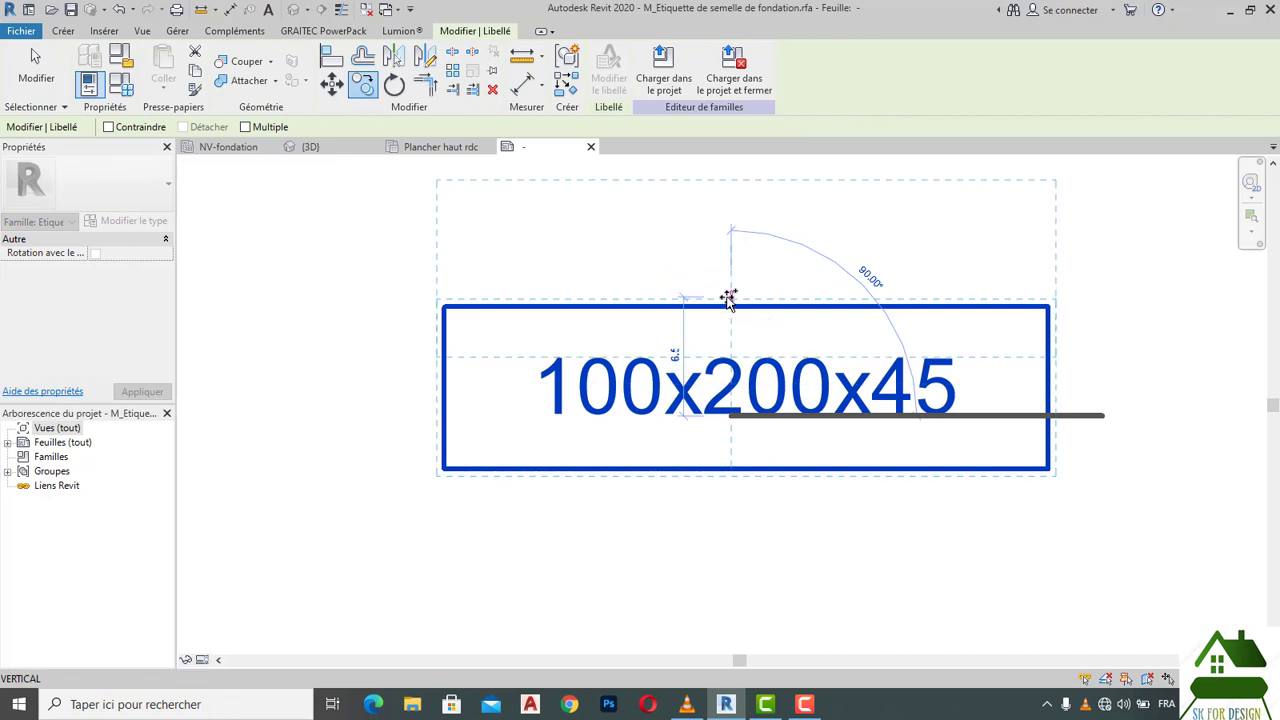
{"action": "left_click", "coordinate": [728, 298]}
{"action": "key", "text": "Escape"}
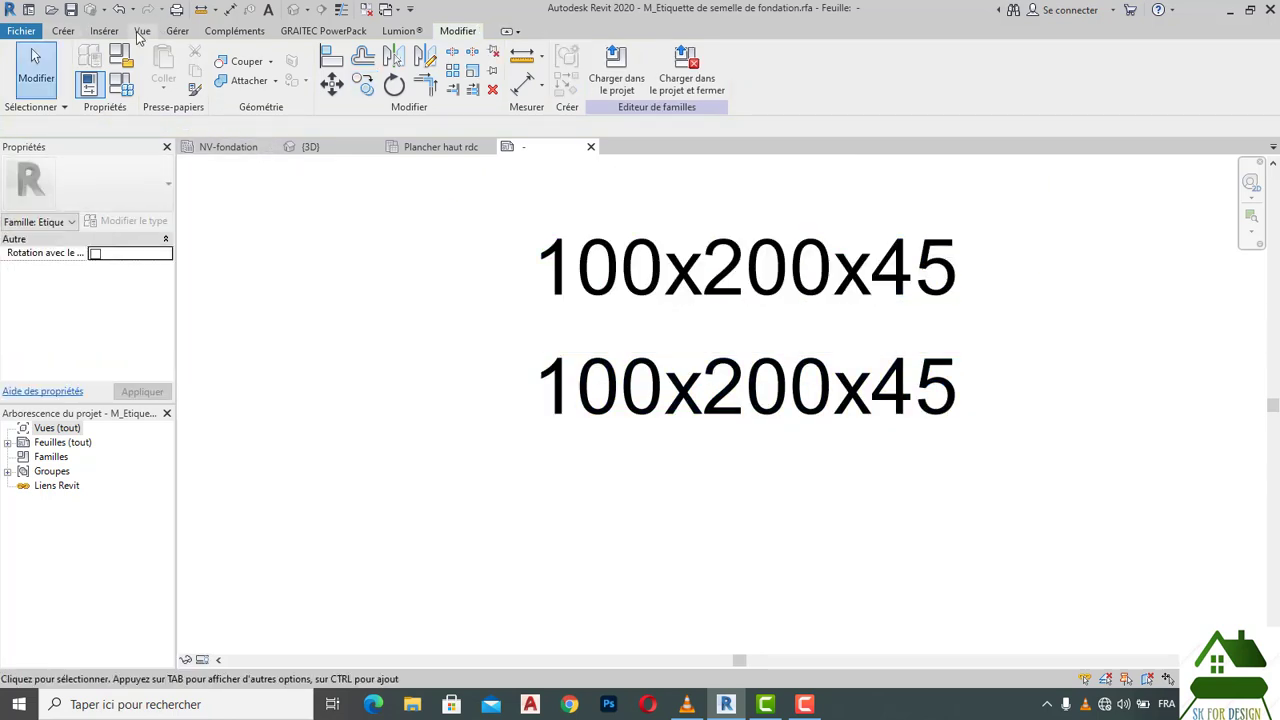
Step: Turn on the visibility of the reference planes (Plans de référence) annotation category in the tag family view
{"action": "left_click", "coordinate": [142, 31]}
{"action": "left_click", "coordinate": [105, 70]}
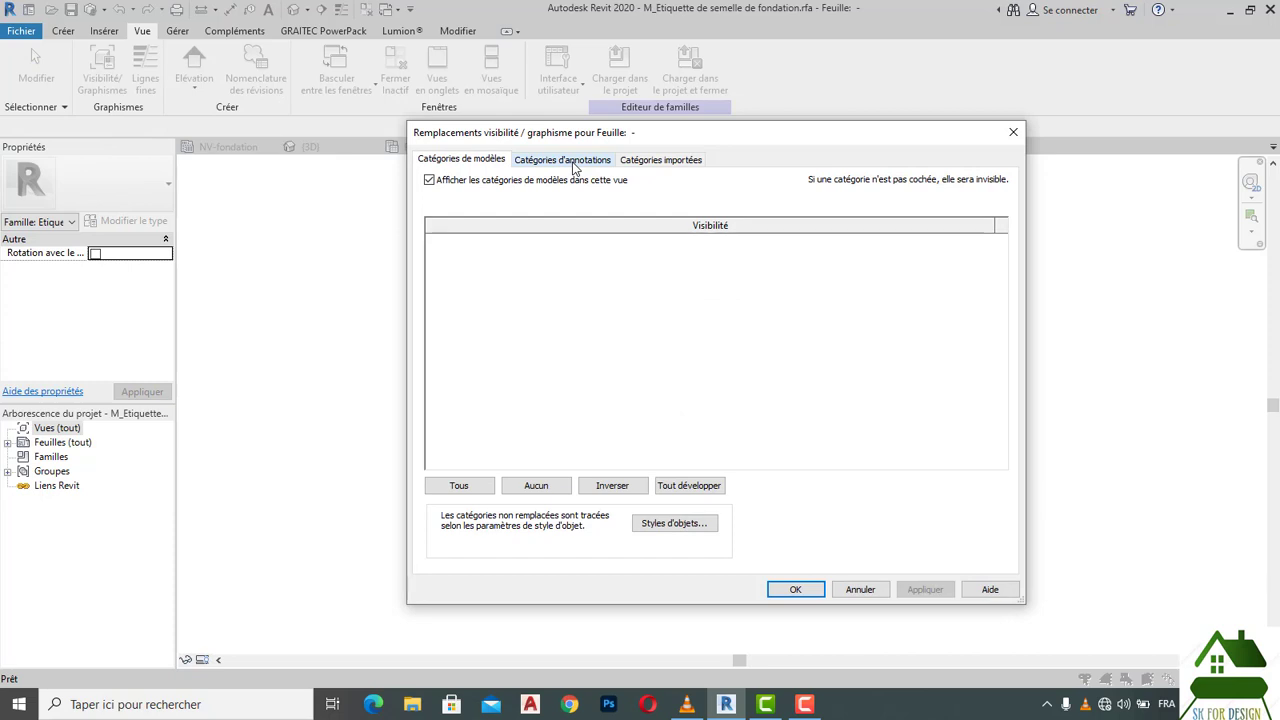
{"action": "left_click", "coordinate": [575, 162]}
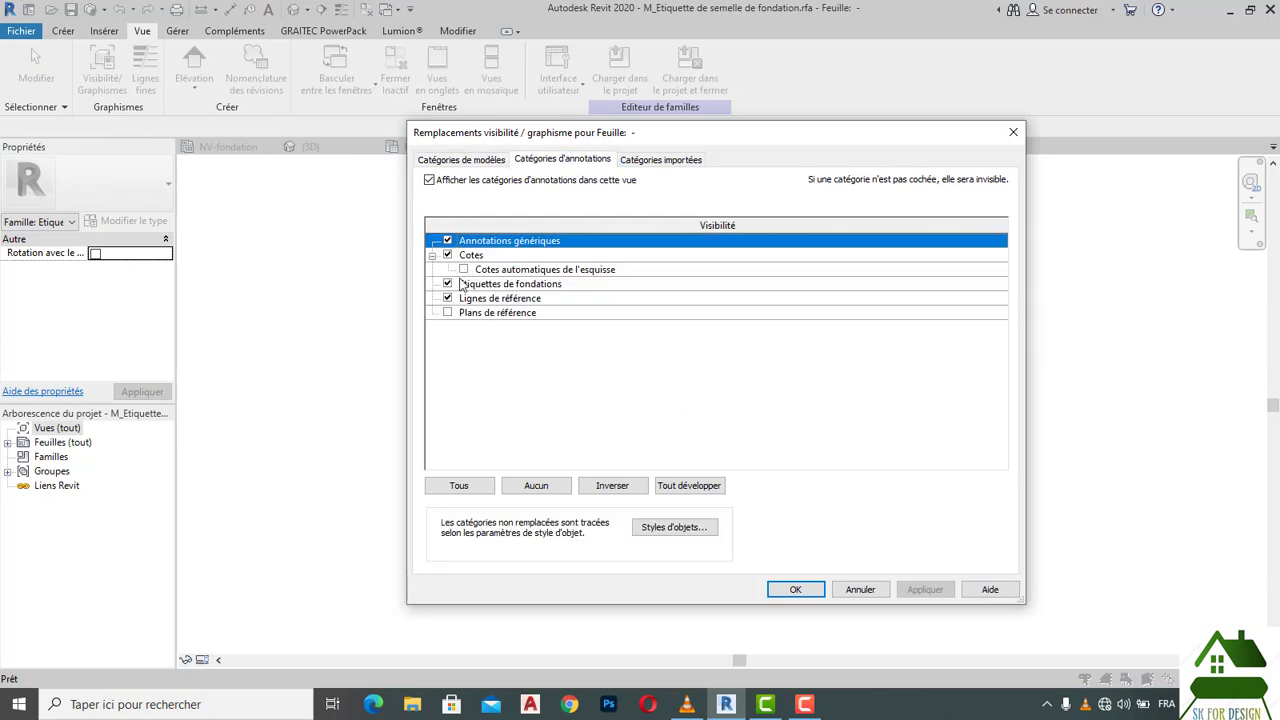
{"action": "left_click", "coordinate": [447, 312]}
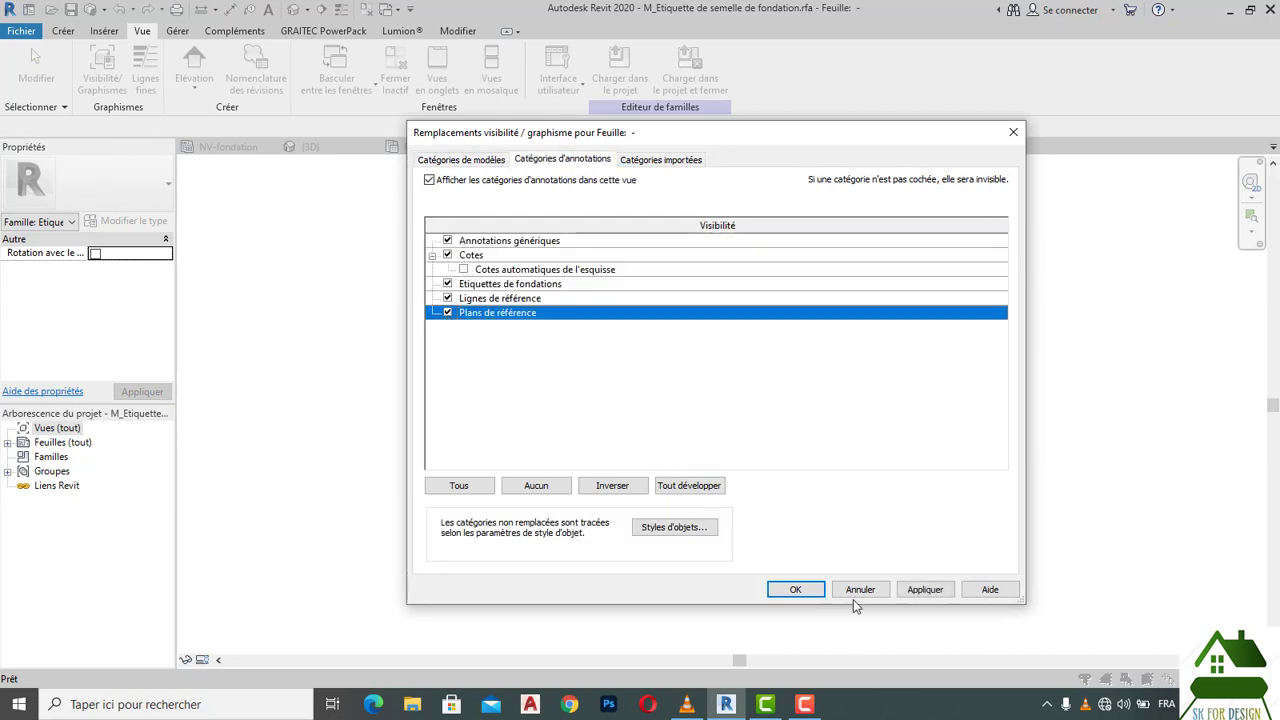
{"action": "left_click", "coordinate": [805, 590]}
Step: Move the upper label slightly down, closer to the dimensions label on the horizontal reference plane
{"action": "scroll", "coordinate": [606, 437], "scroll_direction": "down", "scroll_amount": 2}
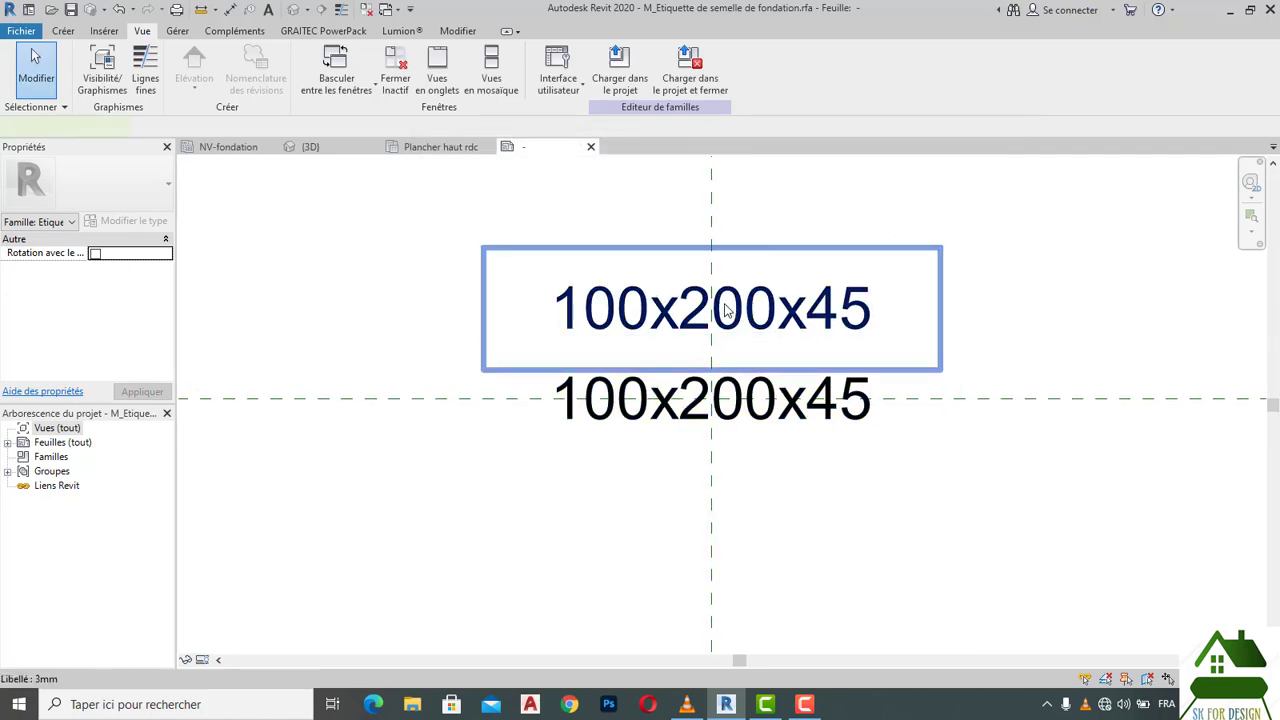
{"action": "left_click", "coordinate": [710, 310]}
{"action": "left_click_drag", "start_coordinate": [701, 322], "coordinate": [701, 341]}
{"action": "left_click", "coordinate": [785, 482]}
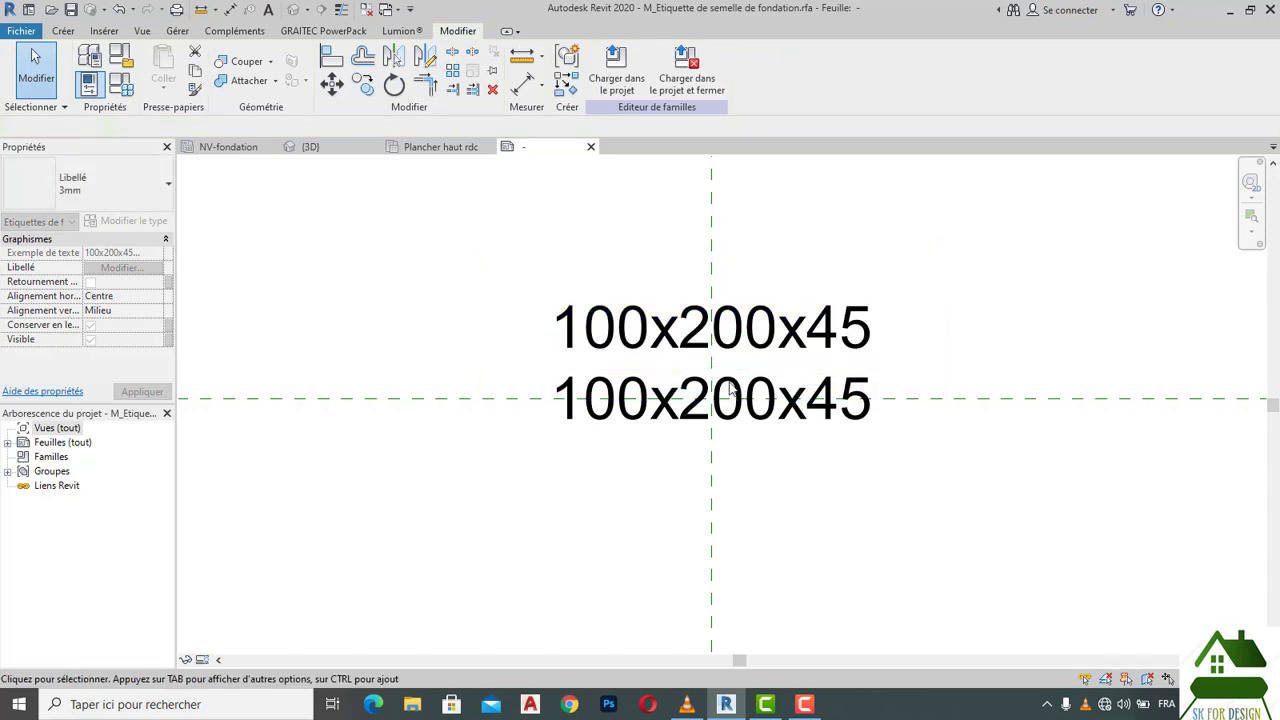
Step: Remove Largeur, Longueur and Epaisseur de fondation from the upper label's parameters
{"action": "left_click", "coordinate": [690, 306]}
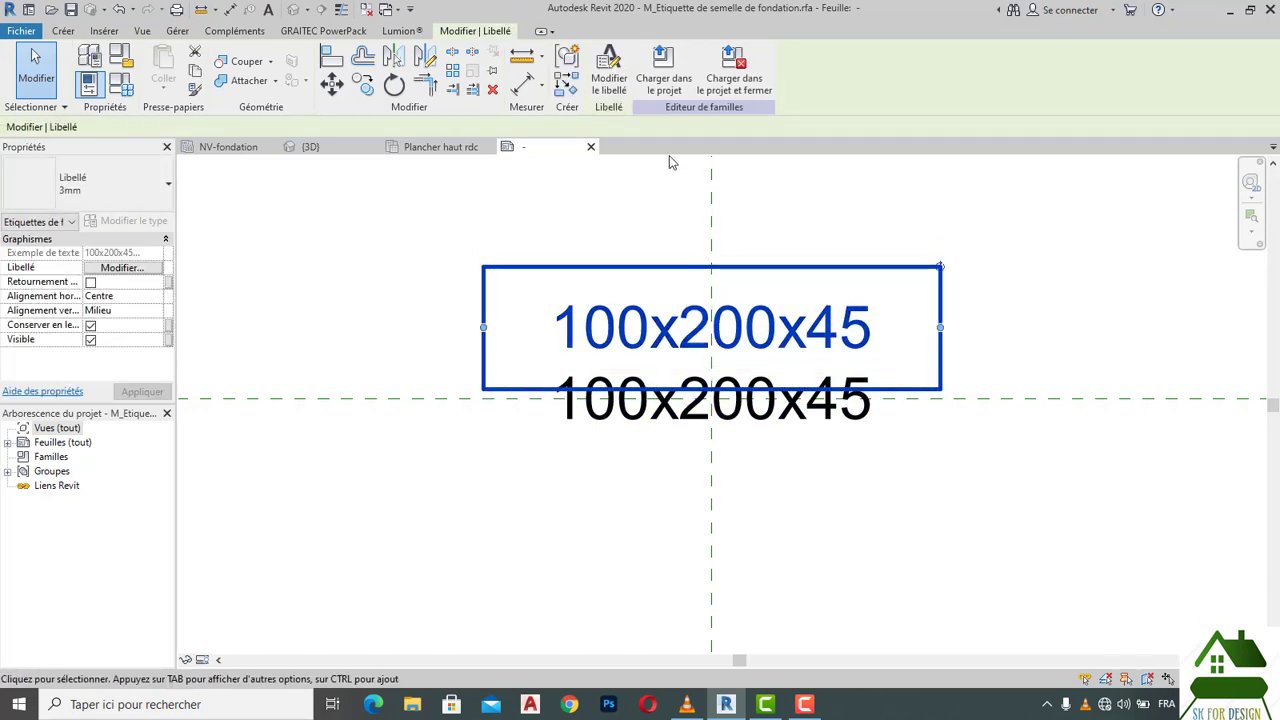
{"action": "left_click", "coordinate": [610, 70]}
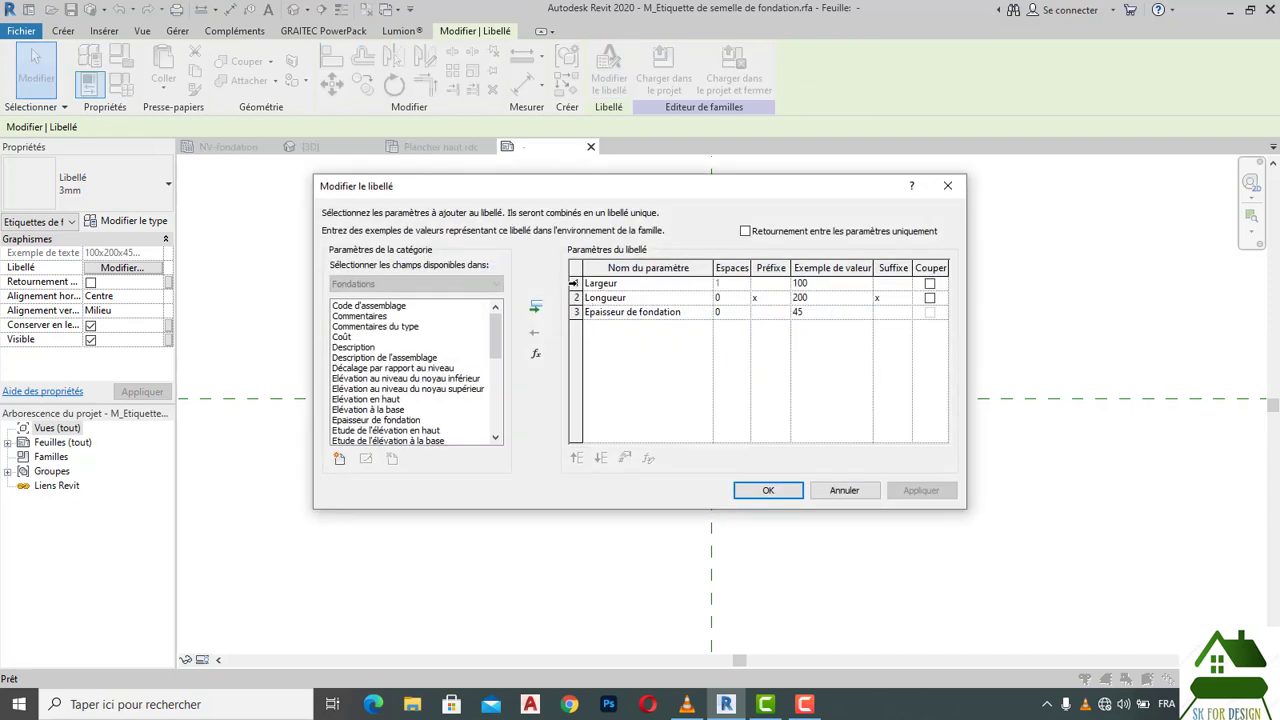
{"action": "left_click", "coordinate": [573, 283]}
{"action": "left_click", "coordinate": [536, 332]}
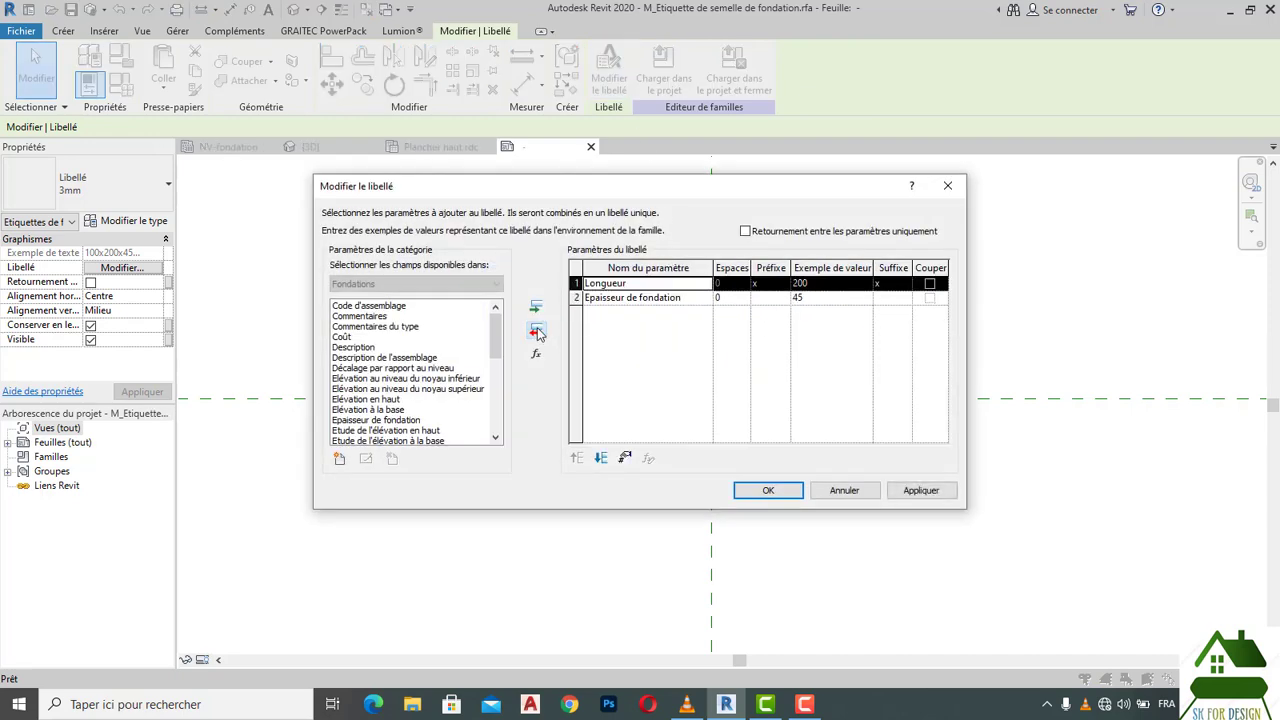
{"action": "left_click", "coordinate": [536, 332]}
{"action": "left_click", "coordinate": [536, 332]}
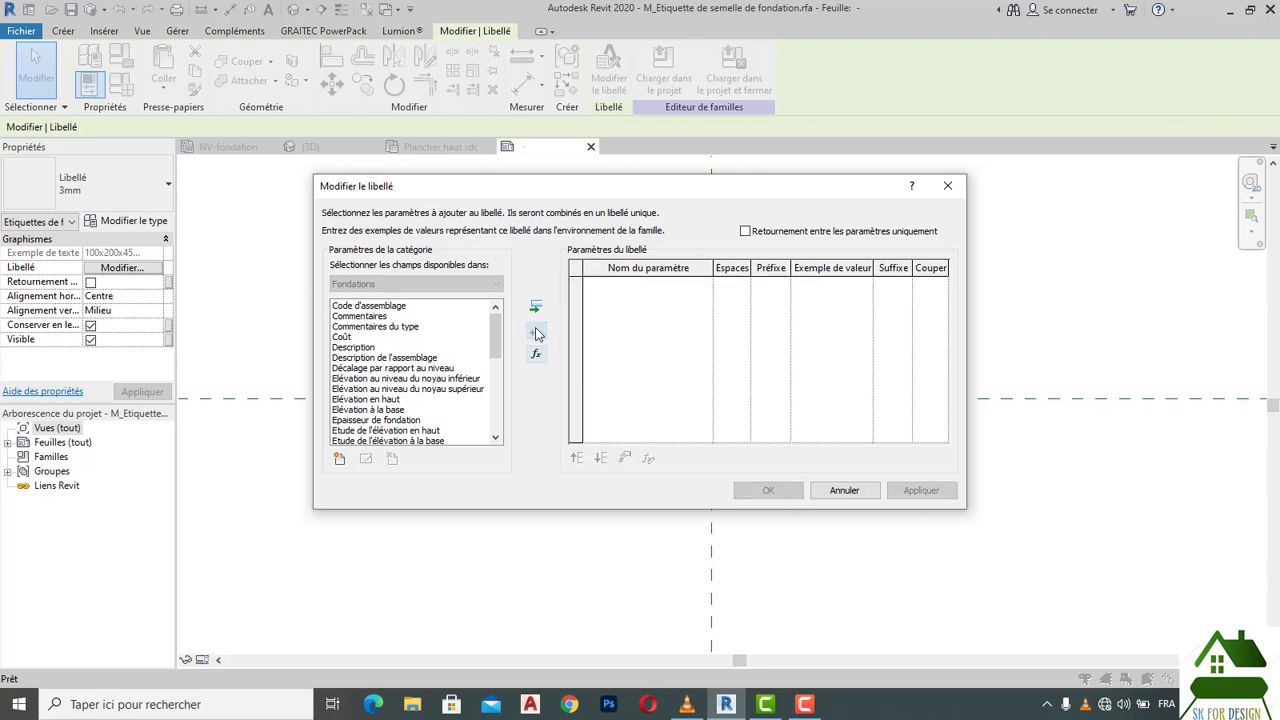
Step: Add the Commentaires parameter to the upper label and apply the label changes
{"action": "scroll", "coordinate": [378, 370], "scroll_direction": "down", "scroll_amount": 1}
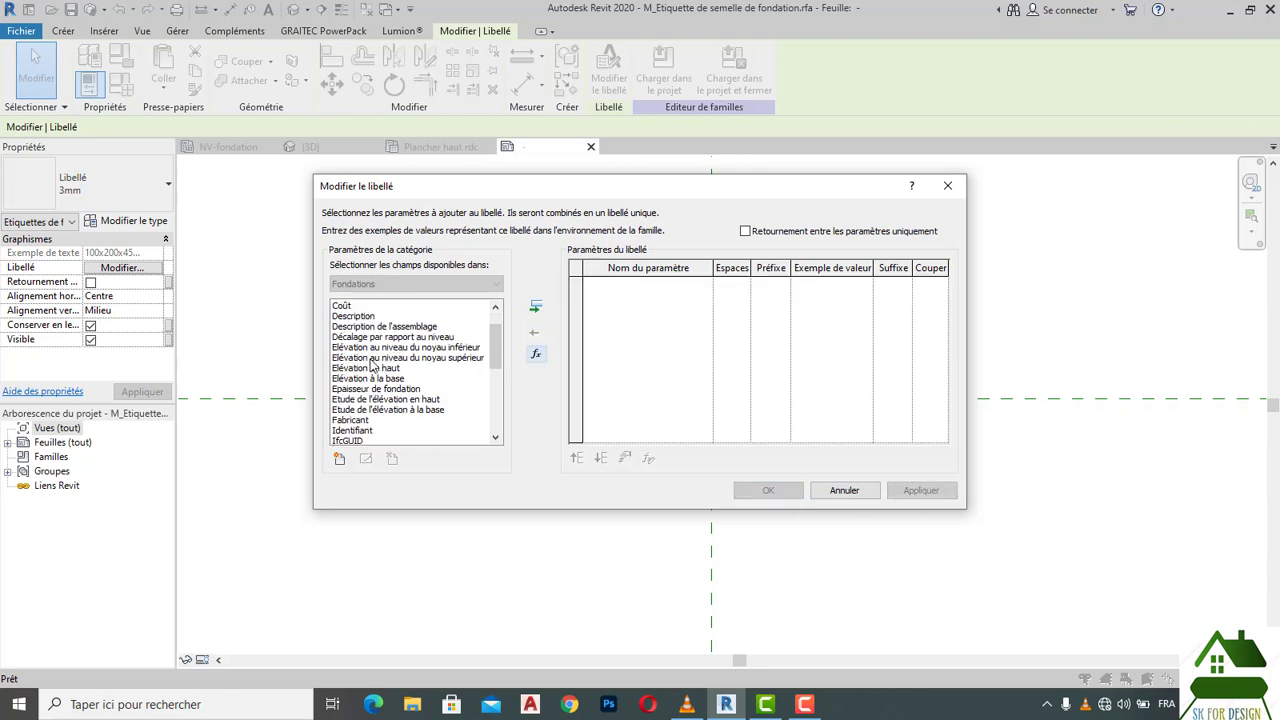
{"action": "scroll", "coordinate": [370, 418], "scroll_direction": "down", "scroll_amount": 1}
{"action": "left_click", "coordinate": [368, 420]}
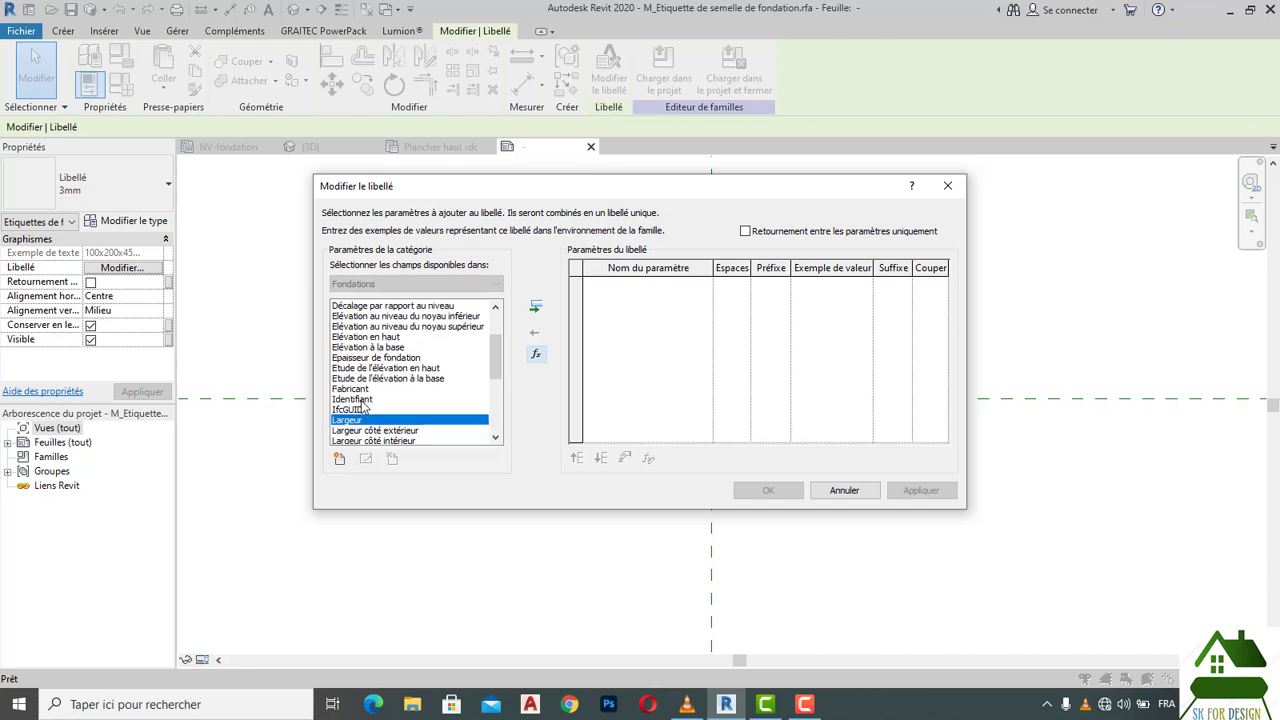
{"action": "scroll", "coordinate": [374, 374], "scroll_direction": "down", "scroll_amount": 1}
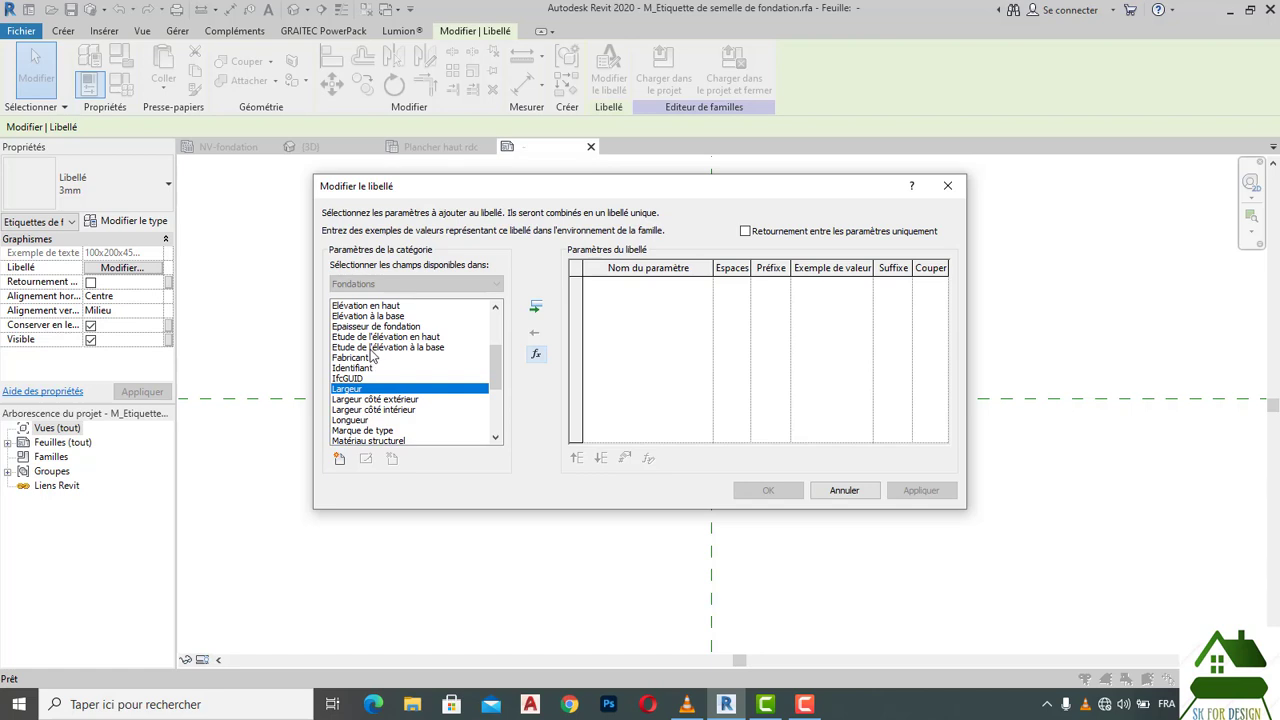
{"action": "scroll", "coordinate": [370, 357], "scroll_direction": "down", "scroll_amount": 2}
{"action": "scroll", "coordinate": [369, 347], "scroll_direction": "down", "scroll_amount": 2}
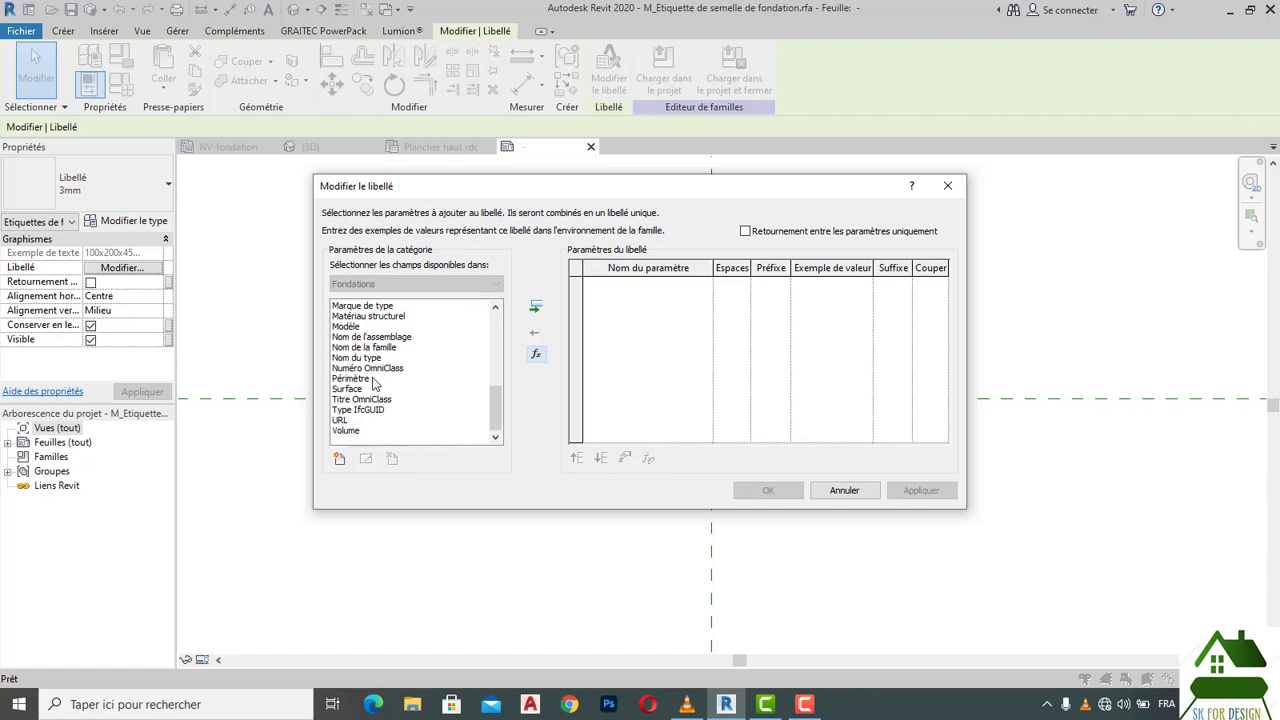
{"action": "scroll", "coordinate": [368, 325], "scroll_direction": "up", "scroll_amount": 7}
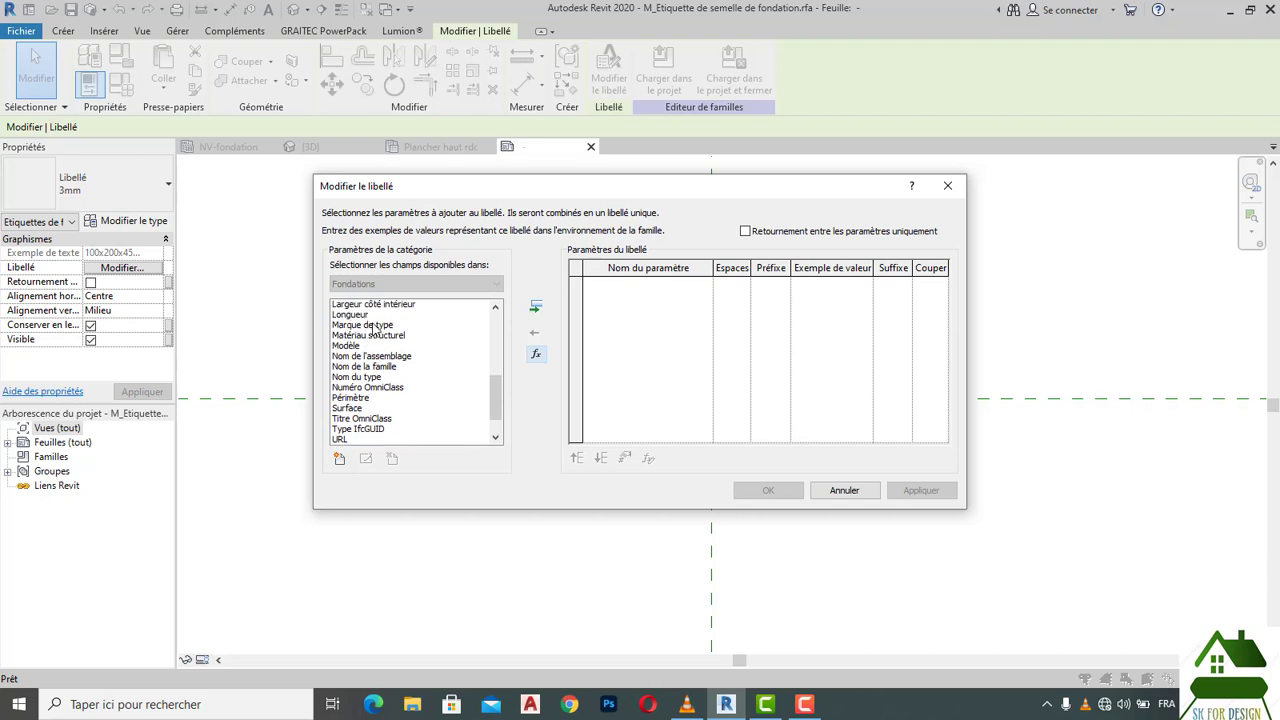
{"action": "scroll", "coordinate": [360, 335], "scroll_direction": "up", "scroll_amount": 2}
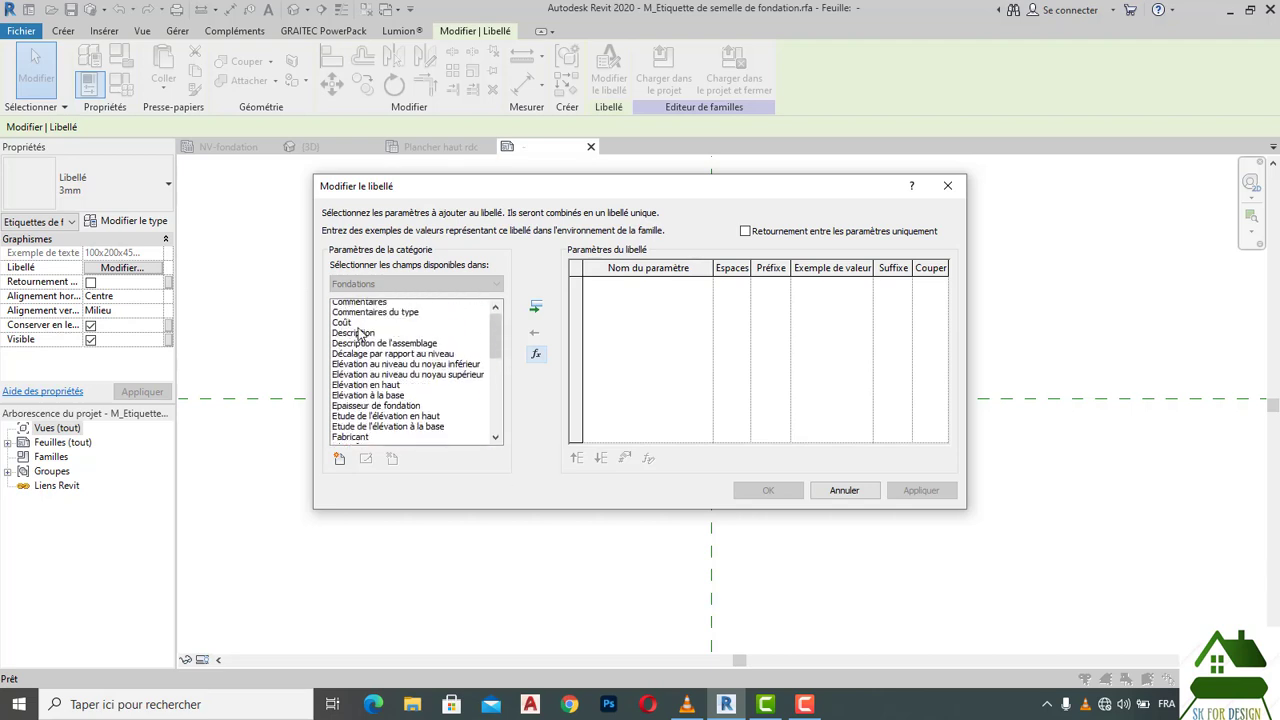
{"action": "left_click", "coordinate": [360, 317]}
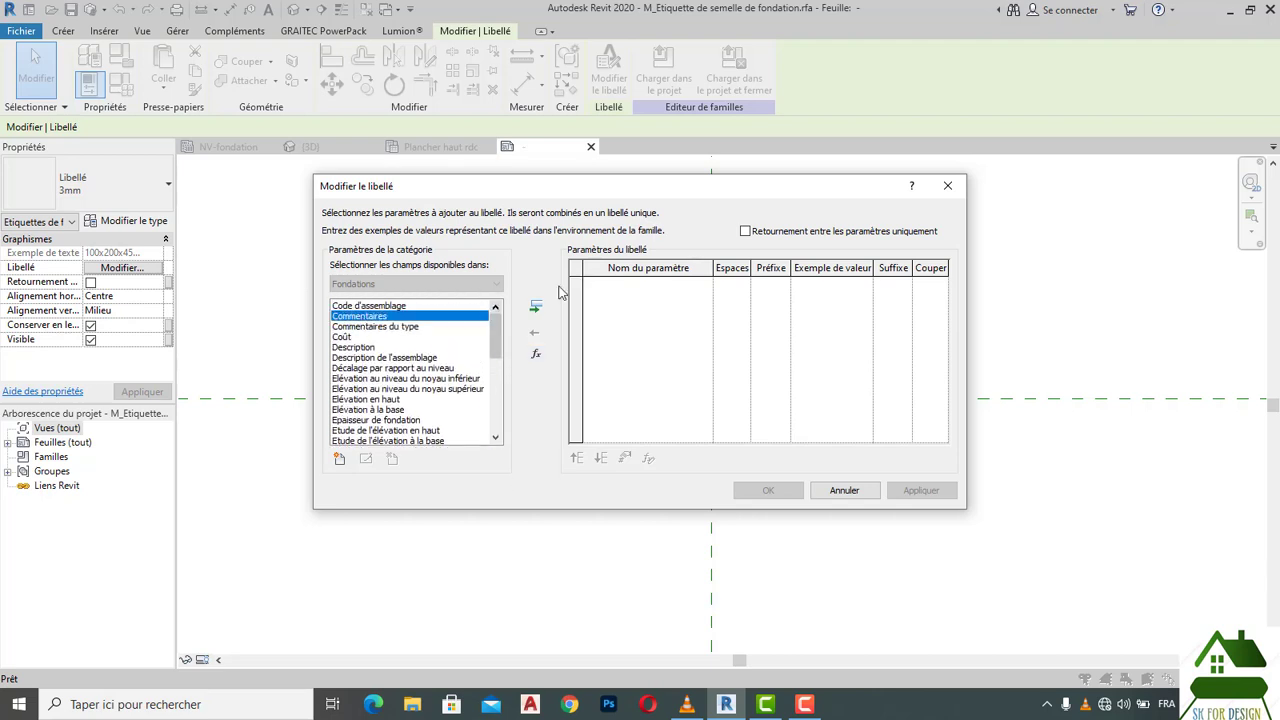
{"action": "left_click", "coordinate": [531, 312]}
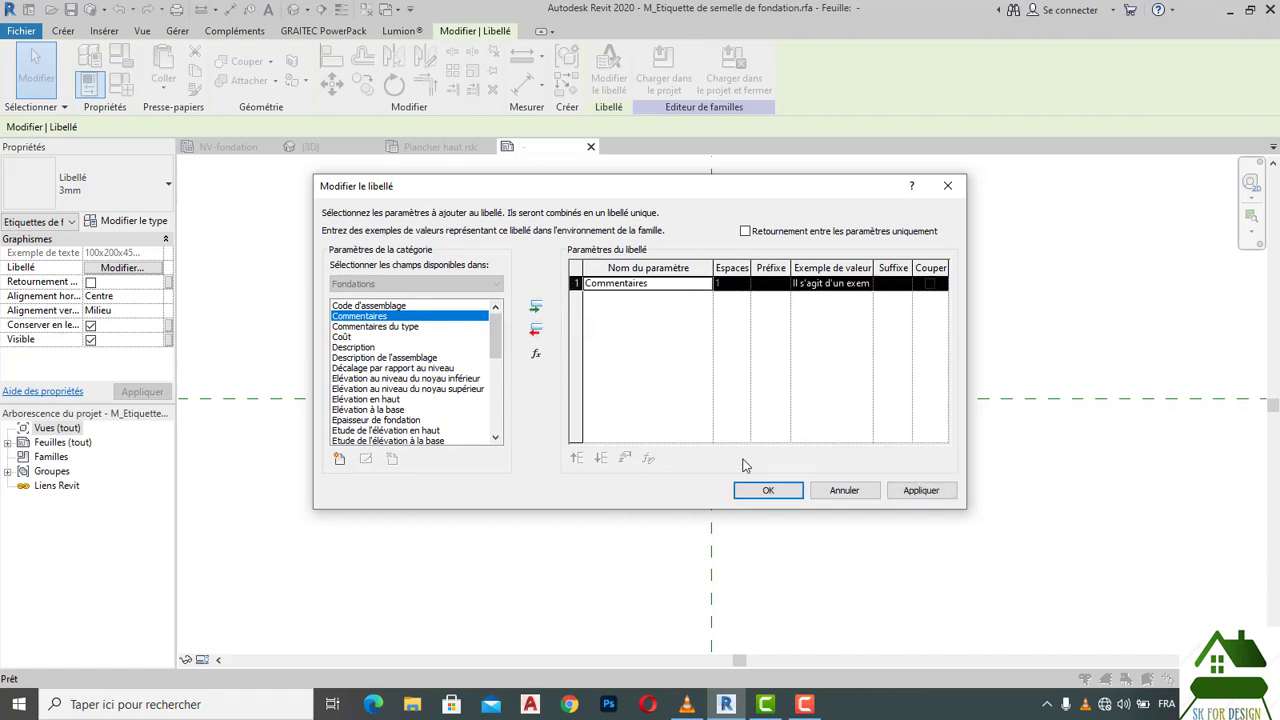
{"action": "left_click", "coordinate": [769, 490]}
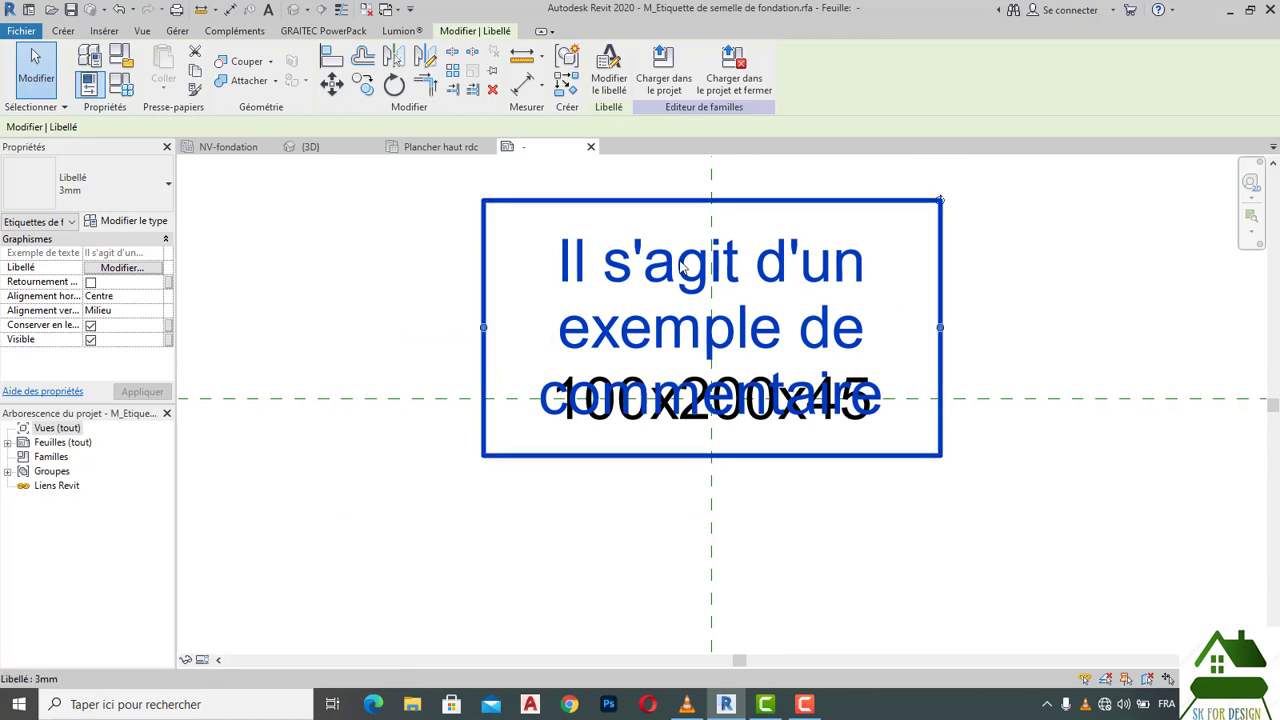
Step: Set the sample value of Commentaires in the upper label to S1 and confirm the label
{"action": "left_click", "coordinate": [609, 72]}
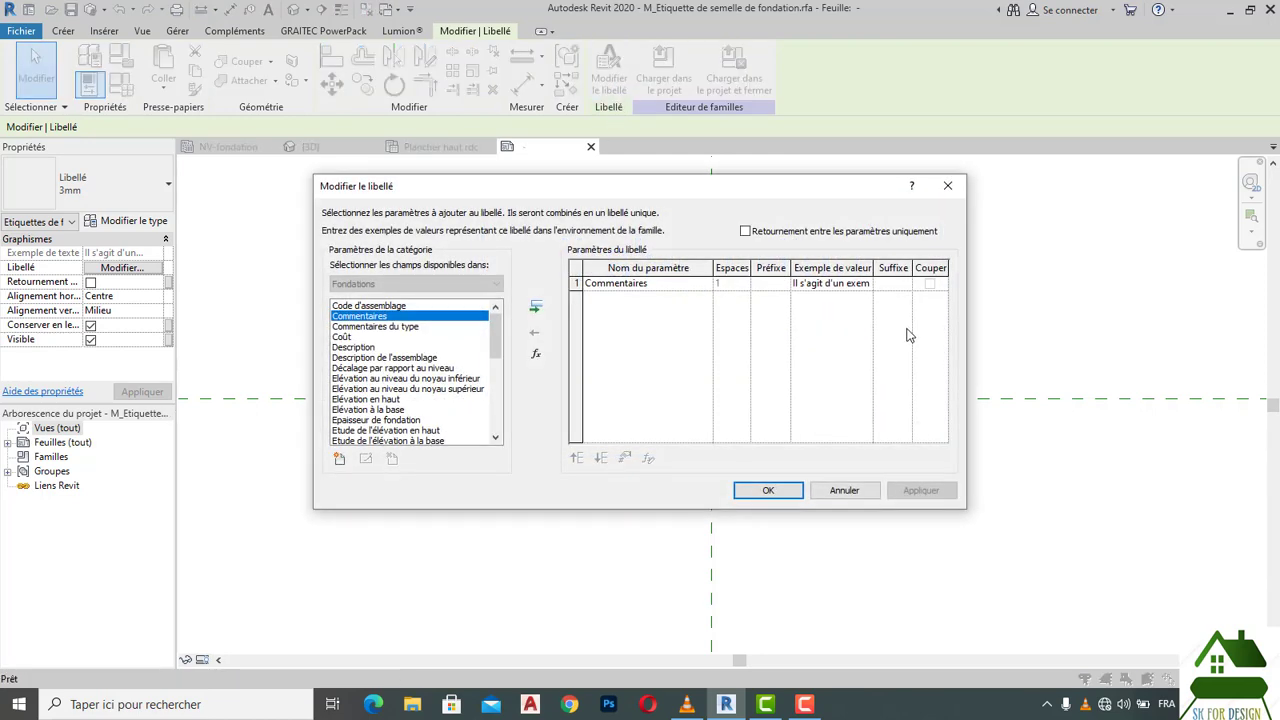
{"action": "left_click", "coordinate": [838, 283]}
{"action": "left_click_drag", "start_coordinate": [870, 284], "coordinate": [749, 291]}
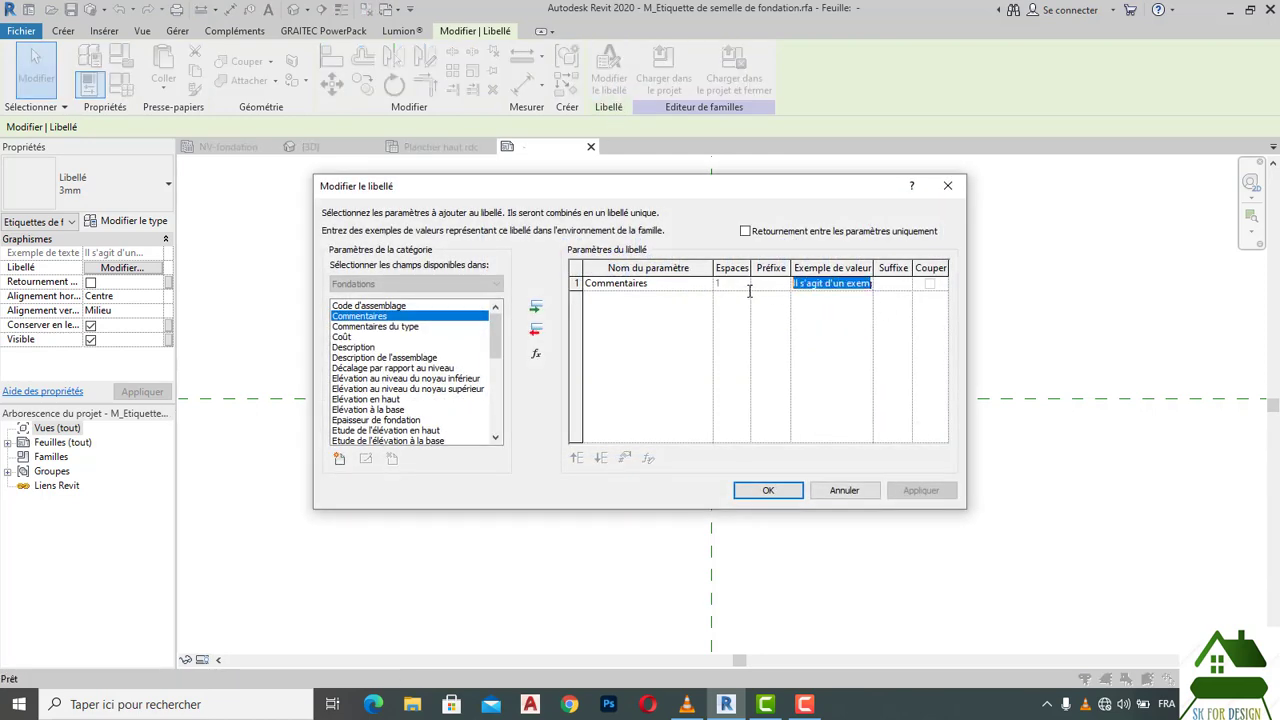
{"action": "key", "text": "BackSpace"}
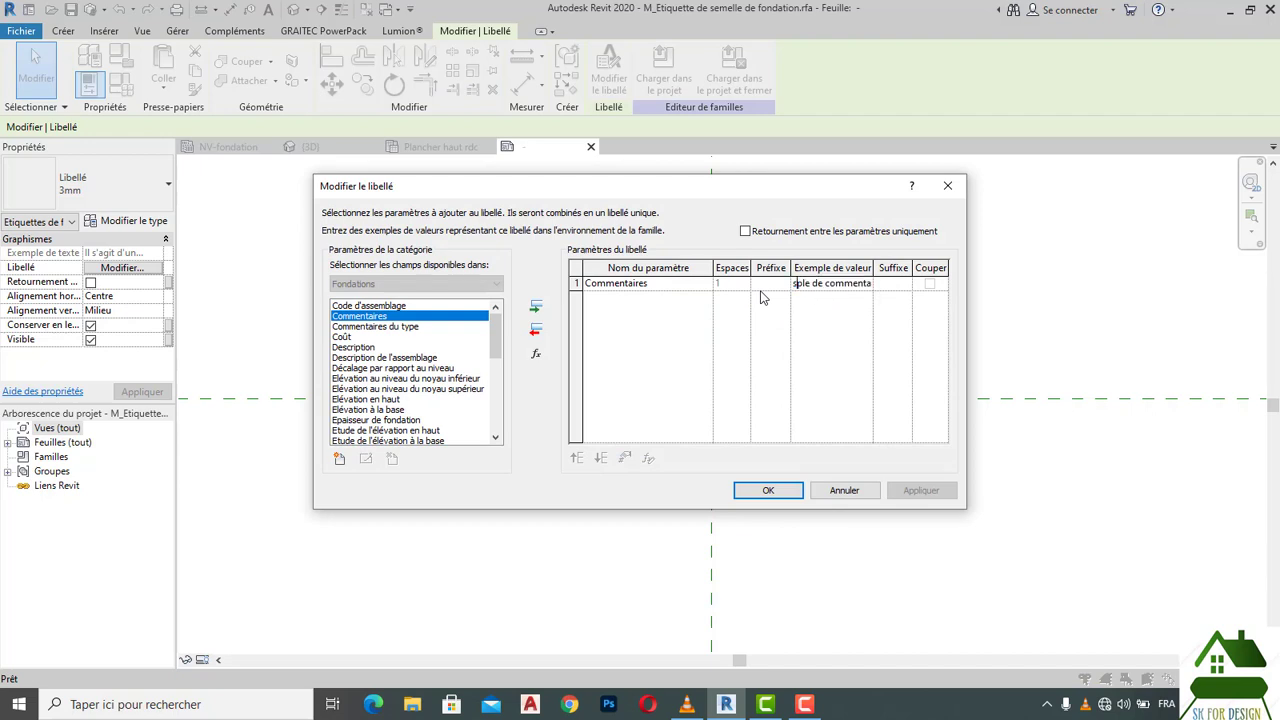
{"action": "type", "text": "s1"}
{"action": "left_click_drag", "start_coordinate": [859, 284], "coordinate": [878, 288]}
{"action": "left_click", "coordinate": [773, 306]}
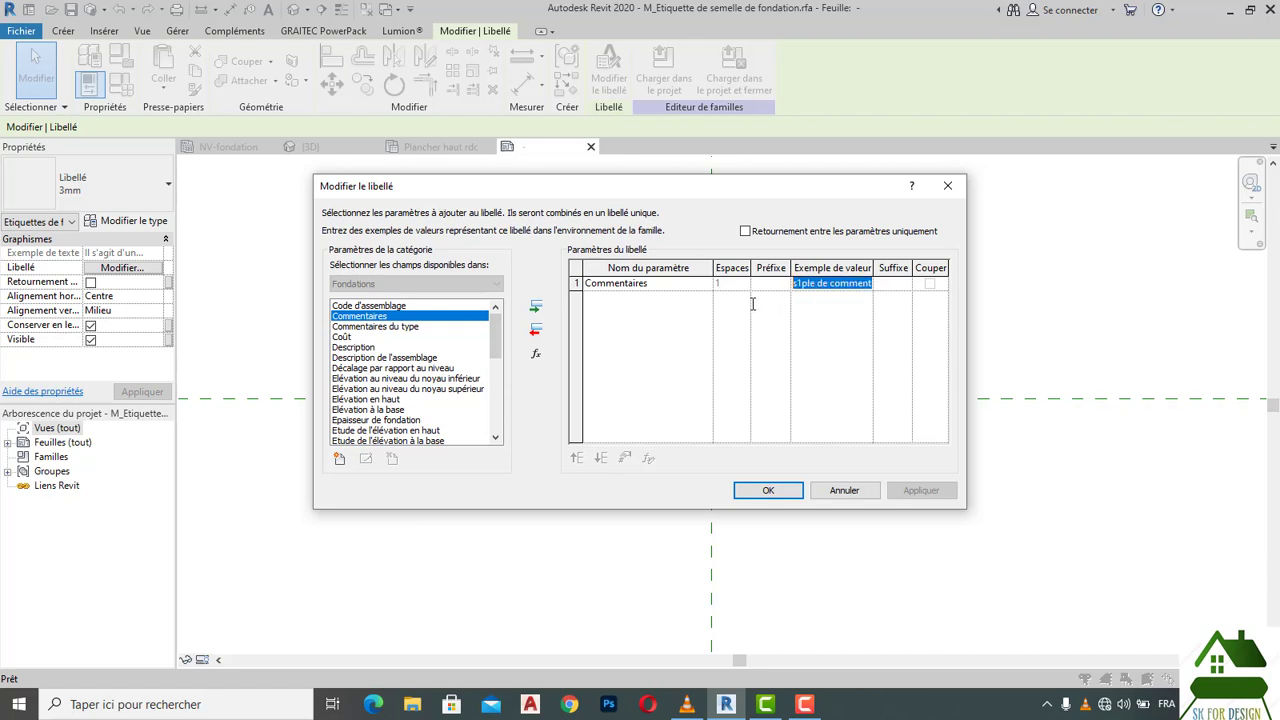
{"action": "type", "text": "S1"}
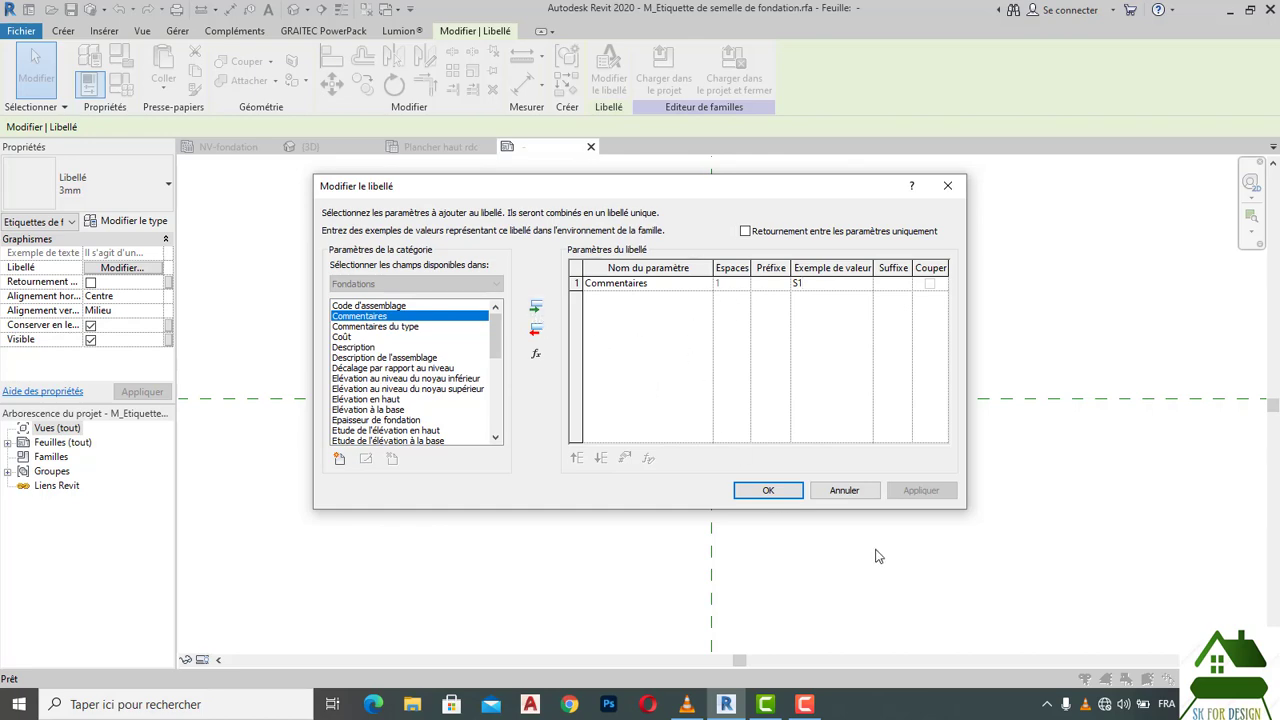
{"action": "left_click", "coordinate": [766, 491]}
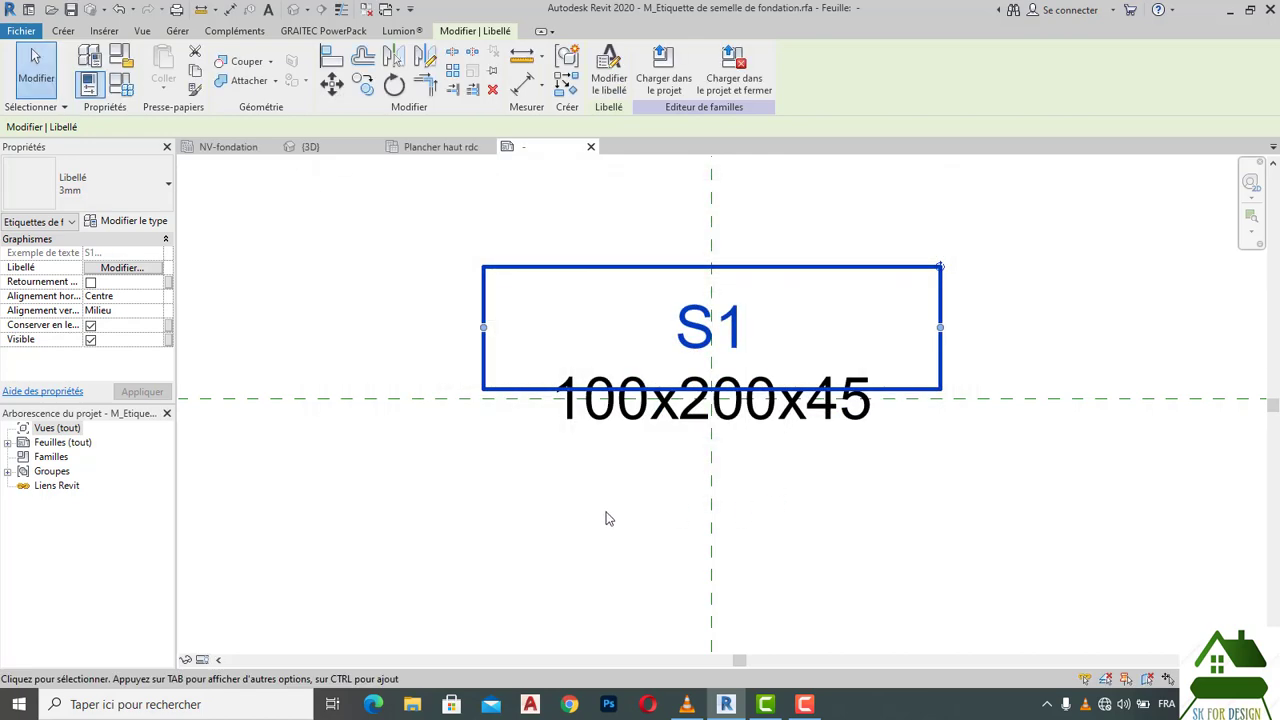
{"action": "left_click", "coordinate": [606, 517]}
{"action": "left_click", "coordinate": [690, 338]}
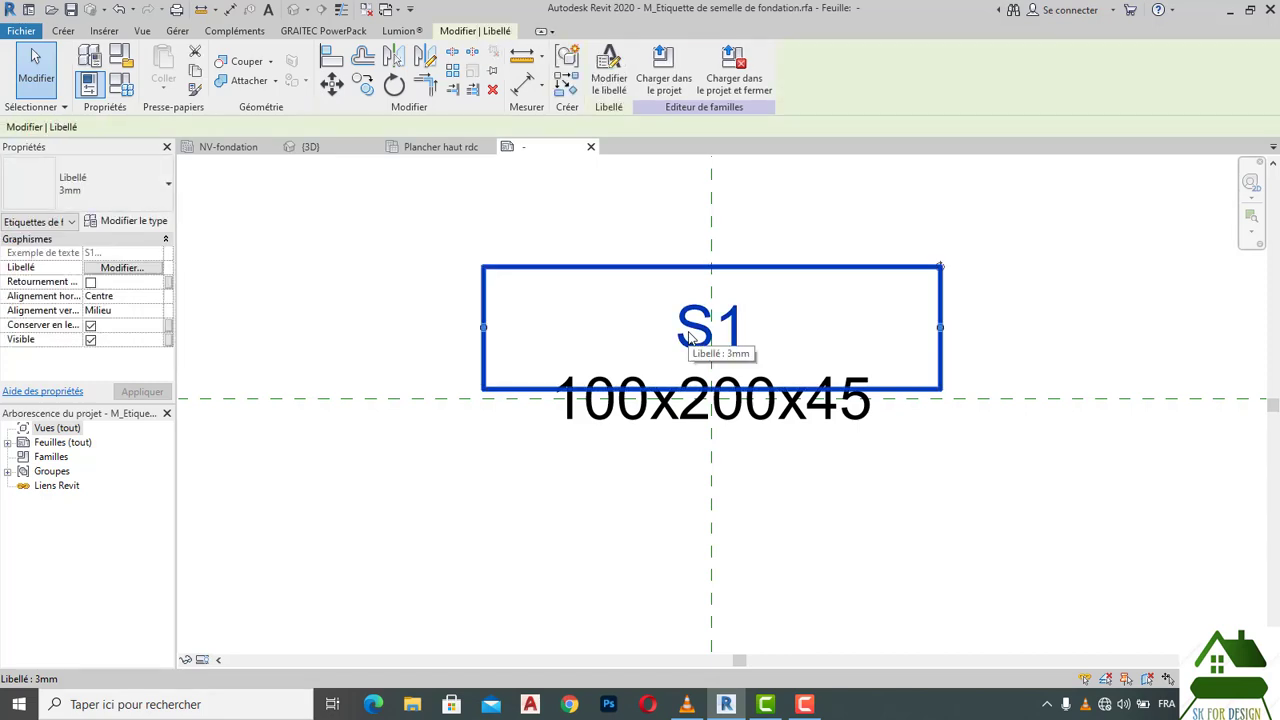
{"action": "left_click", "coordinate": [531, 551]}
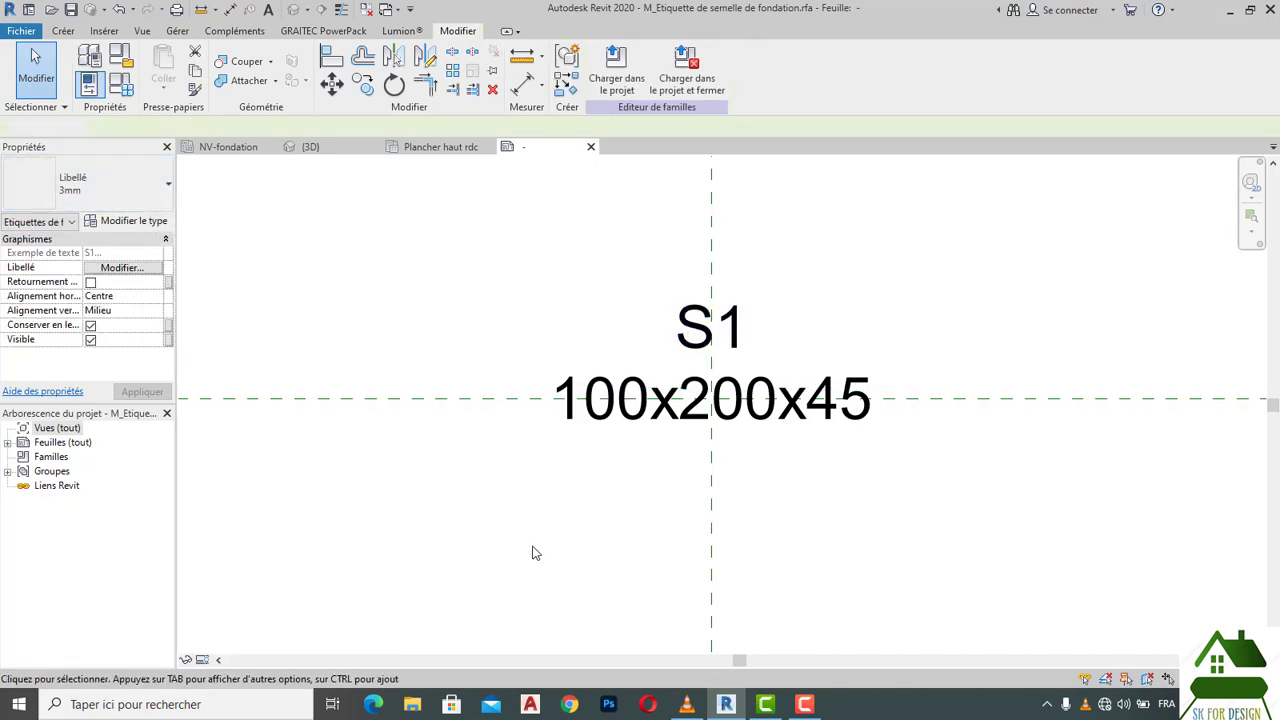
{"action": "left_click", "coordinate": [640, 360]}
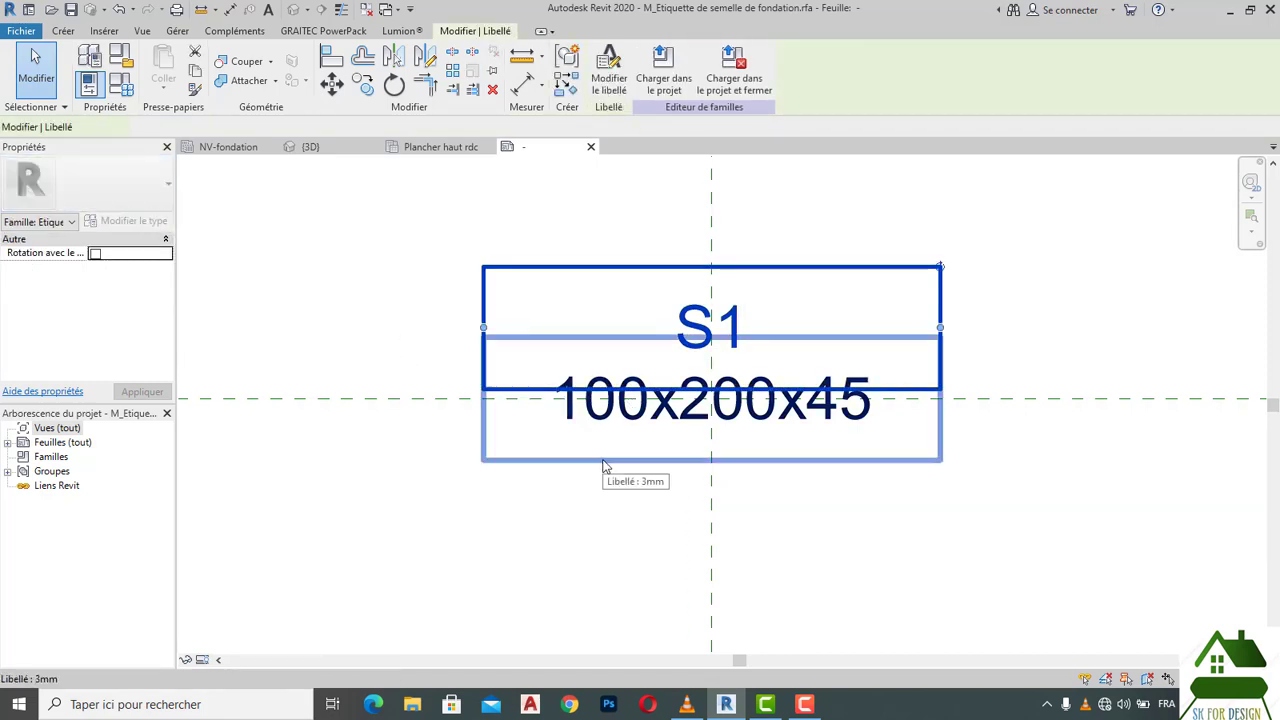
Step: Duplicate the 3mm label type of the 100x200x45 dimensions label under the name 2.5MM
{"action": "left_click", "coordinate": [620, 408]}
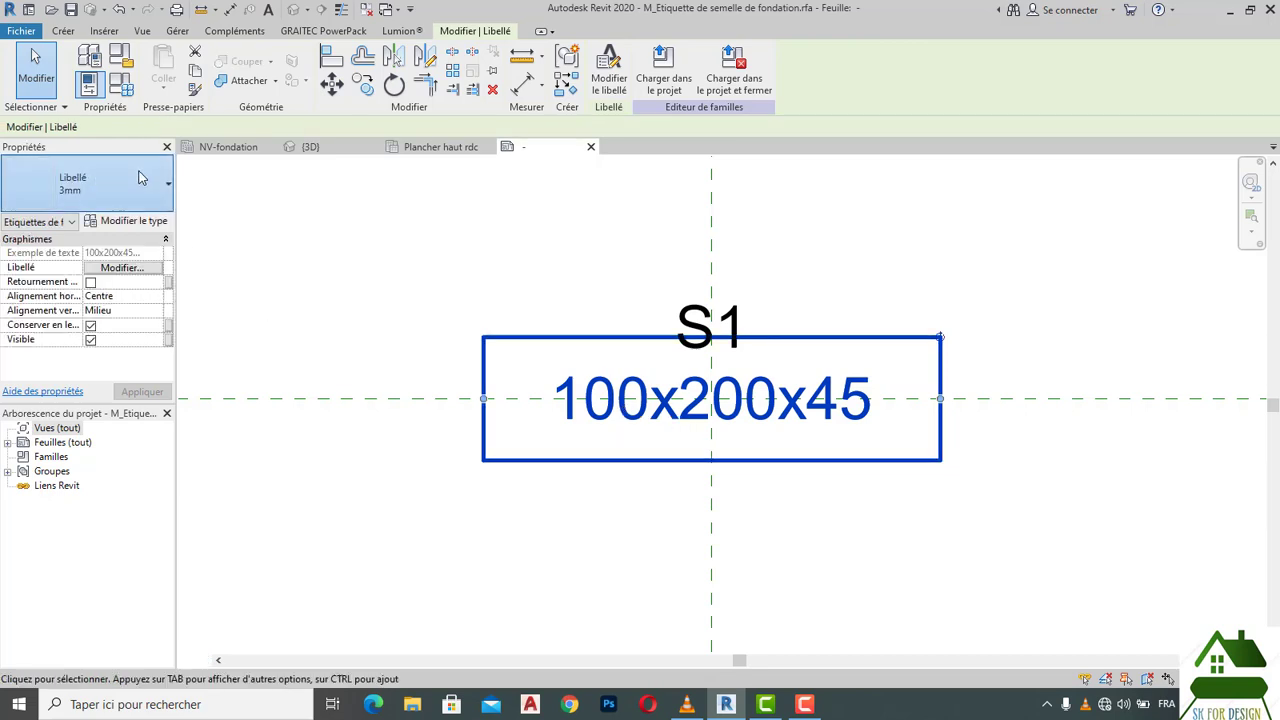
{"action": "left_click", "coordinate": [140, 177]}
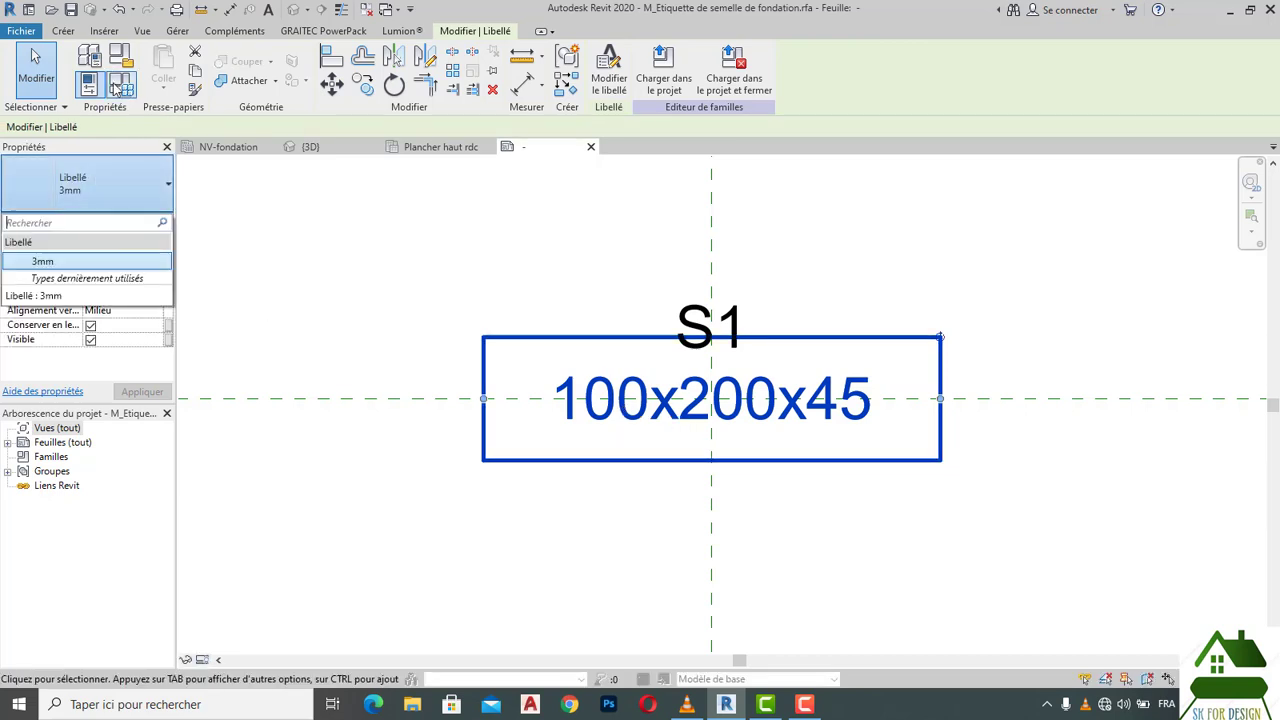
{"action": "left_click", "coordinate": [88, 58]}
{"action": "left_click", "coordinate": [88, 58]}
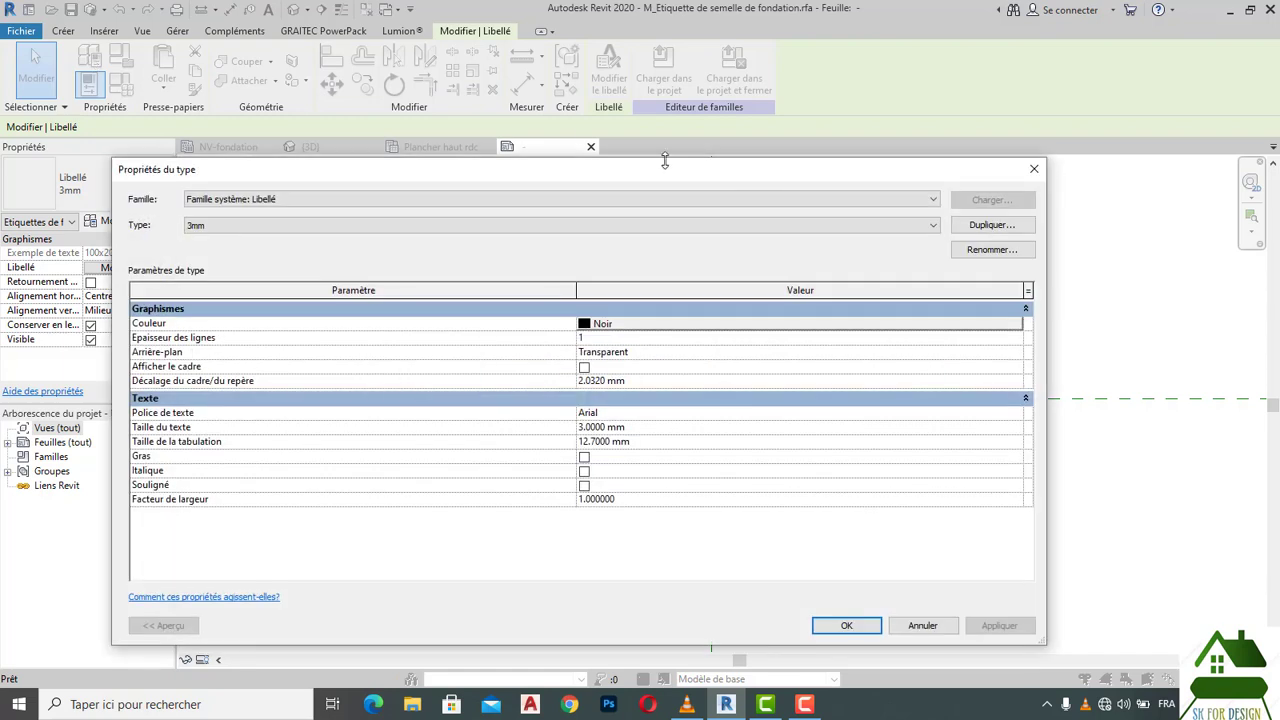
{"action": "left_click", "coordinate": [990, 224]}
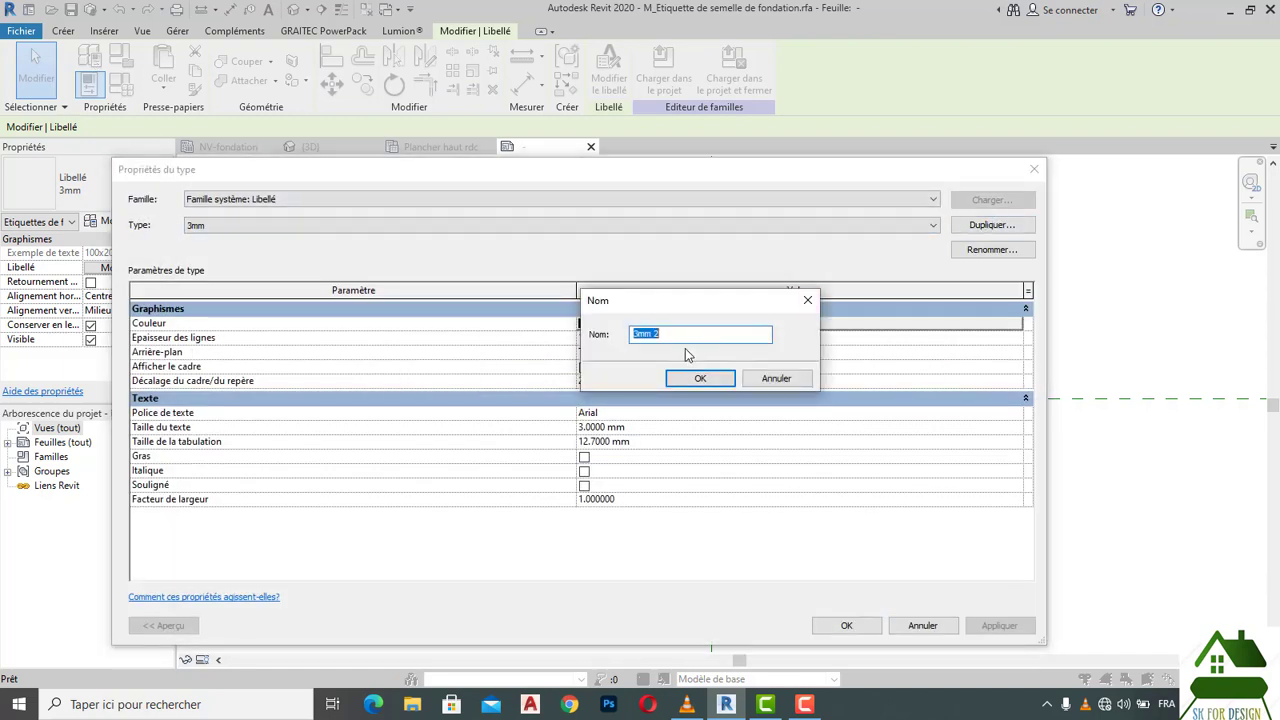
{"action": "type", "text": "2.5MM"}
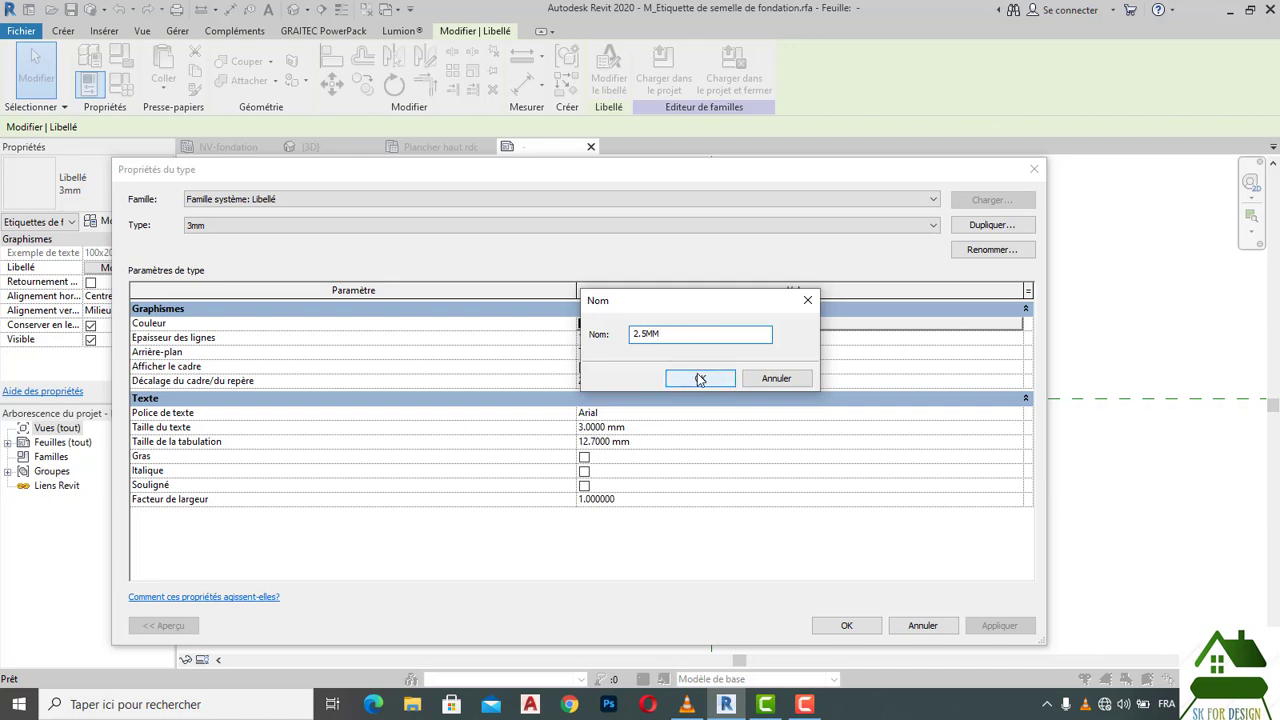
{"action": "left_click", "coordinate": [700, 378]}
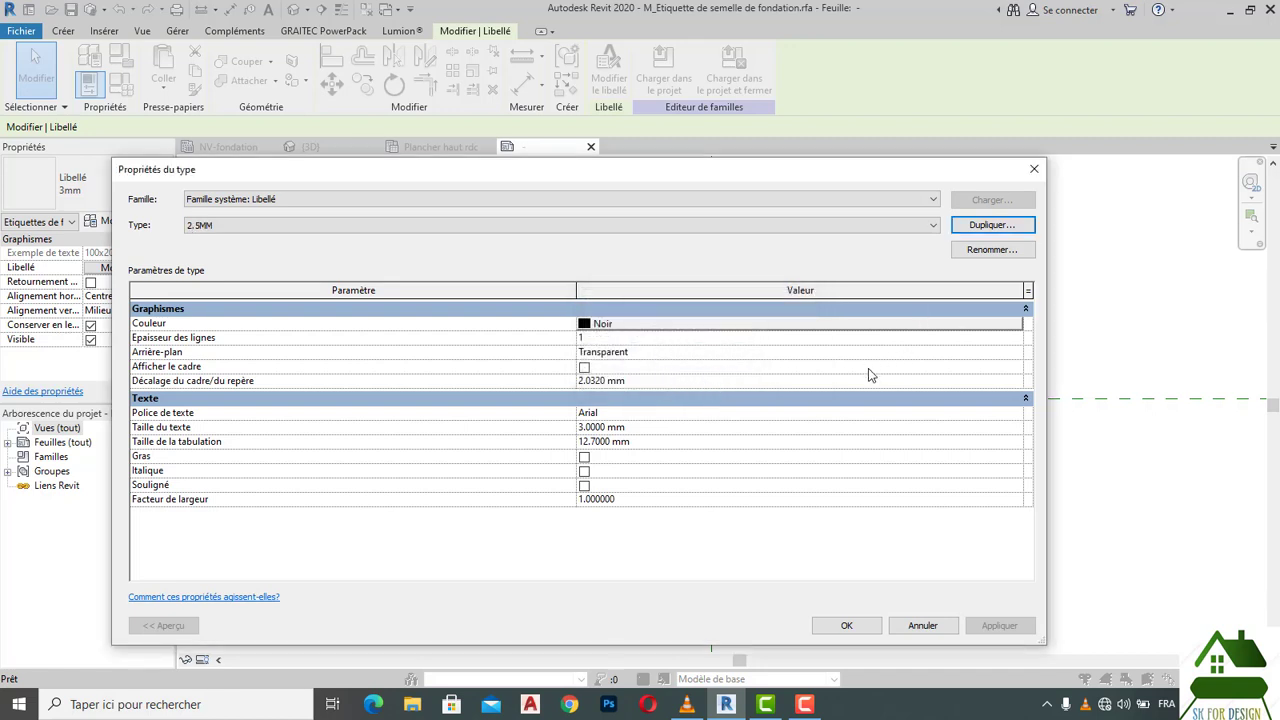
Step: Set the text font of the 2.5MM label type to Times New Roman and confirm the type properties
{"action": "left_click", "coordinate": [1010, 415]}
{"action": "left_click", "coordinate": [1016, 415]}
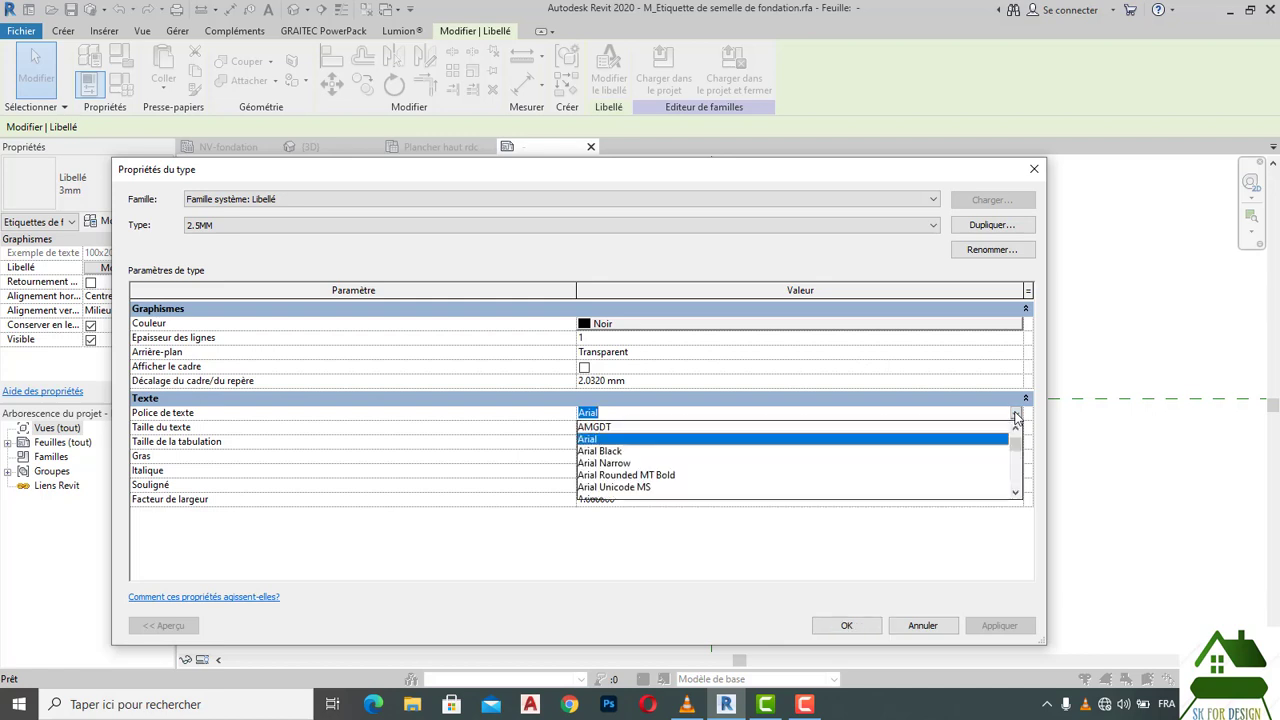
{"action": "type", "text": "Tahoma"}
{"action": "scroll", "coordinate": [650, 488], "scroll_direction": "down", "scroll_amount": 1}
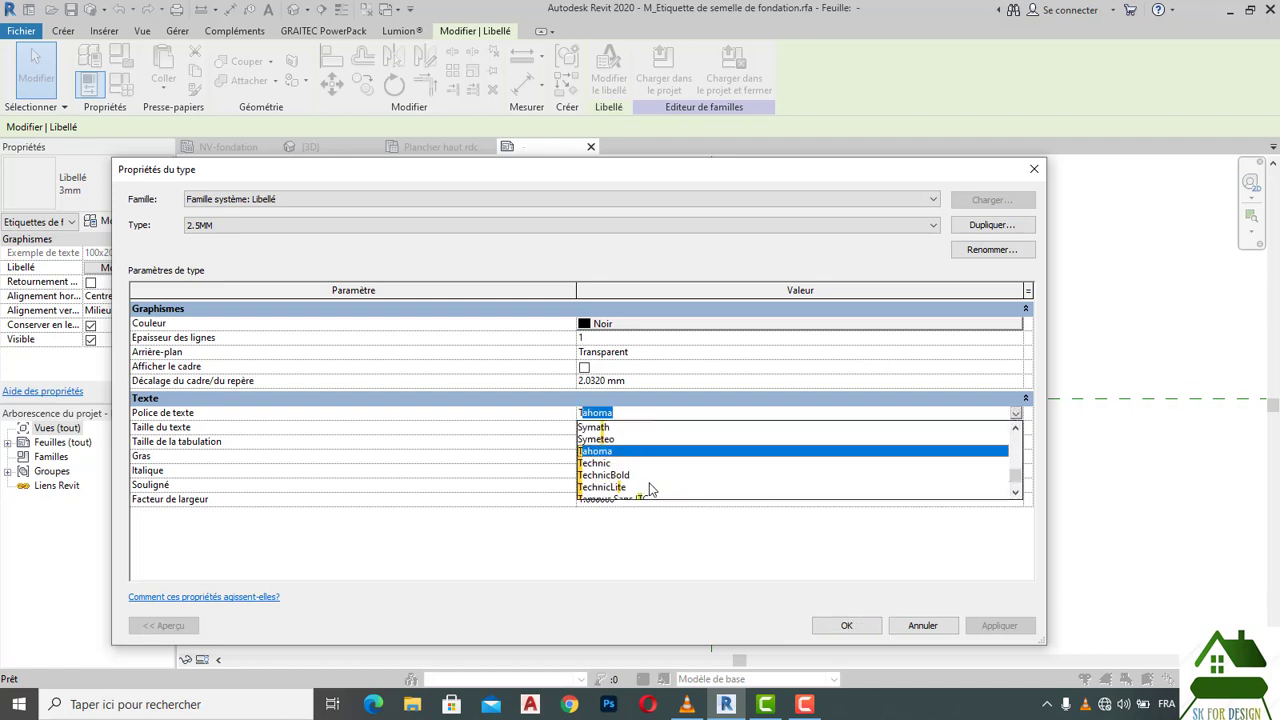
{"action": "scroll", "coordinate": [626, 477], "scroll_direction": "down", "scroll_amount": 2}
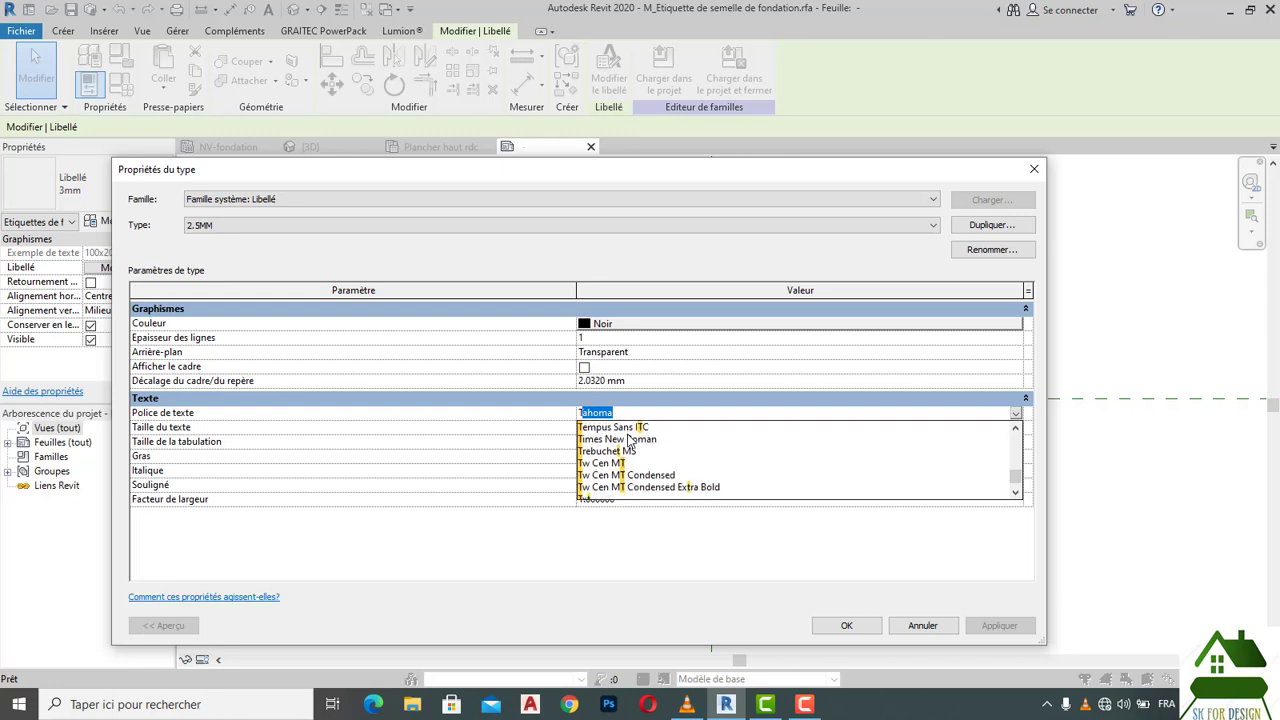
{"action": "left_click", "coordinate": [630, 440]}
{"action": "left_click", "coordinate": [846, 625]}
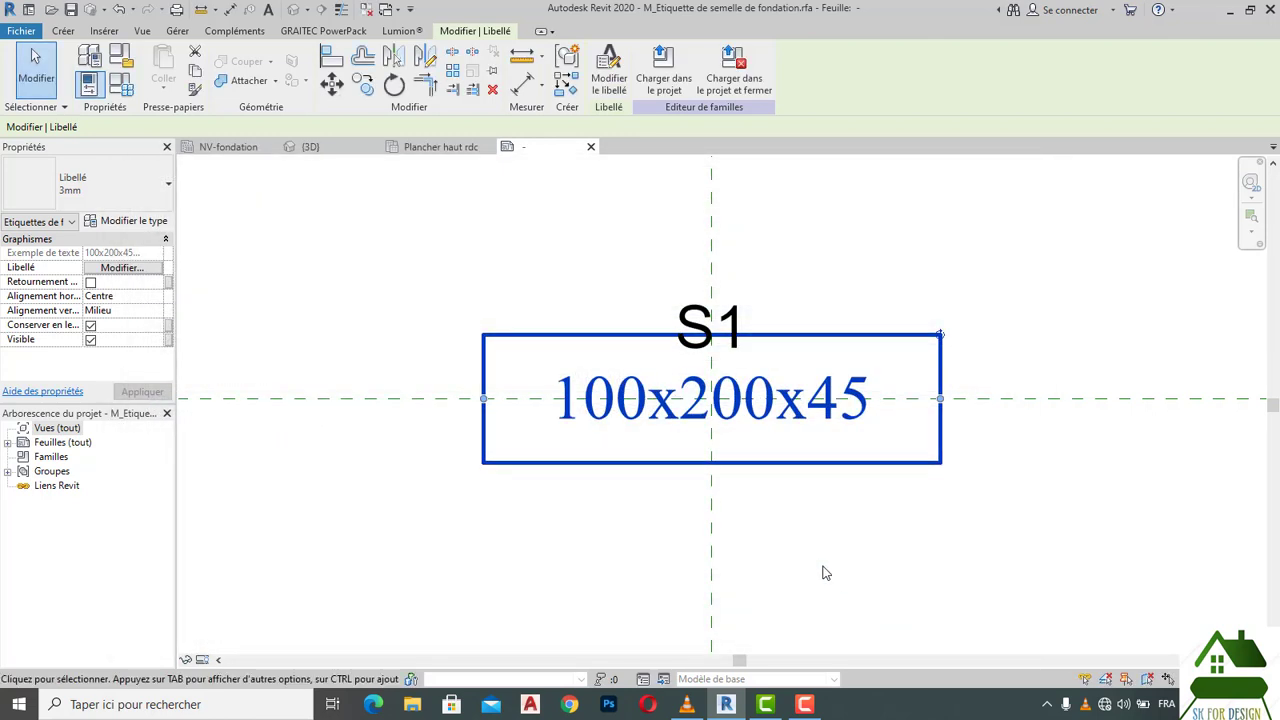
Step: Set the text font of the upper S1 label's 3mm type to Times New Roman
{"action": "left_click", "coordinate": [706, 289]}
{"action": "left_click", "coordinate": [710, 325]}
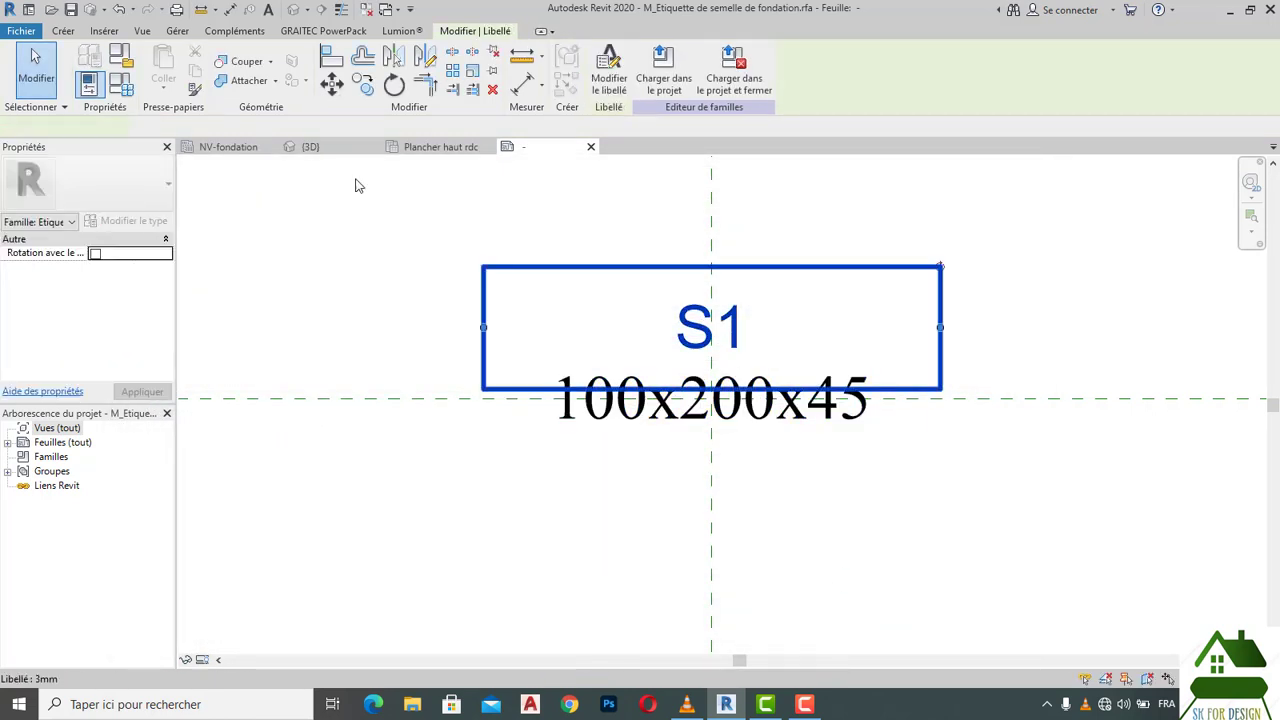
{"action": "left_click", "coordinate": [91, 57]}
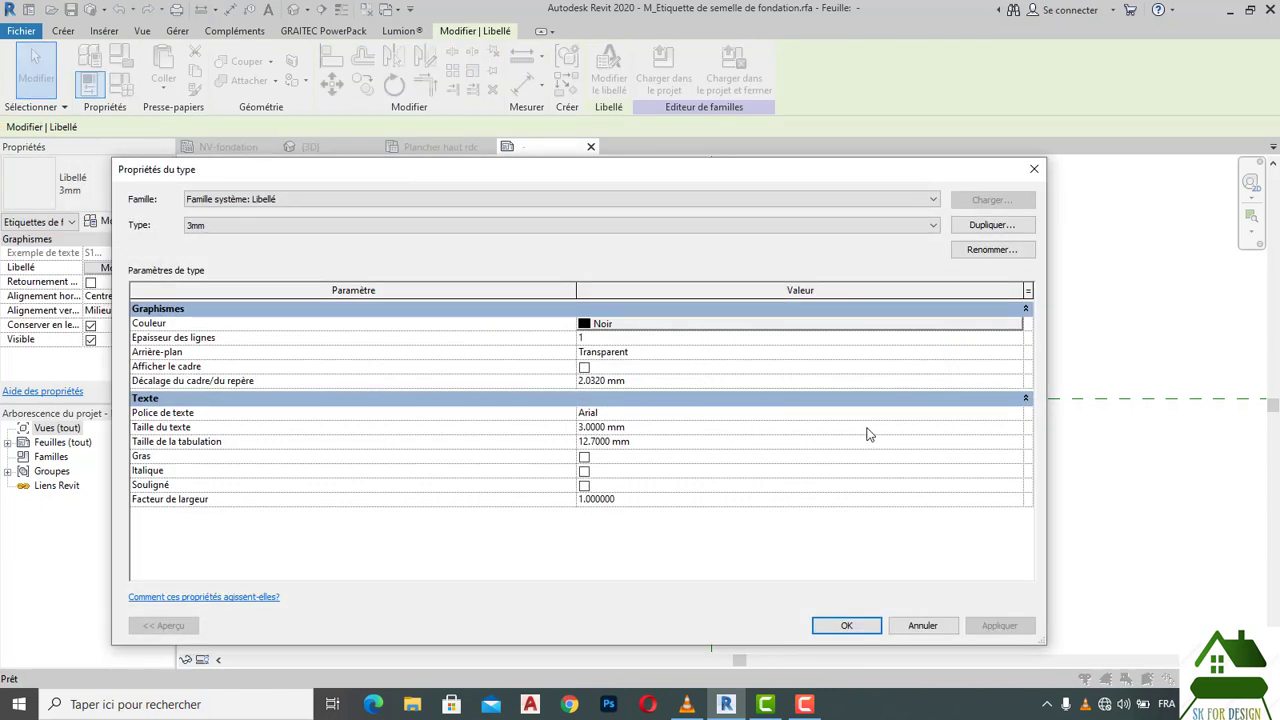
{"action": "left_click", "coordinate": [1008, 412]}
{"action": "left_click", "coordinate": [1014, 415]}
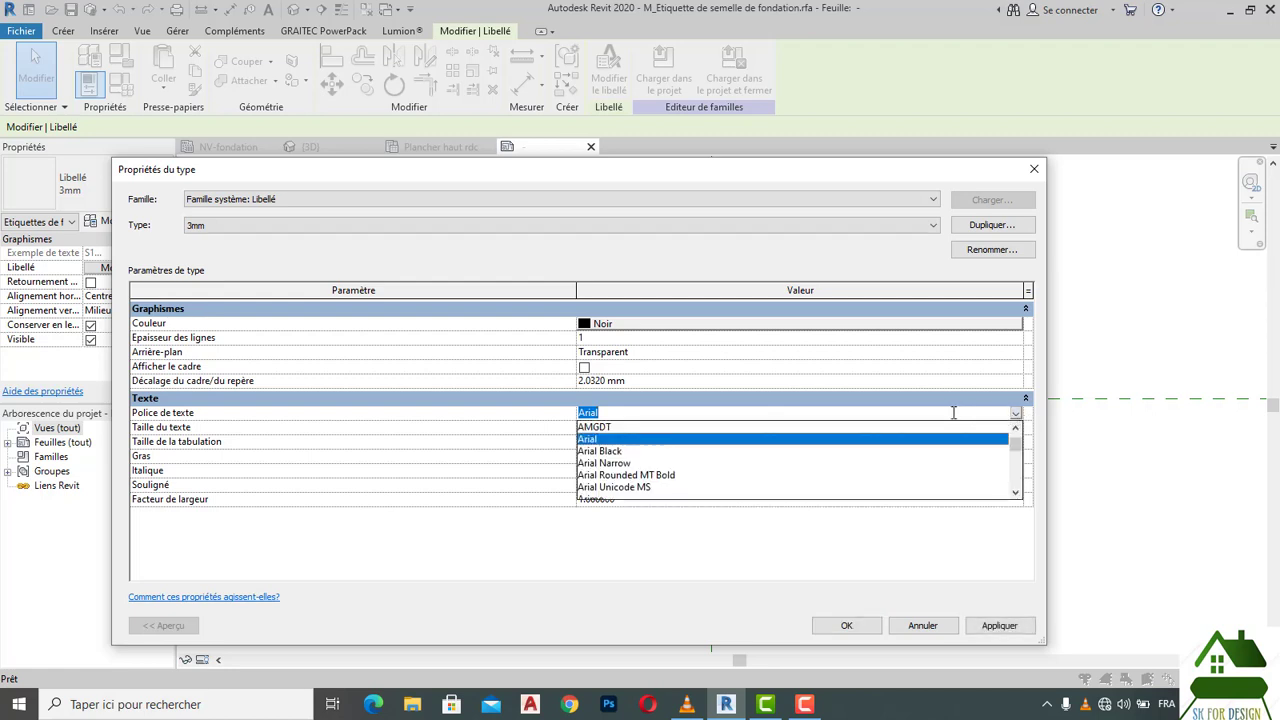
{"action": "type", "text": "t"}
{"action": "scroll", "coordinate": [770, 480], "scroll_direction": "down", "scroll_amount": 2}
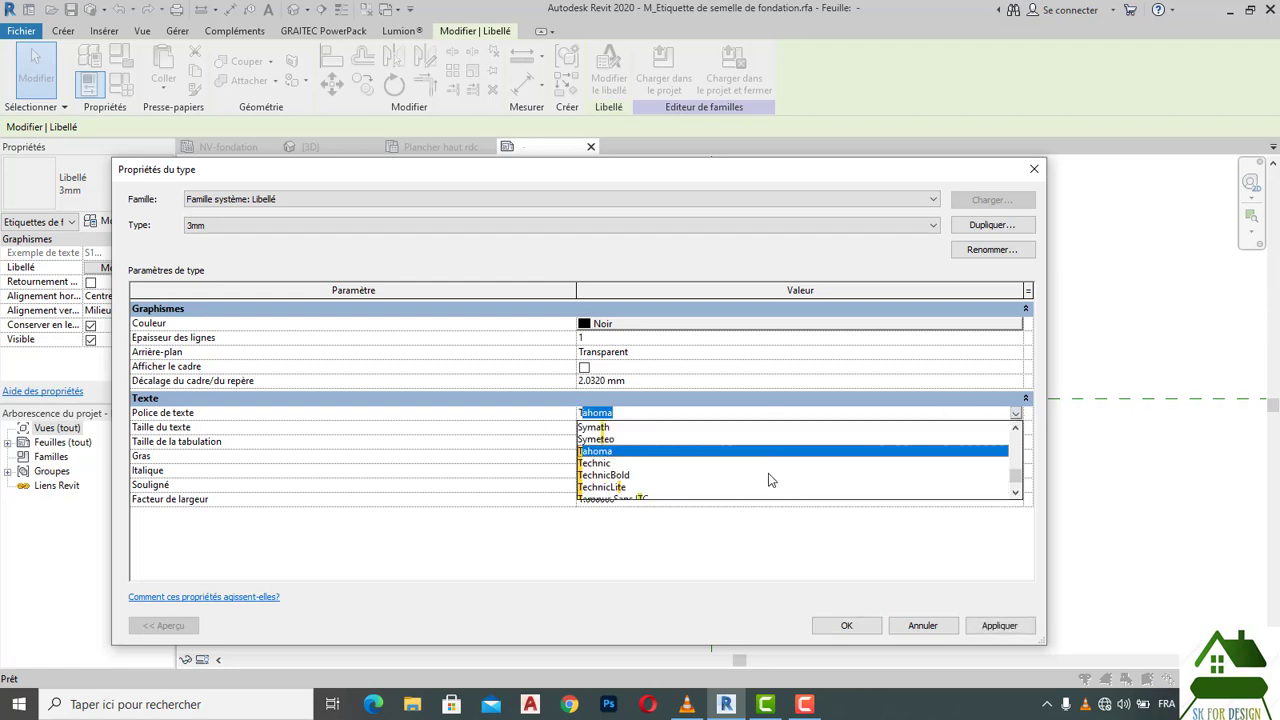
{"action": "left_click", "coordinate": [647, 476]}
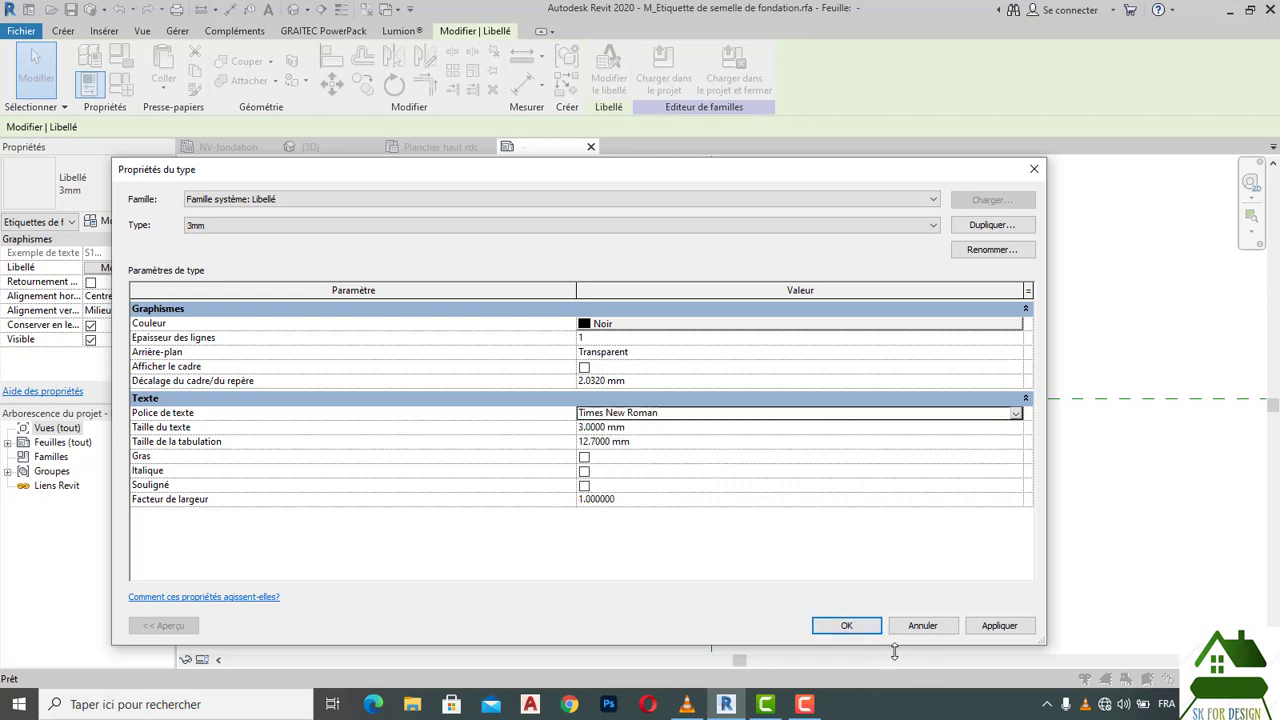
{"action": "left_click", "coordinate": [846, 625]}
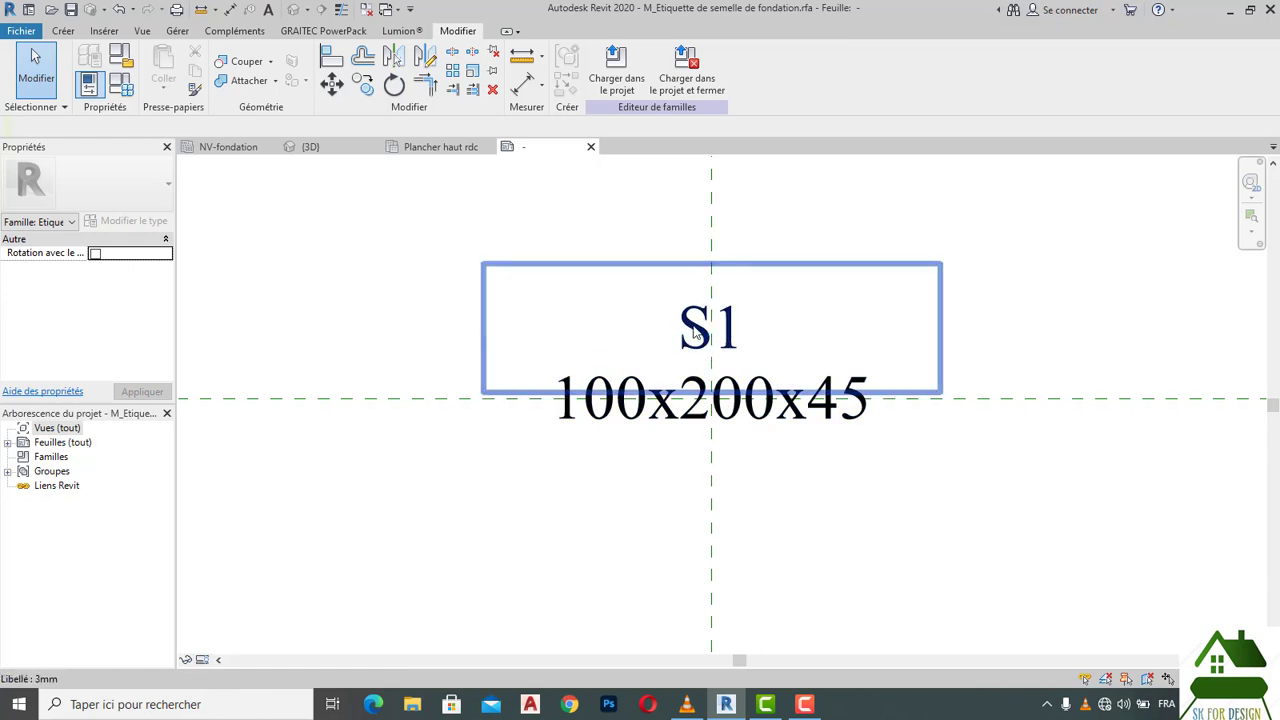
Step: Save the family in Documents as M_Etiquette TUTO de semelle de fondation.rfa, with the maximum number of backups set to 1
{"action": "left_click", "coordinate": [14, 32]}
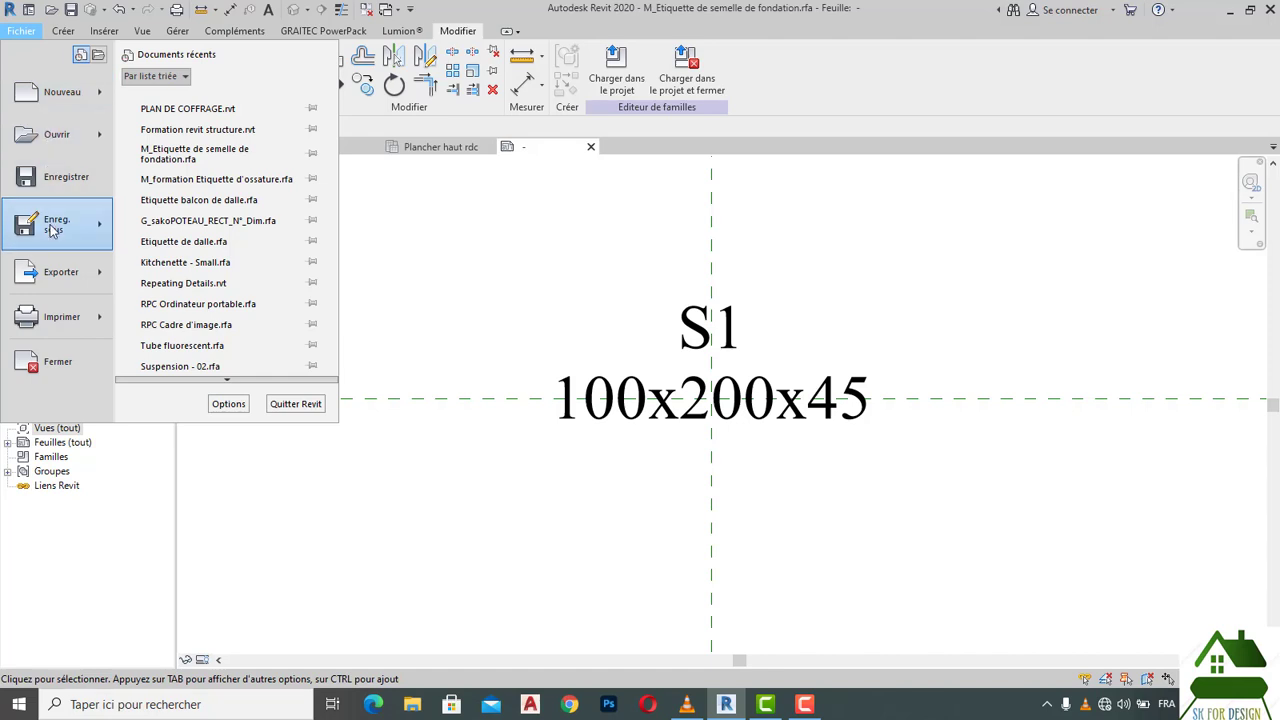
{"action": "mouse_move", "coordinate": [52, 229]}
{"action": "left_click", "coordinate": [181, 241]}
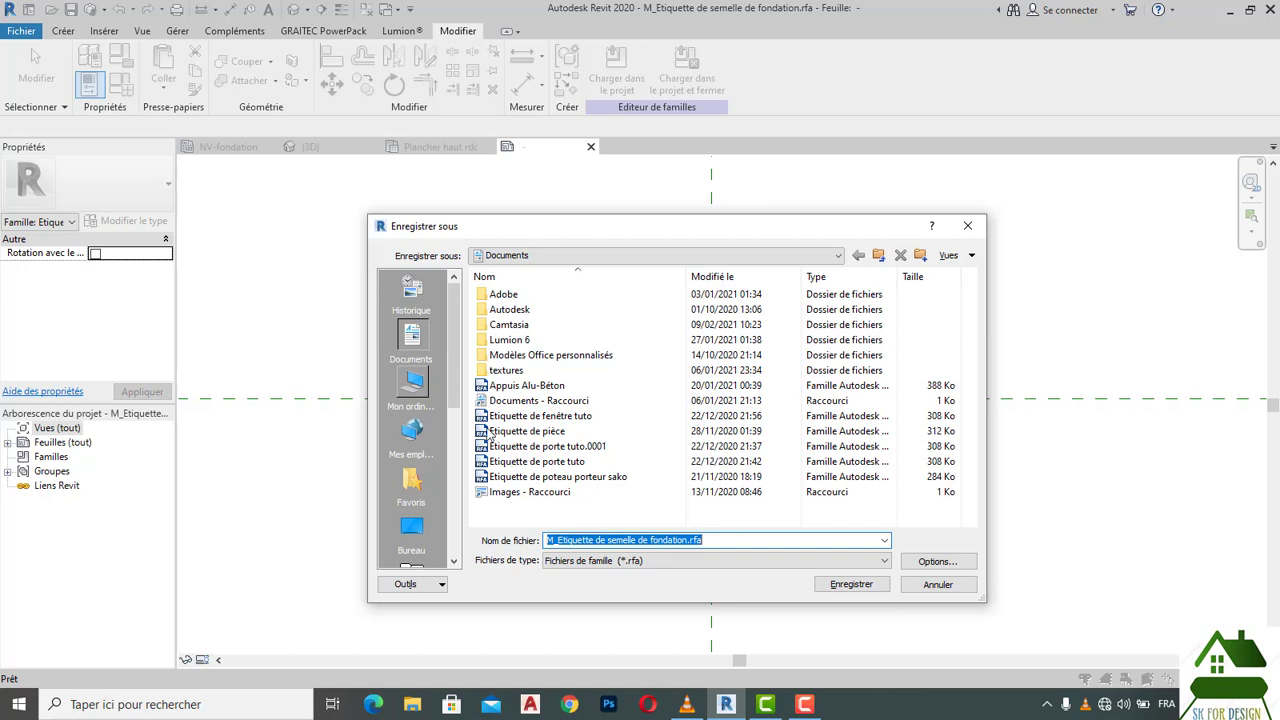
{"action": "left_click", "coordinate": [596, 539]}
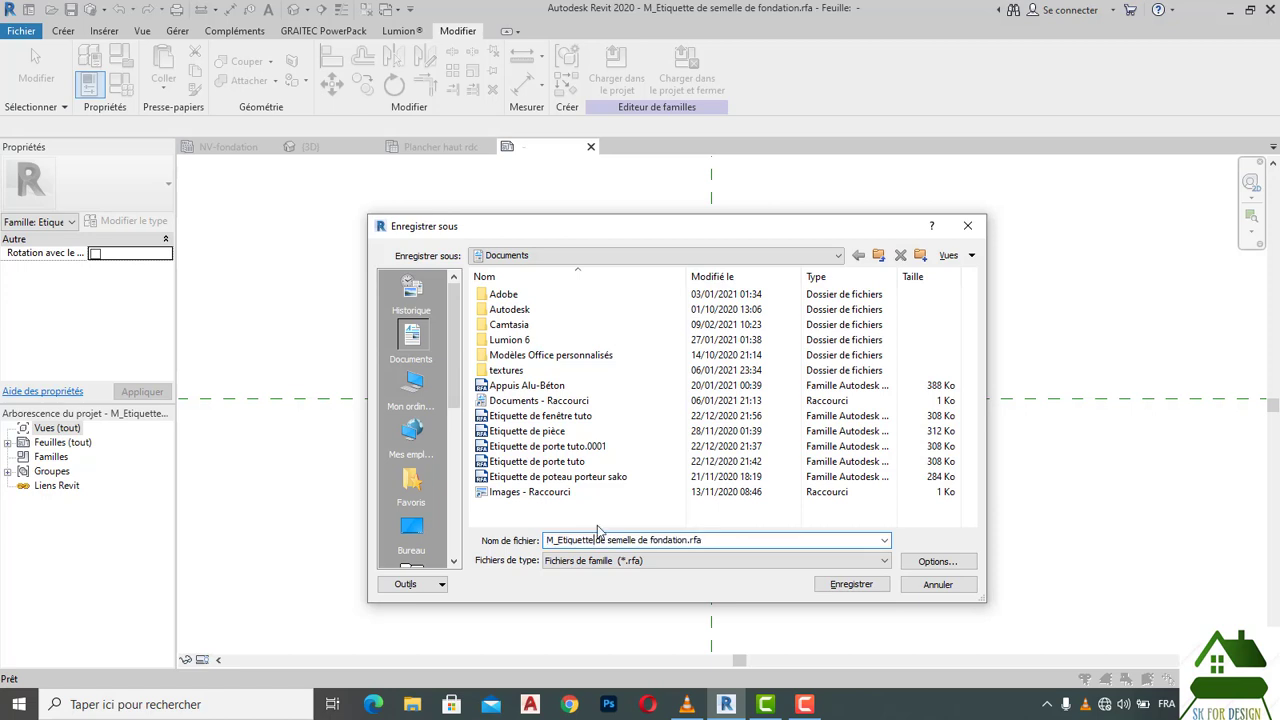
{"action": "type", "text": "TUTO"}
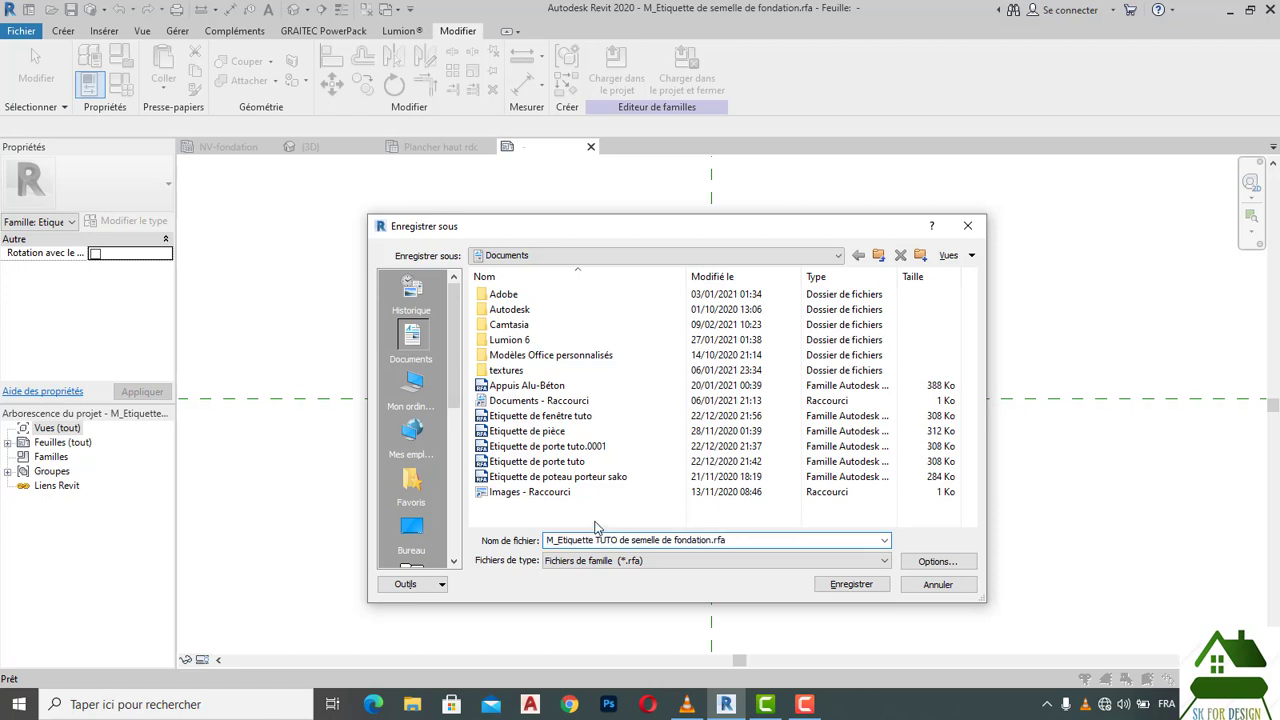
{"action": "left_click", "coordinate": [948, 564]}
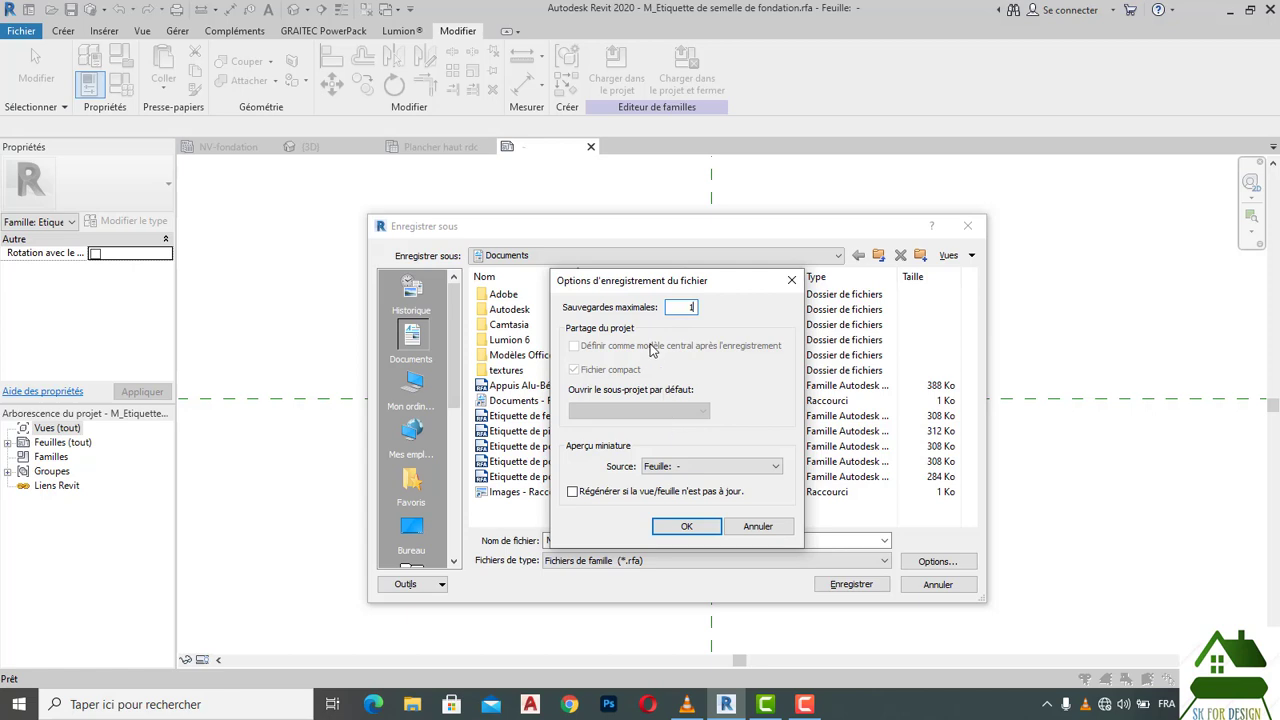
{"action": "left_click", "coordinate": [688, 528]}
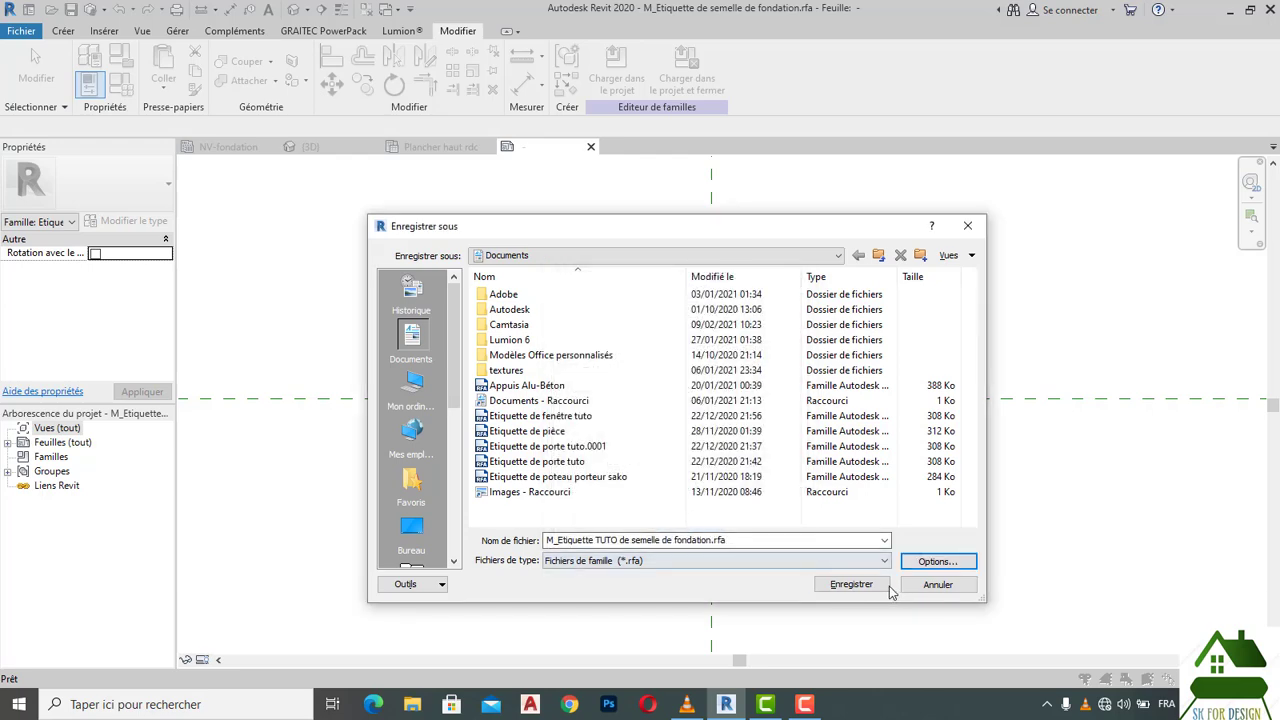
{"action": "left_click", "coordinate": [851, 585]}
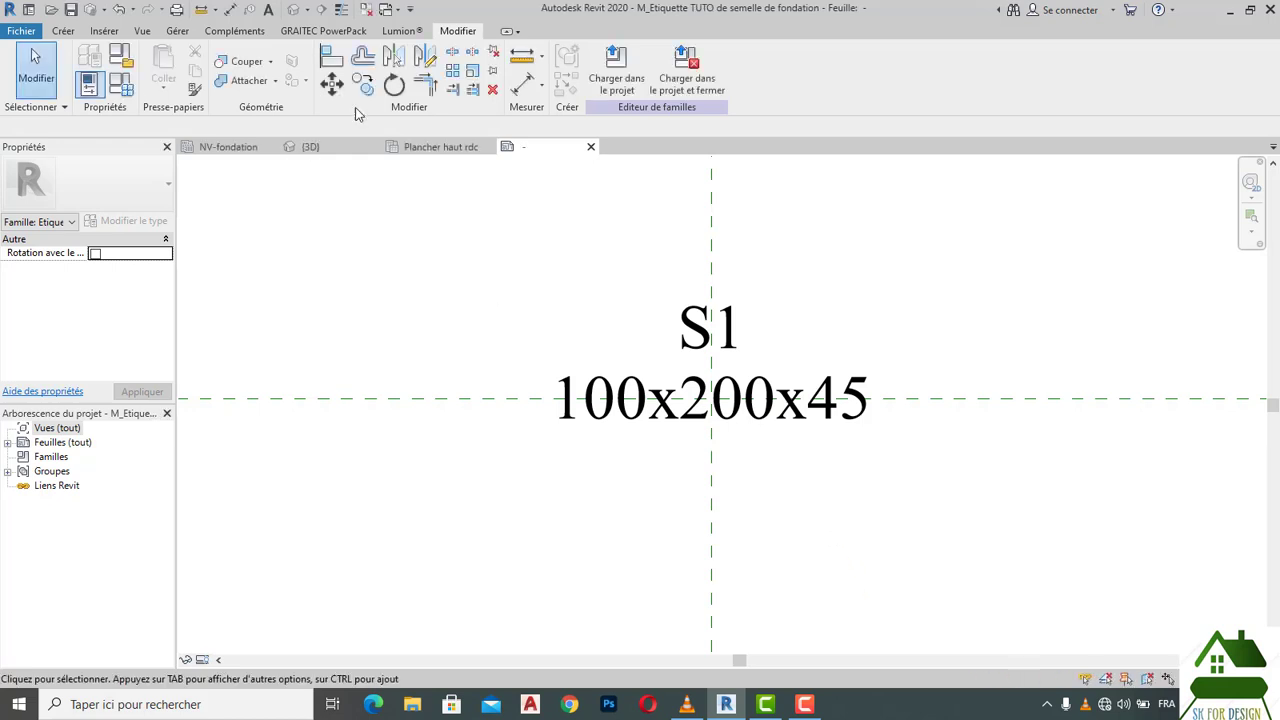
Step: Load the tag family into the PLAN DE COFFRAGE project and leave tag placement
{"action": "left_click", "coordinate": [616, 72]}
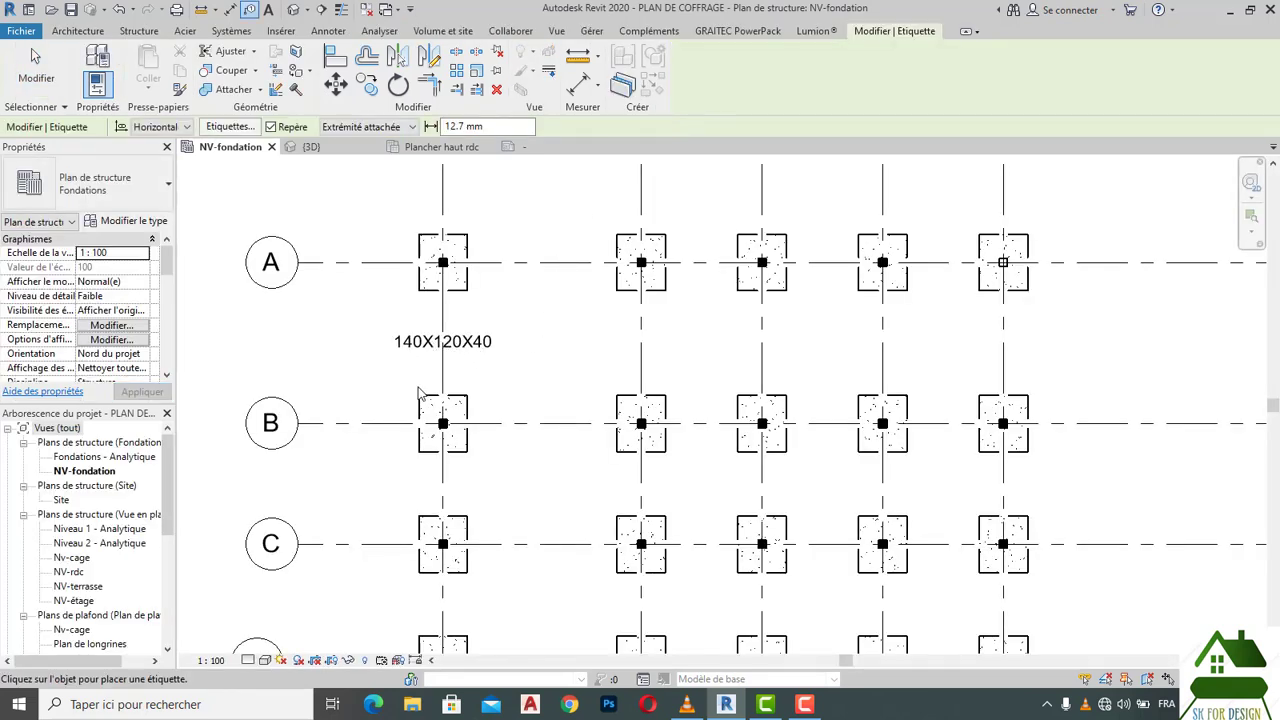
{"action": "key", "text": "Escape"}
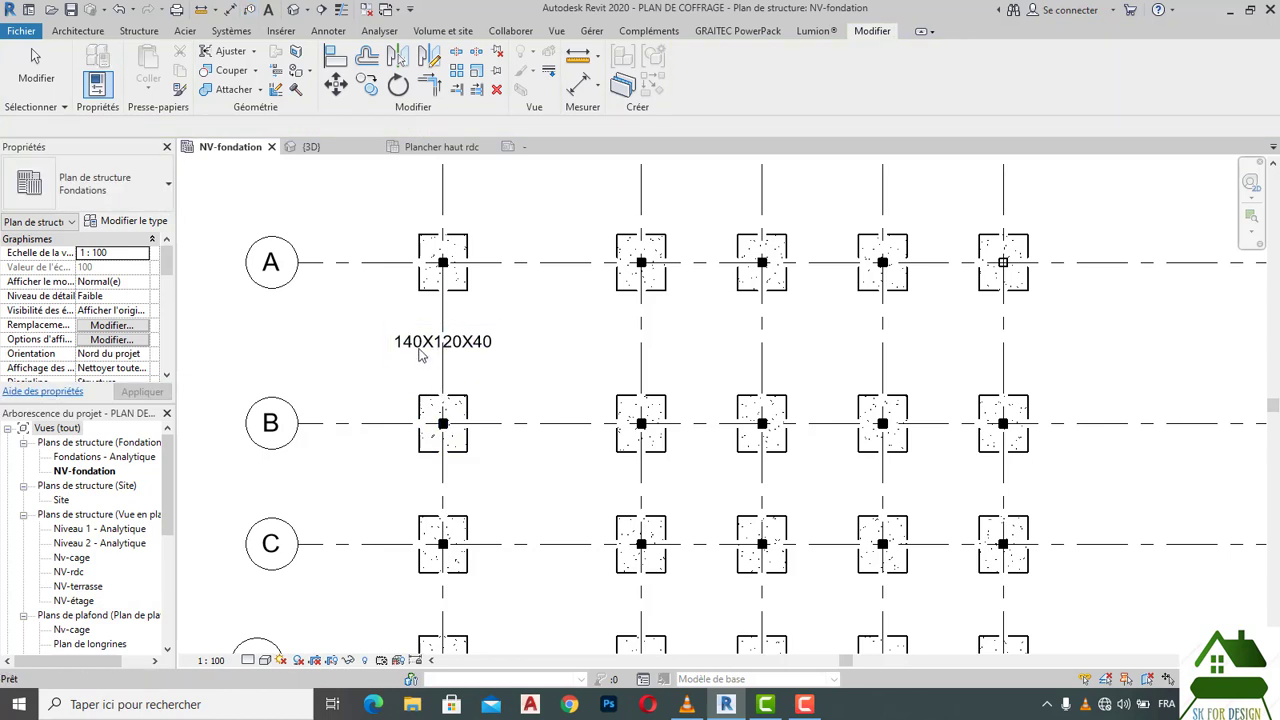
{"action": "left_click", "coordinate": [420, 350]}
{"action": "key", "text": "Delete"}
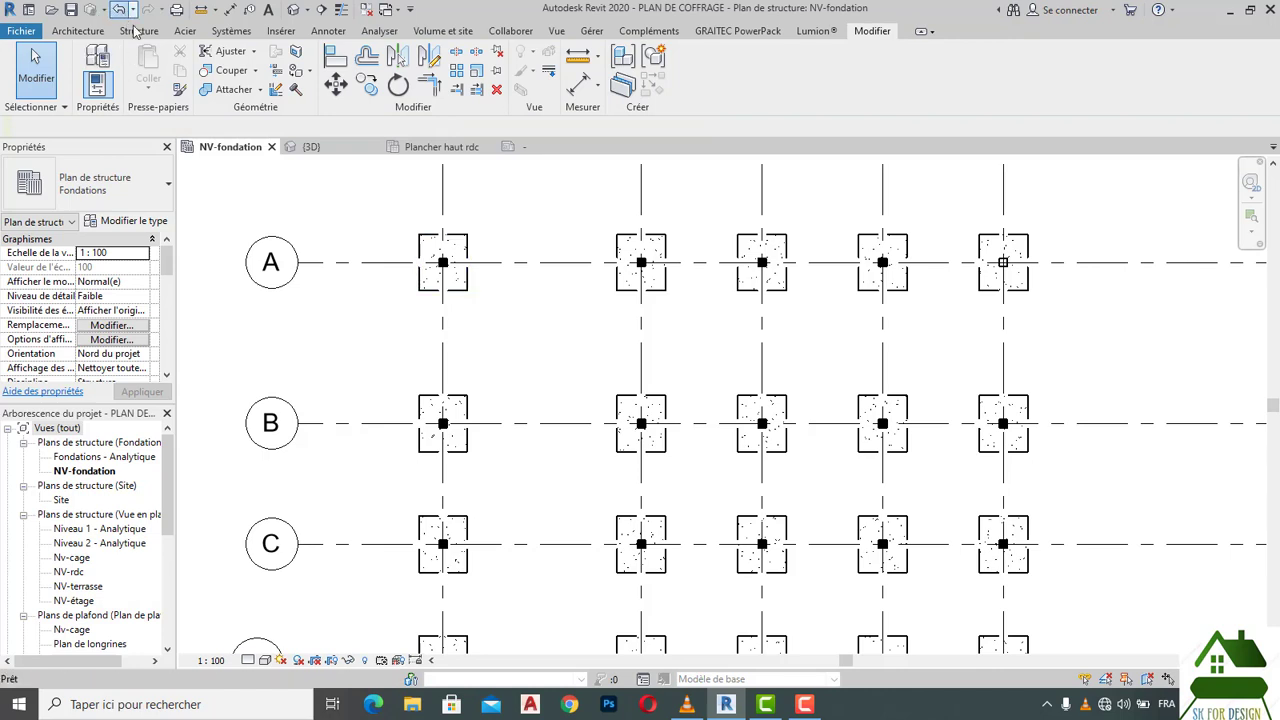
{"action": "key", "text": "ctrl+z"}
Step: Switch the existing footing tag between axes A and B to M_Etiquette TUTO de semelle de fondation and delete that tag
{"action": "left_click", "coordinate": [443, 341]}
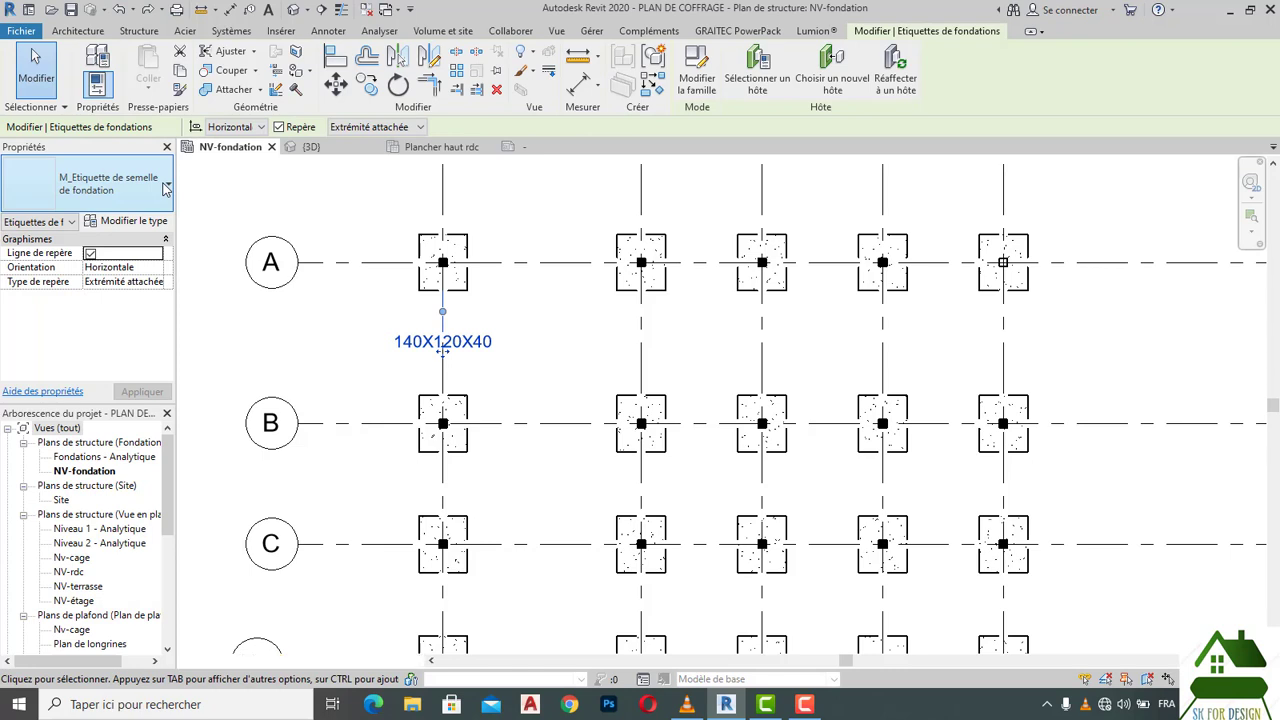
{"action": "left_click", "coordinate": [166, 187]}
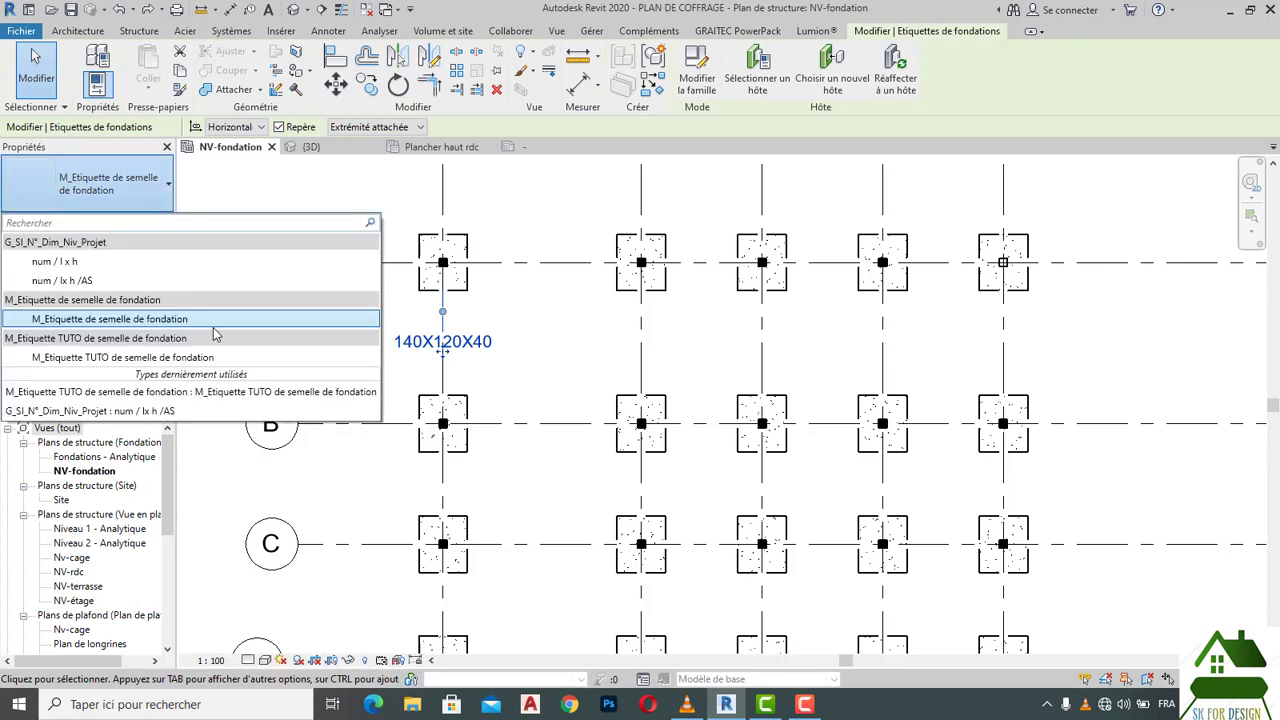
{"action": "left_click", "coordinate": [114, 358]}
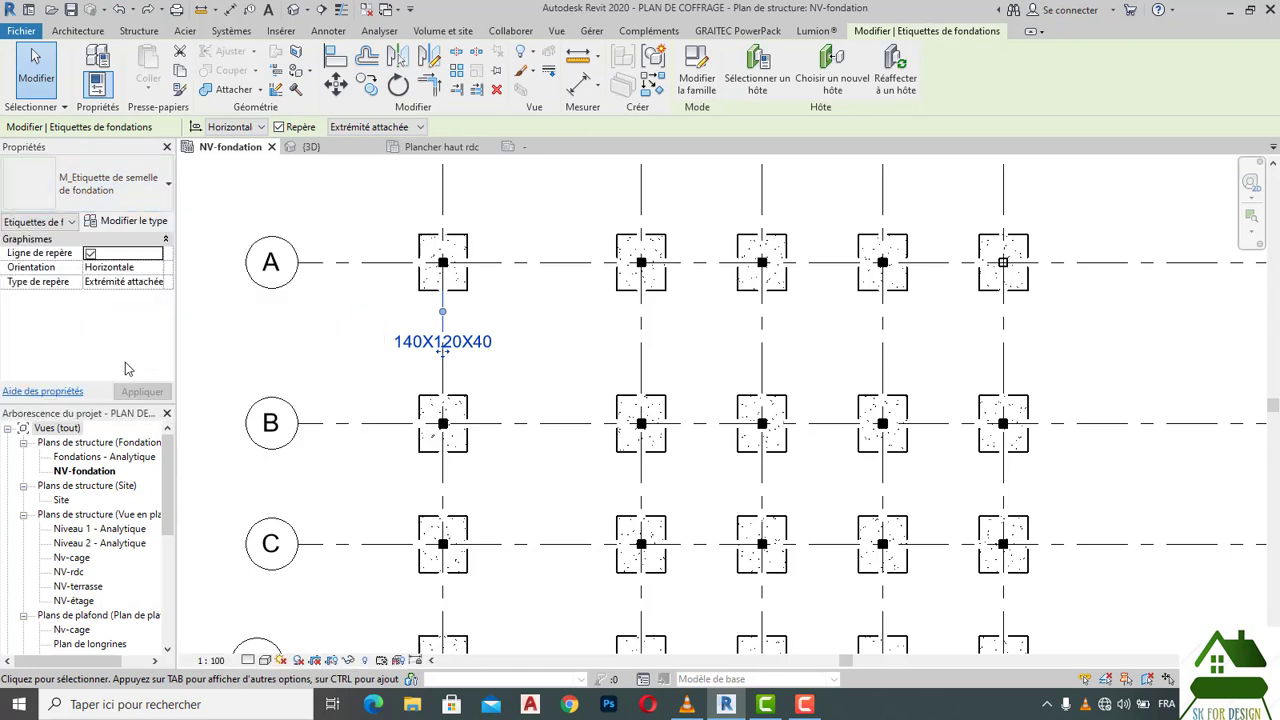
{"action": "left_click", "coordinate": [500, 383]}
{"action": "left_click", "coordinate": [500, 355]}
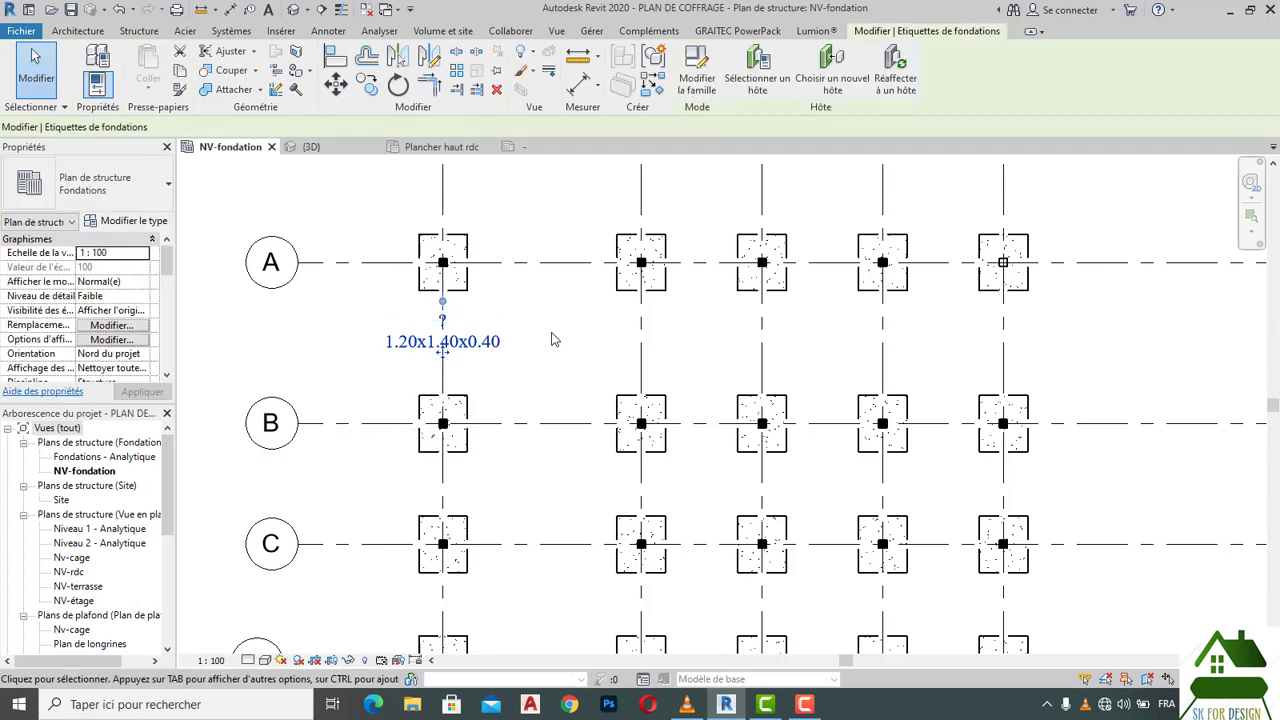
{"action": "key", "text": "Delete"}
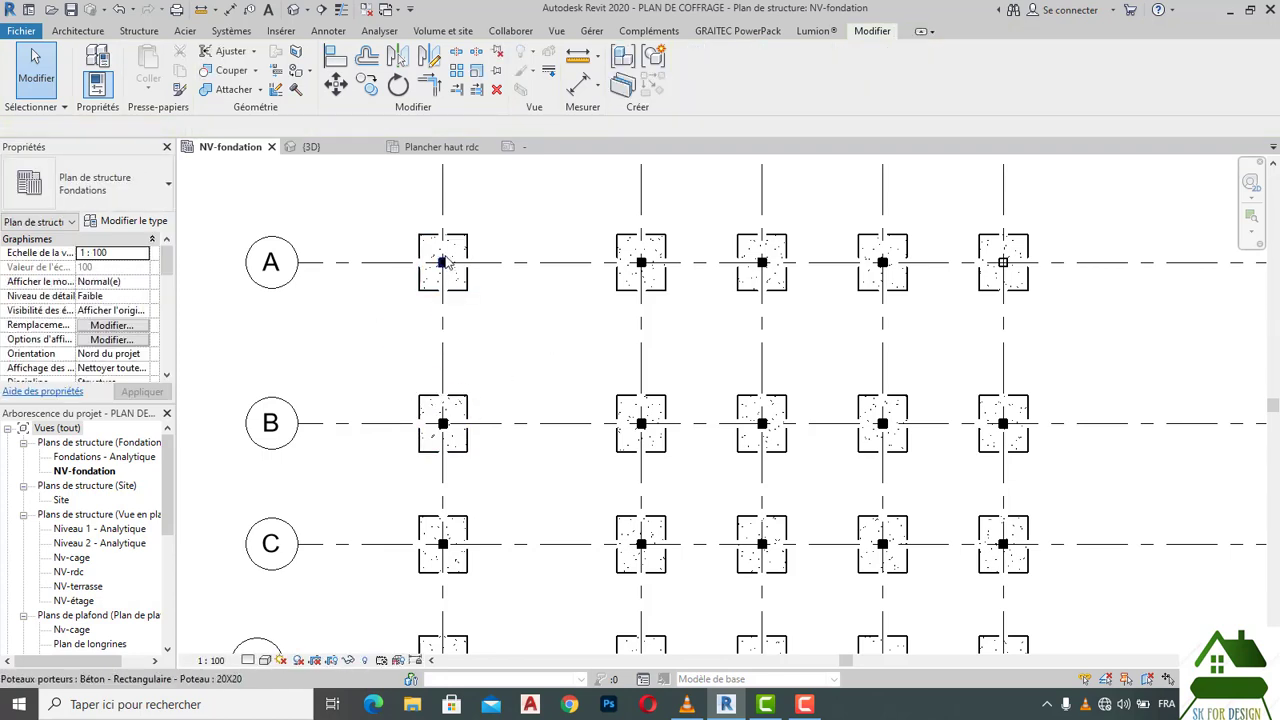
Step: Tag all untagged foundations in the NV-fondation view with M_Etiquette TUTO de semelle de fondation, horizontal and without a leader
{"action": "left_click", "coordinate": [328, 31]}
{"action": "left_click", "coordinate": [812, 86]}
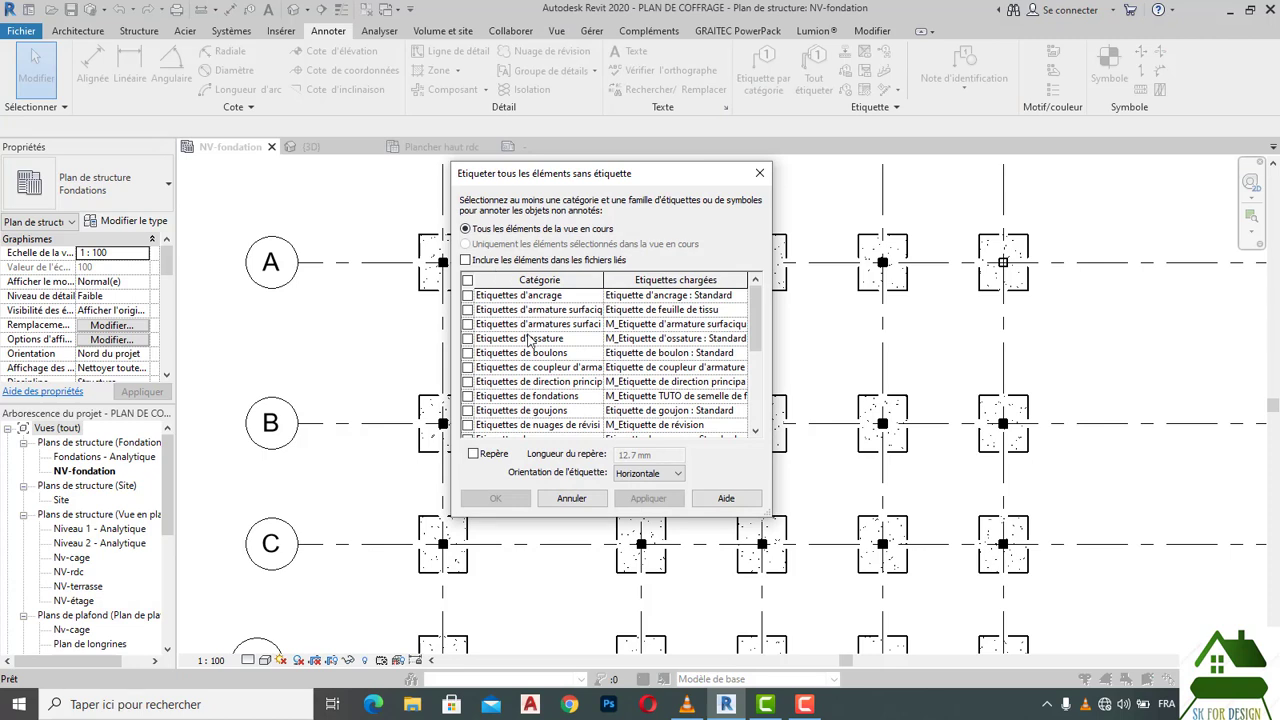
{"action": "left_click", "coordinate": [468, 397]}
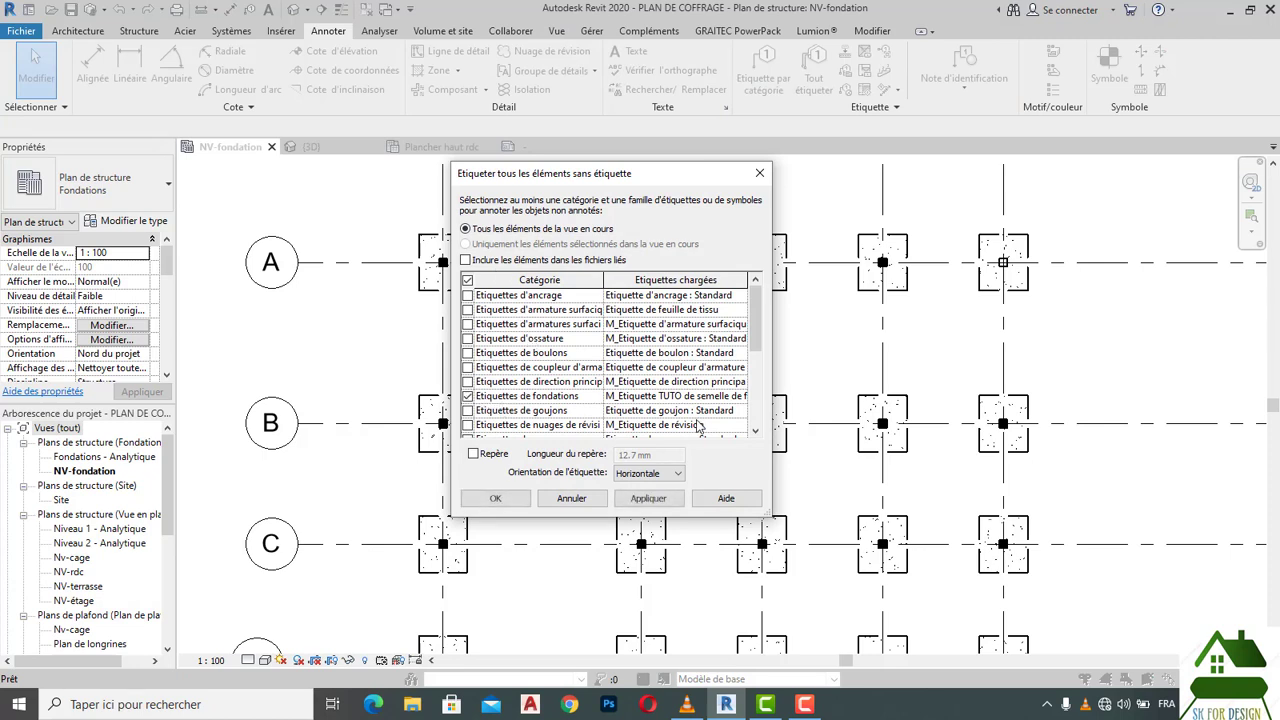
{"action": "left_click", "coordinate": [741, 396]}
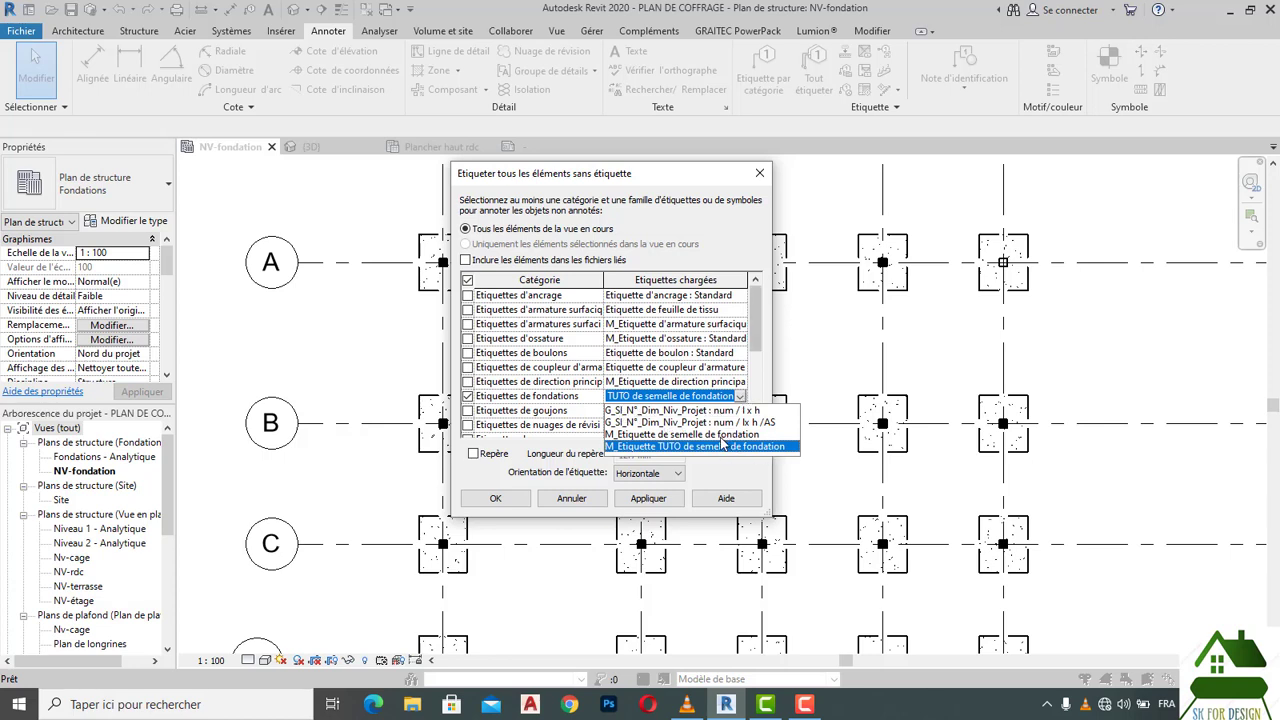
{"action": "left_click", "coordinate": [686, 446]}
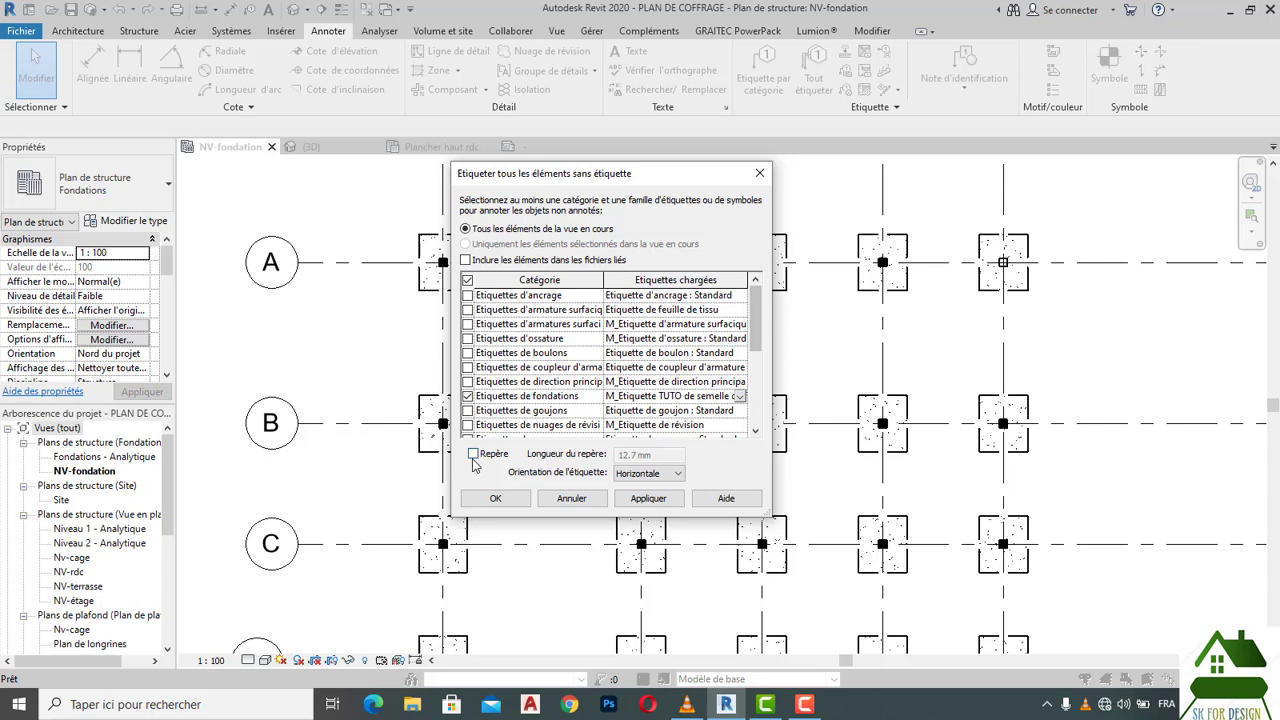
{"action": "left_click", "coordinate": [678, 474]}
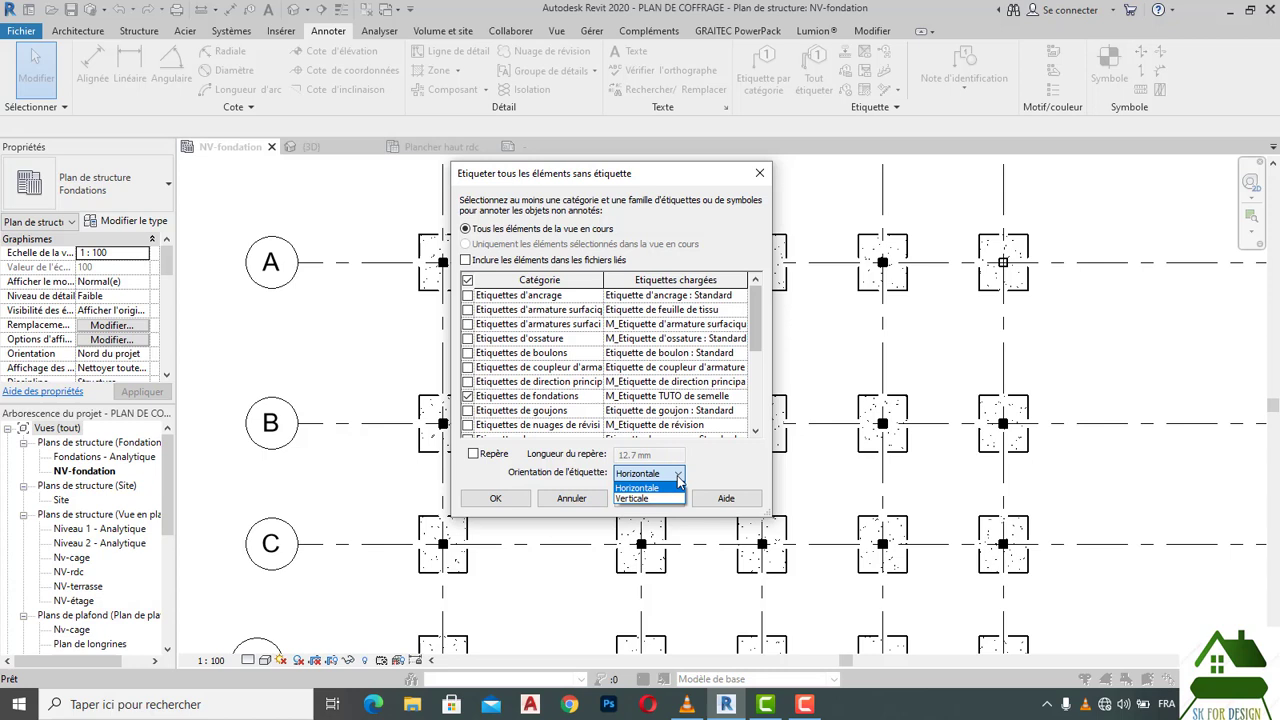
{"action": "left_click", "coordinate": [679, 483]}
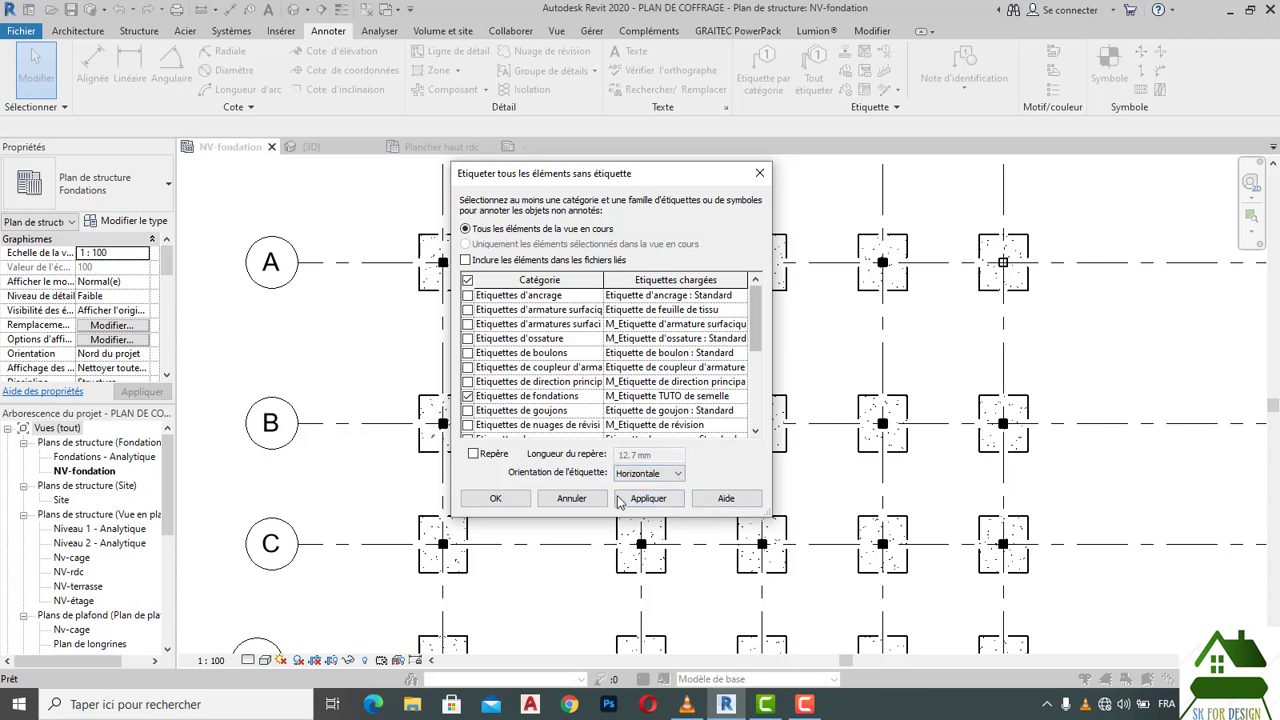
{"action": "left_click", "coordinate": [648, 498]}
{"action": "left_click", "coordinate": [513, 505]}
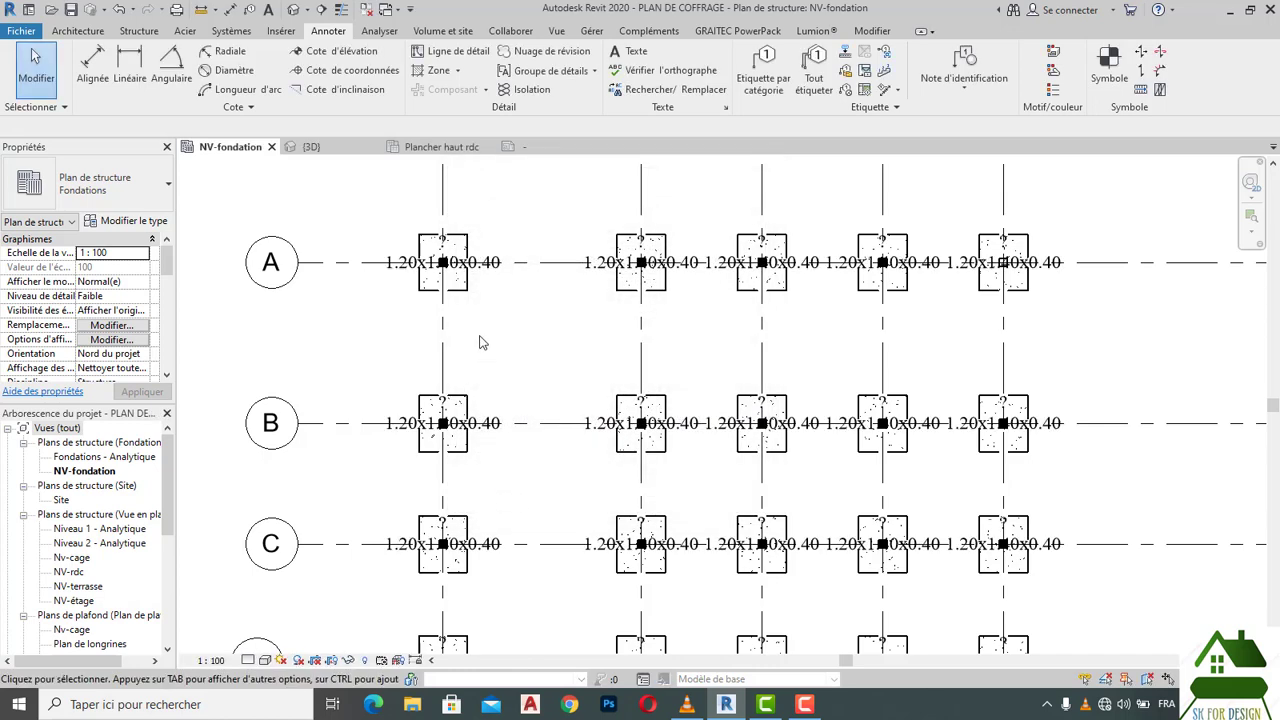
{"action": "scroll", "coordinate": [482, 340], "scroll_direction": "down", "scroll_amount": 1}
{"action": "scroll", "coordinate": [566, 322], "scroll_direction": "down", "scroll_amount": 2}
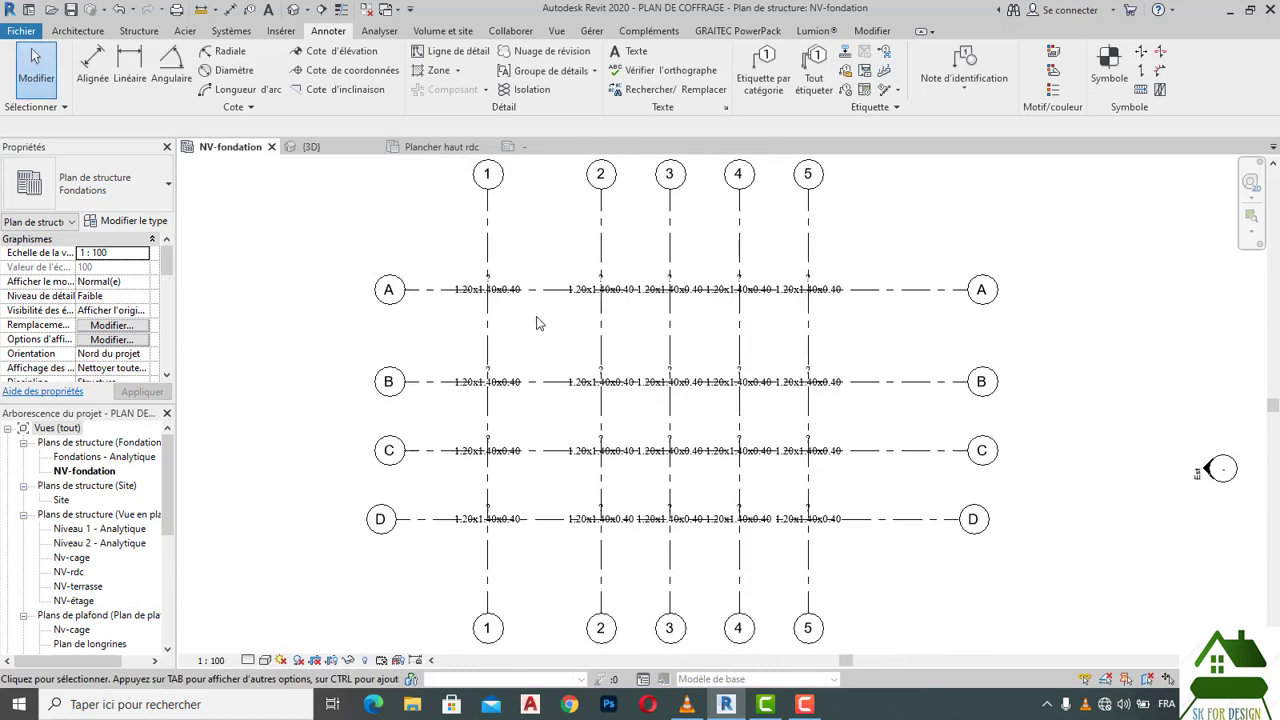
{"action": "scroll", "coordinate": [491, 309], "scroll_direction": "up", "scroll_amount": 2}
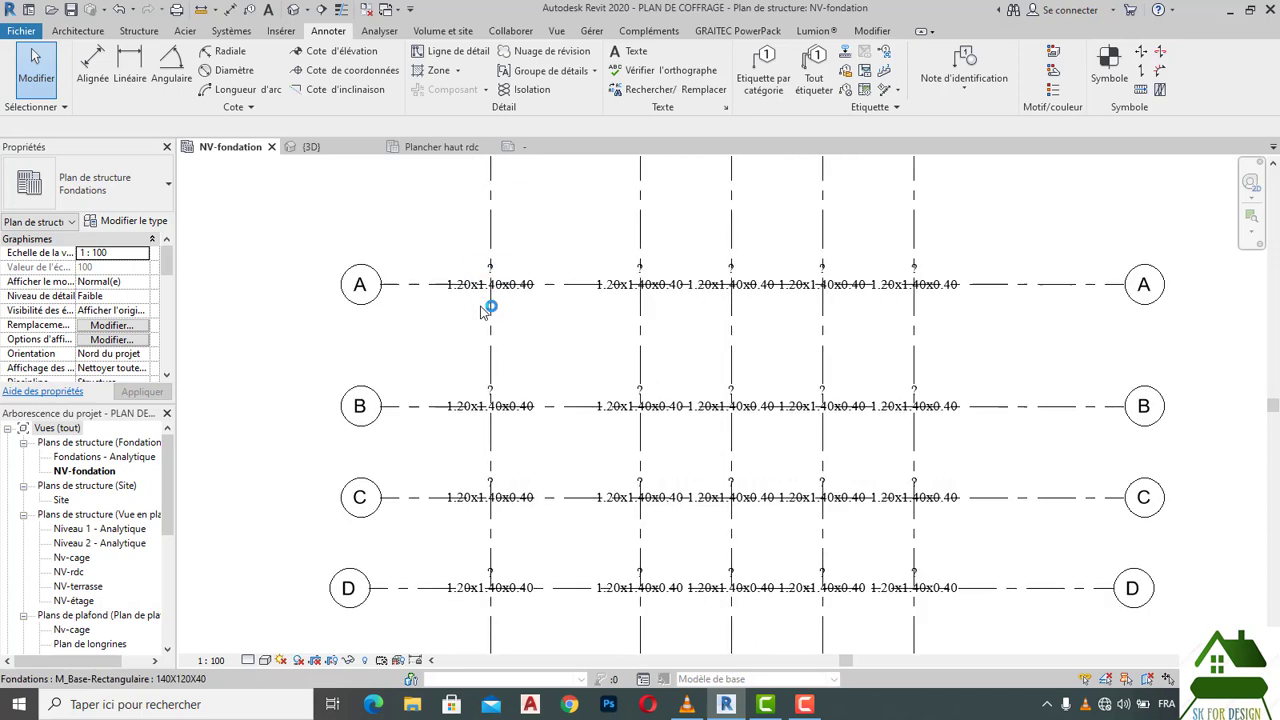
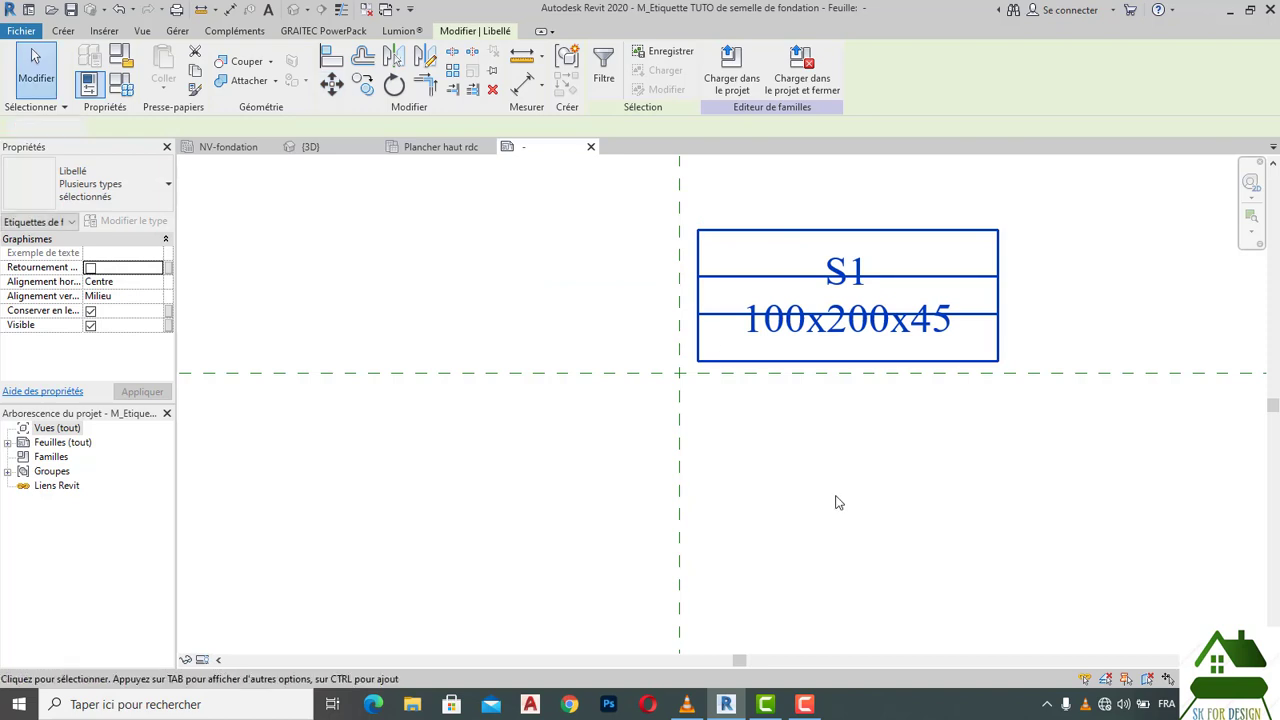
Step: Move the S1 and 100x200x45 labels together about 7.4 mm horizontally to the left, across the vertical reference plane
{"action": "left_click", "coordinate": [837, 503]}
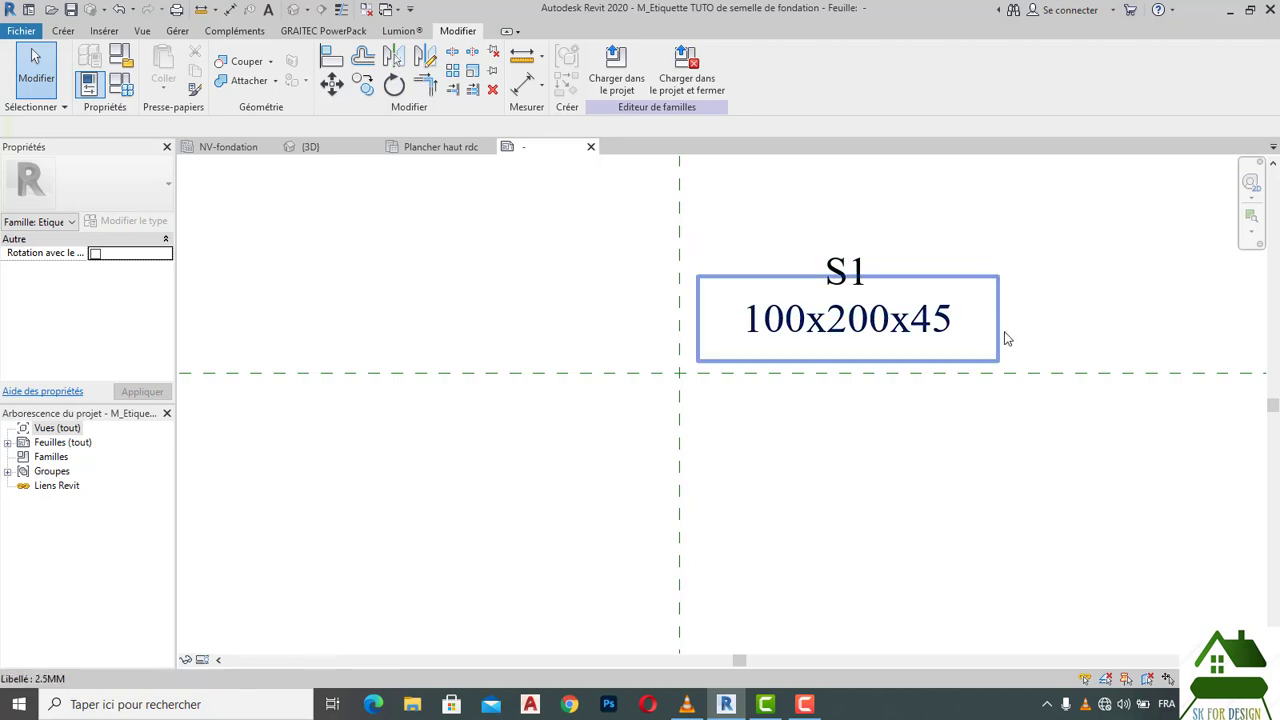
{"action": "left_click", "coordinate": [947, 332]}
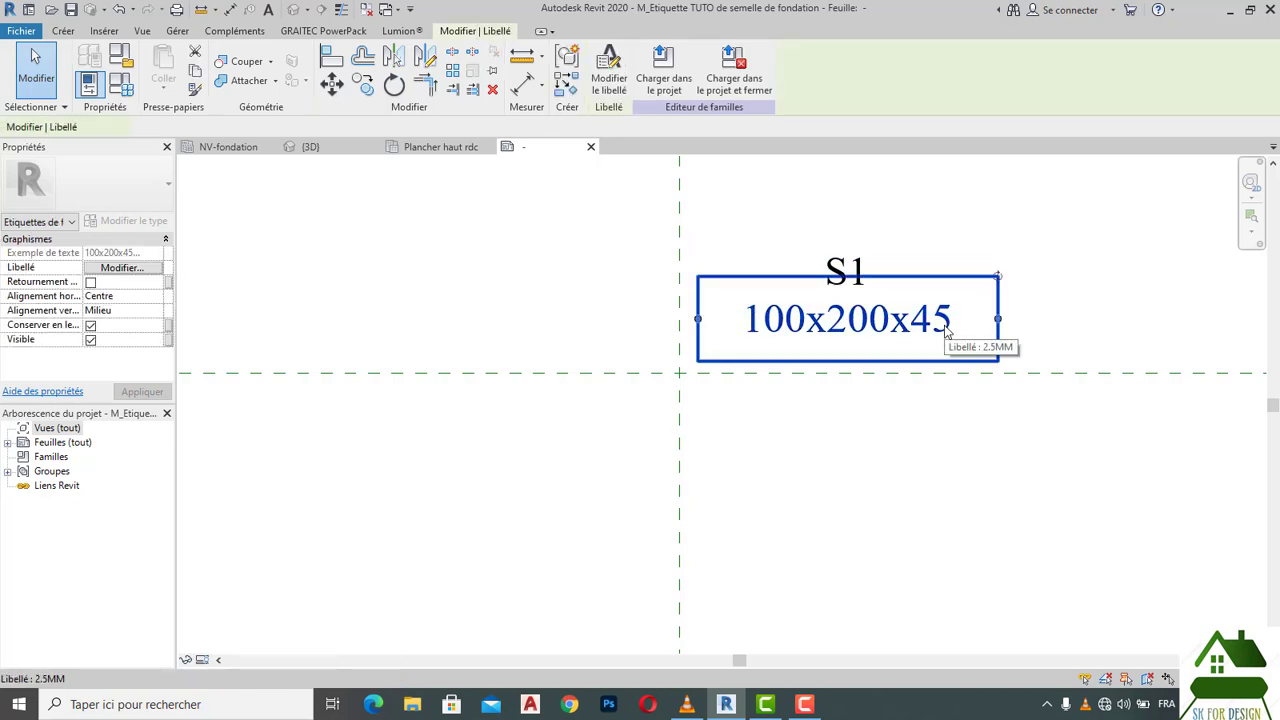
{"action": "left_click", "coordinate": [845, 265], "text": "ctrl"}
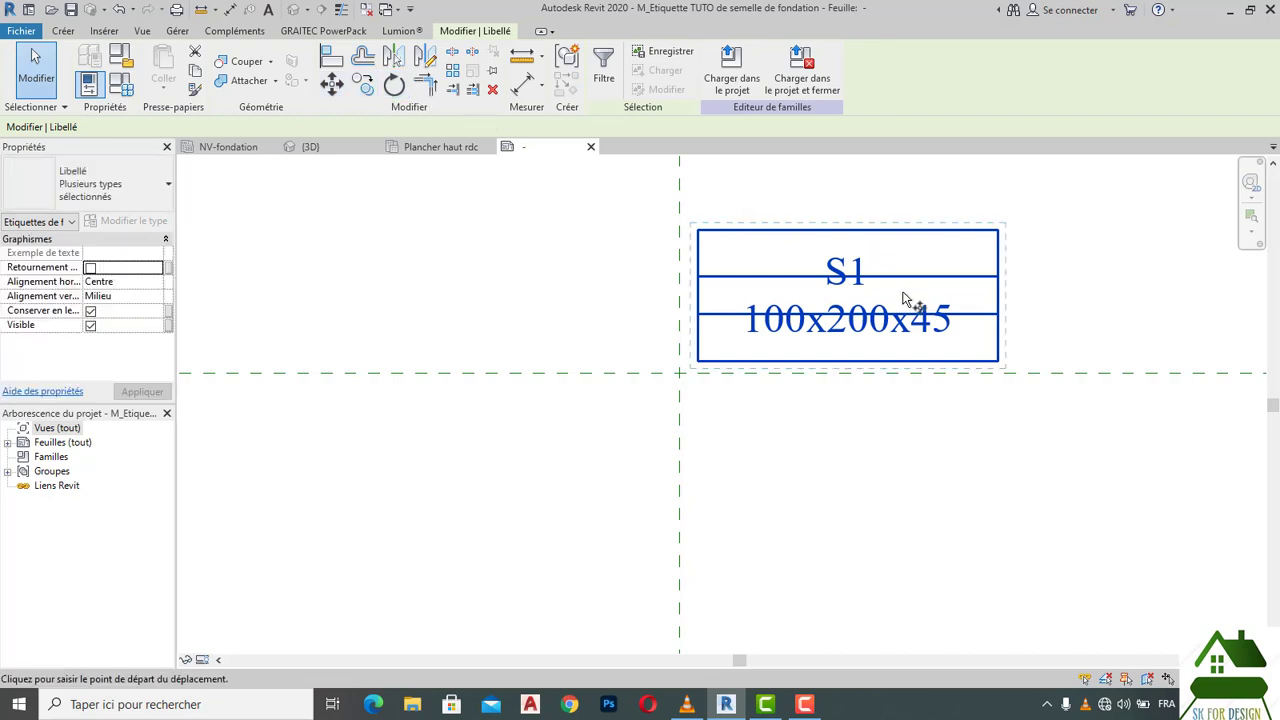
{"action": "left_click", "coordinate": [748, 300]}
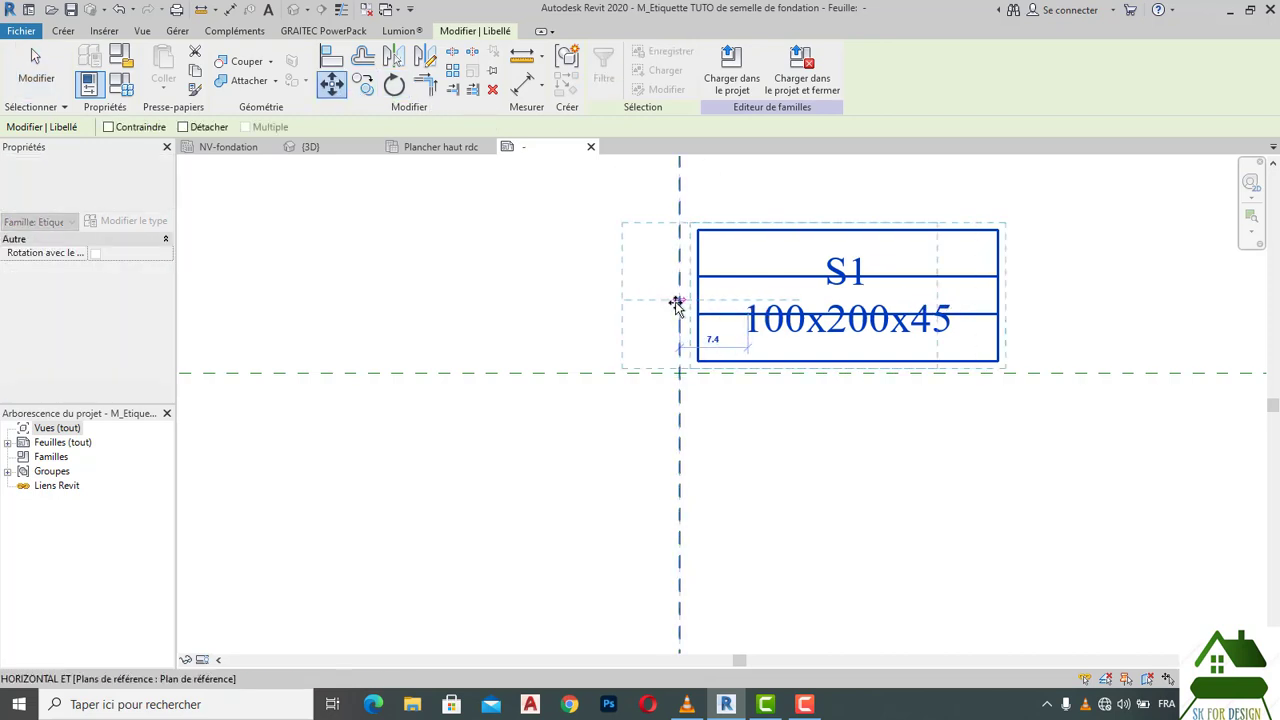
{"action": "left_click", "coordinate": [677, 306]}
{"action": "left_click", "coordinate": [784, 418]}
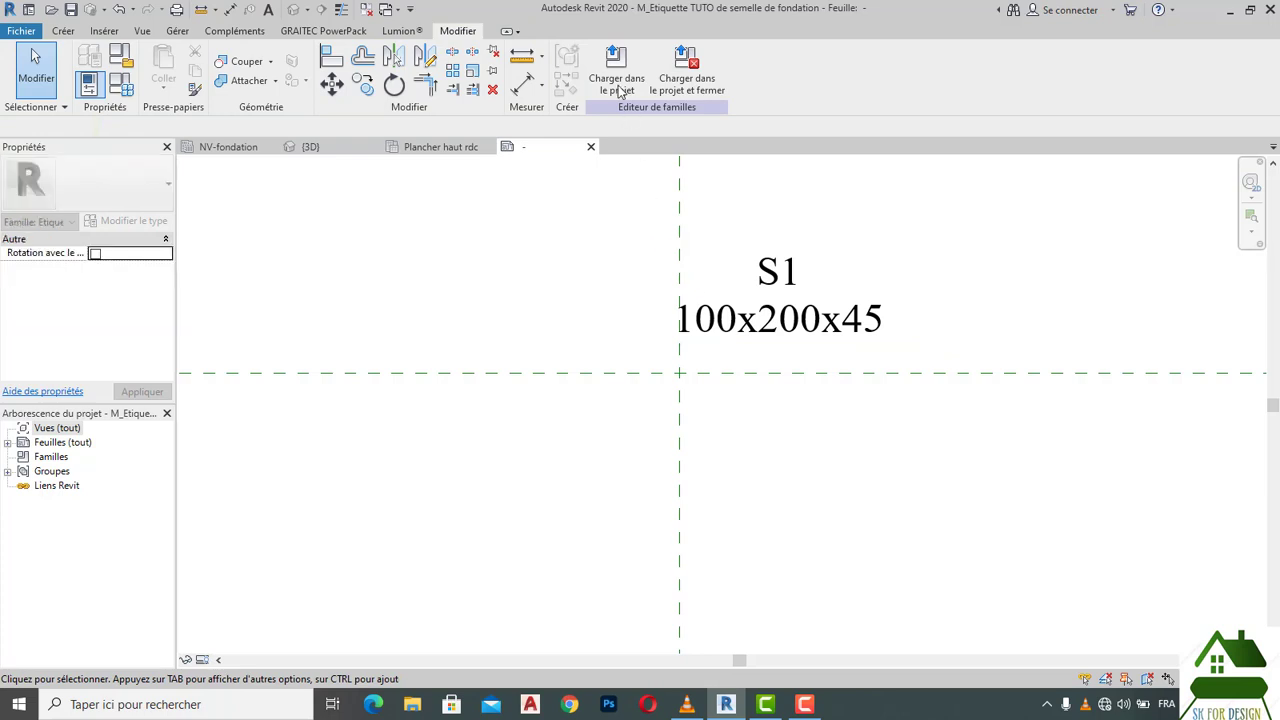
Step: Reload the tag family into the PLAN DE COFFRAGE project, replacing the existing version without its parameter values
{"action": "left_click", "coordinate": [616, 78]}
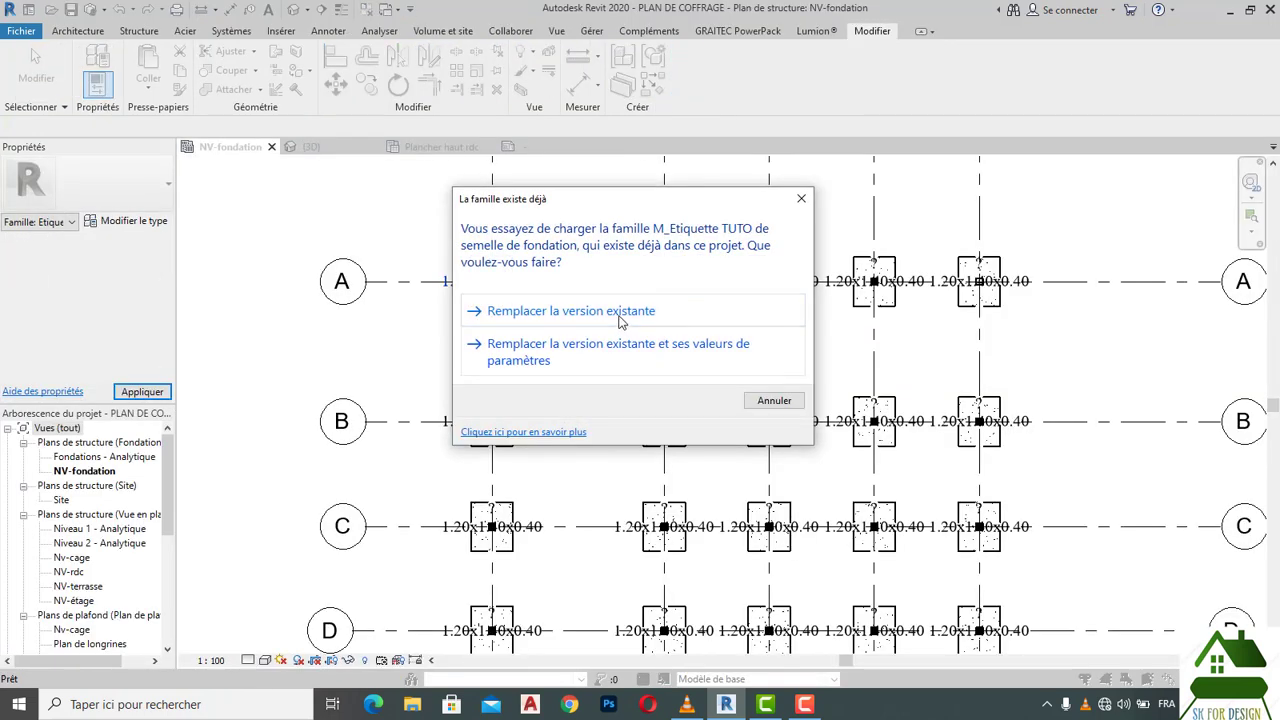
{"action": "left_click", "coordinate": [618, 320]}
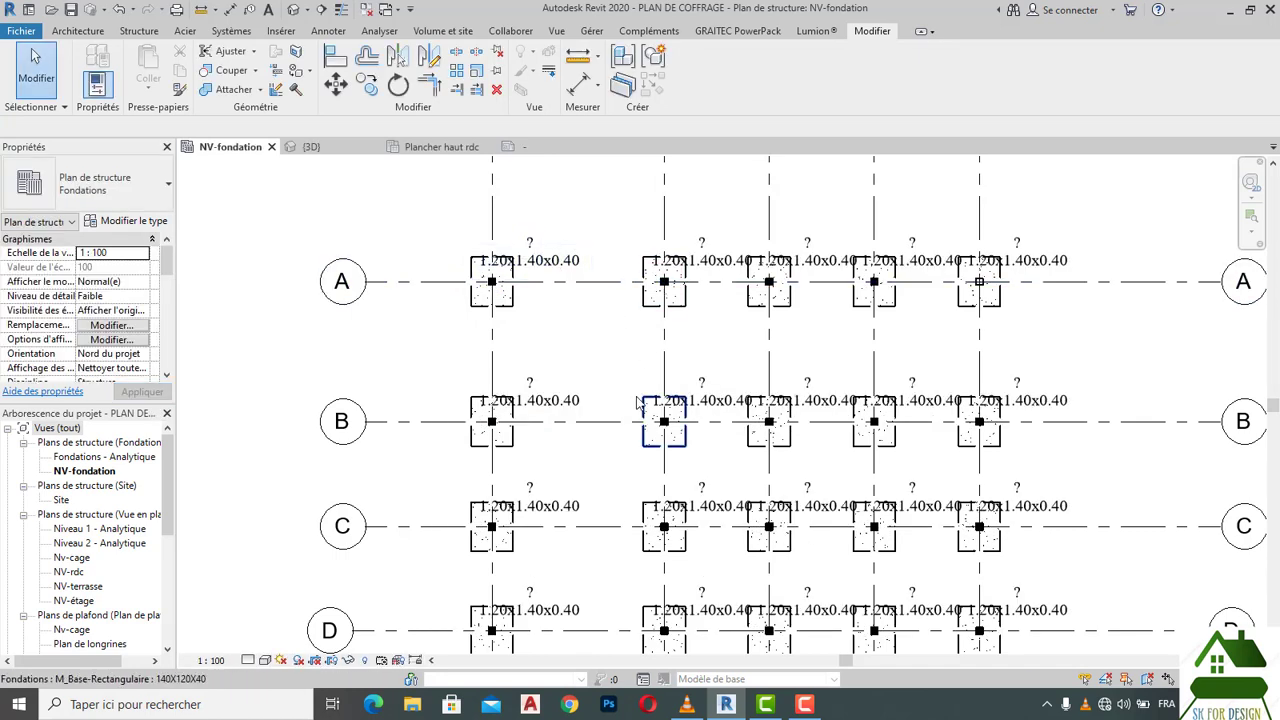
{"action": "scroll", "coordinate": [572, 380], "scroll_direction": "down", "scroll_amount": 1}
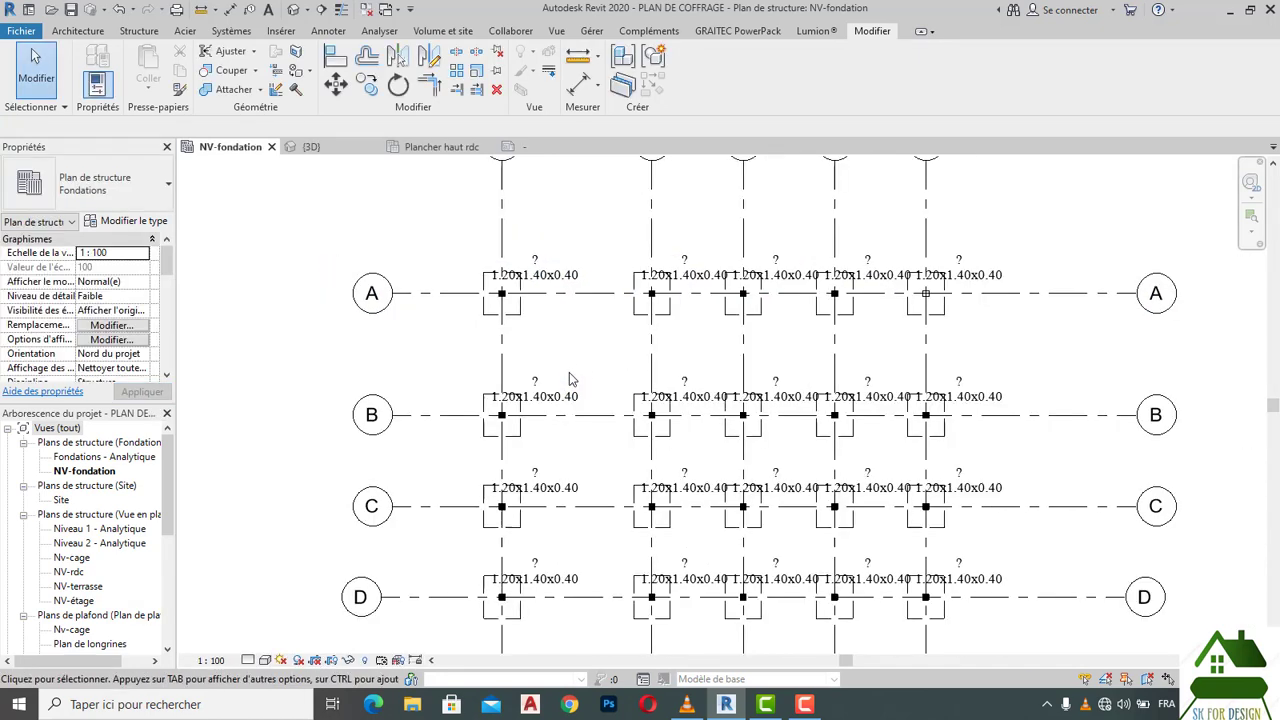
{"action": "scroll", "coordinate": [600, 290], "scroll_direction": "down", "scroll_amount": 1}
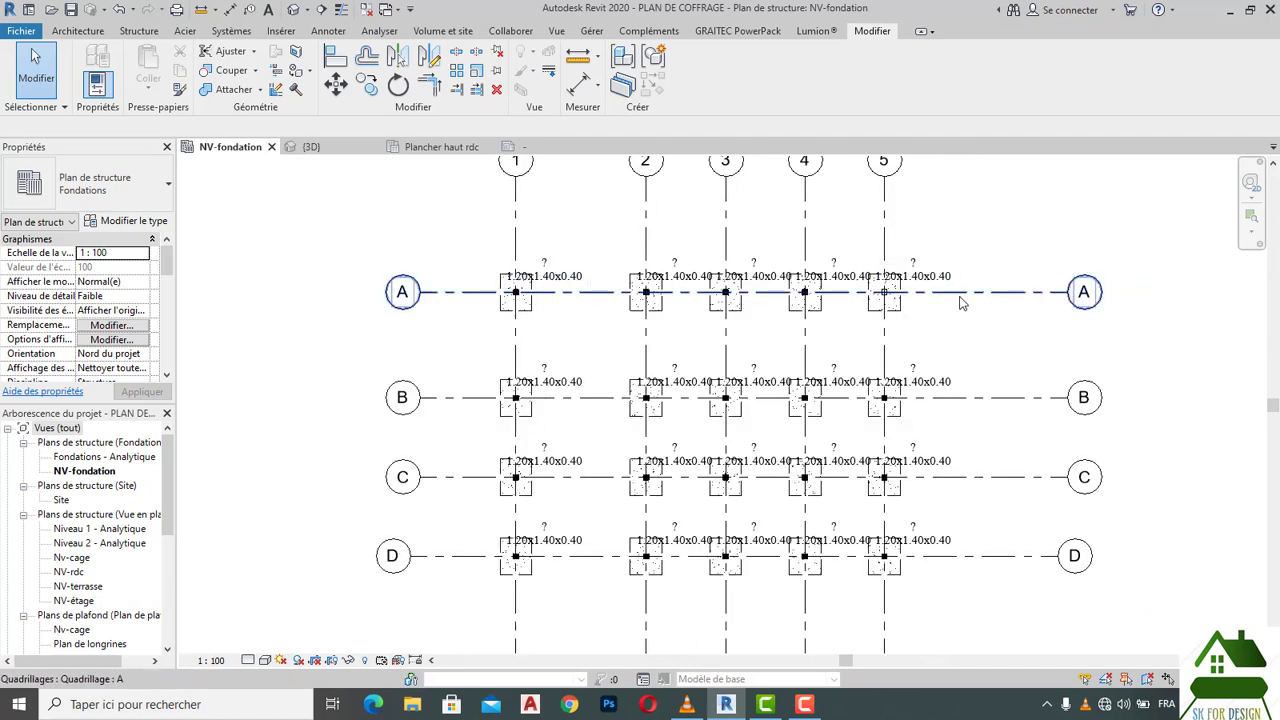
Step: Filter a selection along axis A to Etiquettes de fondations only and move those tags just below their footings
{"action": "left_click_drag", "start_coordinate": [998, 335], "coordinate": [433, 226]}
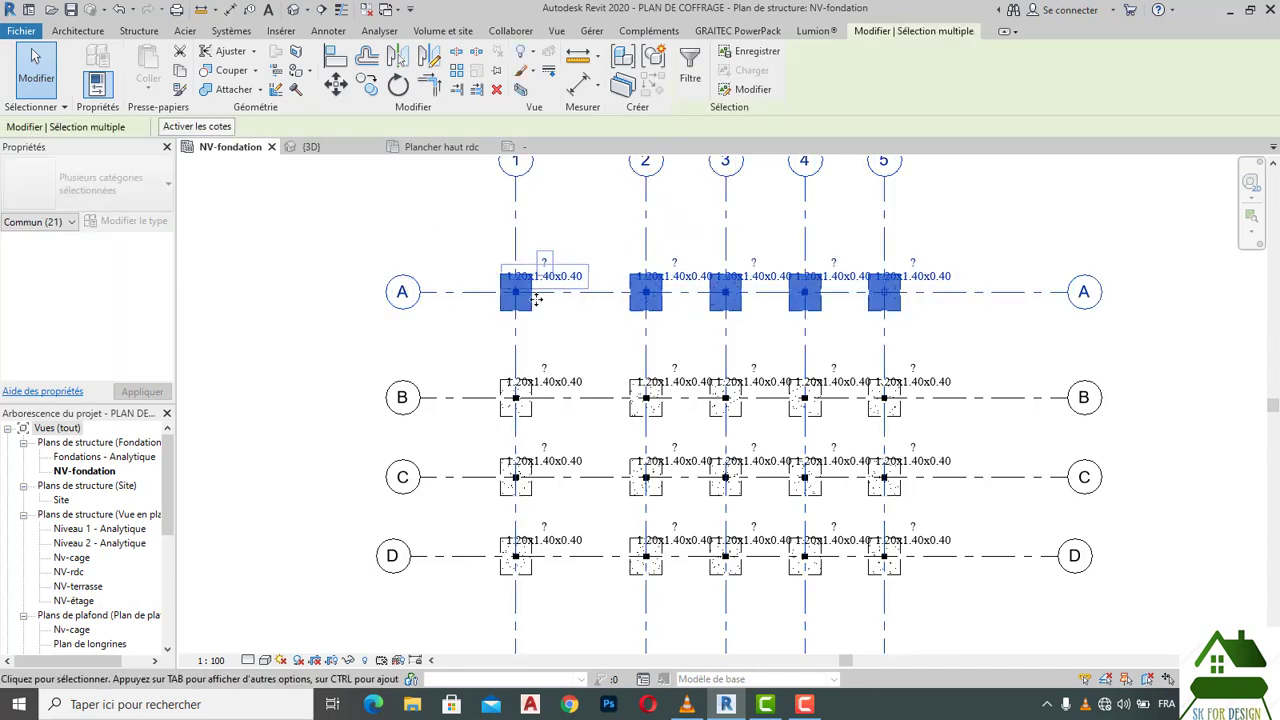
{"action": "scroll", "coordinate": [527, 296], "scroll_direction": "up", "scroll_amount": 5}
{"action": "scroll", "coordinate": [519, 296], "scroll_direction": "up", "scroll_amount": 2}
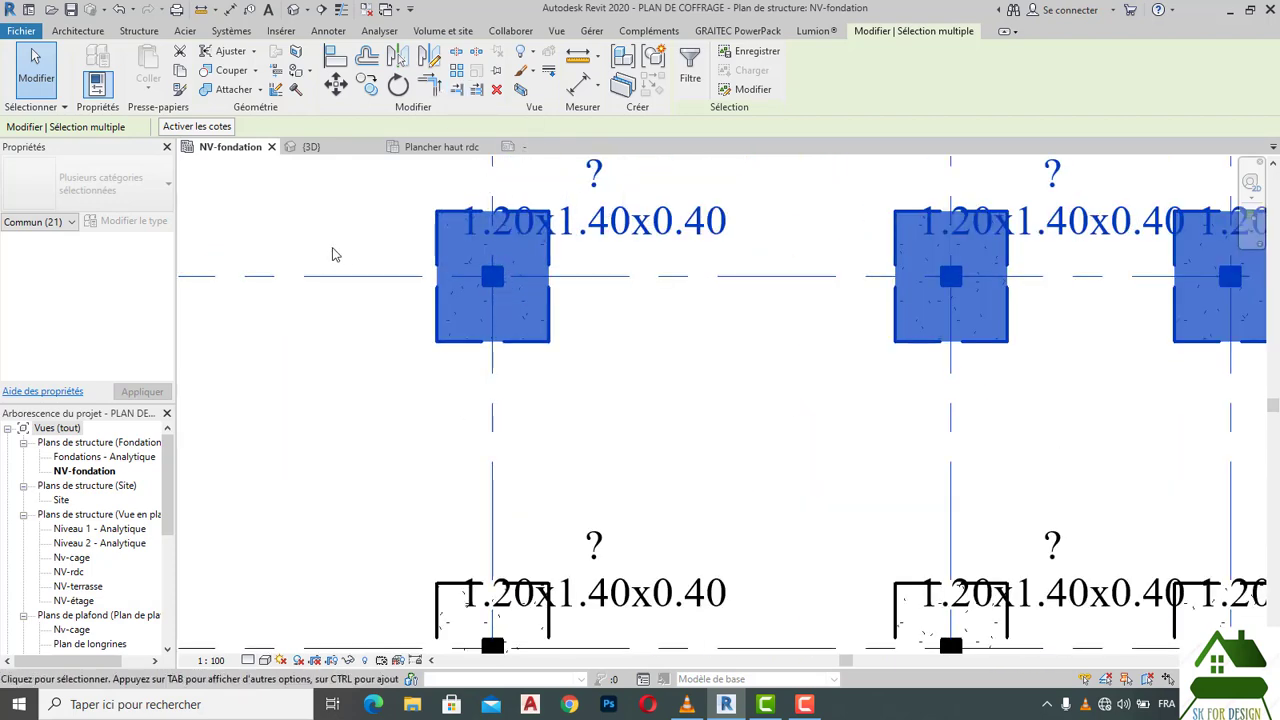
{"action": "scroll", "coordinate": [605, 252], "scroll_direction": "down", "scroll_amount": 2}
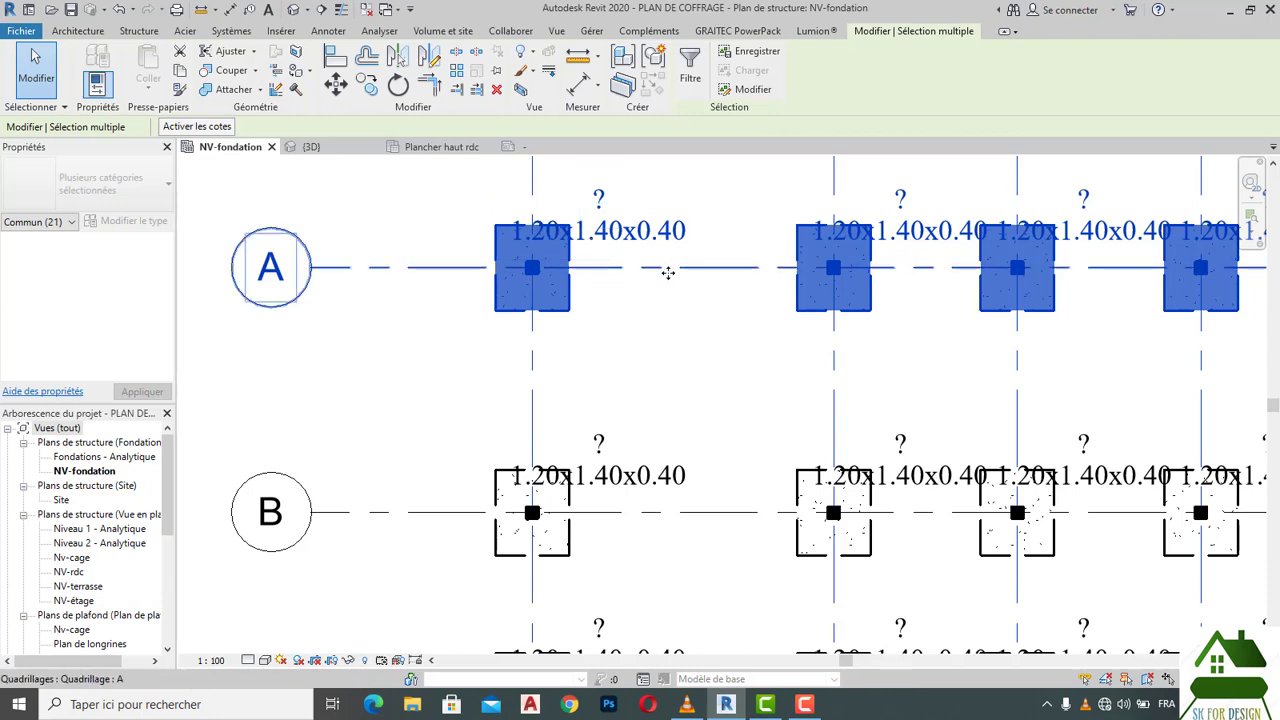
{"action": "scroll", "coordinate": [620, 265], "scroll_direction": "down", "scroll_amount": 2}
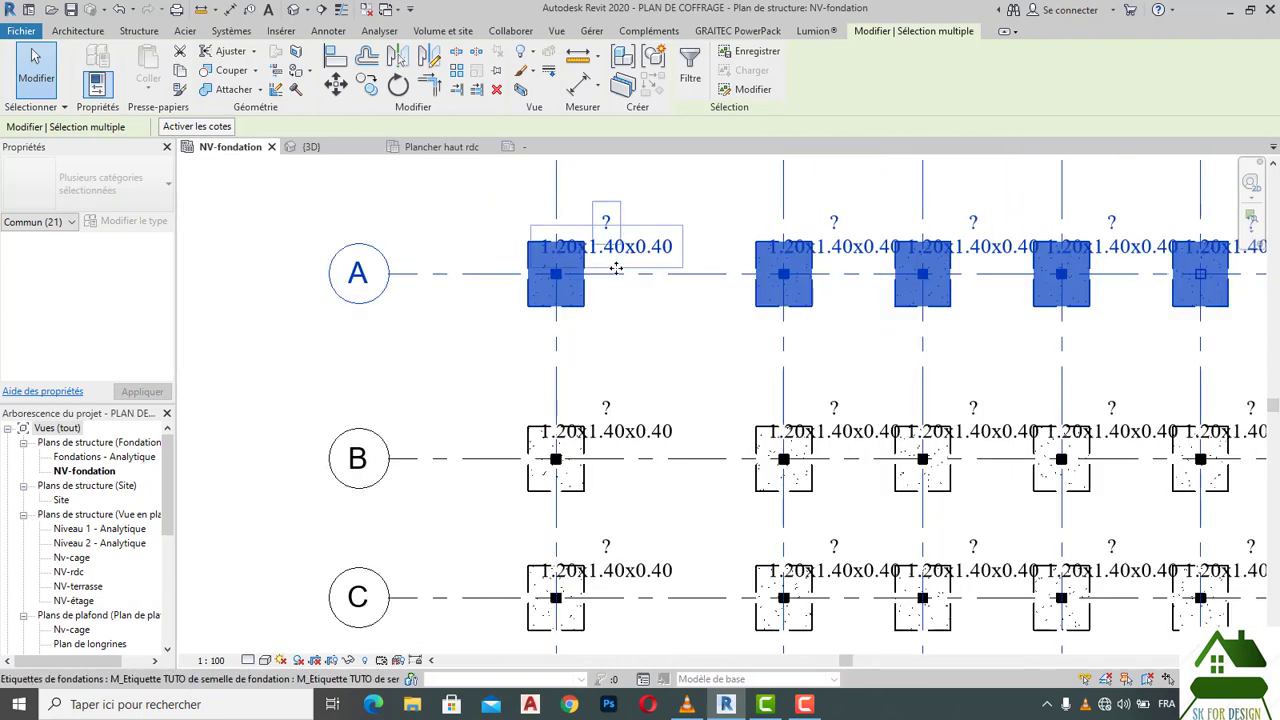
{"action": "scroll", "coordinate": [616, 271], "scroll_direction": "down", "scroll_amount": 2}
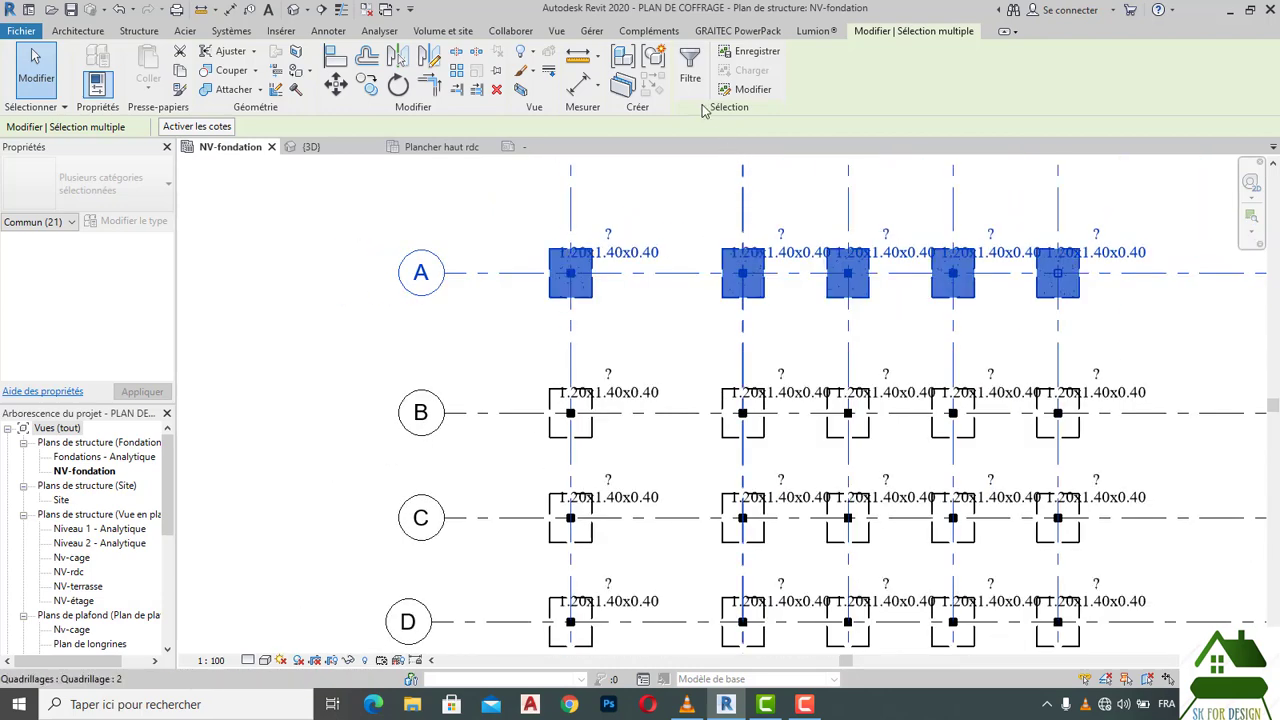
{"action": "left_click", "coordinate": [691, 72]}
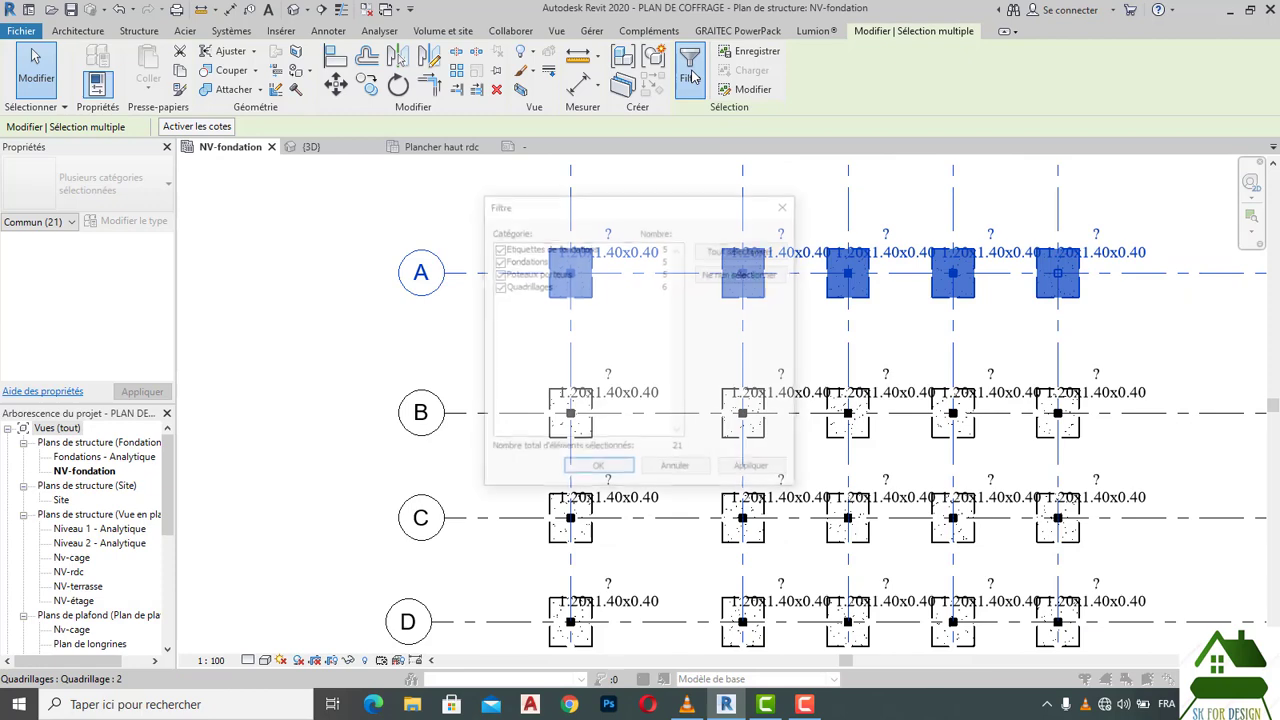
{"action": "left_click", "coordinate": [705, 274]}
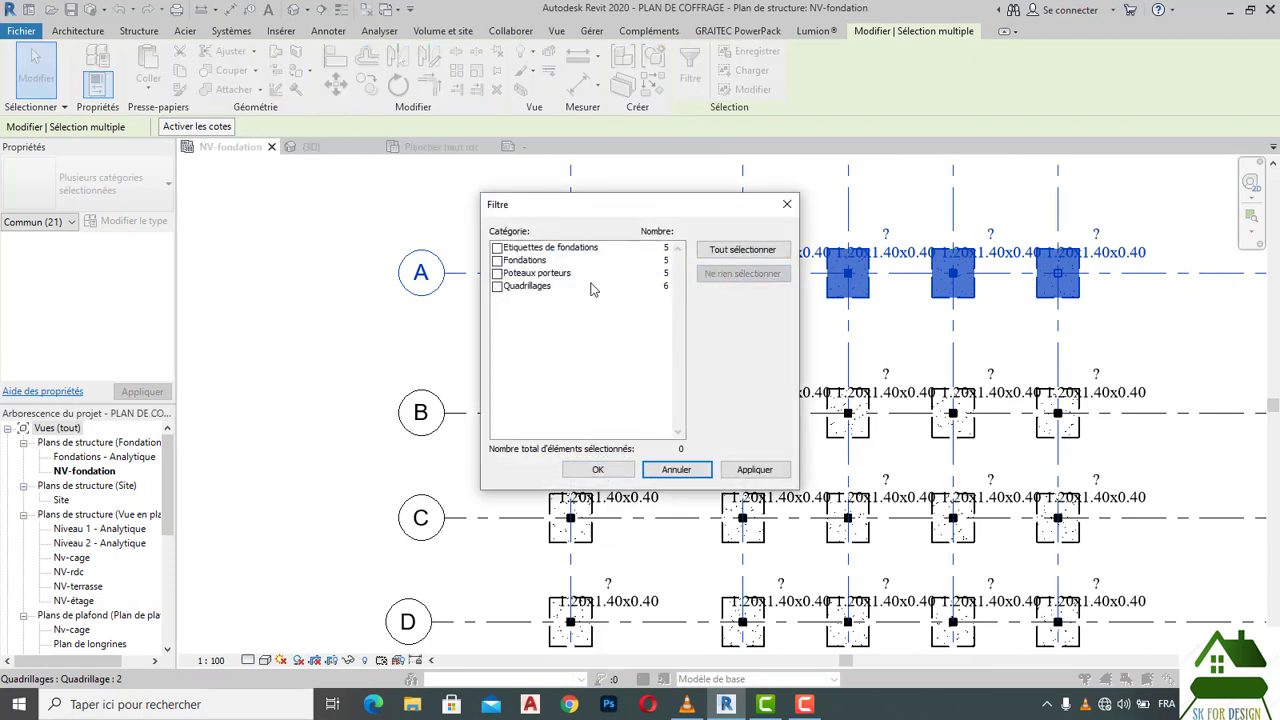
{"action": "left_click", "coordinate": [497, 248]}
{"action": "left_click", "coordinate": [612, 476]}
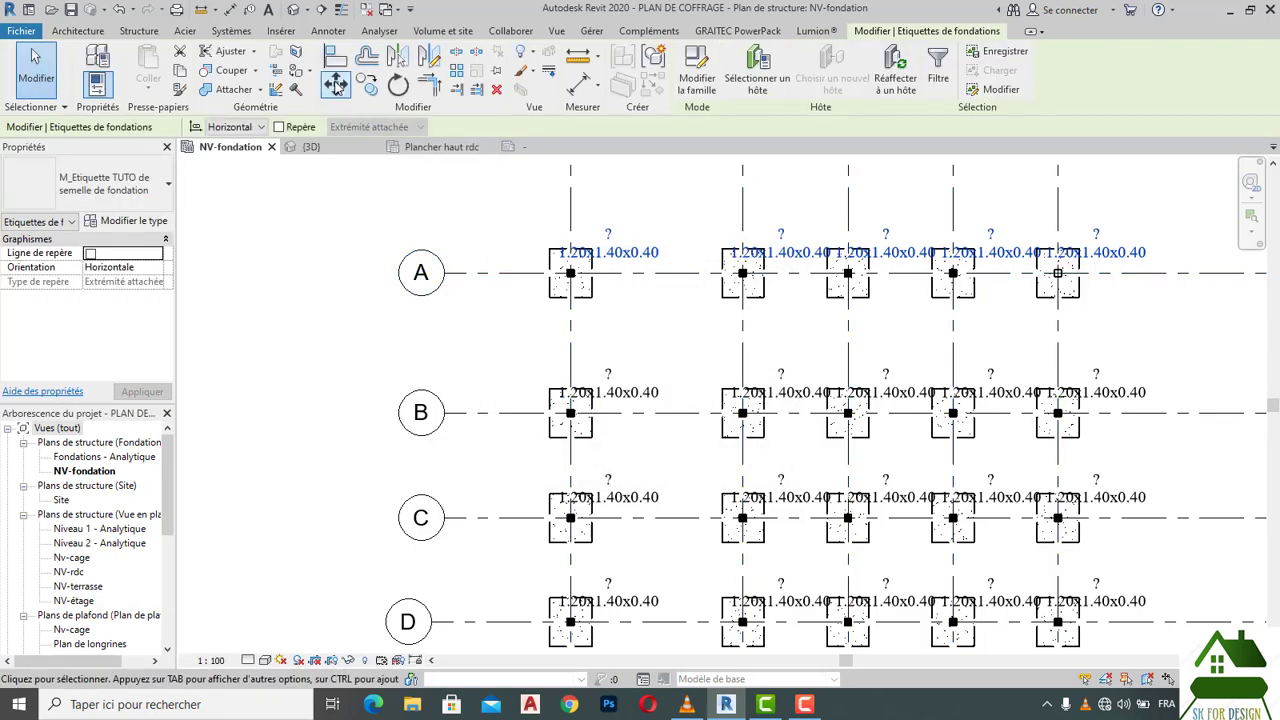
{"action": "left_click", "coordinate": [336, 85]}
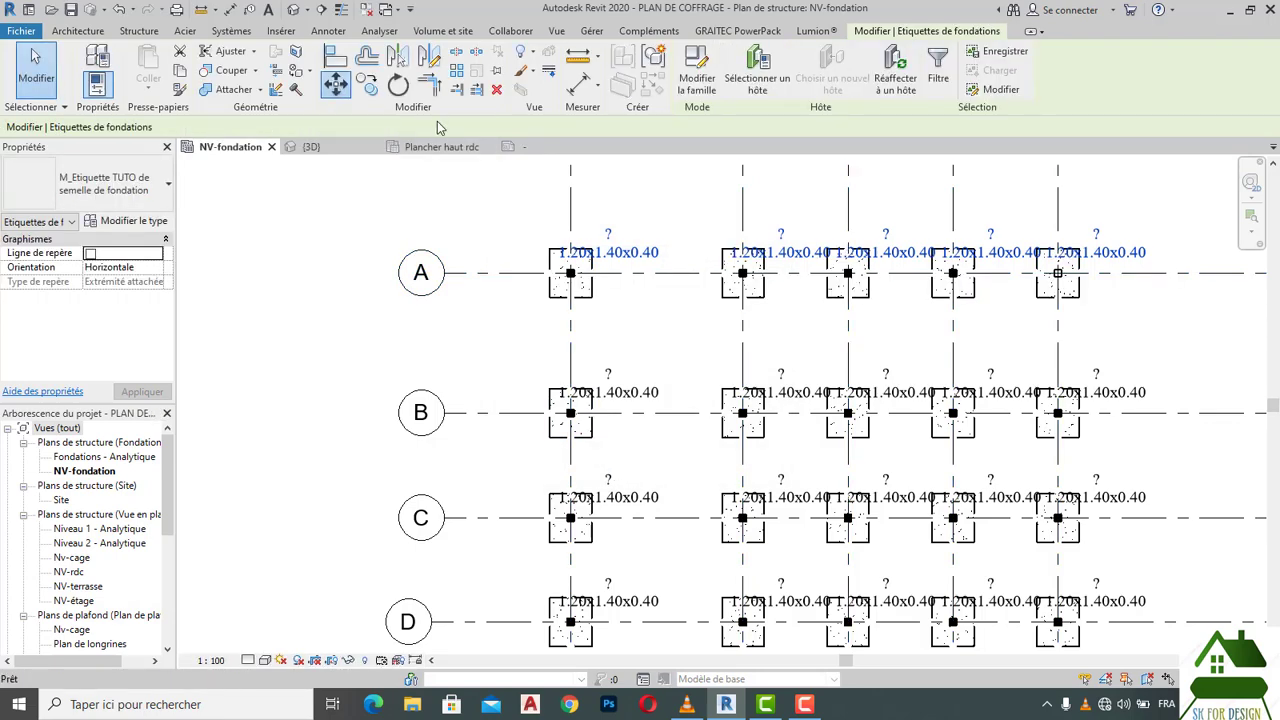
{"action": "left_click", "coordinate": [575, 262]}
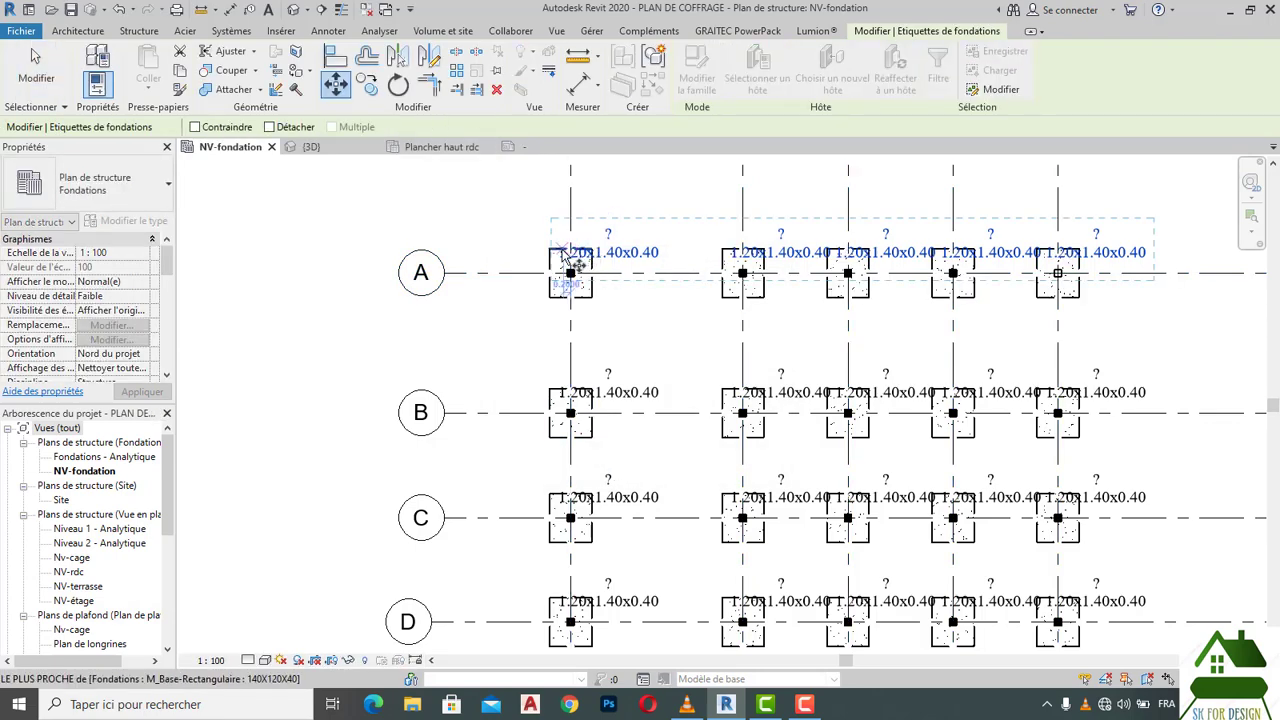
{"action": "left_click", "coordinate": [573, 310]}
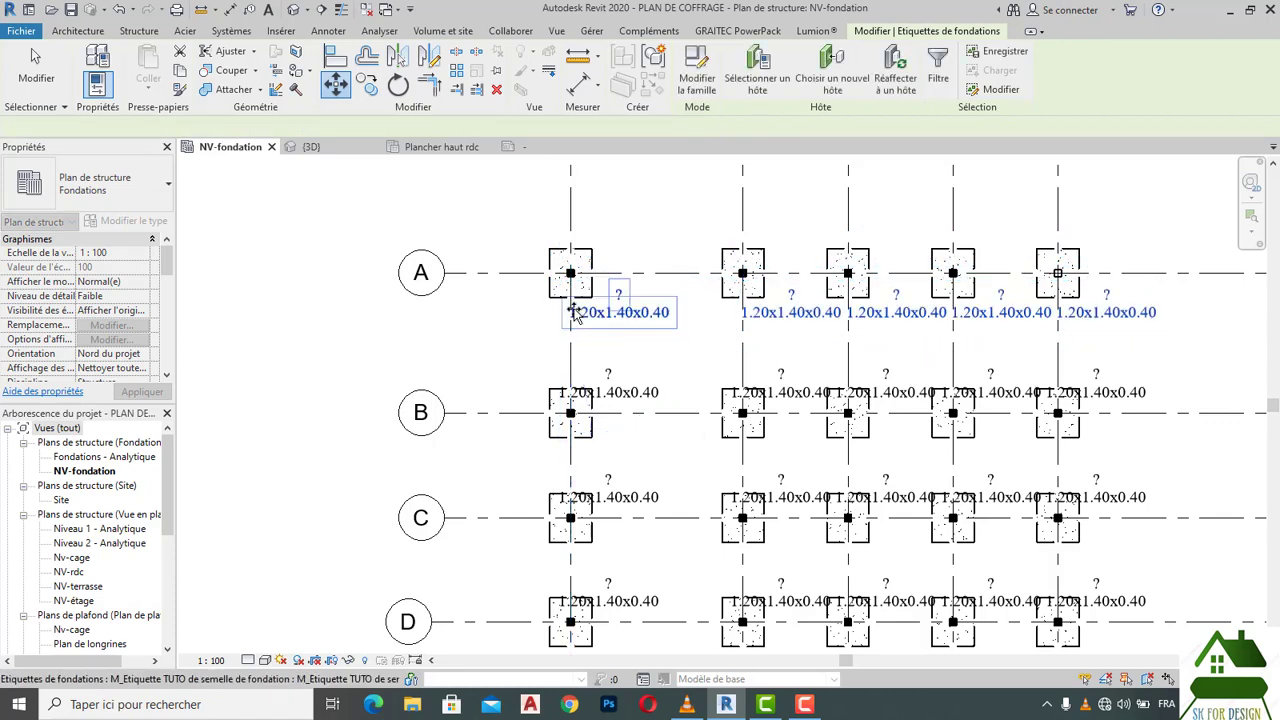
{"action": "left_click", "coordinate": [656, 357]}
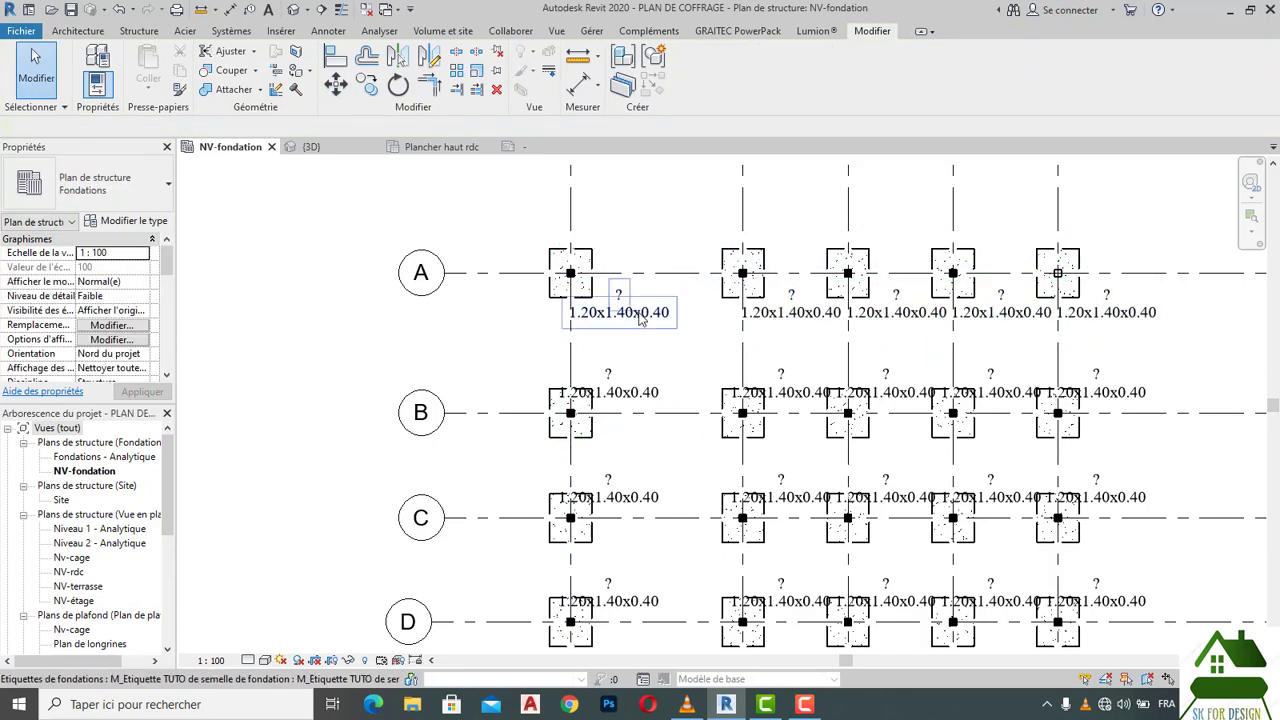
Step: Shift the footing tag at axes A and 1 horizontally to the left, closer beneath its footing
{"action": "left_click", "coordinate": [640, 316]}
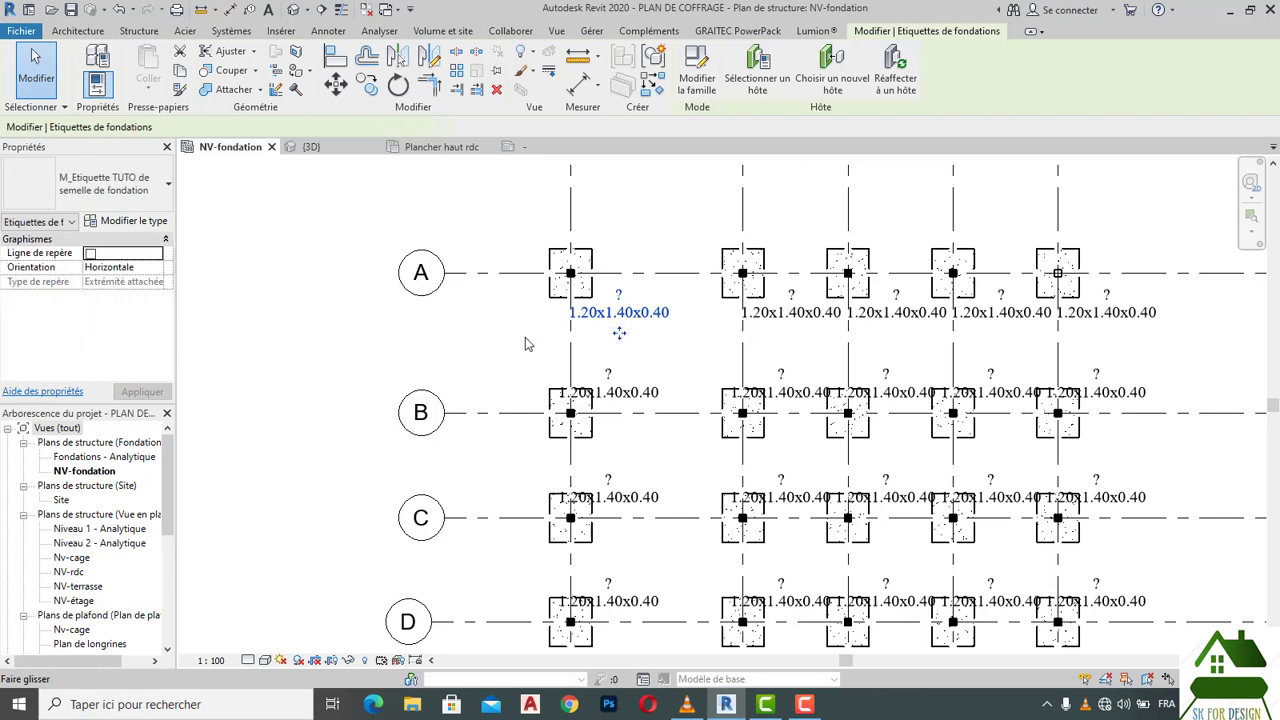
{"action": "left_click_drag", "start_coordinate": [619, 333], "coordinate": [653, 337]}
{"action": "mouse_move", "coordinate": [574, 334]}
{"action": "left_mouse_down"}
{"action": "mouse_move", "coordinate": [557, 330]}
{"action": "mouse_move", "coordinate": [593, 333]}
{"action": "left_mouse_up"}
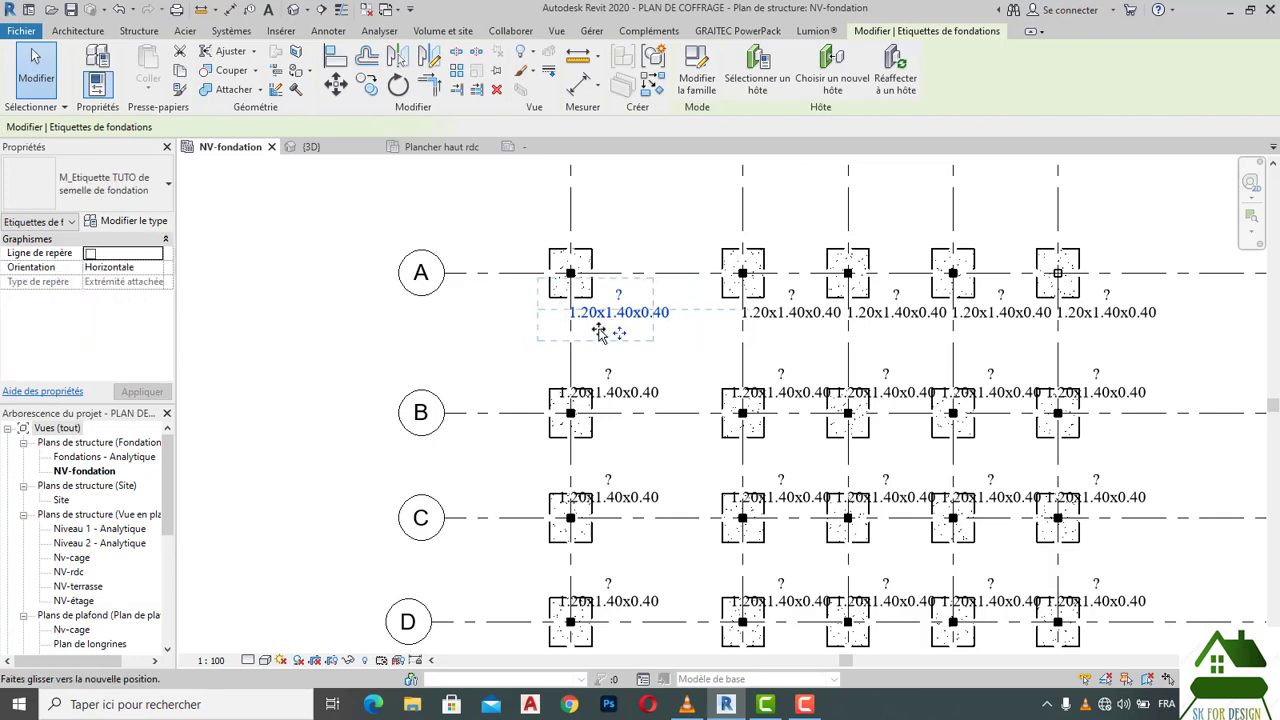
{"action": "left_click_drag", "start_coordinate": [483, 337], "coordinate": [476, 337]}
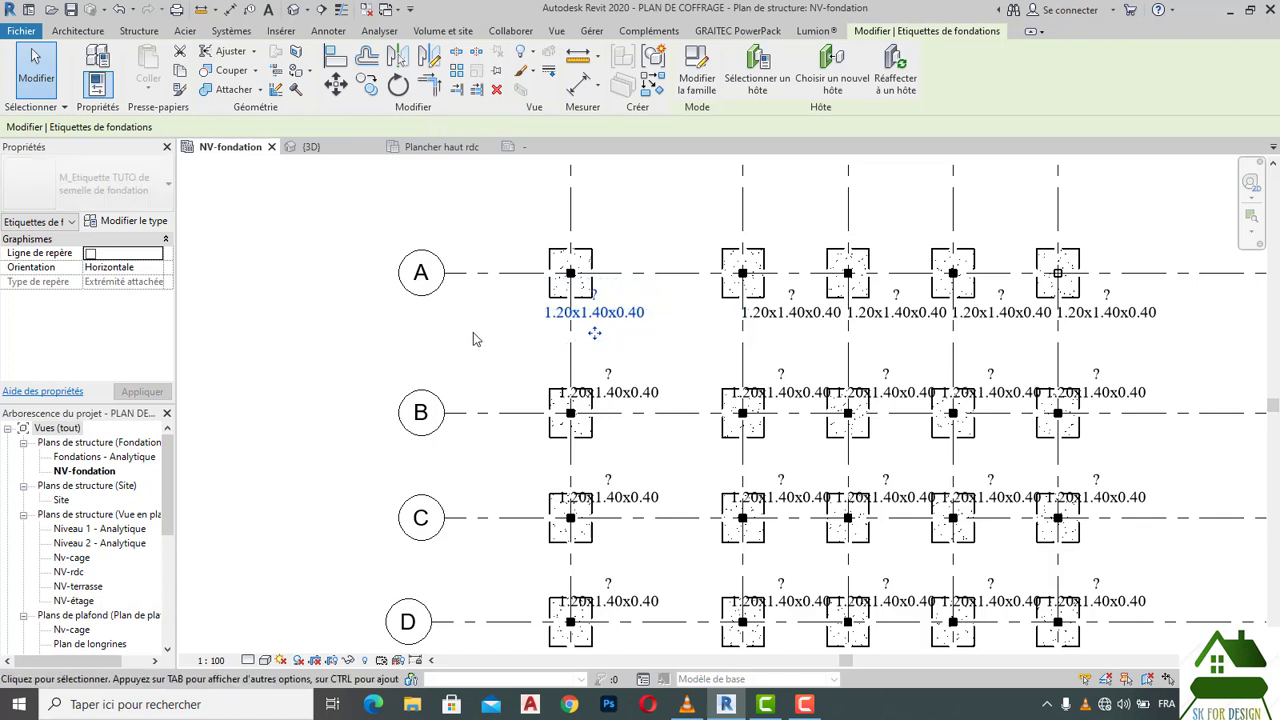
{"action": "left_click", "coordinate": [490, 337]}
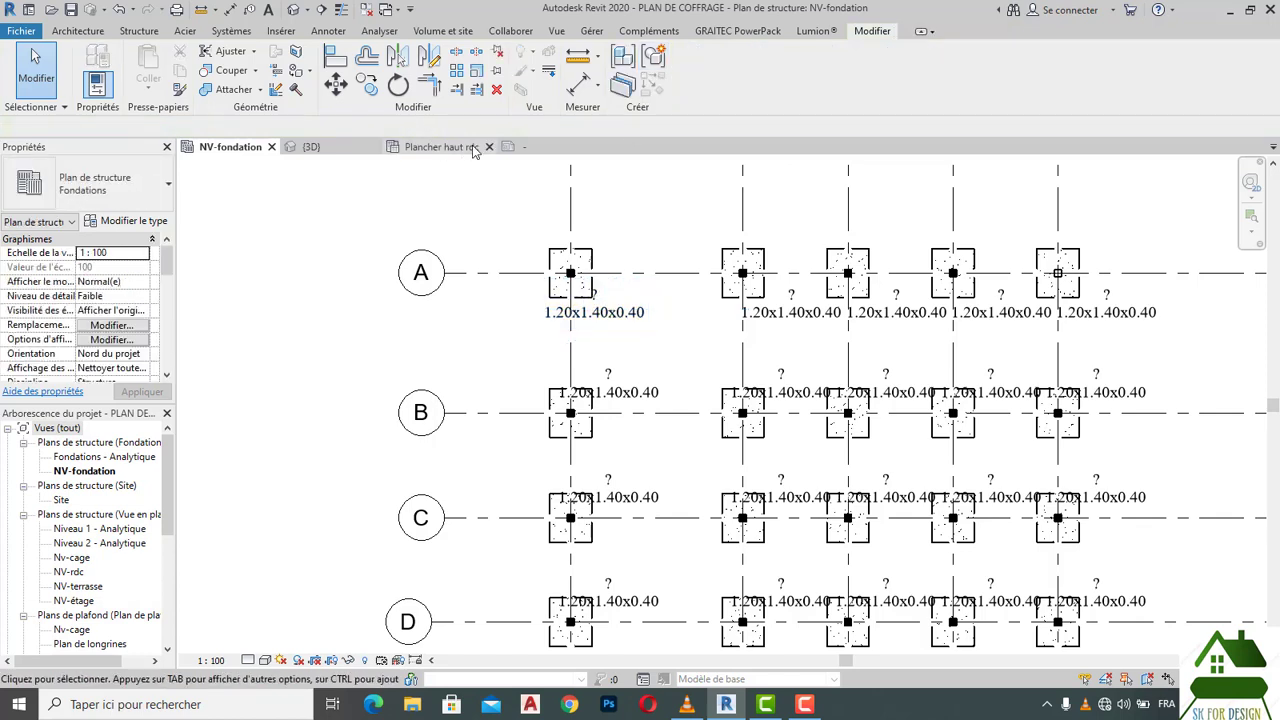
Step: In the tag family's 100x200x45 label, override the project format of the Largeur parameter with Centimètres as units
{"action": "left_click", "coordinate": [522, 148]}
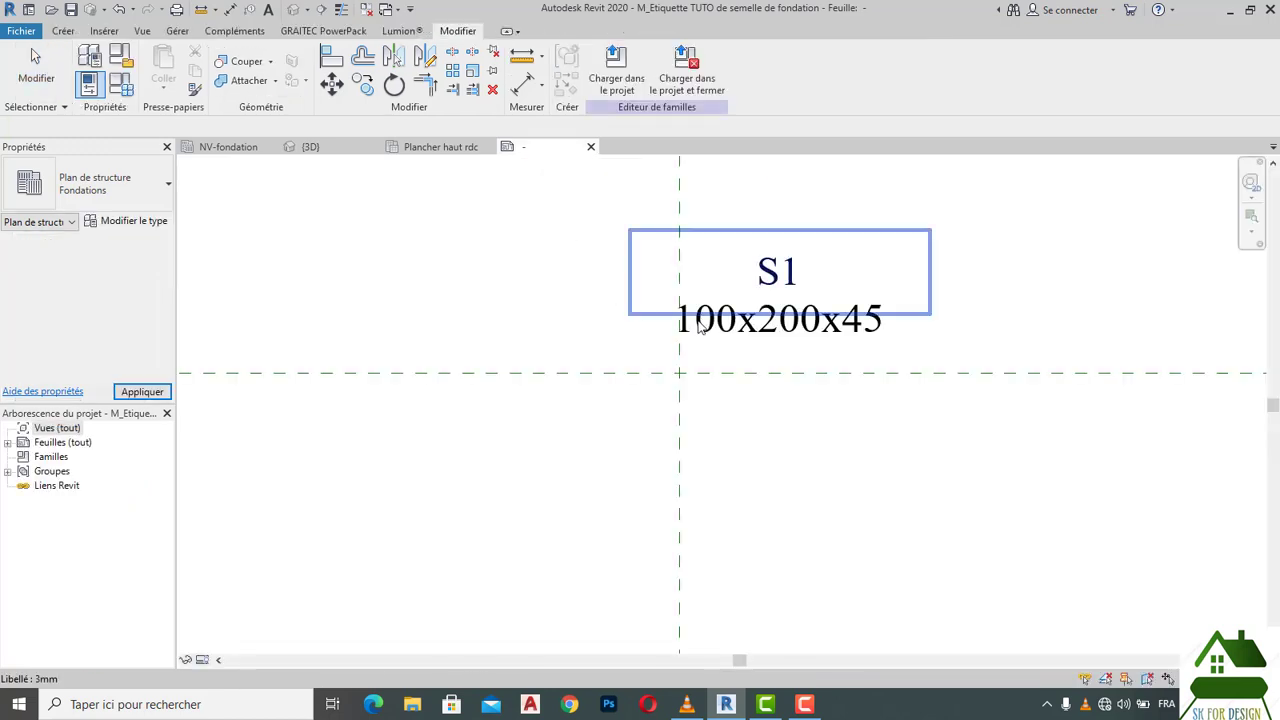
{"action": "left_click", "coordinate": [678, 322]}
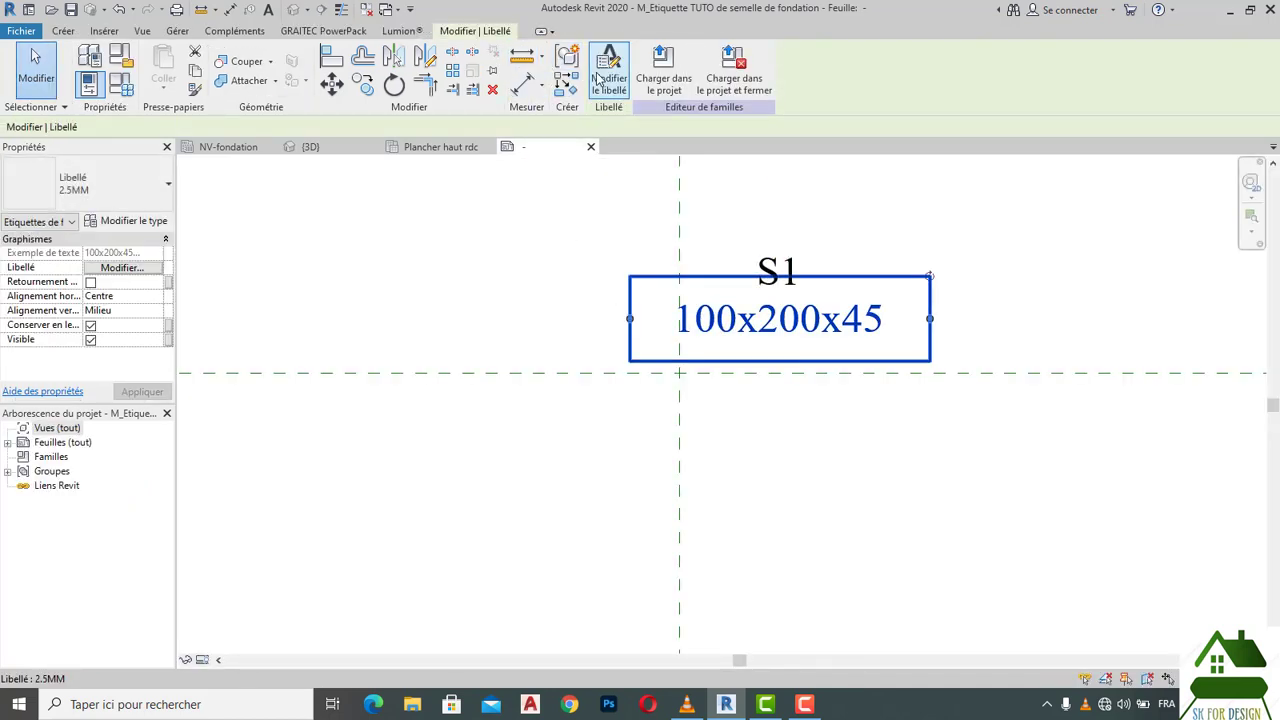
{"action": "left_click", "coordinate": [600, 76]}
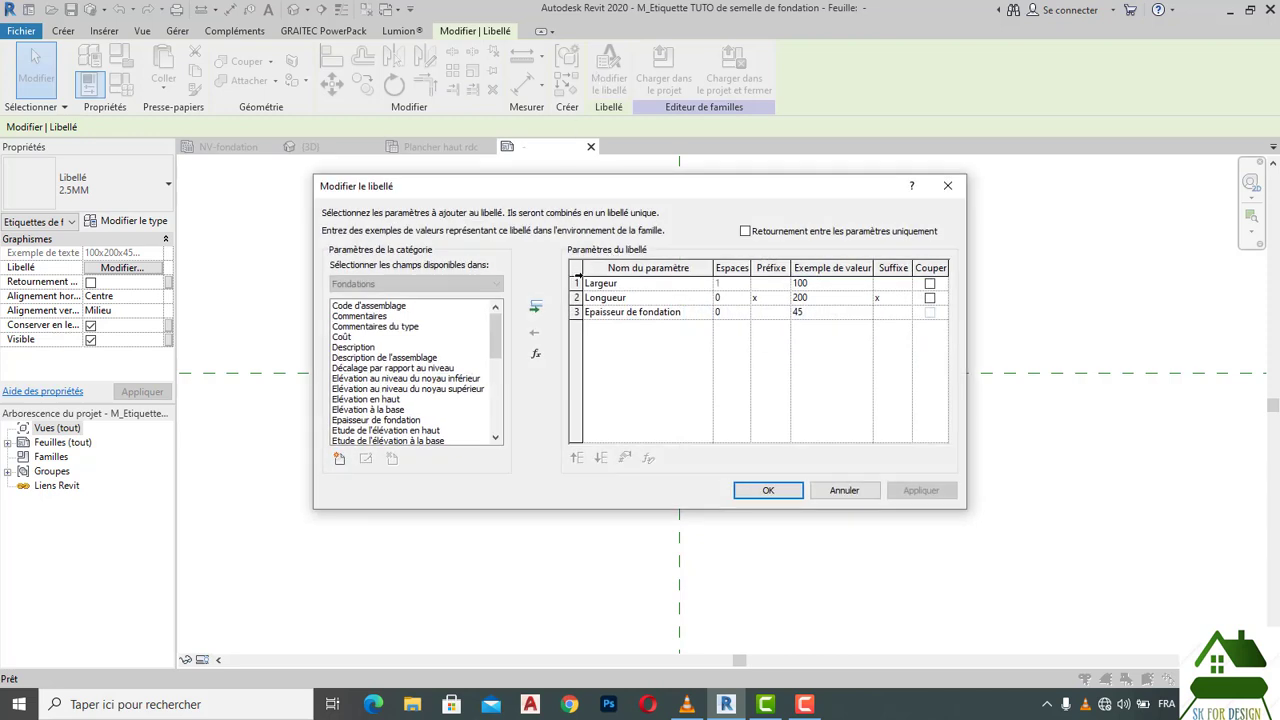
{"action": "left_click", "coordinate": [577, 283]}
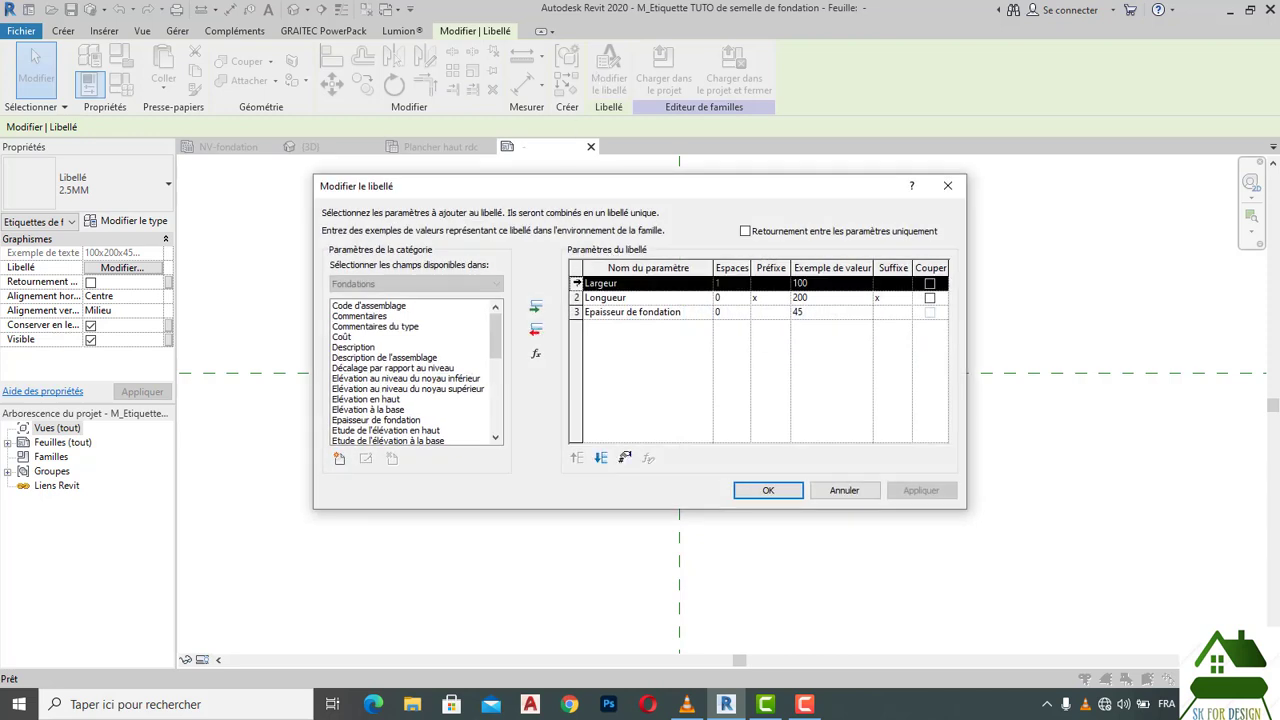
{"action": "left_click", "coordinate": [623, 456]}
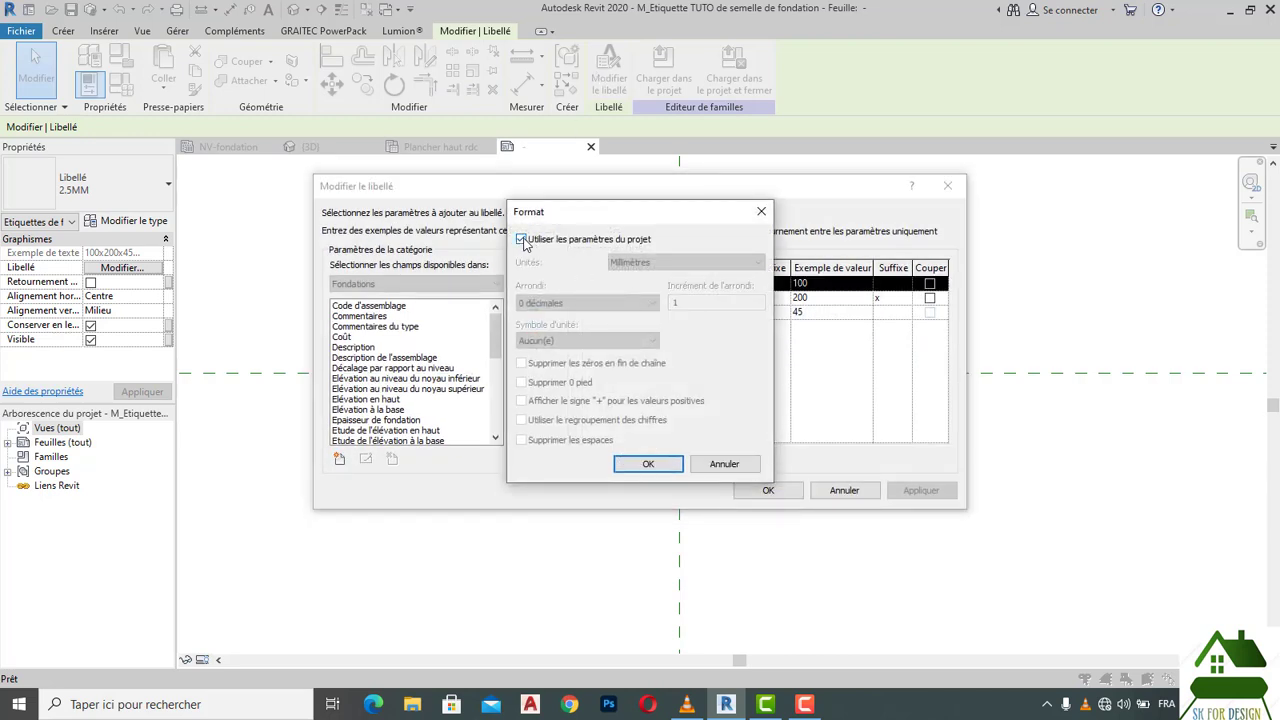
{"action": "left_click", "coordinate": [522, 240]}
{"action": "left_click", "coordinate": [658, 263]}
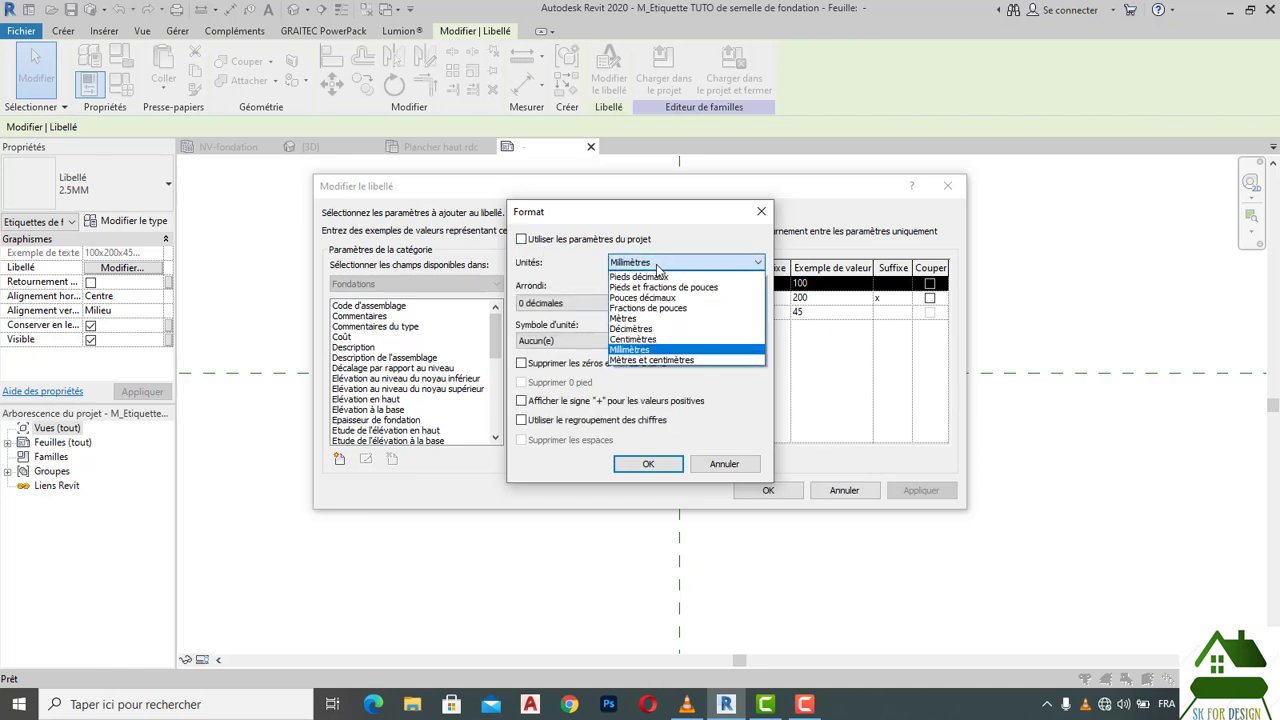
{"action": "left_click", "coordinate": [648, 339]}
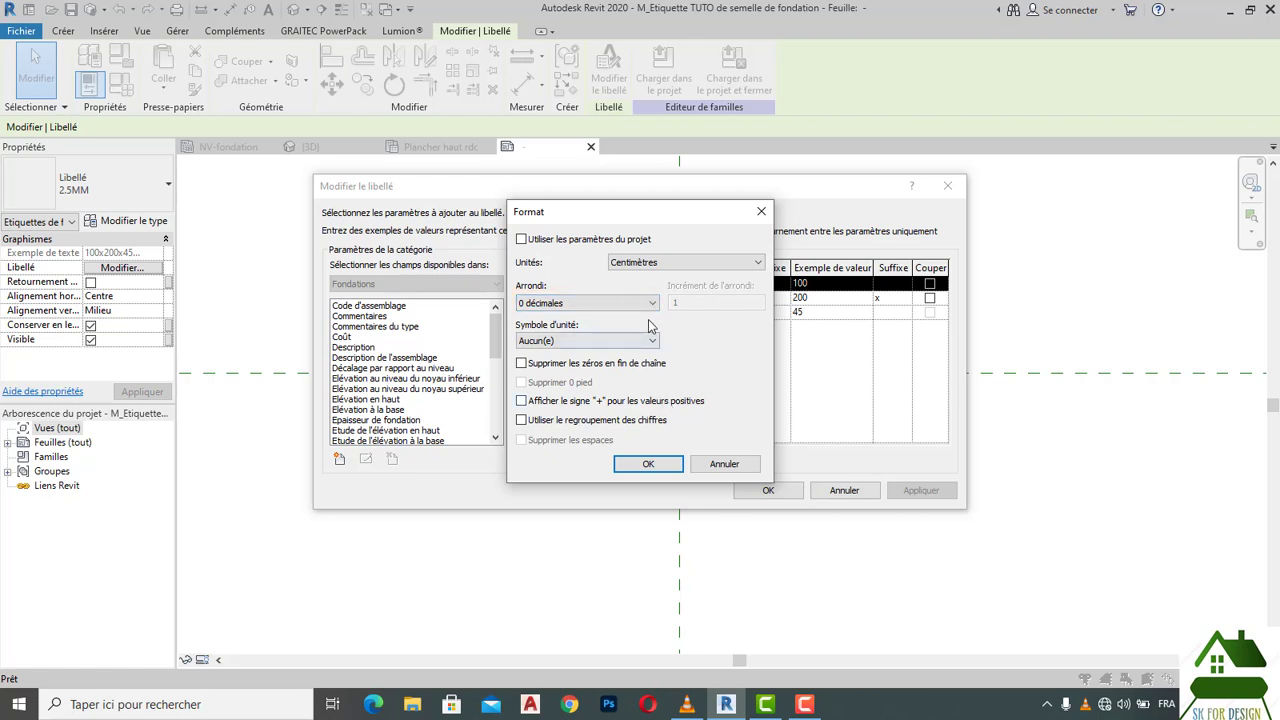
{"action": "left_click", "coordinate": [650, 463]}
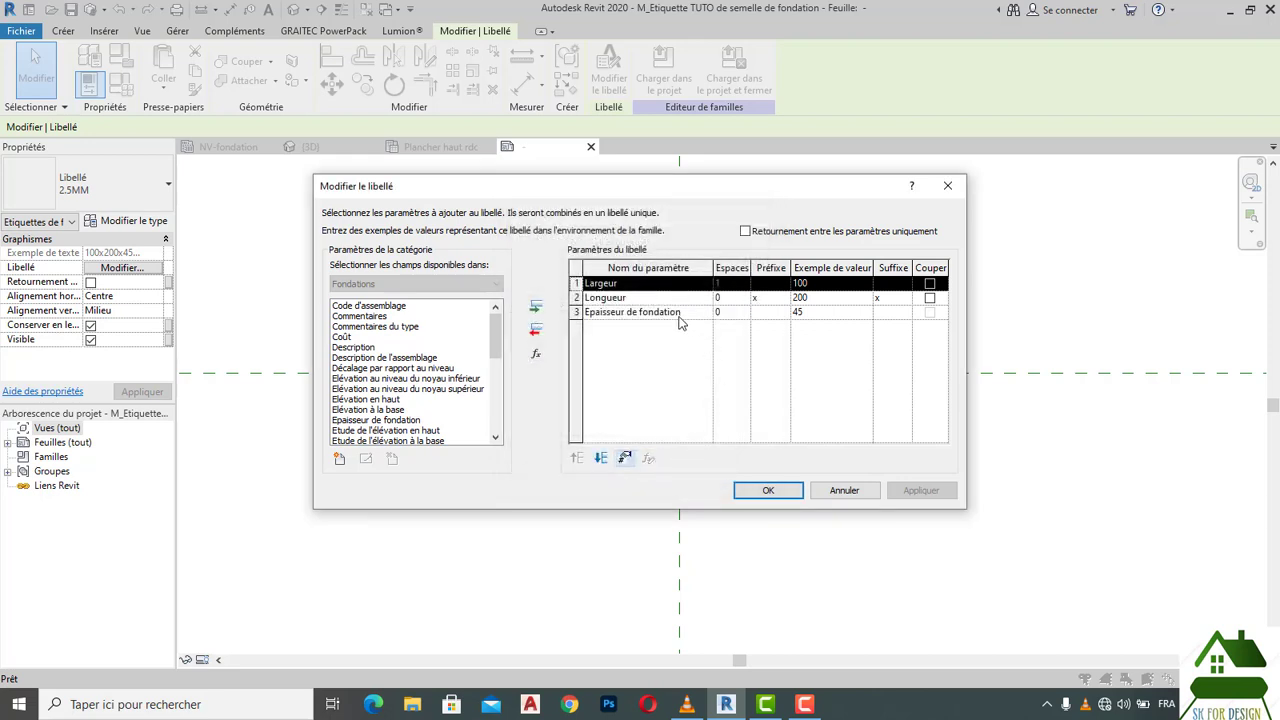
Step: Override the project format of the label's Longueur parameter with Centimètres as units
{"action": "left_click", "coordinate": [578, 297]}
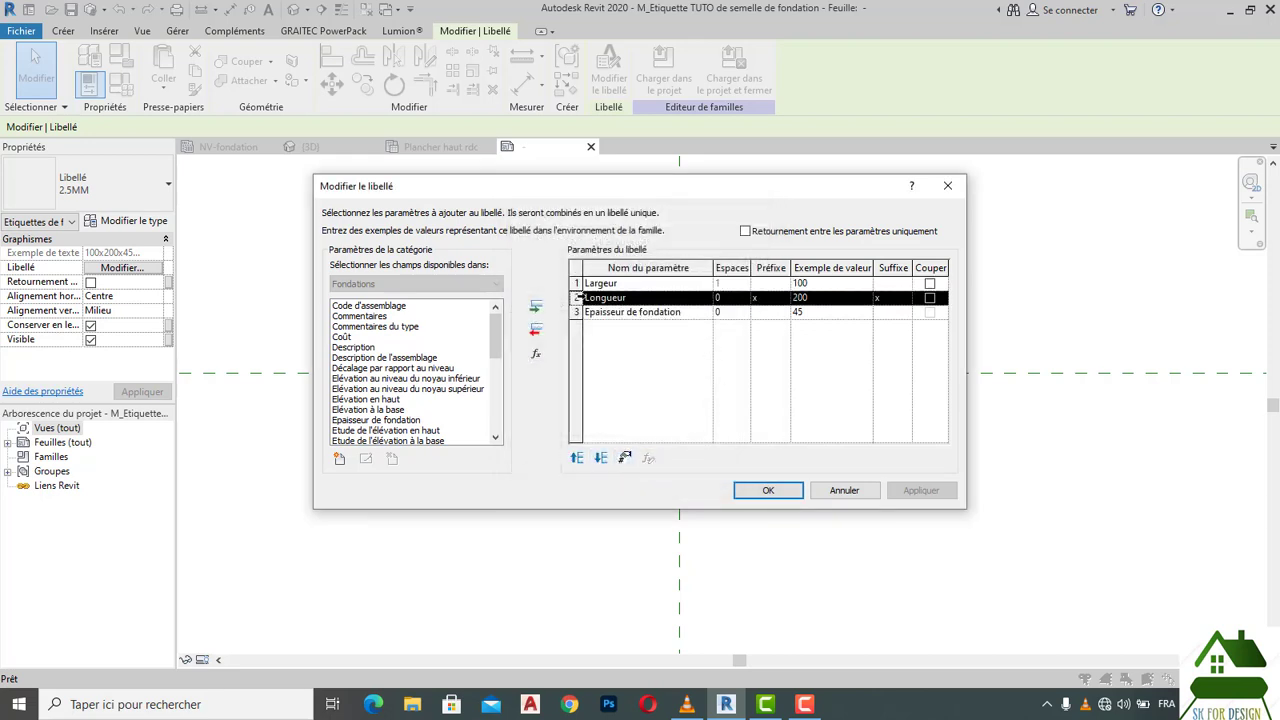
{"action": "left_click", "coordinate": [626, 458]}
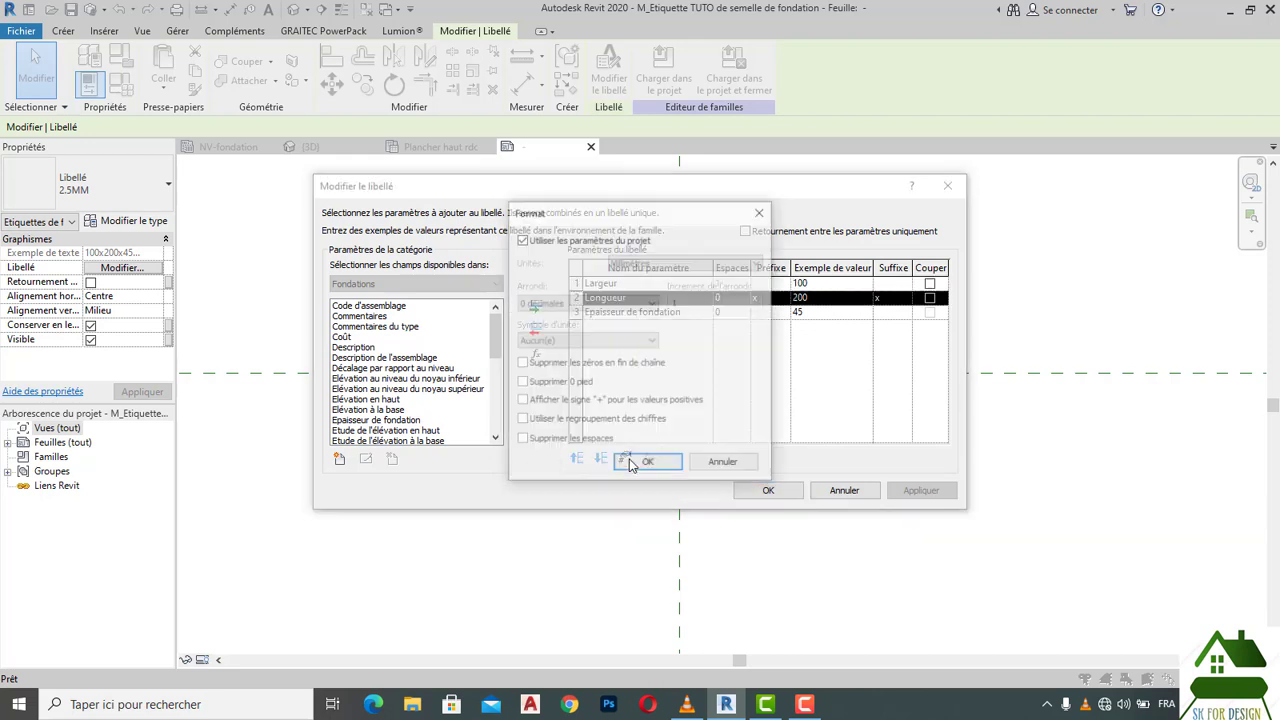
{"action": "left_click", "coordinate": [521, 239]}
{"action": "left_click", "coordinate": [685, 262]}
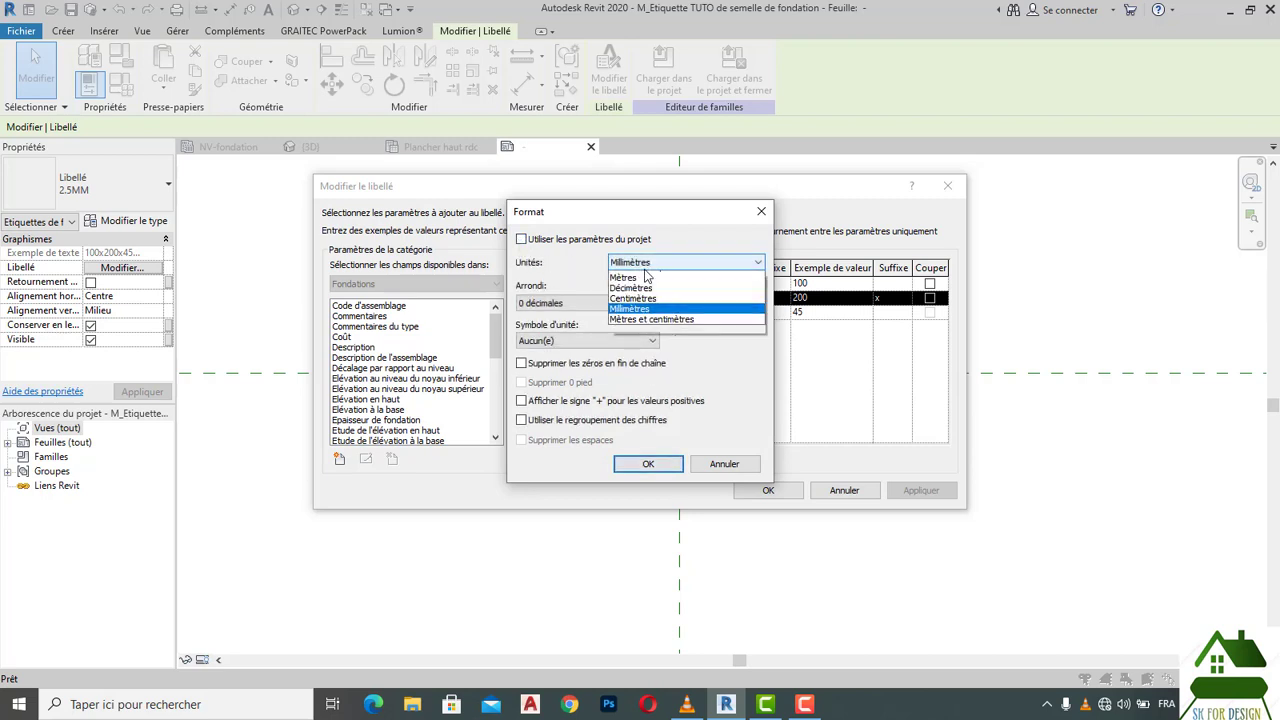
{"action": "left_click", "coordinate": [644, 340]}
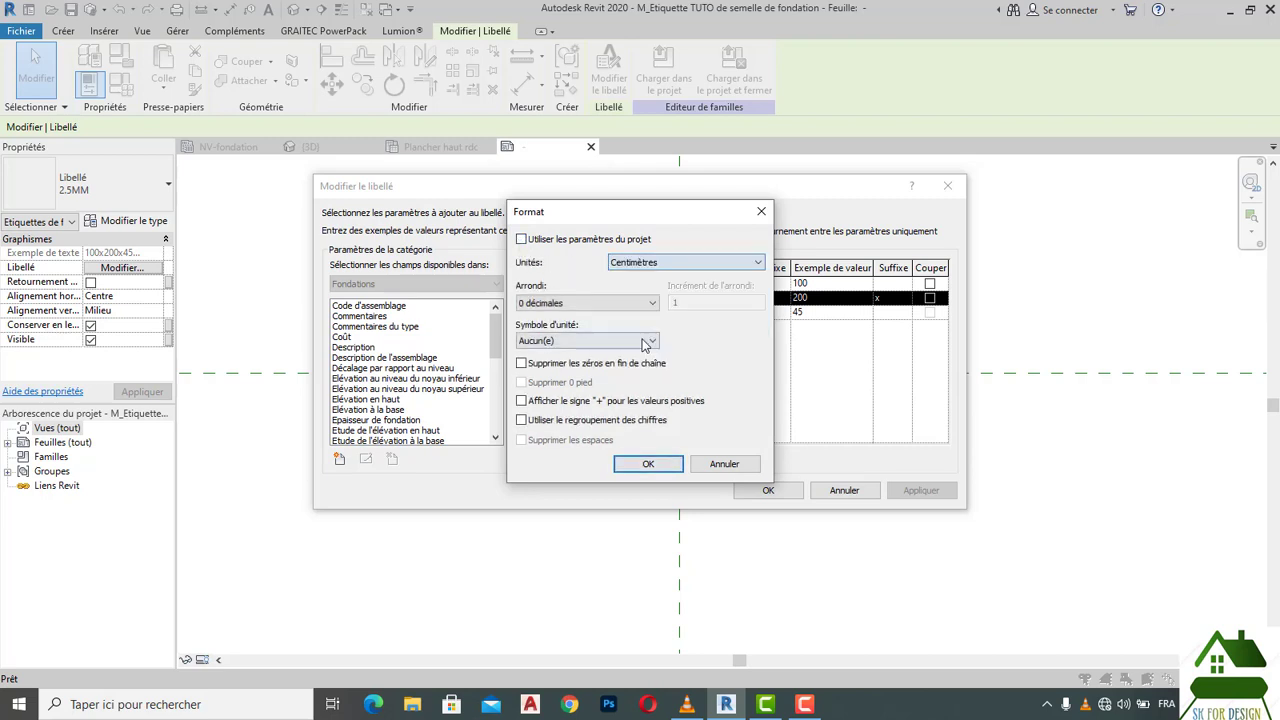
{"action": "left_click", "coordinate": [648, 463]}
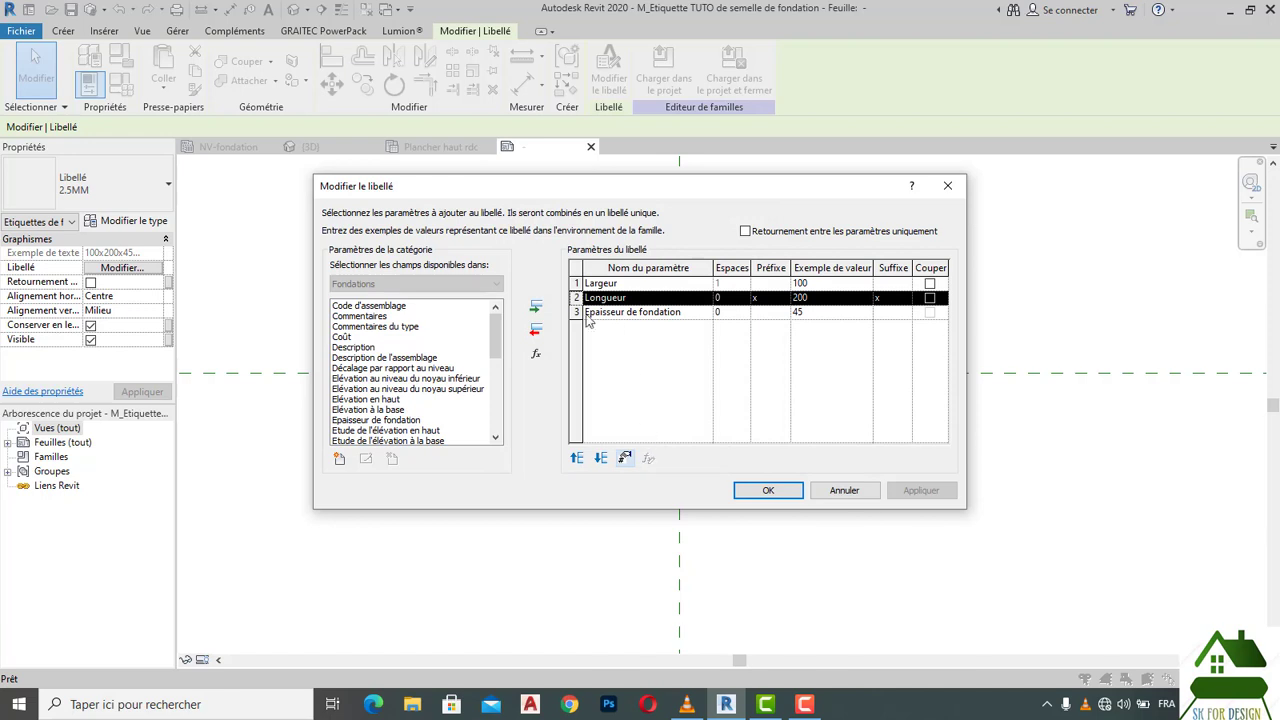
Step: Set the Epaisseur de fondation parameter's format to Centimètres instead of the project settings and accept the label changes
{"action": "left_click", "coordinate": [583, 313]}
{"action": "left_click", "coordinate": [624, 459]}
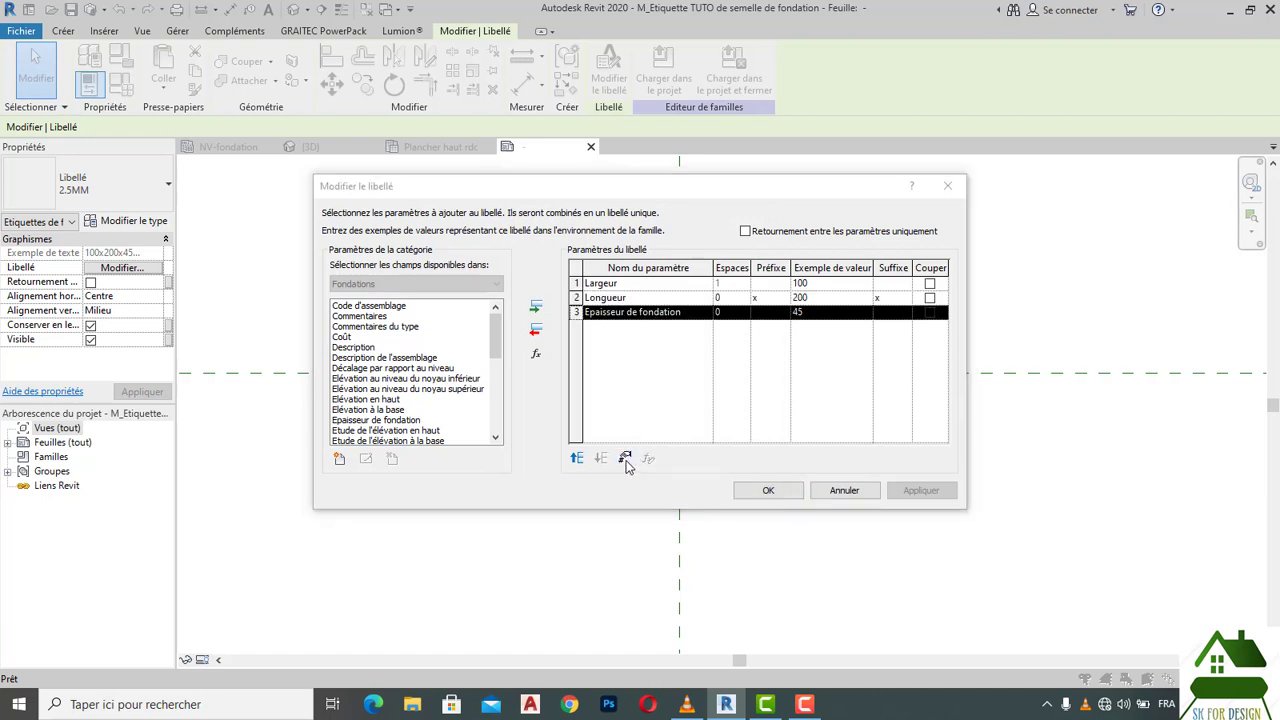
{"action": "left_click", "coordinate": [523, 240]}
{"action": "left_click", "coordinate": [650, 262]}
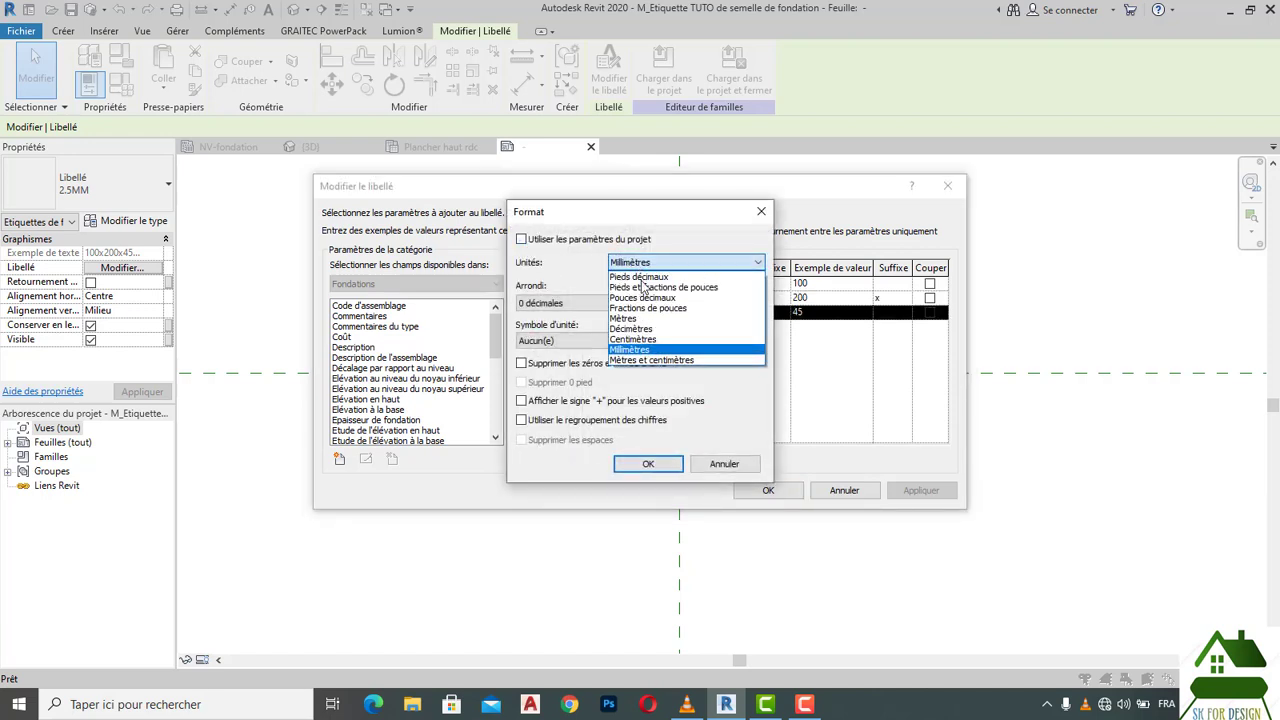
{"action": "left_click", "coordinate": [633, 339]}
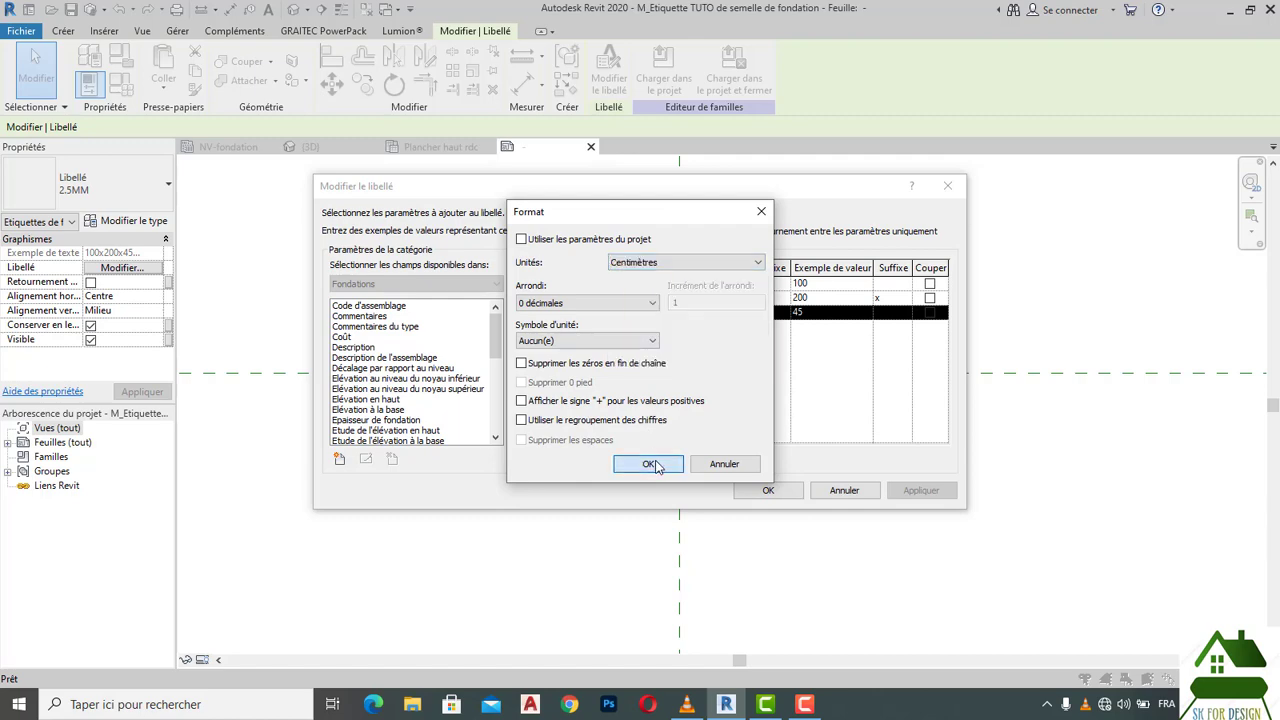
{"action": "left_click", "coordinate": [650, 465]}
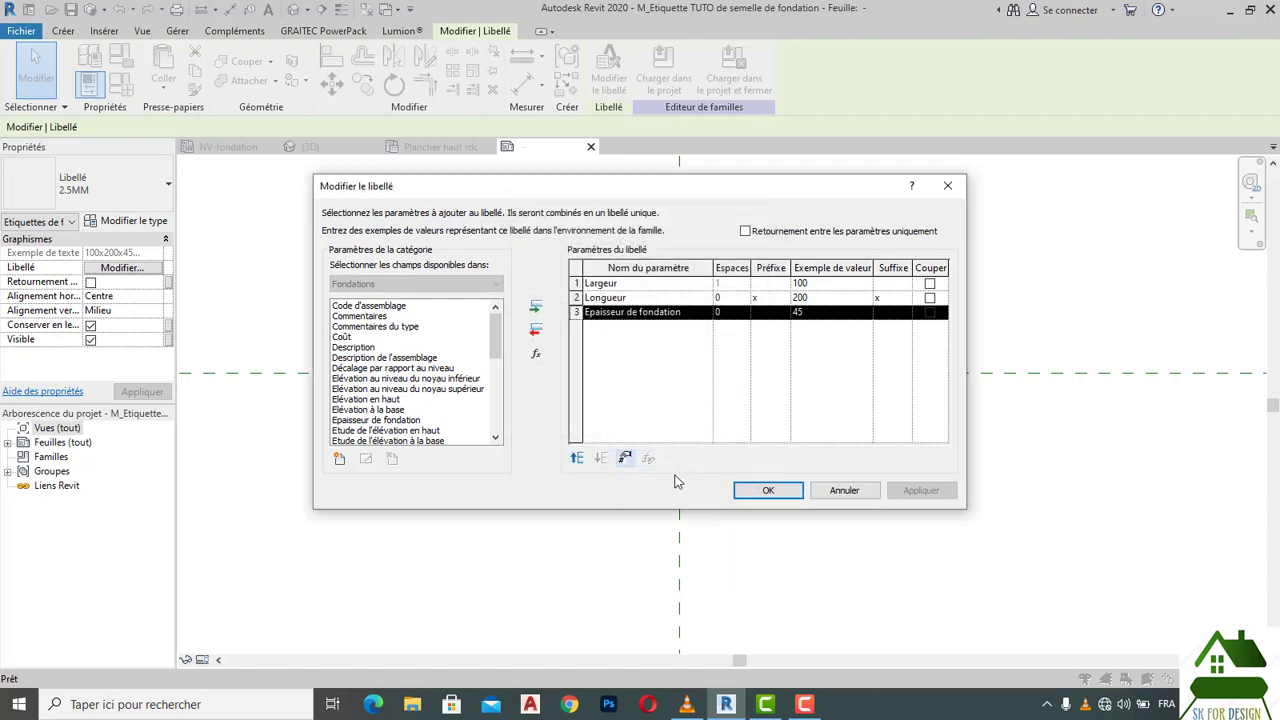
{"action": "left_click", "coordinate": [748, 489]}
{"action": "left_click", "coordinate": [758, 492]}
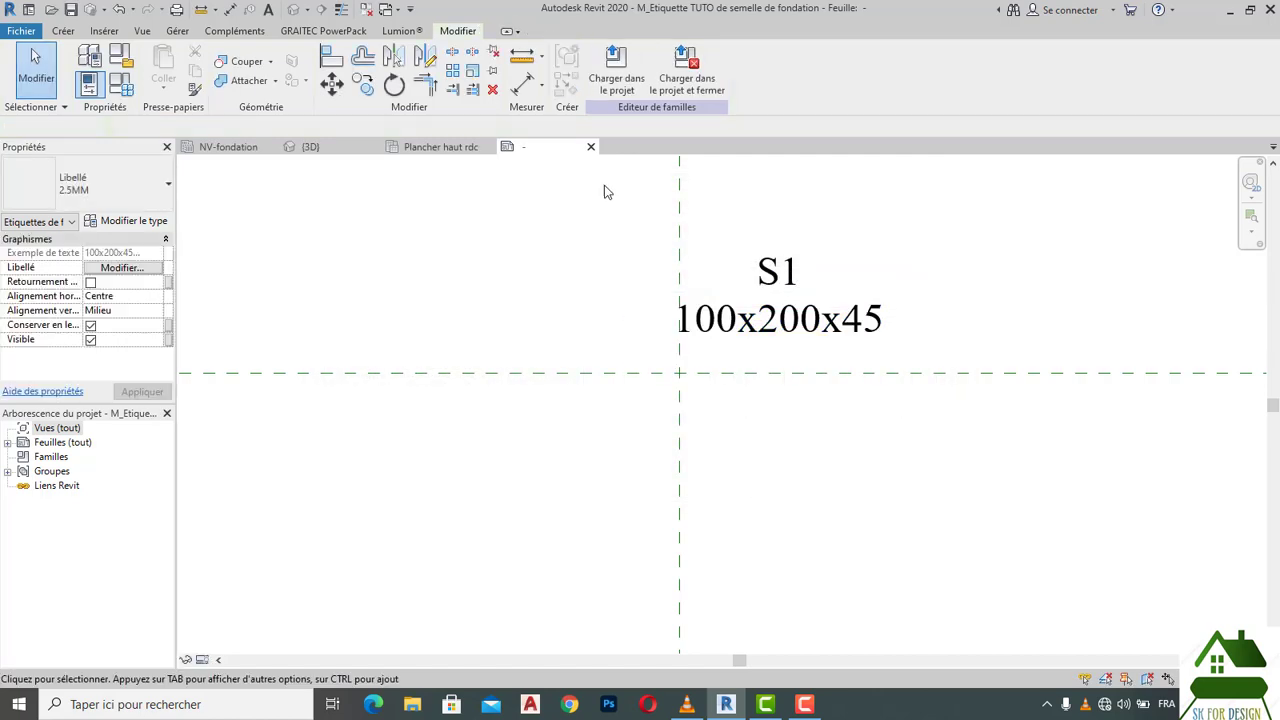
Step: Load the tag family with centimetre formats into the PLAN DE COFFRAGE project, replacing only the existing version
{"action": "left_click", "coordinate": [614, 80]}
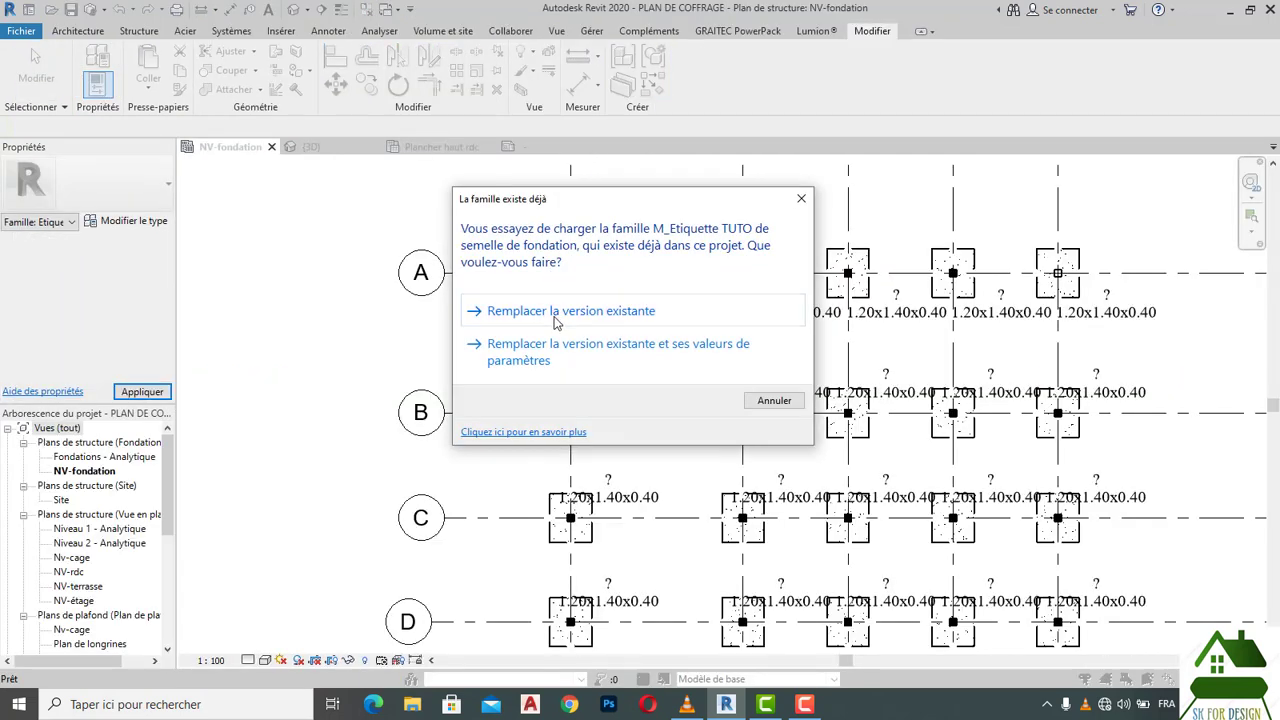
{"action": "left_click", "coordinate": [556, 316]}
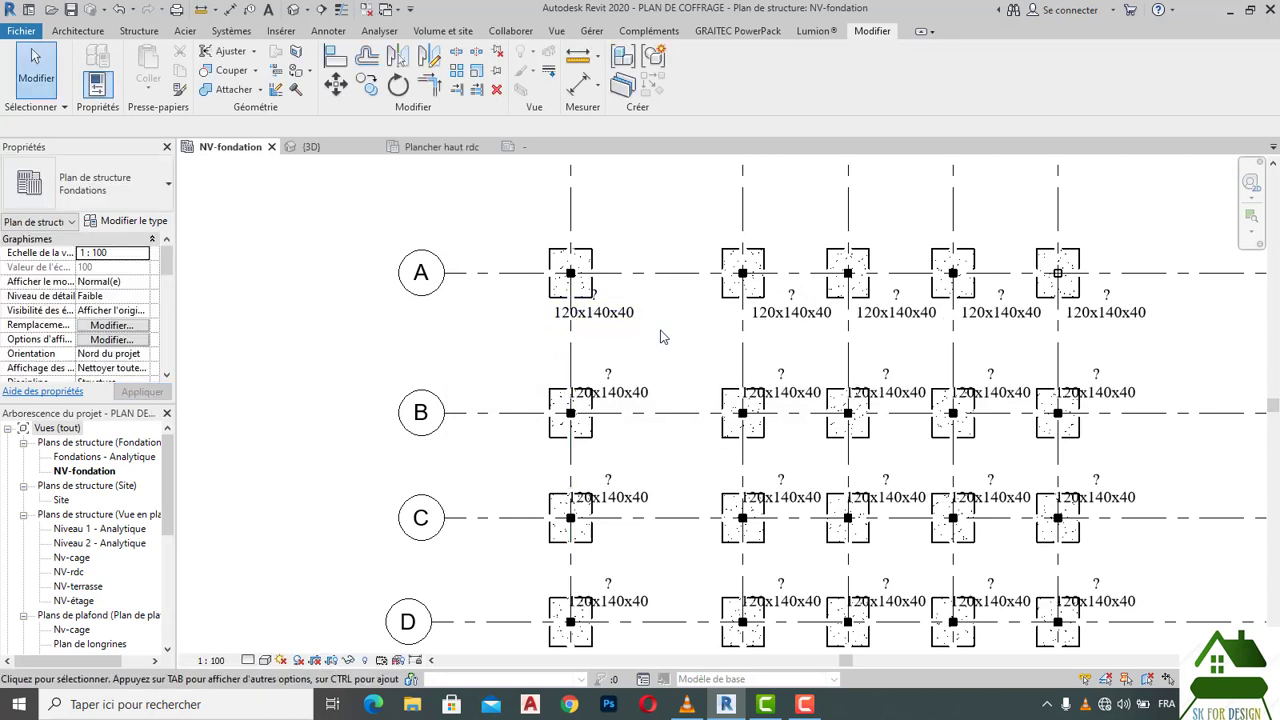
Step: Examine the updated footing tags on the NV-fondation plan and compare them with the label layout in the tag family
{"action": "scroll", "coordinate": [630, 232], "scroll_direction": "down", "scroll_amount": 1}
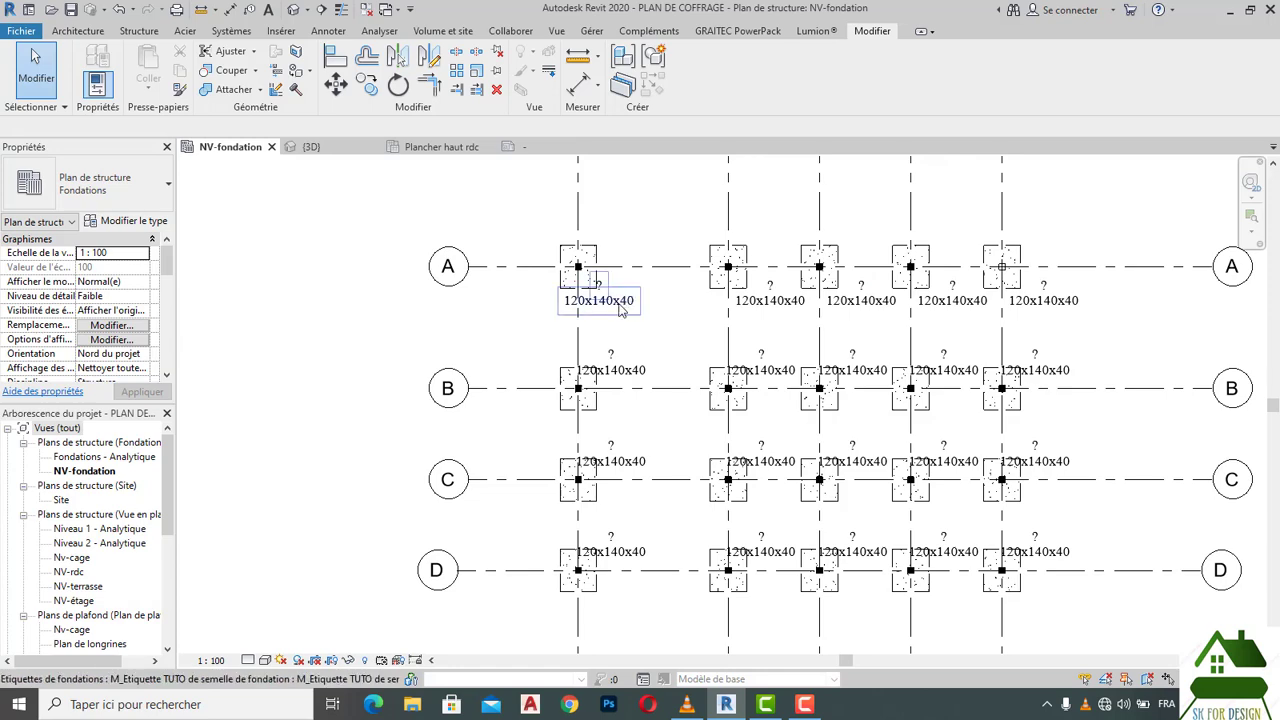
{"action": "scroll", "coordinate": [643, 302], "scroll_direction": "up", "scroll_amount": 1}
{"action": "scroll", "coordinate": [560, 306], "scroll_direction": "down", "scroll_amount": 2}
{"action": "scroll", "coordinate": [518, 306], "scroll_direction": "up", "scroll_amount": 1}
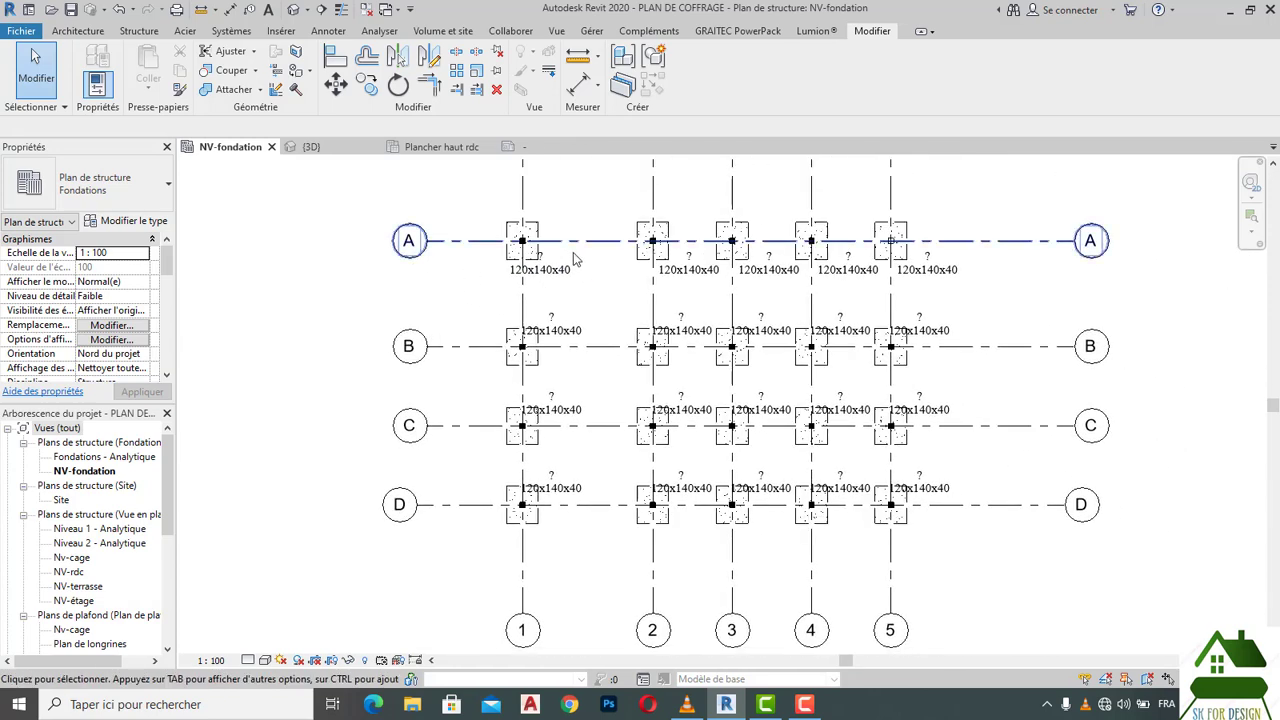
{"action": "scroll", "coordinate": [543, 270], "scroll_direction": "up", "scroll_amount": 1}
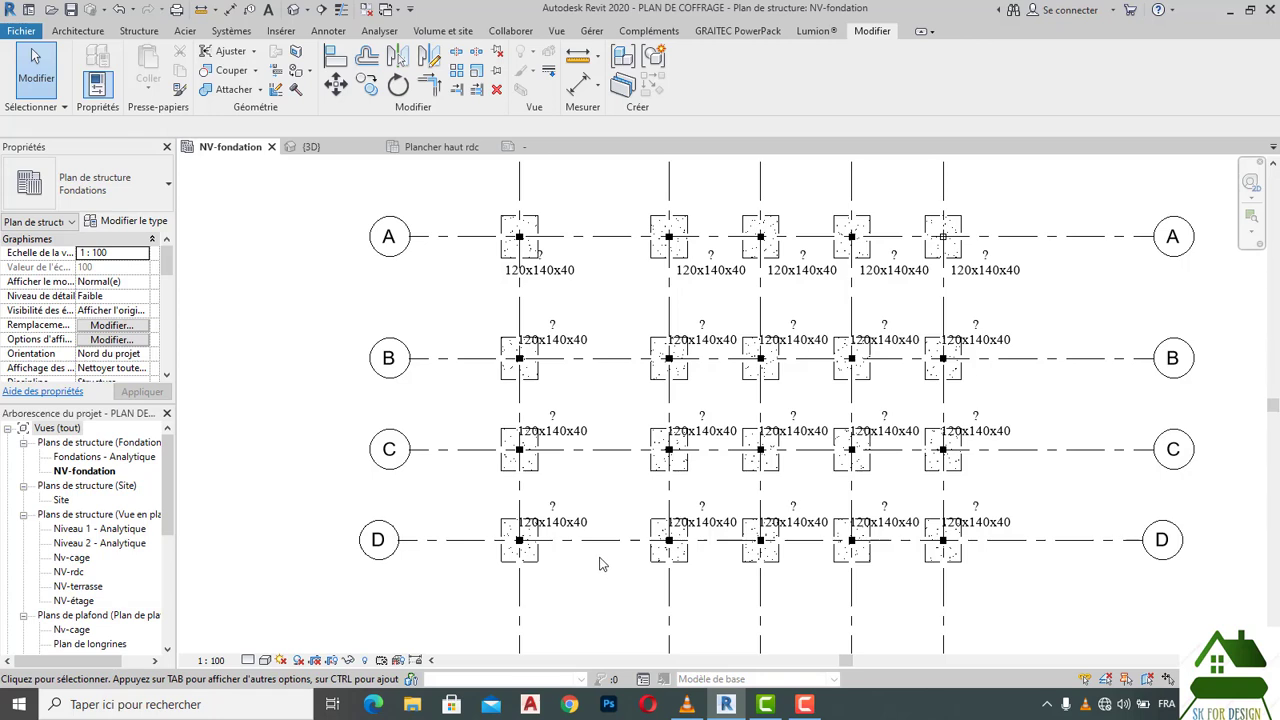
{"action": "left_click", "coordinate": [537, 147]}
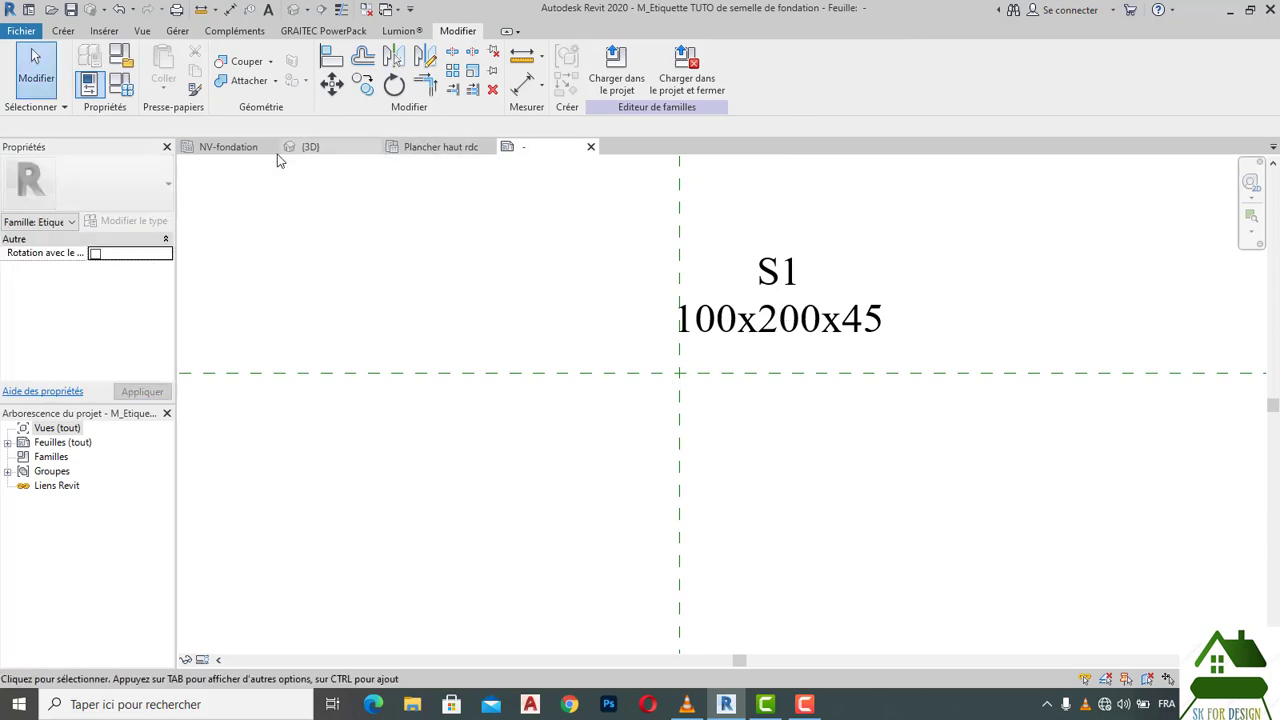
{"action": "left_click", "coordinate": [228, 151]}
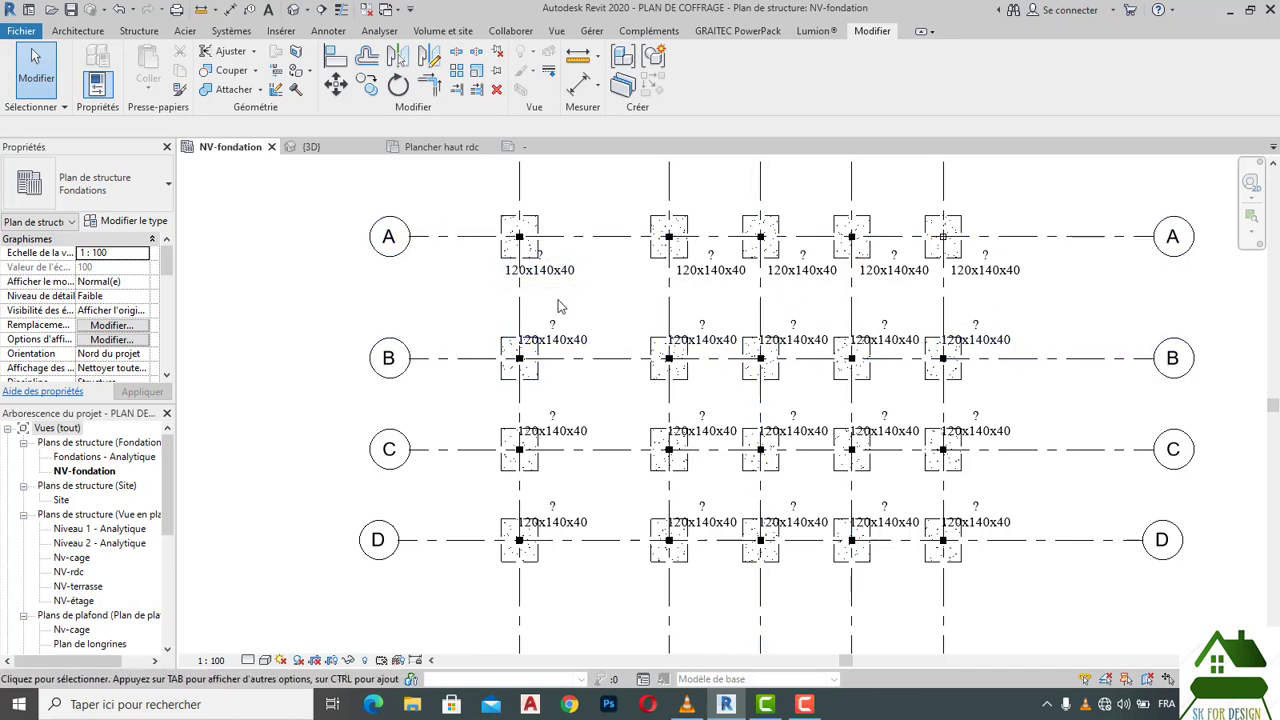
Step: Replace the question mark in the footing tag at axes A and 1 with S1
{"action": "scroll", "coordinate": [547, 286], "scroll_direction": "up", "scroll_amount": 2}
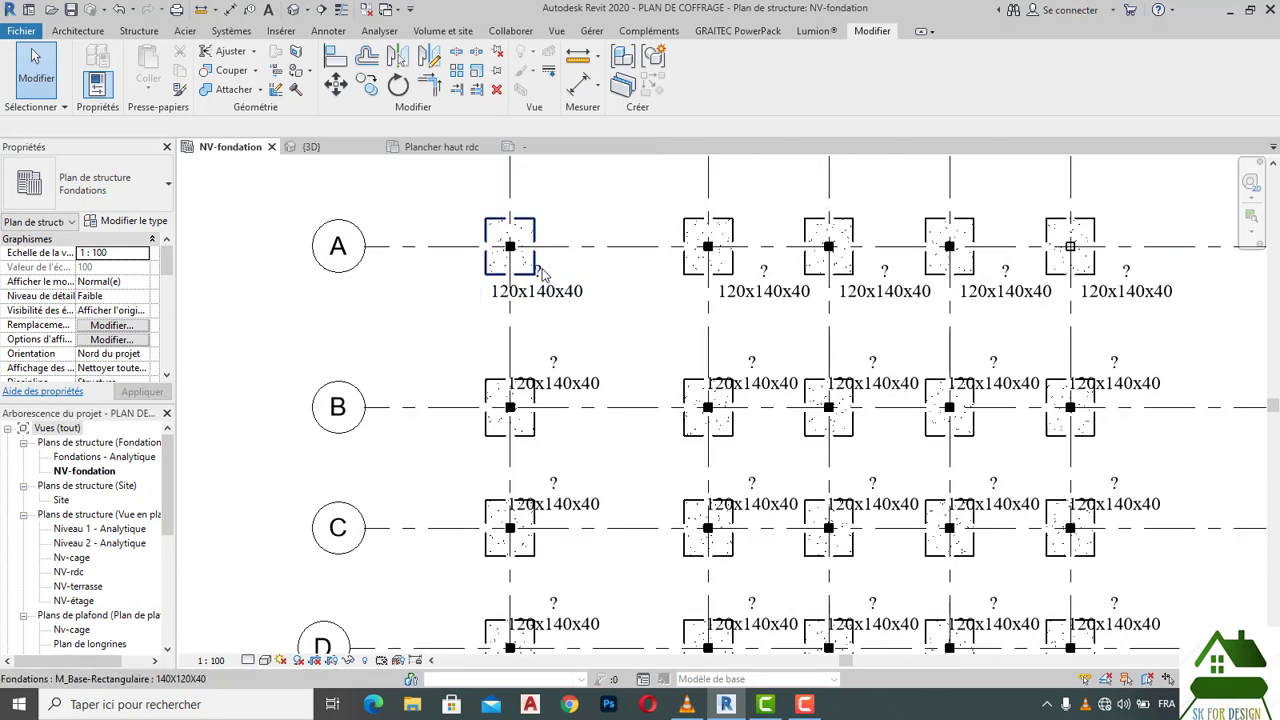
{"action": "left_click", "coordinate": [546, 271]}
{"action": "left_click", "coordinate": [545, 267]}
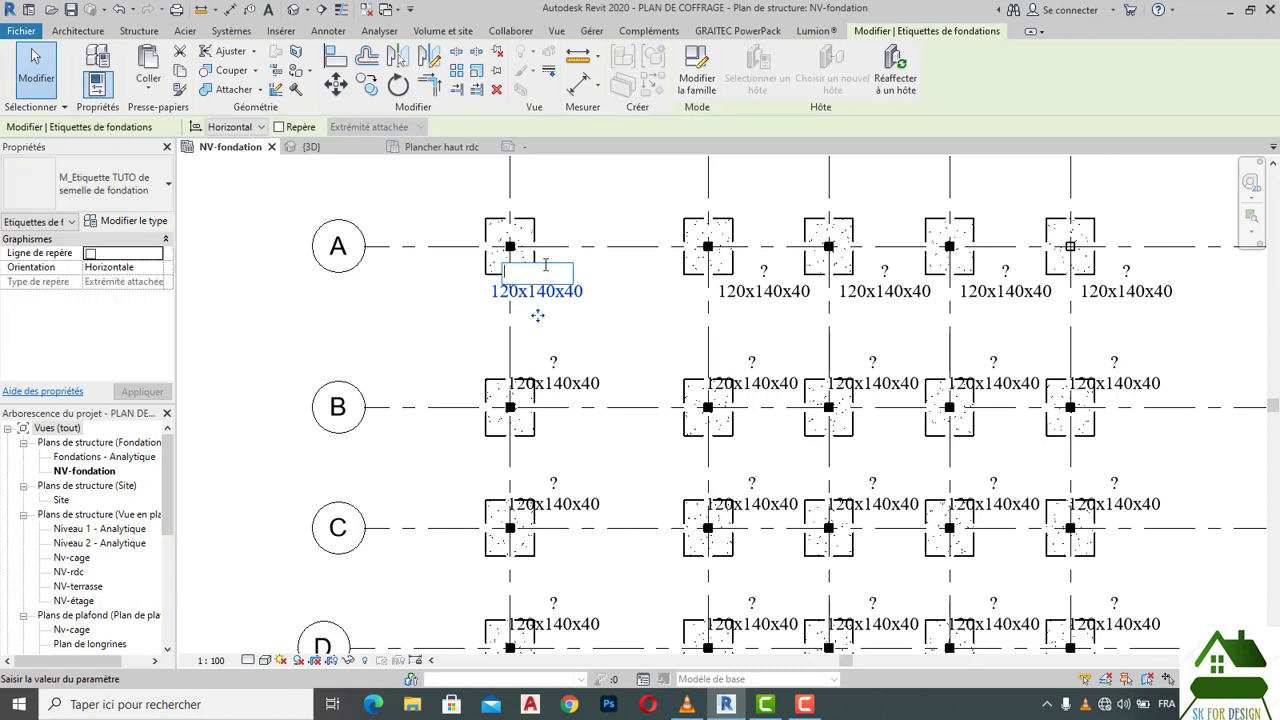
{"action": "key", "text": "Return"}
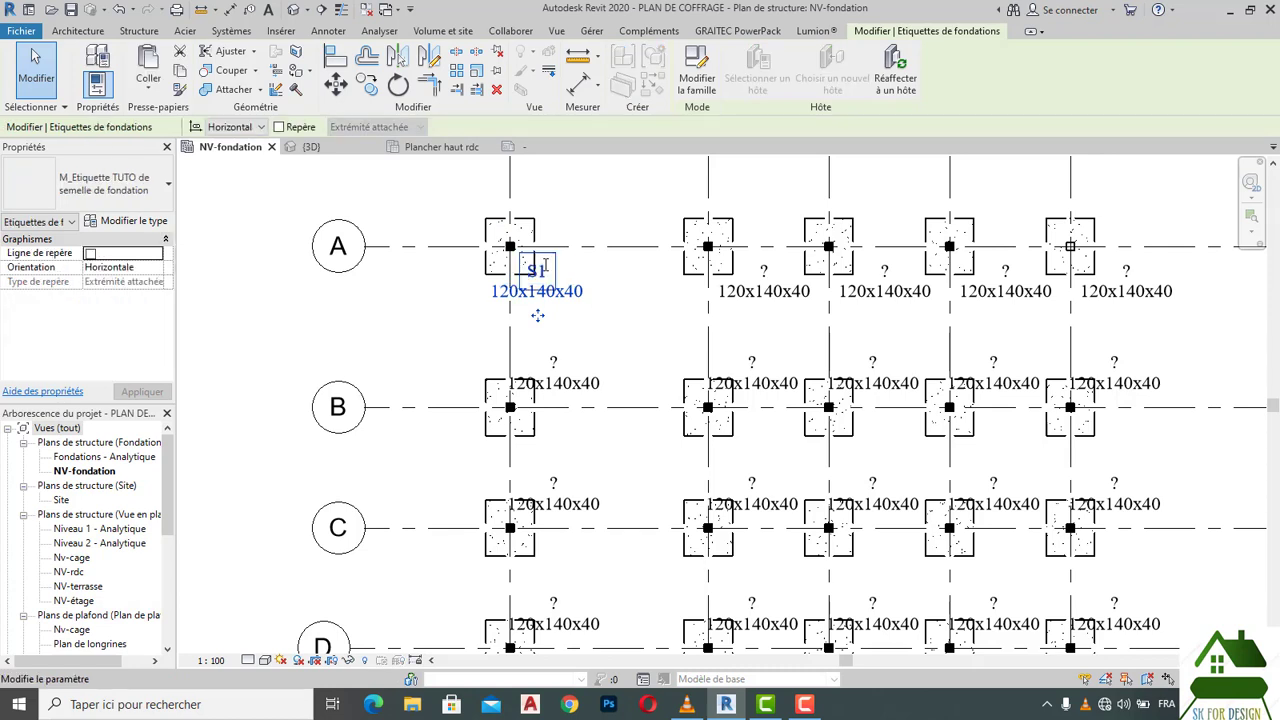
{"action": "left_click", "coordinate": [461, 330]}
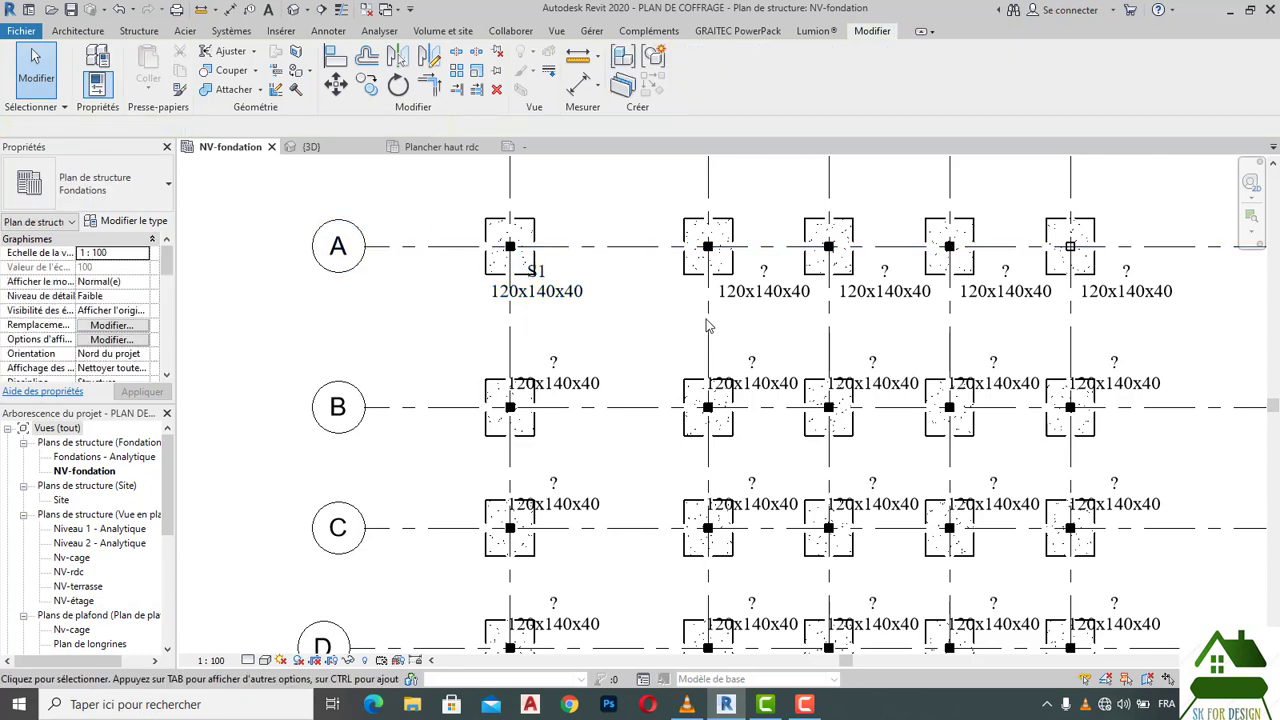
Step: Name the footing at axes A and 2 as S2 directly in its tag
{"action": "left_click", "coordinate": [767, 271]}
{"action": "left_click", "coordinate": [767, 270]}
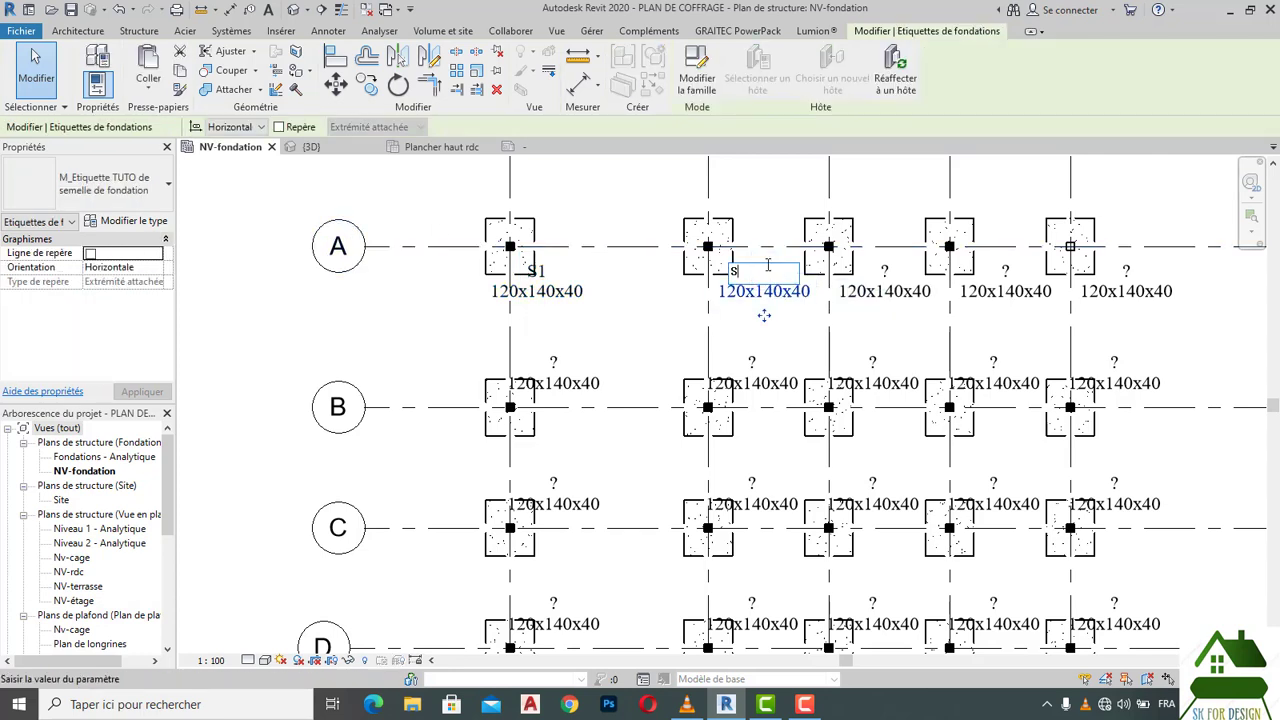
{"action": "key", "text": "Return"}
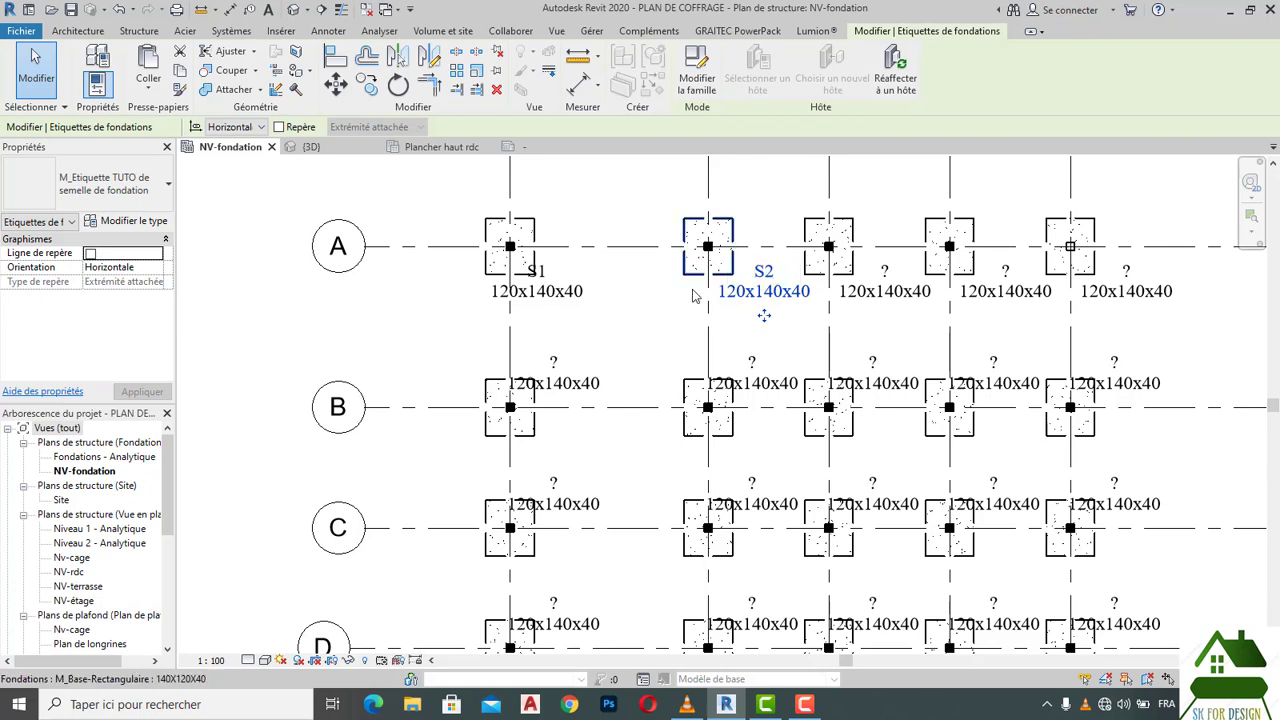
{"action": "left_click", "coordinate": [658, 343]}
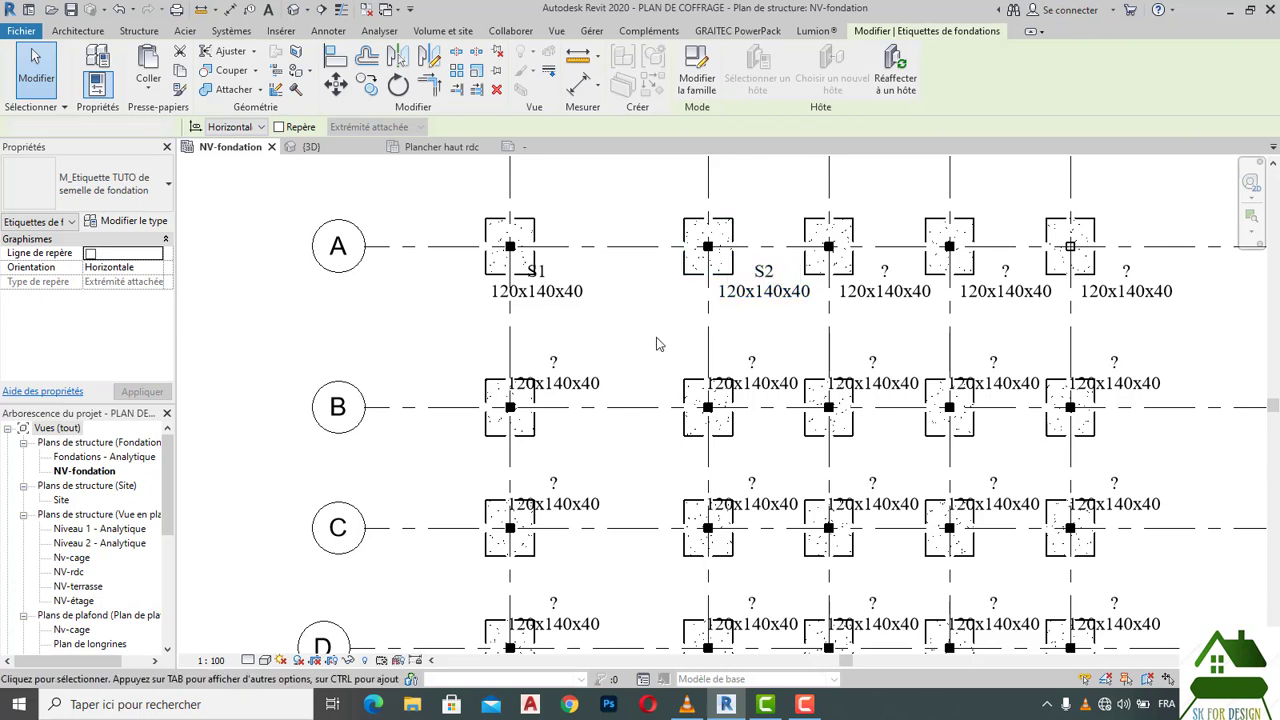
Step: Enter S4 as the name in the footing tag at axes A and 3
{"action": "double_click", "coordinate": [884, 270]}
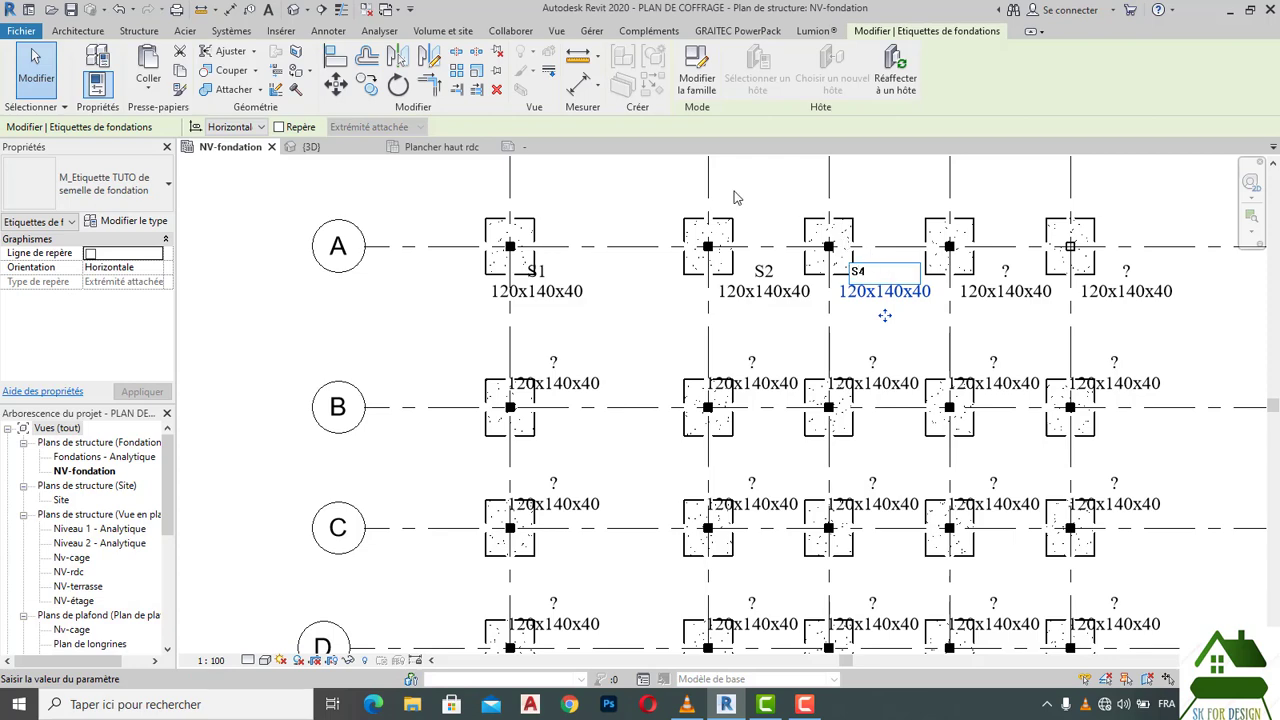
{"action": "type", "text": "S4"}
{"action": "key", "text": "Return"}
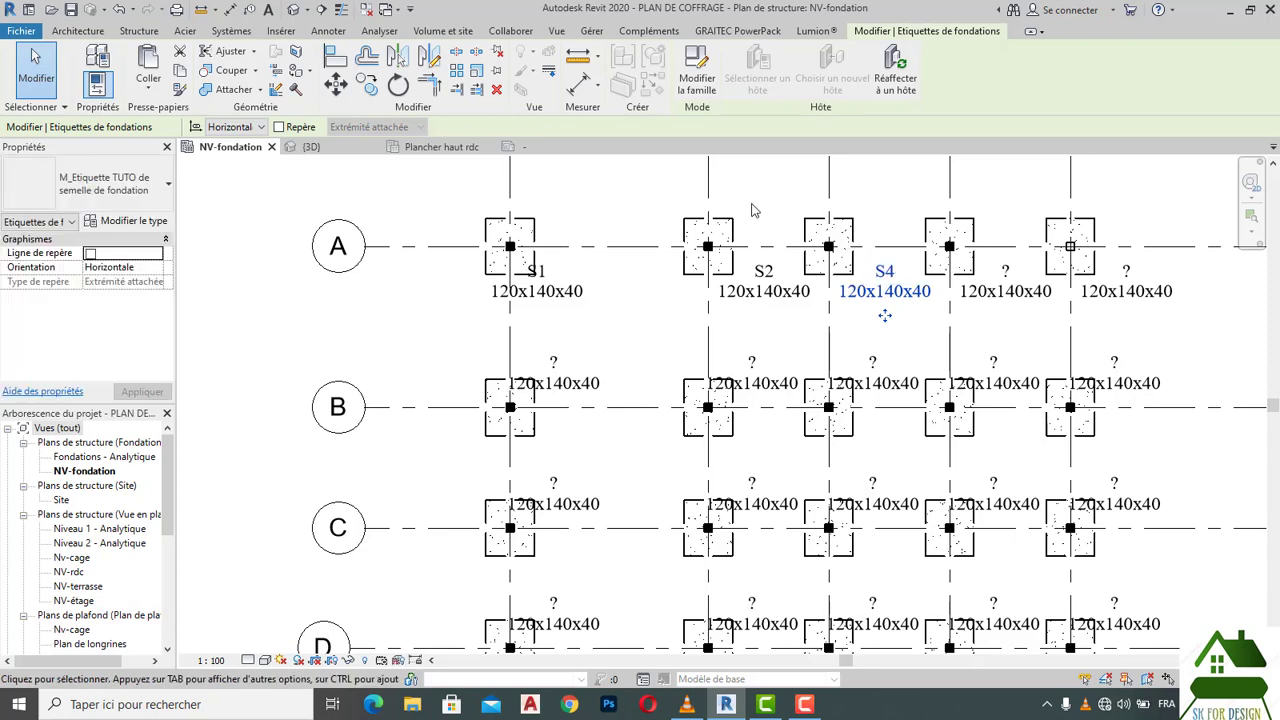
{"action": "scroll", "coordinate": [754, 210], "scroll_direction": "down", "scroll_amount": 1}
{"action": "left_click", "coordinate": [652, 285]}
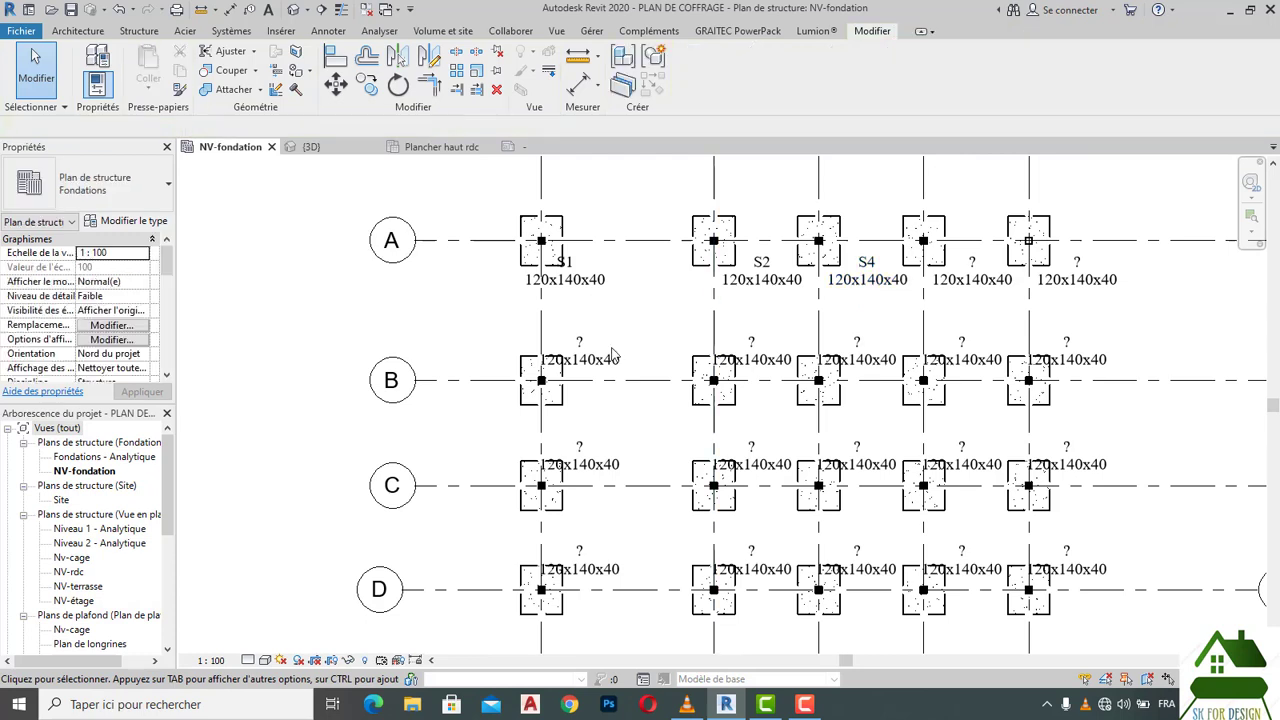
Step: Enter S5 as the comment of the footing at axes B and 1 in its instance properties
{"action": "left_click", "coordinate": [564, 412]}
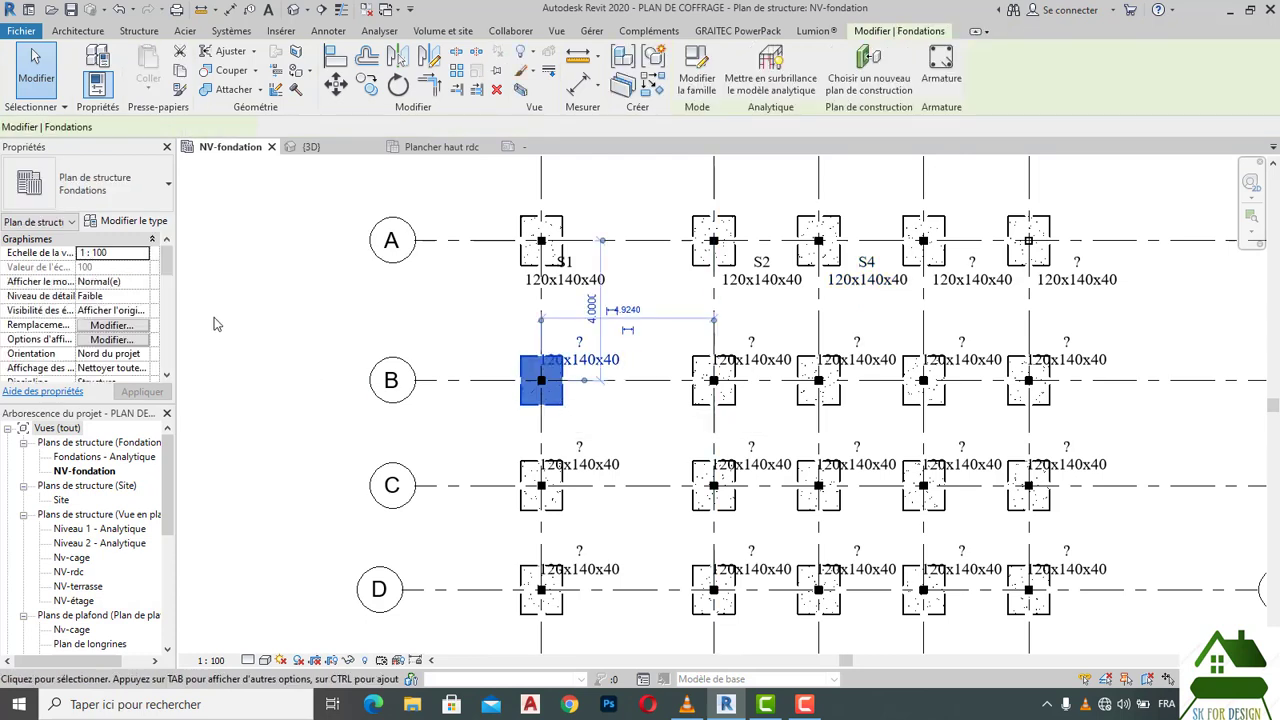
{"action": "scroll", "coordinate": [135, 318], "scroll_direction": "down", "scroll_amount": 2}
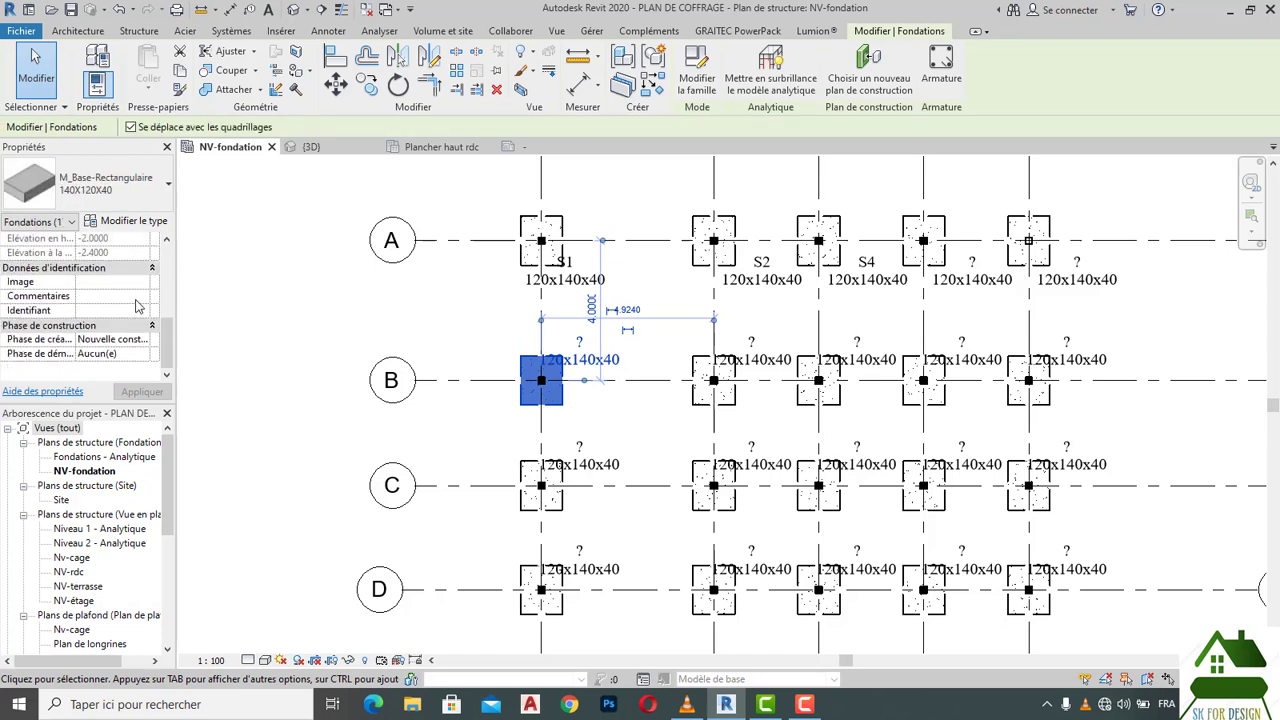
{"action": "left_click", "coordinate": [112, 296]}
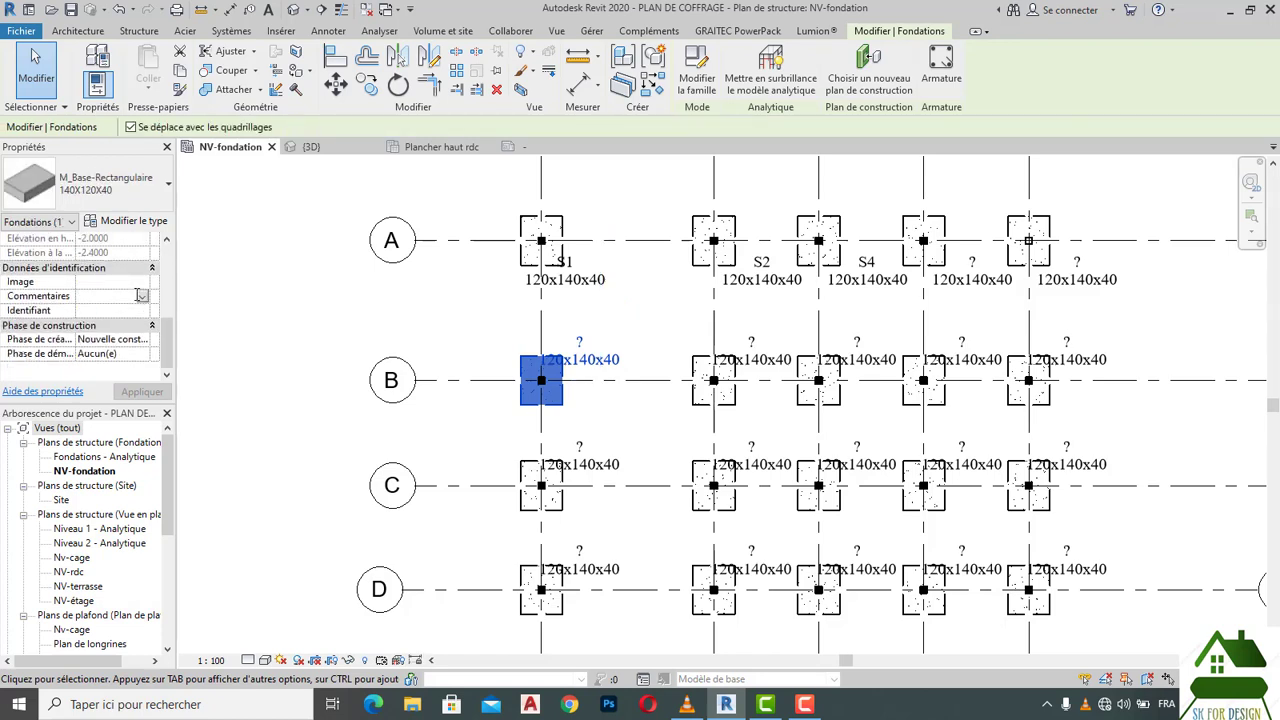
{"action": "type", "text": "S"}
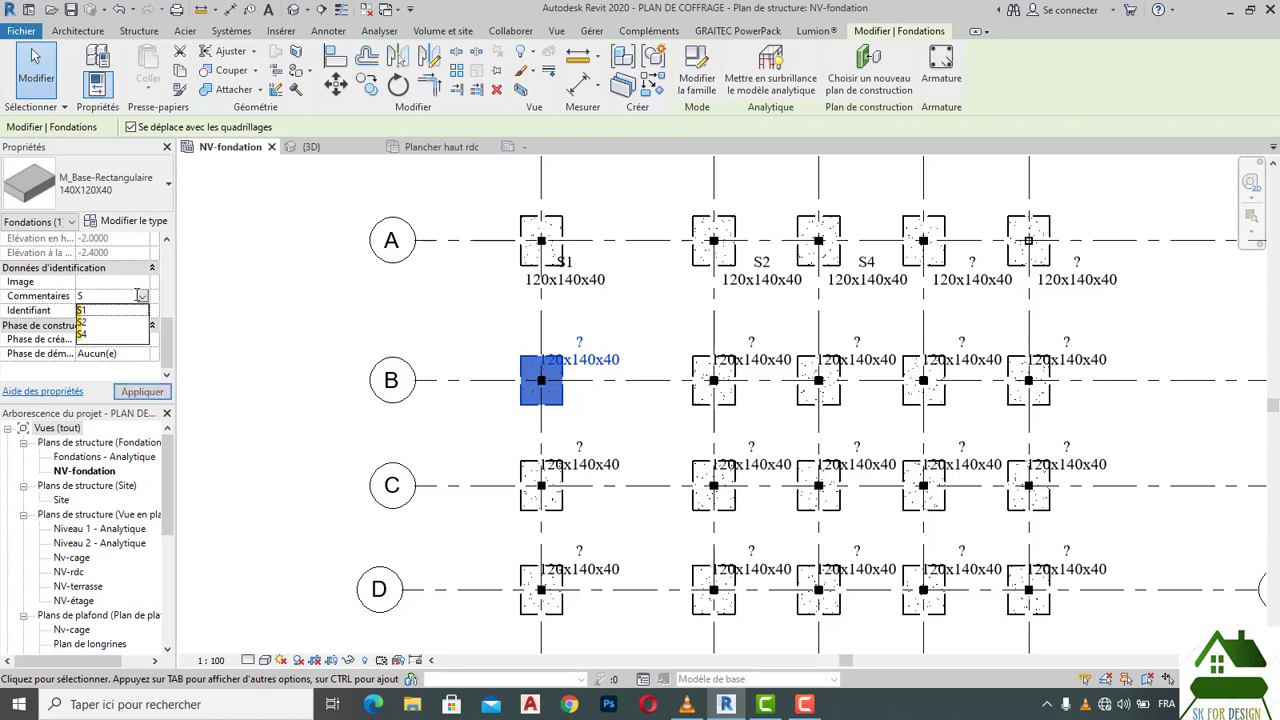
{"action": "type", "text": "5"}
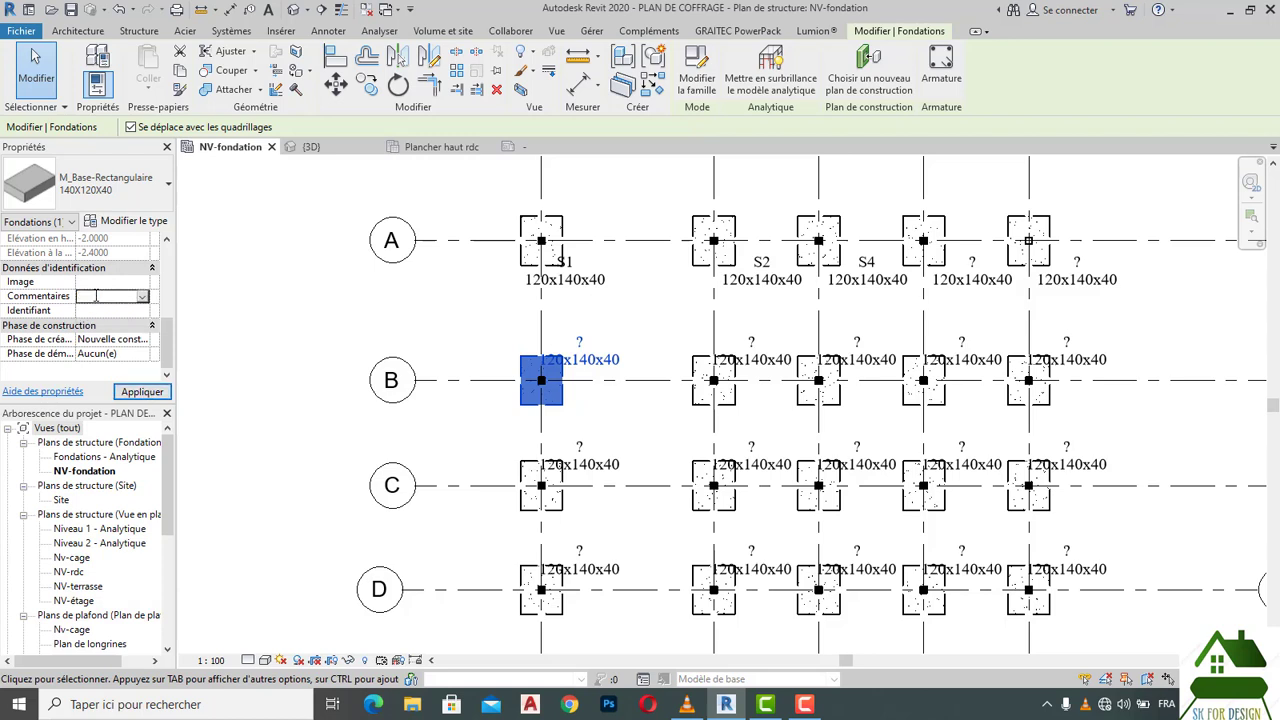
{"action": "left_click", "coordinate": [140, 392]}
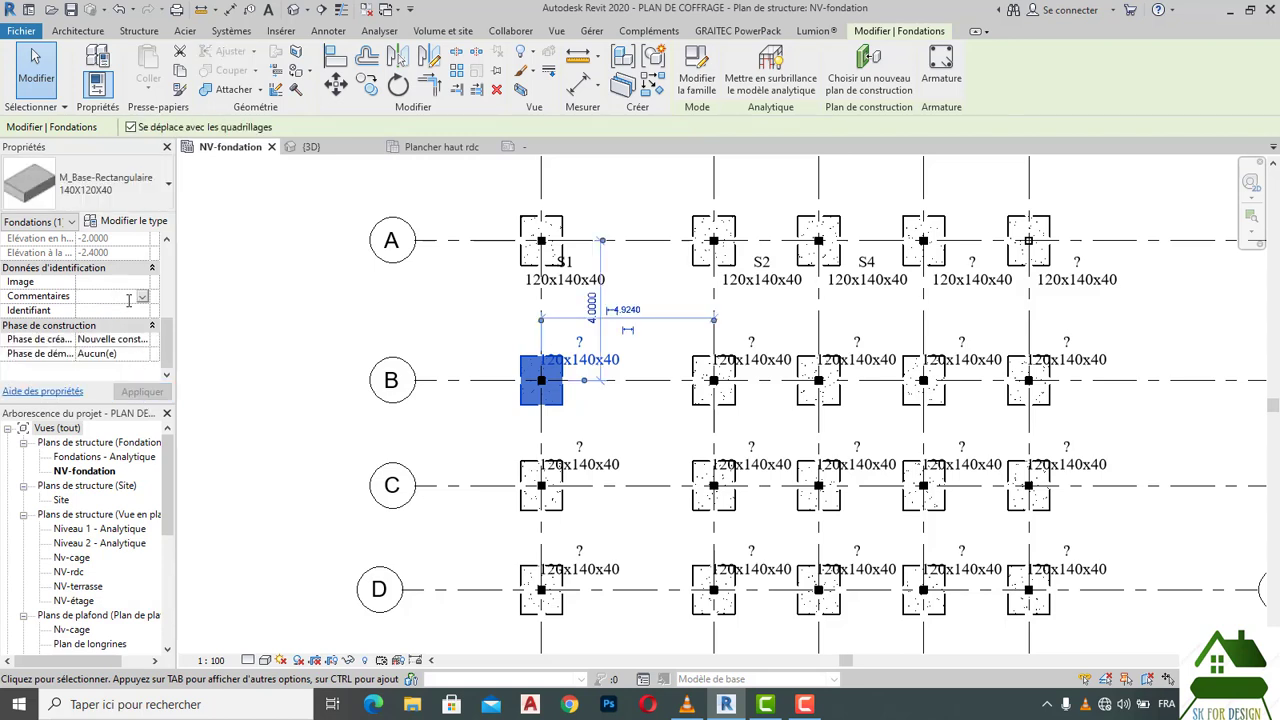
{"action": "type", "text": "S"}
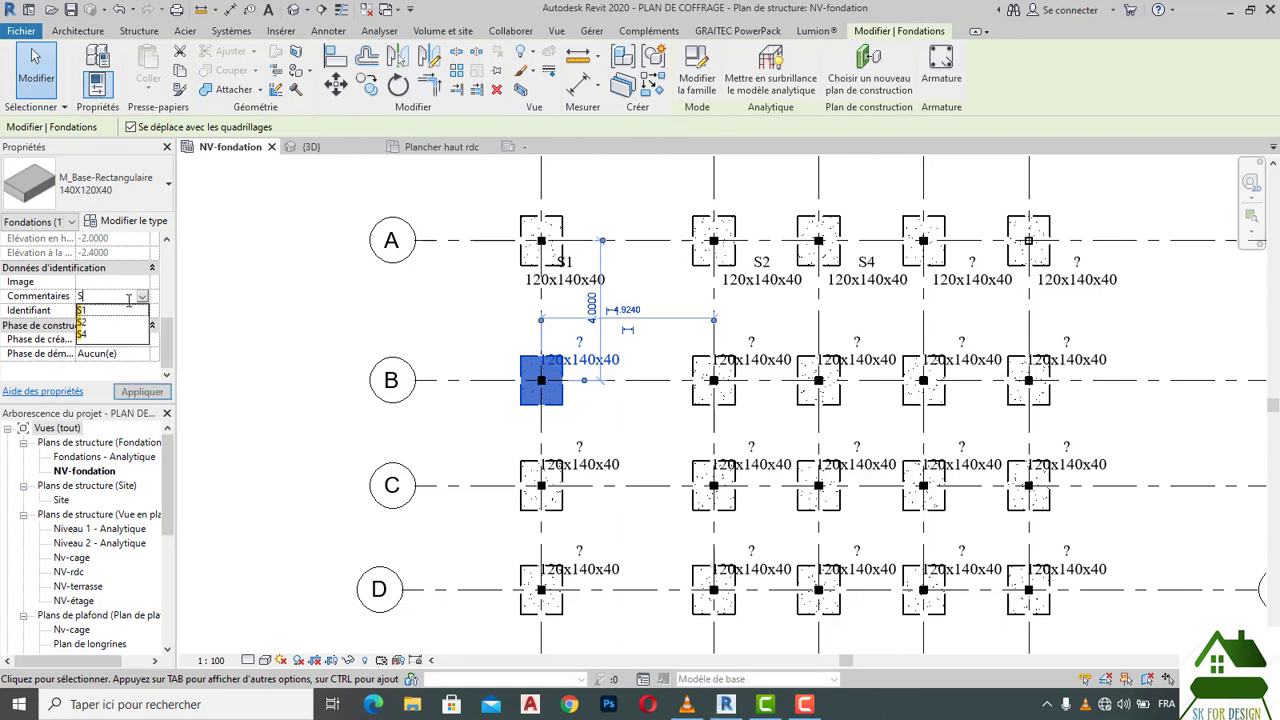
{"action": "type", "text": "5"}
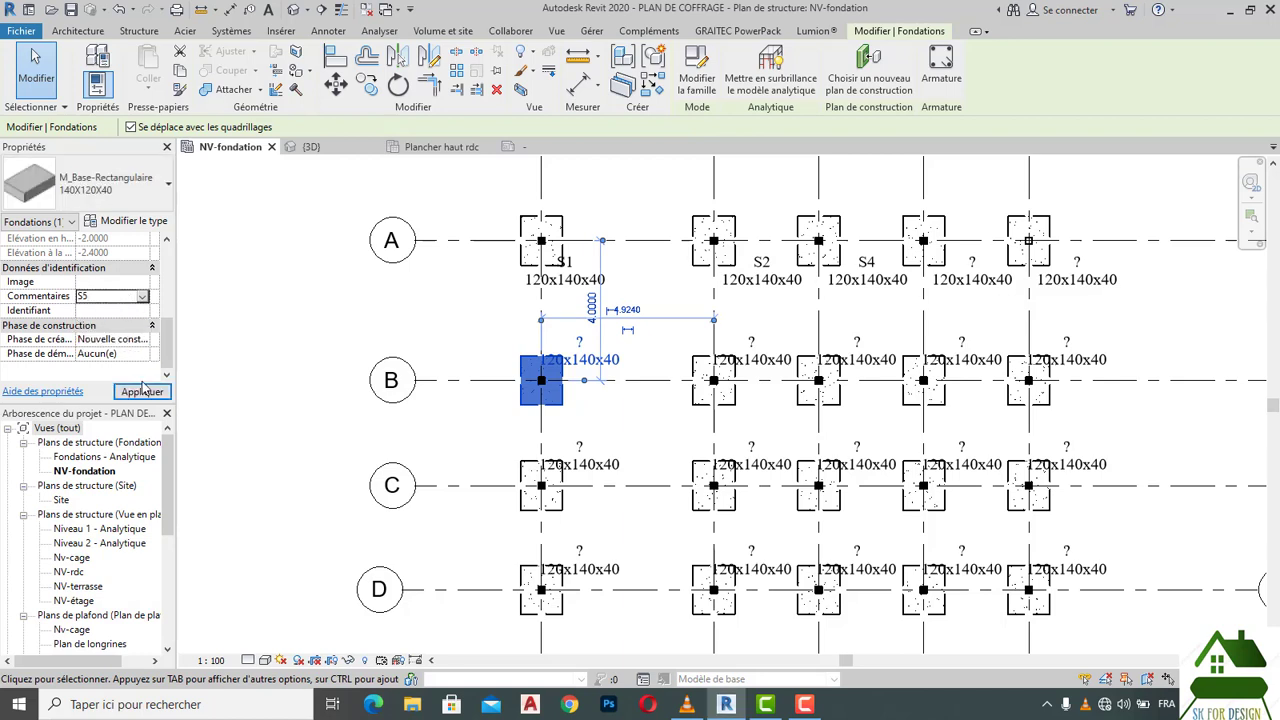
{"action": "left_click", "coordinate": [420, 316]}
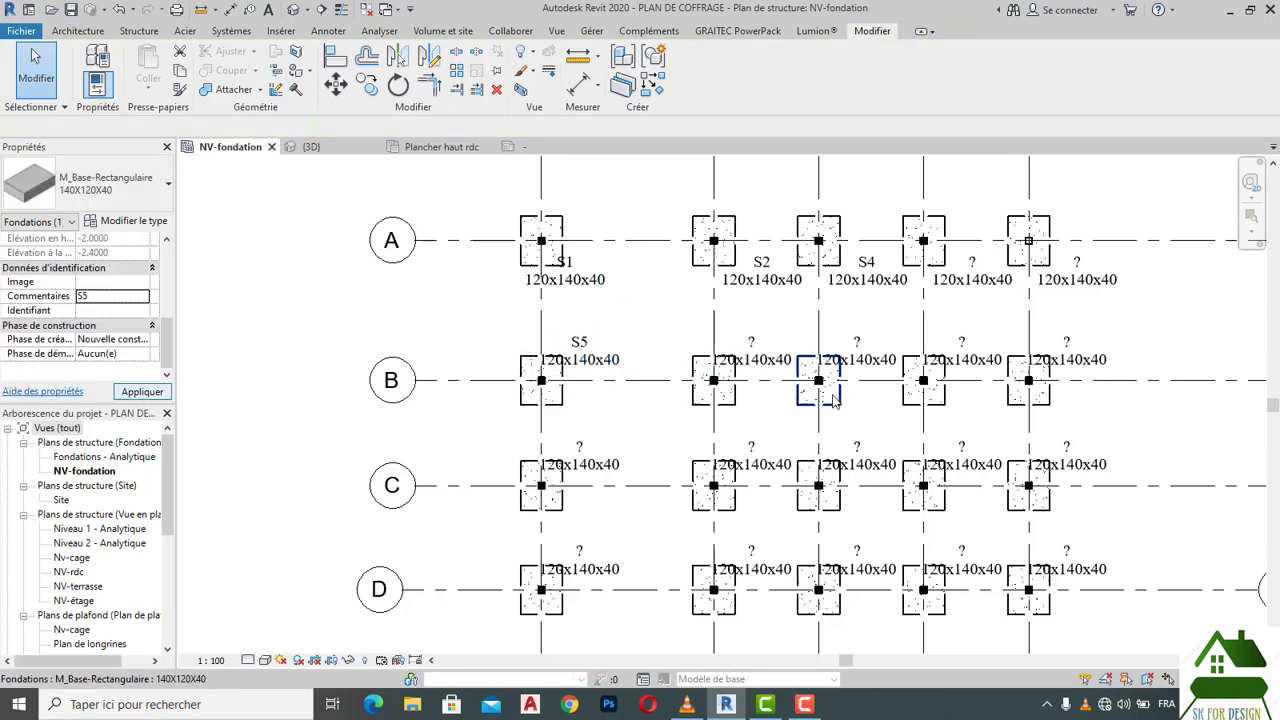
Step: Assign the existing comment value S4 to the footing at axes B and 2 and apply it
{"action": "left_click", "coordinate": [738, 399]}
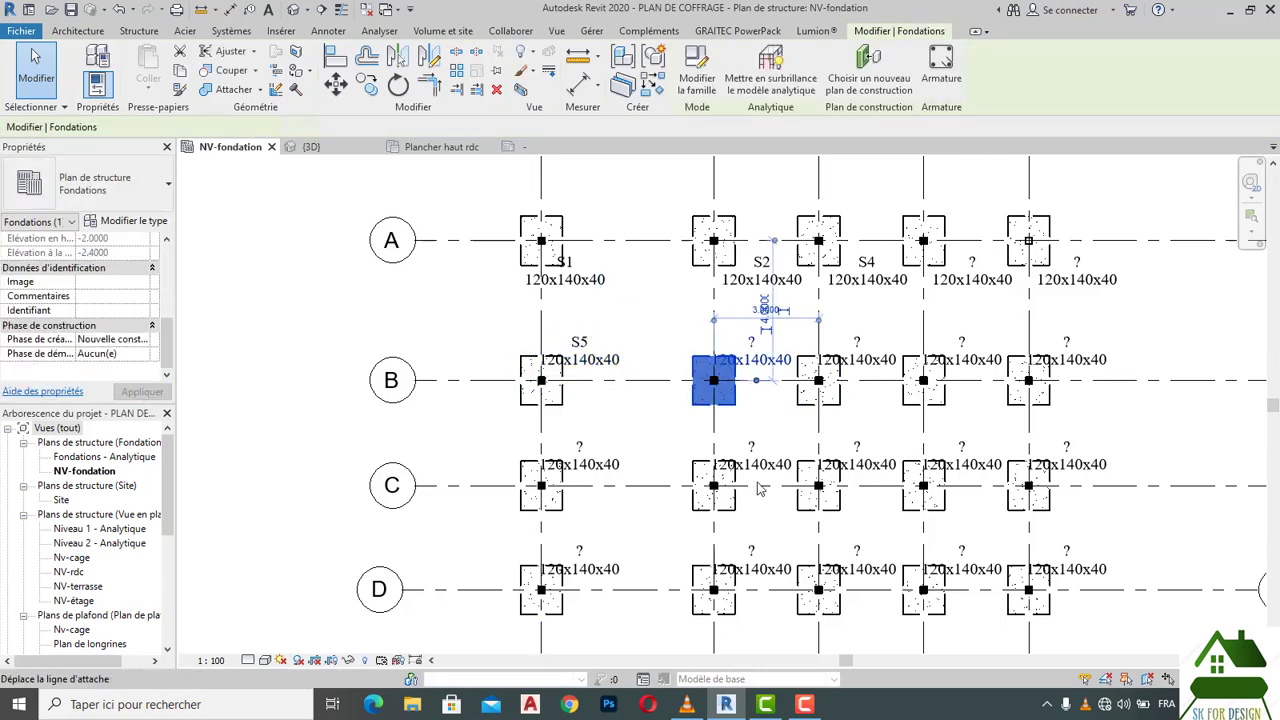
{"action": "left_click", "coordinate": [143, 298]}
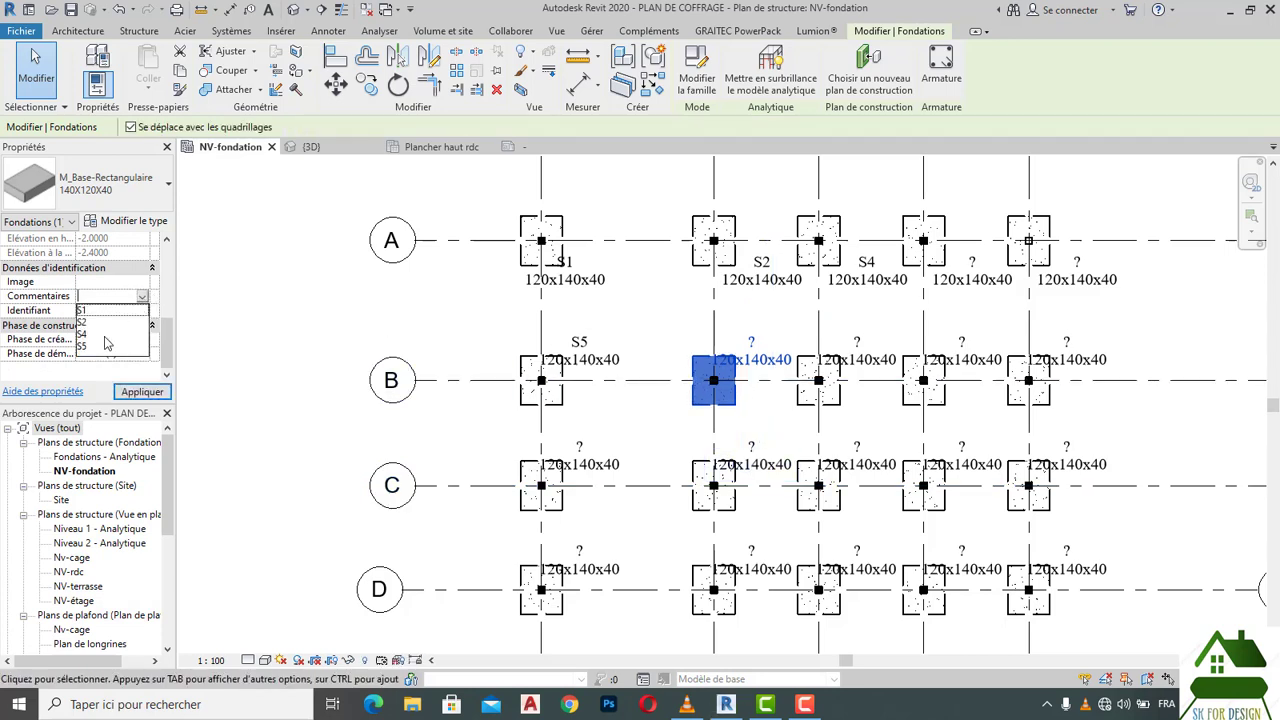
{"action": "left_click", "coordinate": [86, 334]}
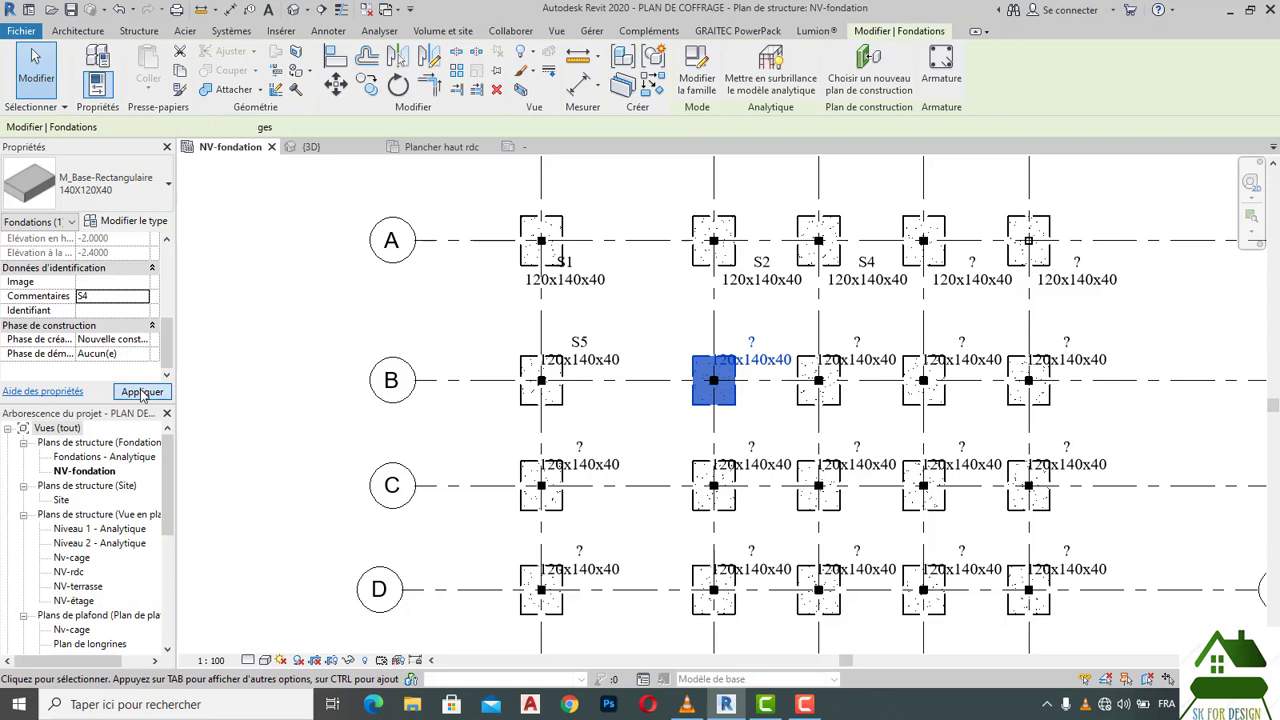
{"action": "left_click", "coordinate": [143, 392]}
{"action": "left_click", "coordinate": [268, 352]}
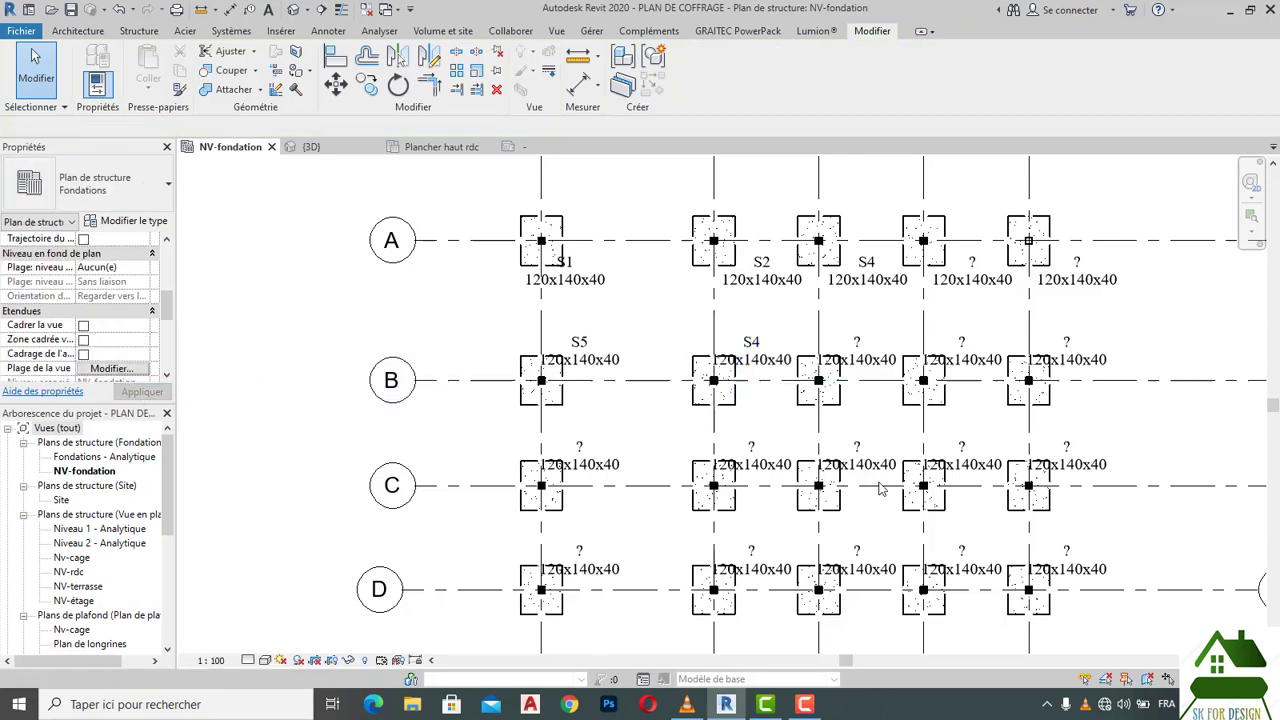
Step: Set the comment of the footing at axes B and 4 to the existing value S4
{"action": "left_click", "coordinate": [919, 400]}
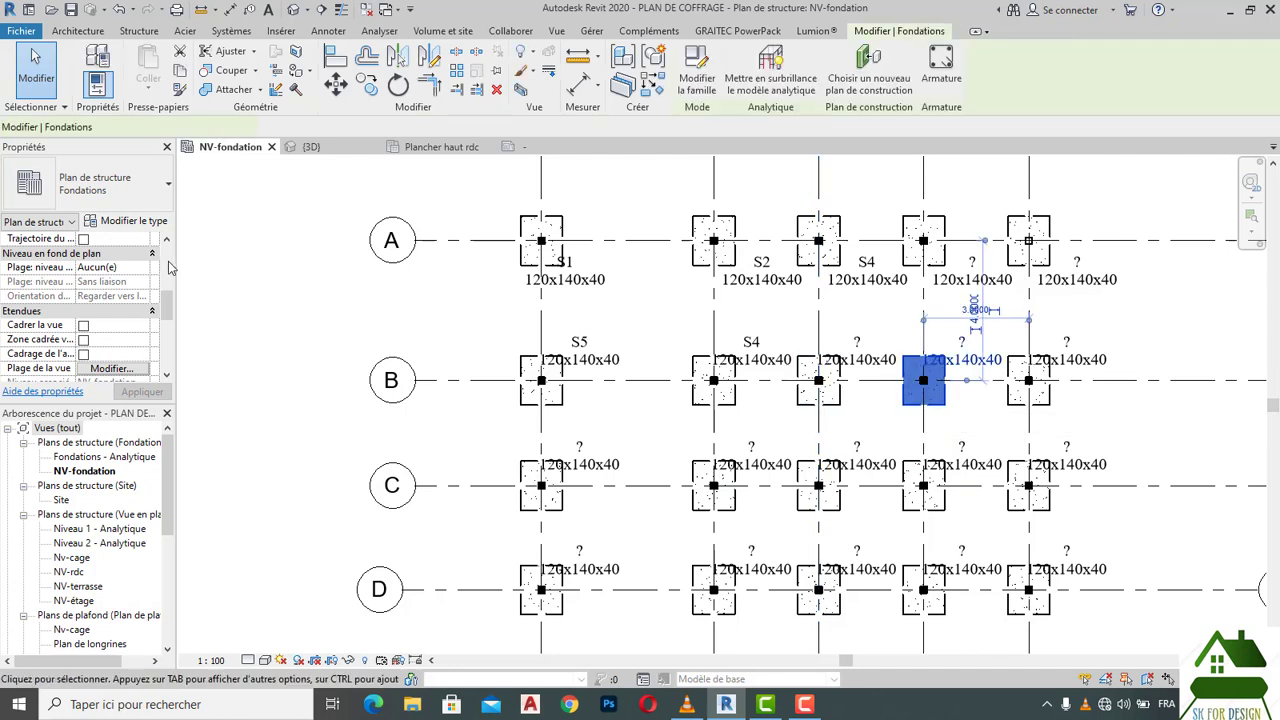
{"action": "scroll", "coordinate": [155, 268], "scroll_direction": "down", "scroll_amount": 5}
{"action": "left_click", "coordinate": [145, 297]}
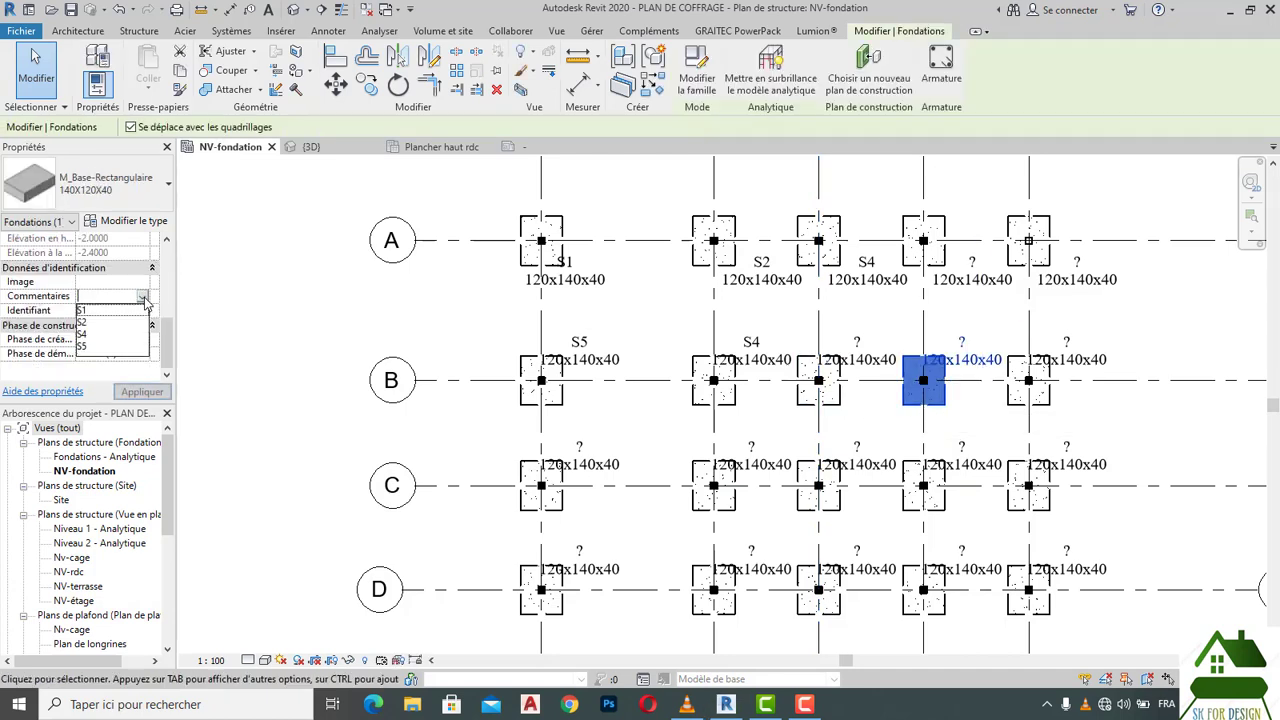
{"action": "left_click", "coordinate": [90, 334]}
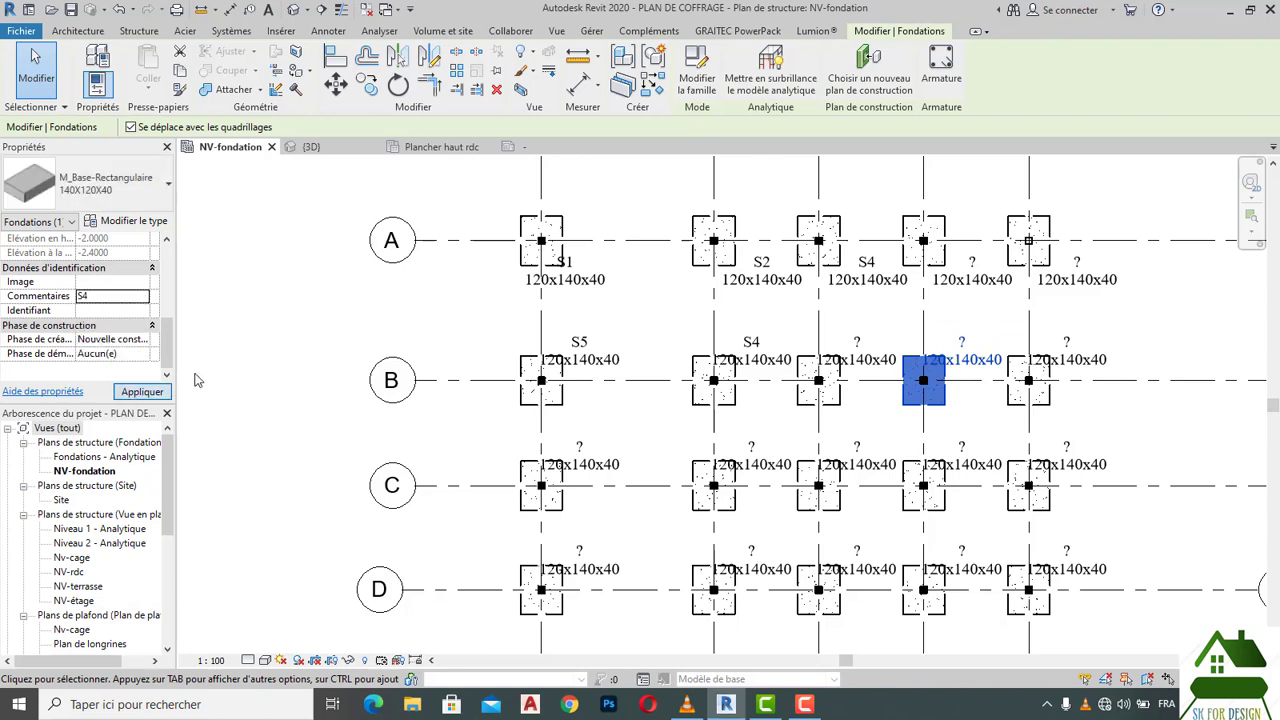
{"action": "left_click", "coordinate": [323, 271]}
Step: Select all five footings along axis D together and set their shared comment to S2
{"action": "scroll", "coordinate": [323, 268], "scroll_direction": "down", "scroll_amount": 2}
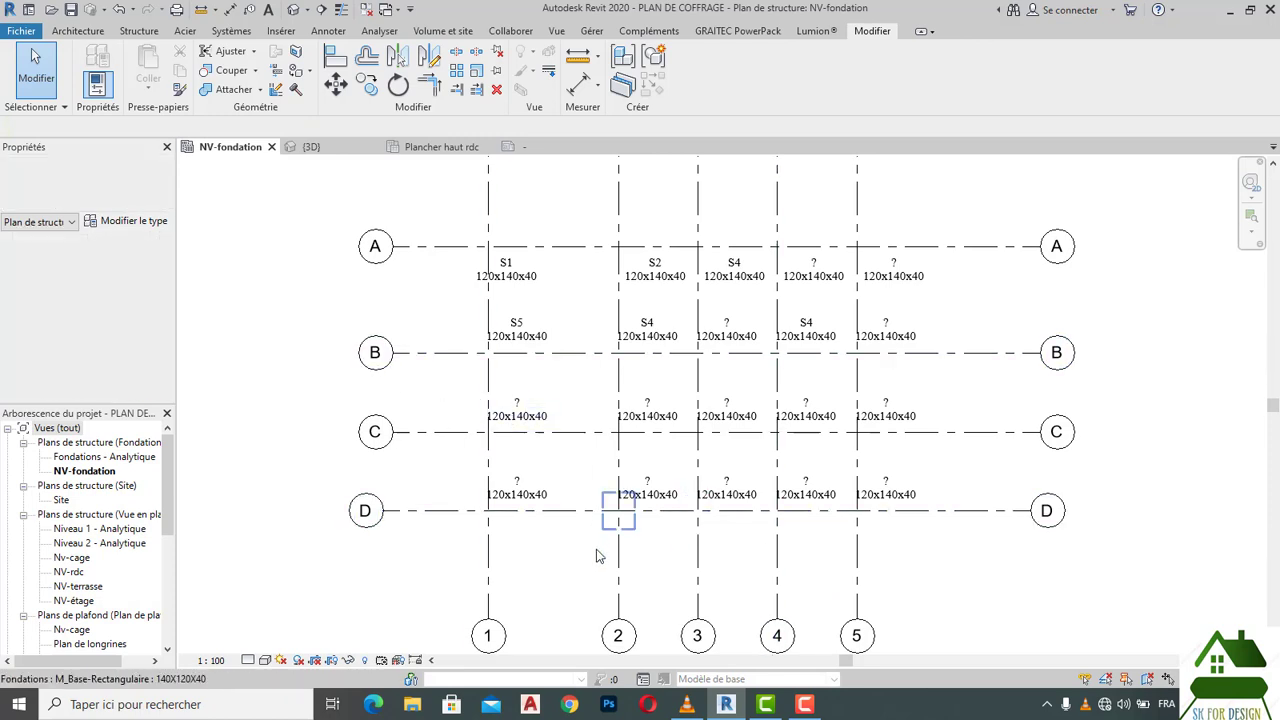
{"action": "scroll", "coordinate": [595, 555], "scroll_direction": "up", "scroll_amount": 3}
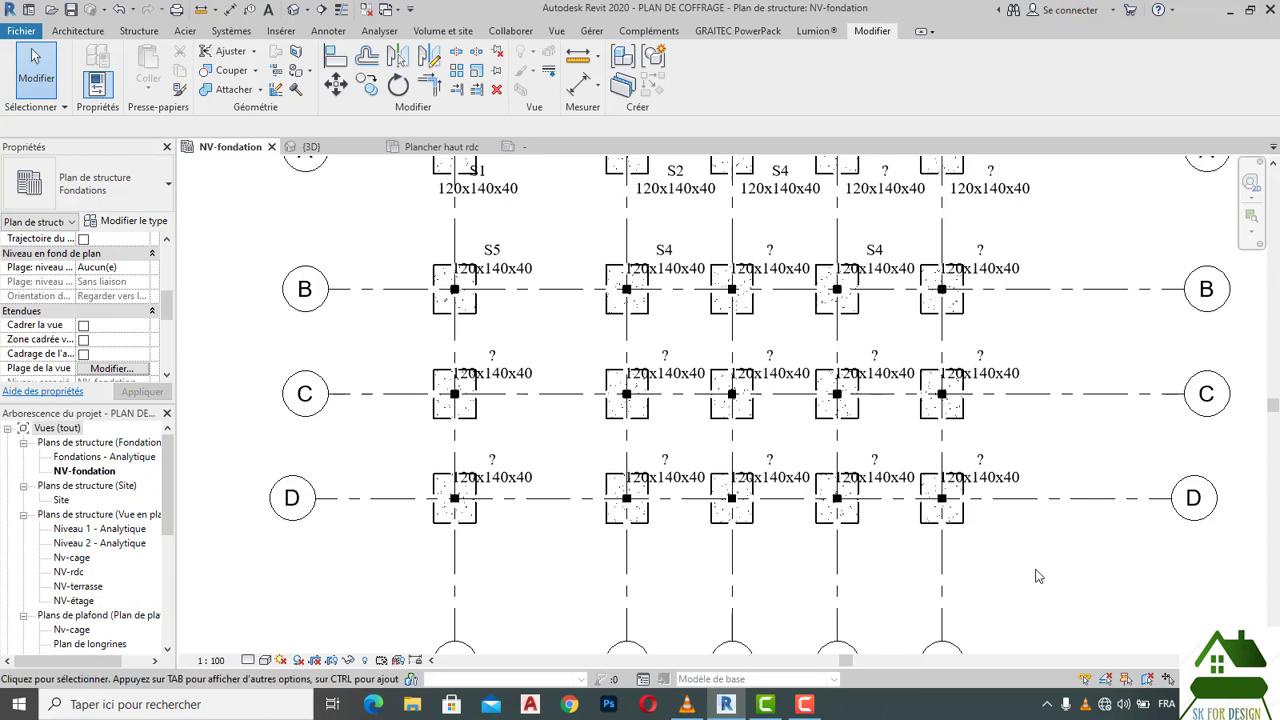
{"action": "left_click", "coordinate": [961, 522]}
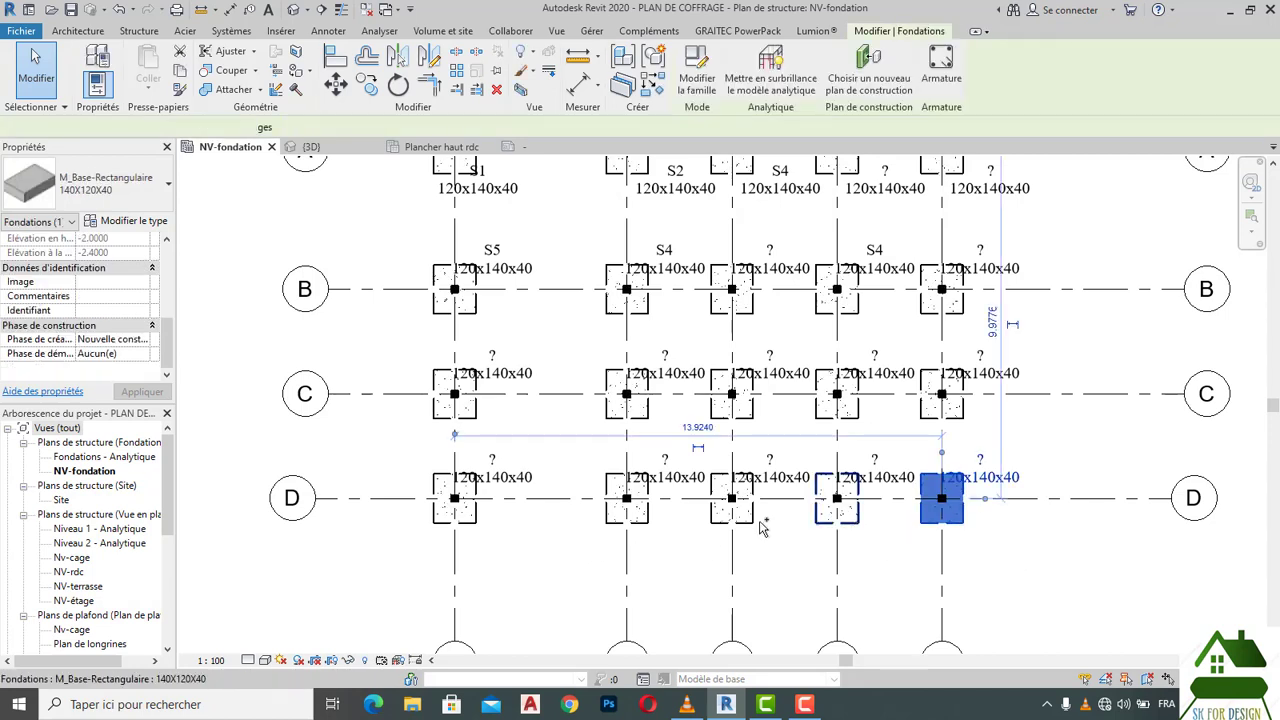
{"action": "left_click", "coordinate": [760, 528], "text": "ctrl"}
{"action": "left_click", "coordinate": [745, 520], "text": "ctrl"}
{"action": "left_click", "coordinate": [650, 520], "text": "ctrl"}
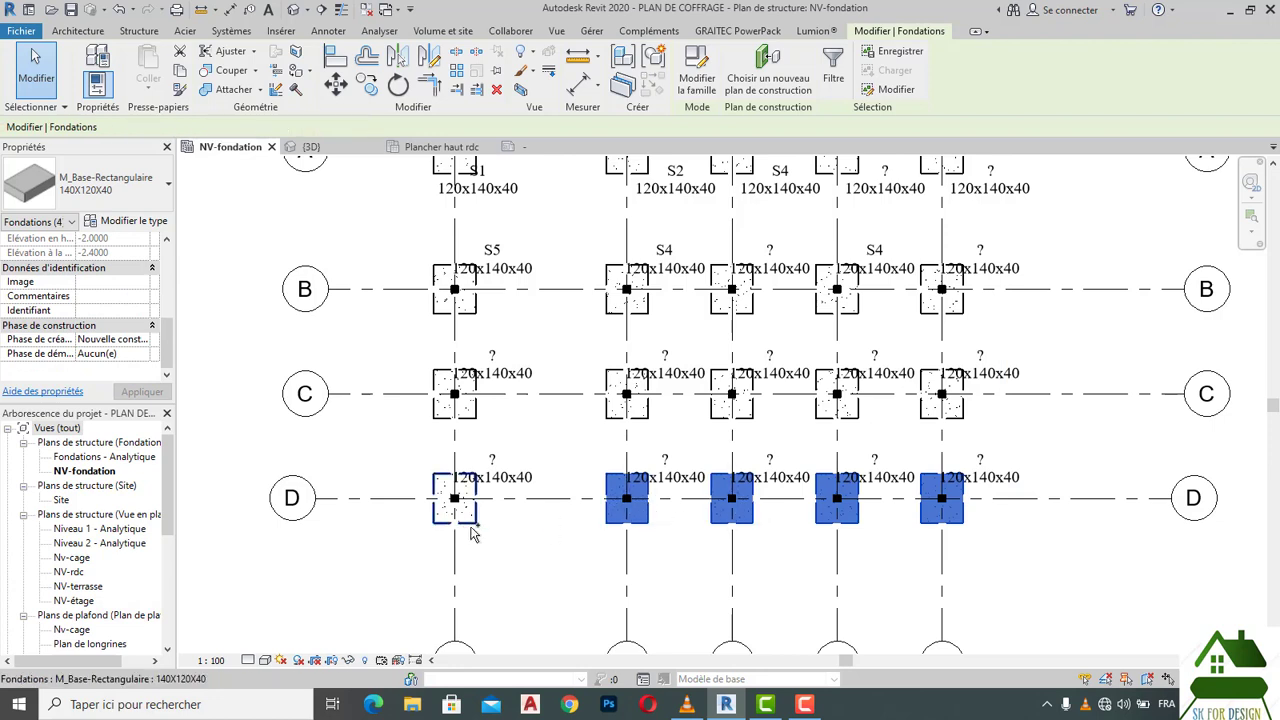
{"action": "left_click", "coordinate": [472, 534], "text": "ctrl"}
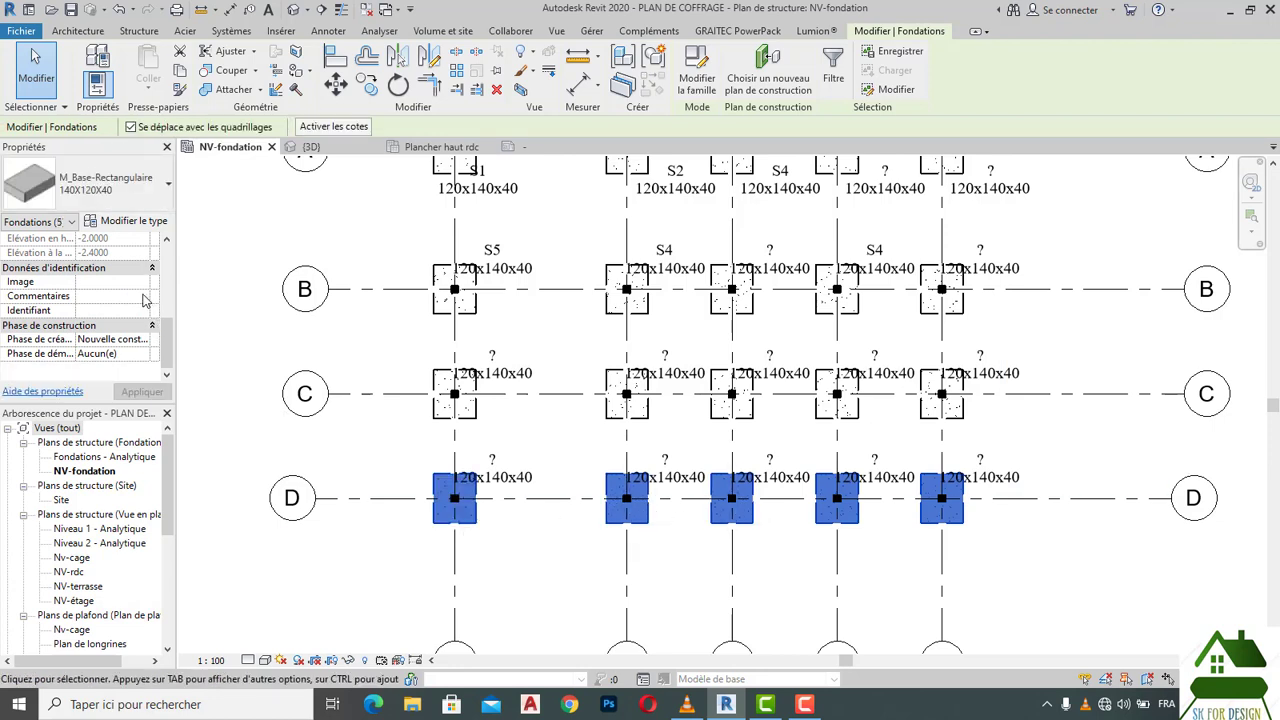
{"action": "left_click", "coordinate": [142, 297]}
{"action": "left_click", "coordinate": [105, 322]}
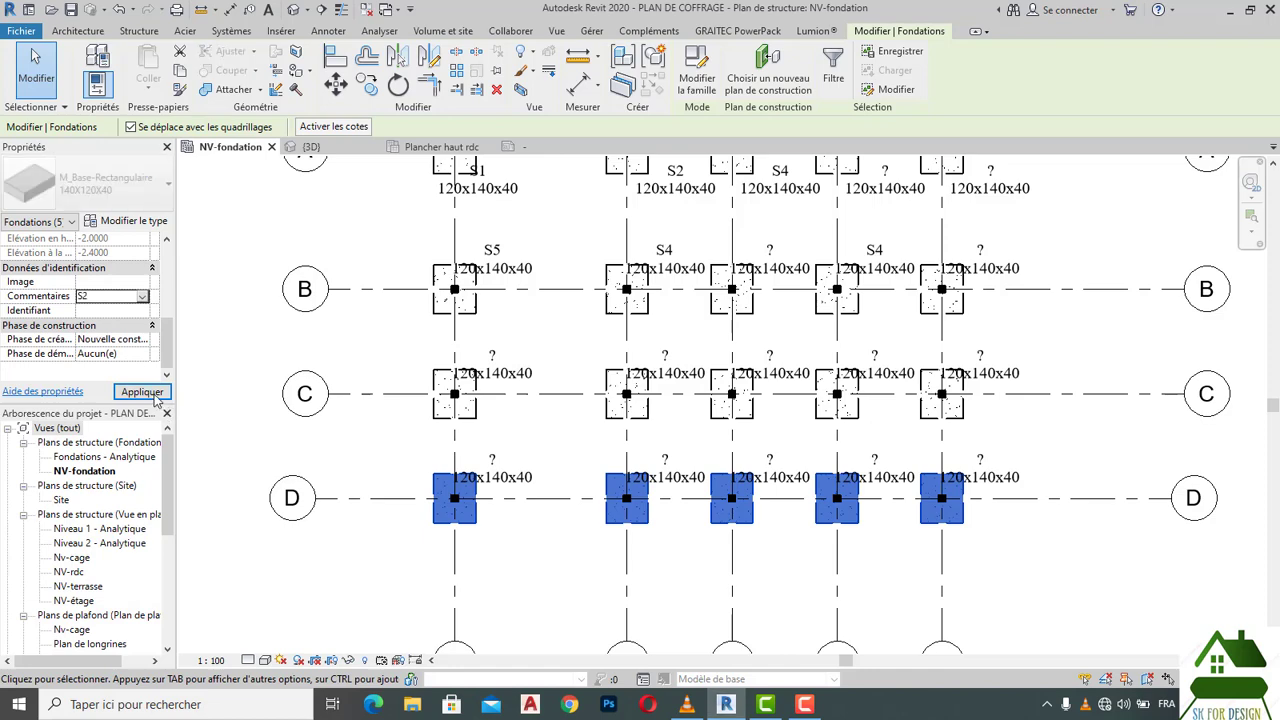
{"action": "left_click", "coordinate": [261, 442]}
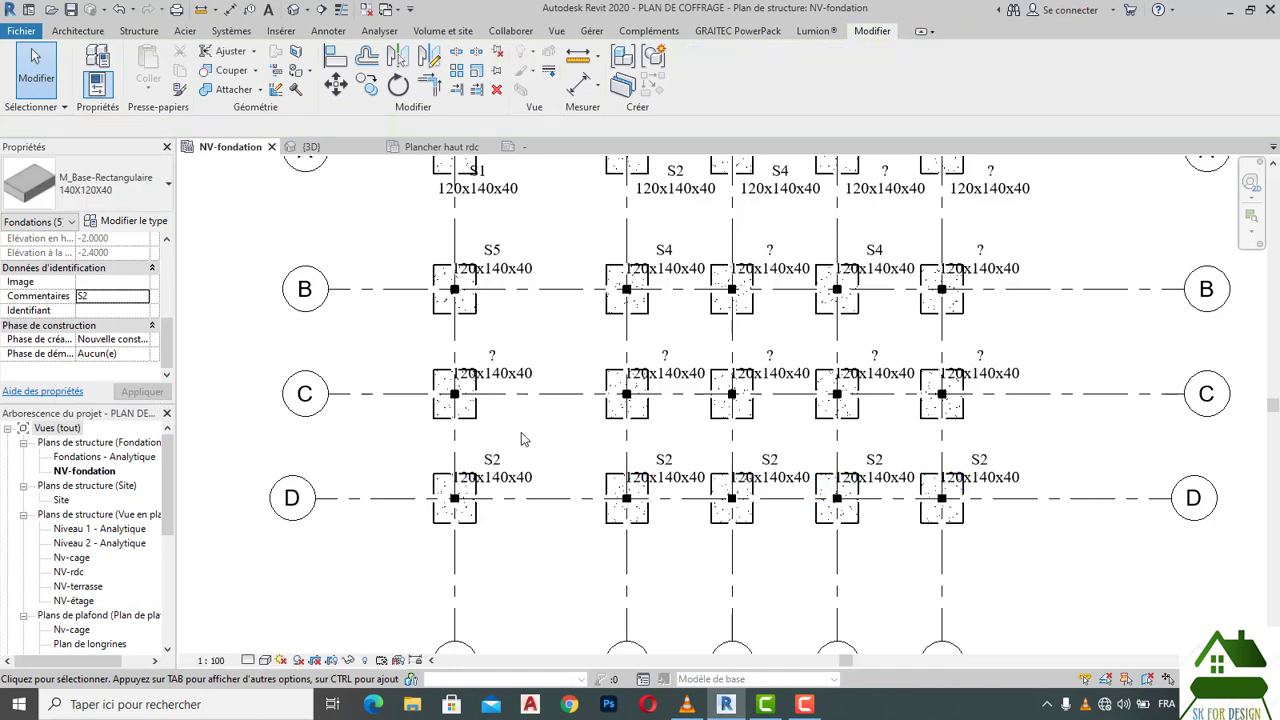
Step: Filter the axis D selection to Etiquettes de fondations only and move those tags about 2.6 m straight down, below their footings
{"action": "scroll", "coordinate": [758, 446], "scroll_direction": "down", "scroll_amount": 2}
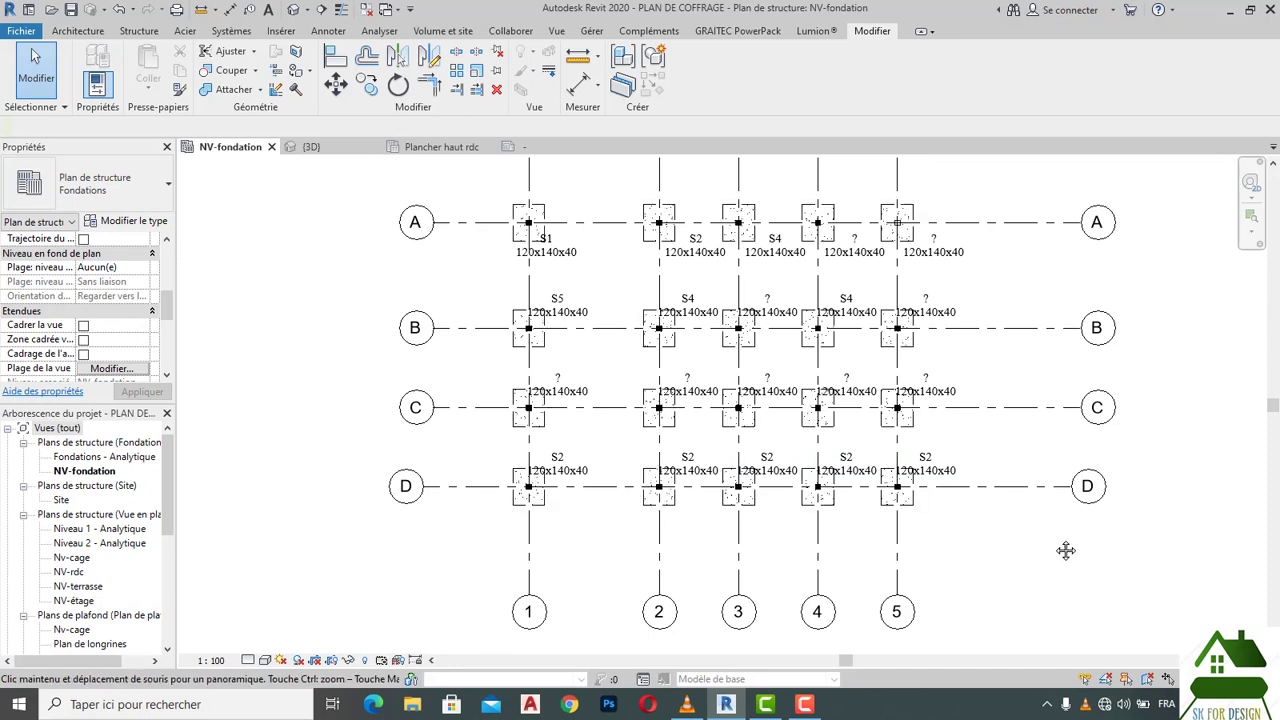
{"action": "middle_click_drag", "start_coordinate": [1063, 549], "coordinate": [1025, 580]}
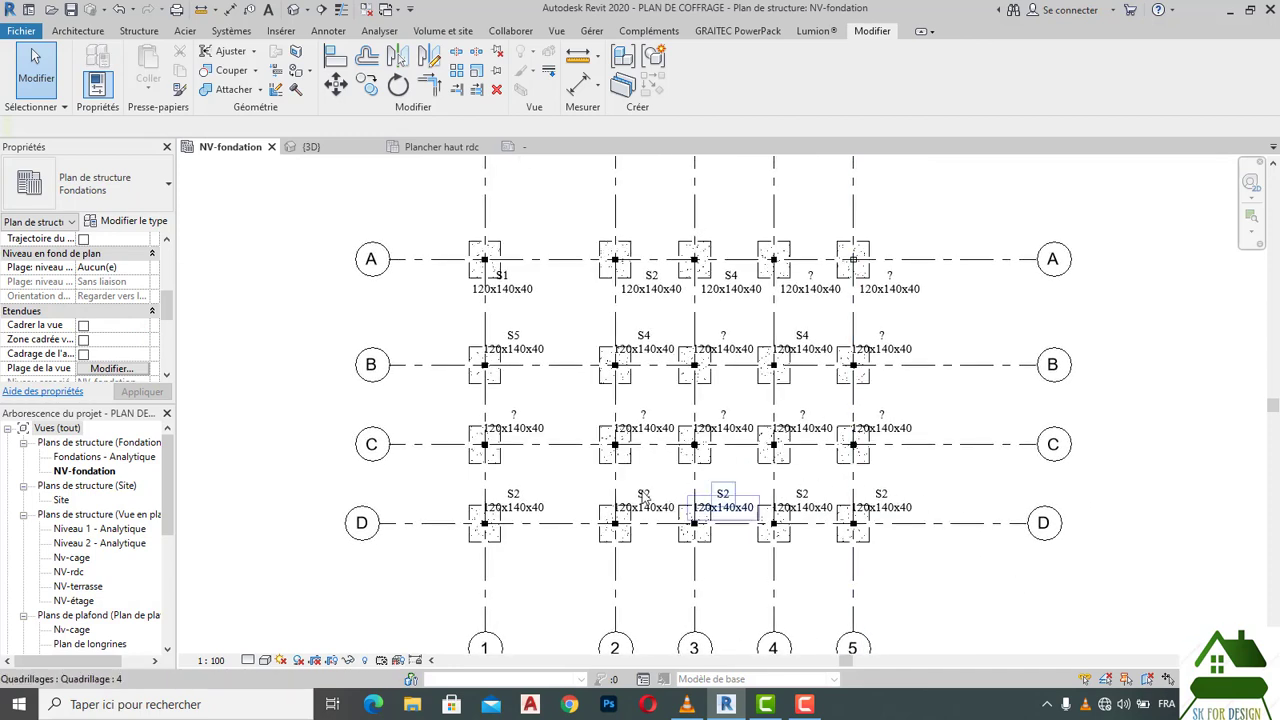
{"action": "left_click_drag", "start_coordinate": [956, 588], "coordinate": [447, 483]}
{"action": "left_click", "coordinate": [691, 76]}
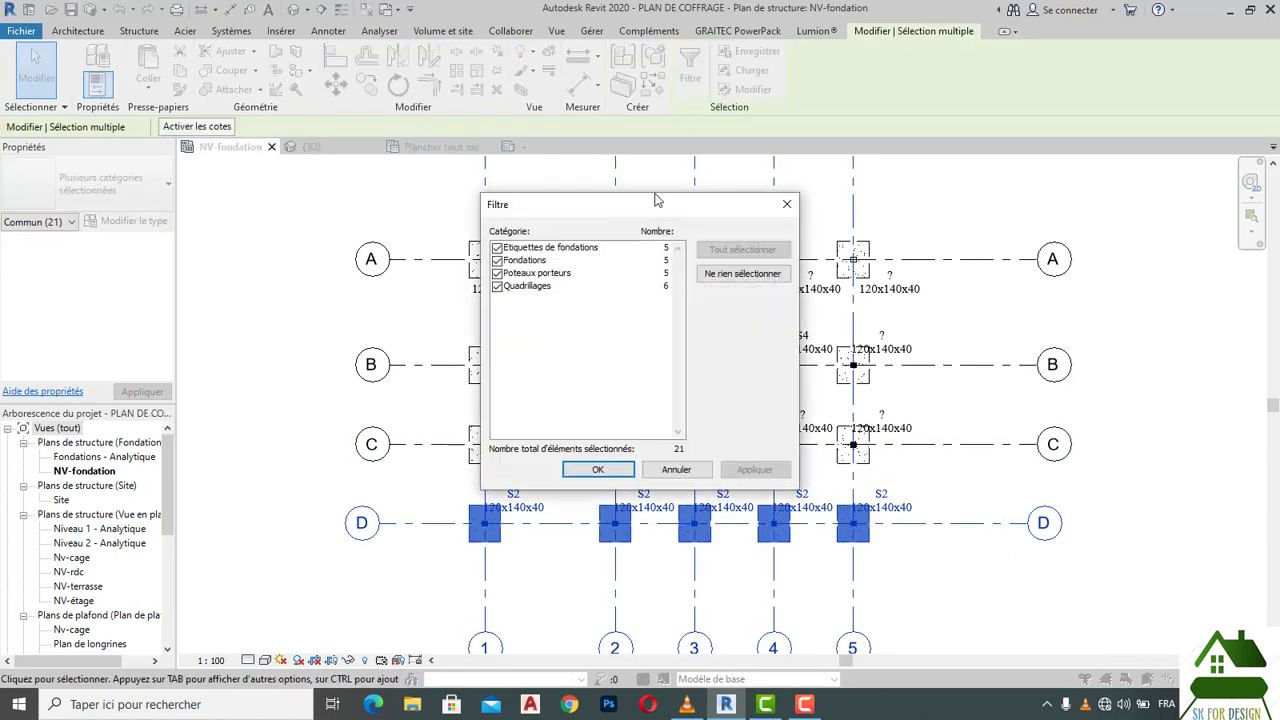
{"action": "left_click", "coordinate": [703, 273]}
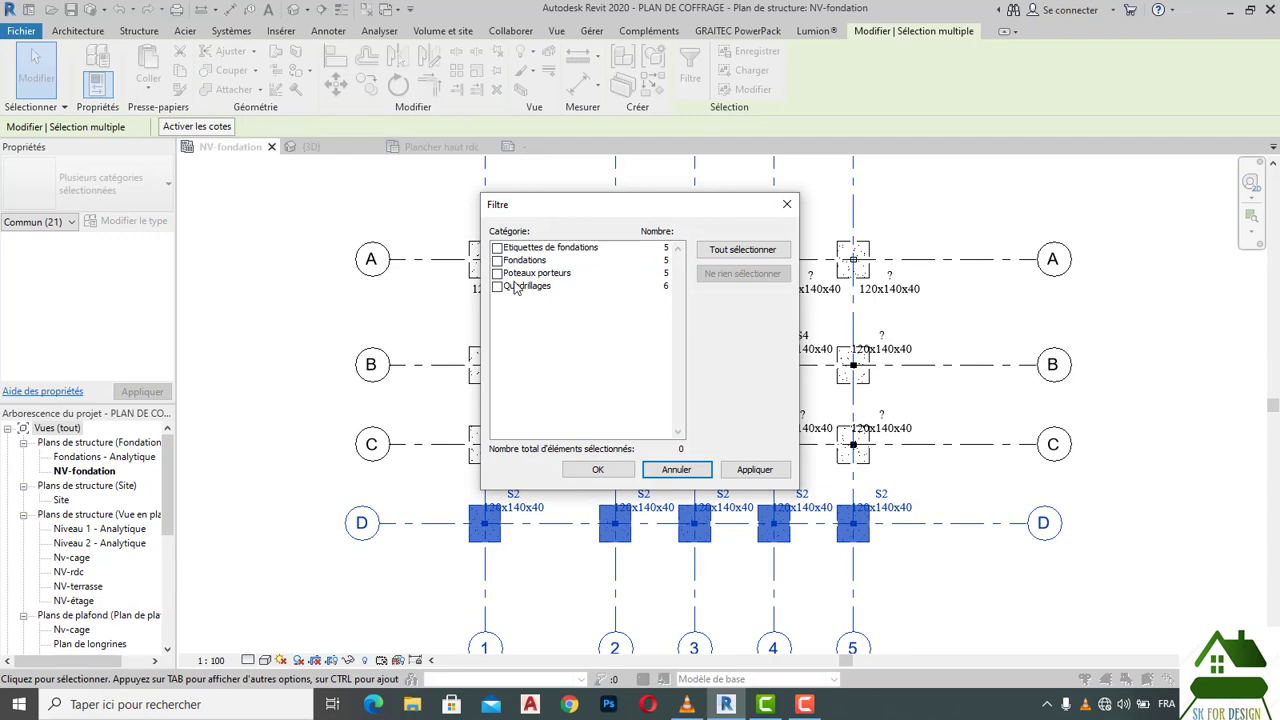
{"action": "left_click", "coordinate": [498, 248]}
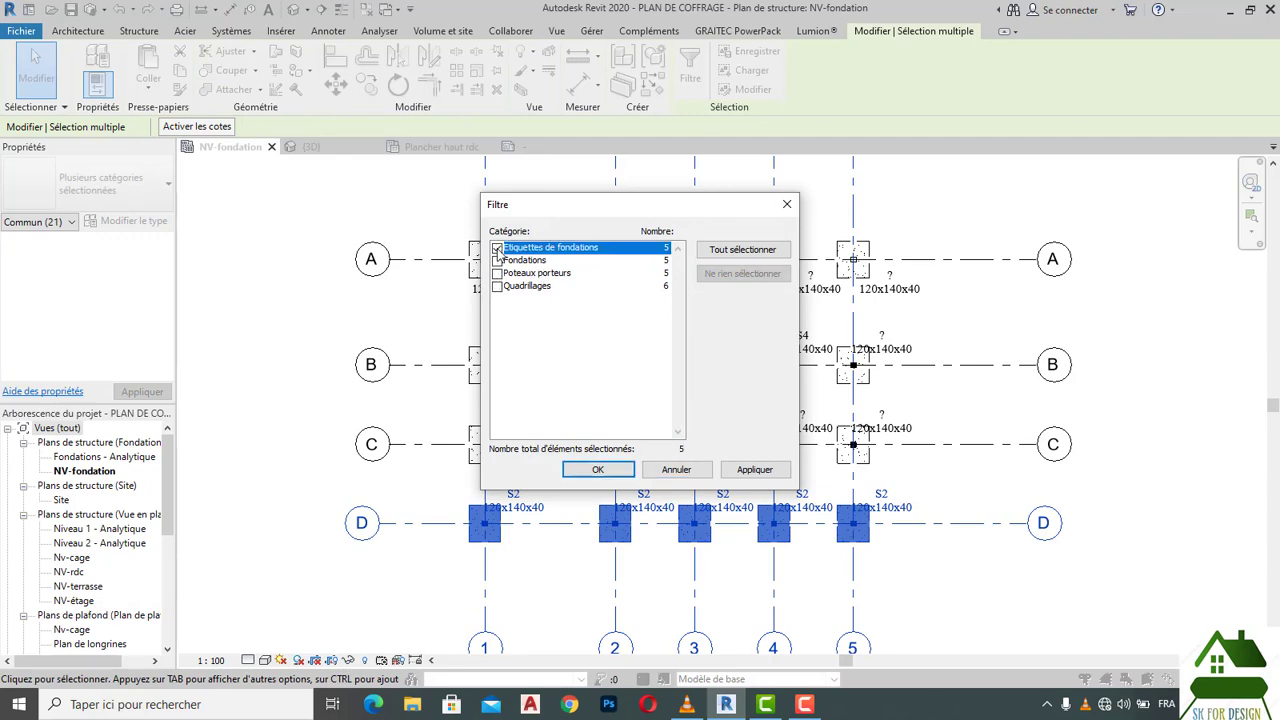
{"action": "left_click", "coordinate": [588, 475]}
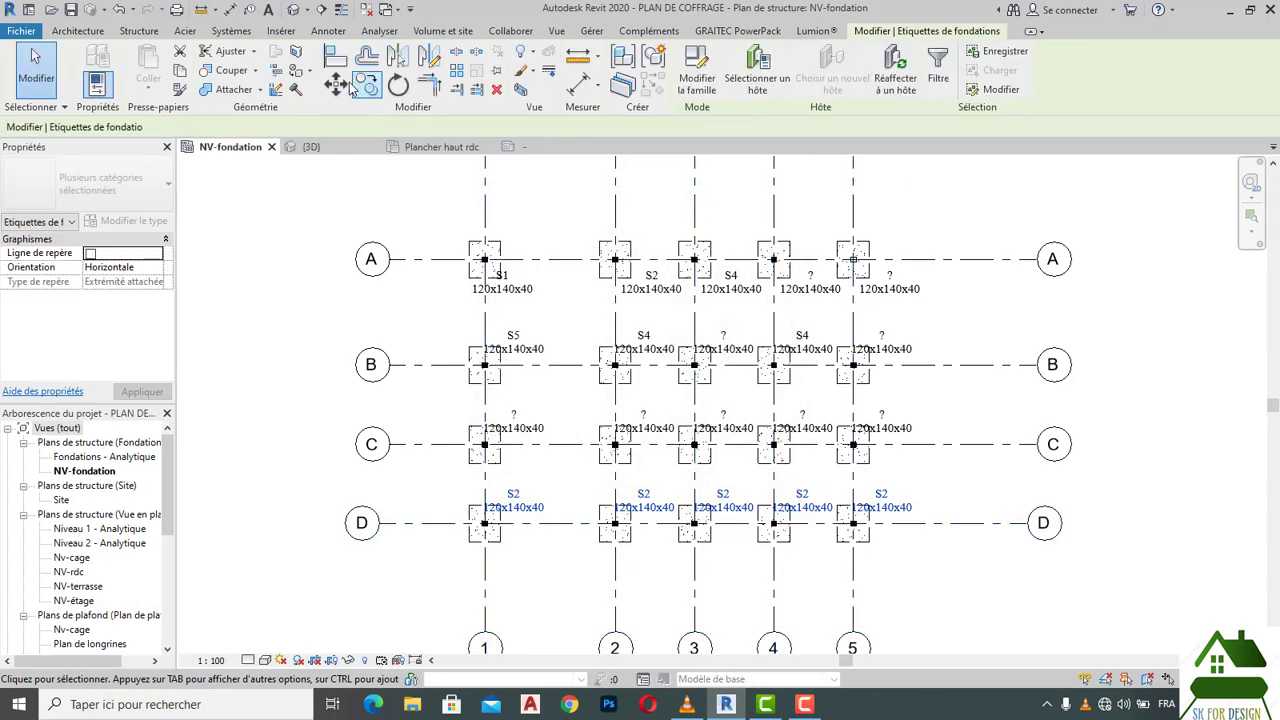
{"action": "left_click", "coordinate": [336, 88]}
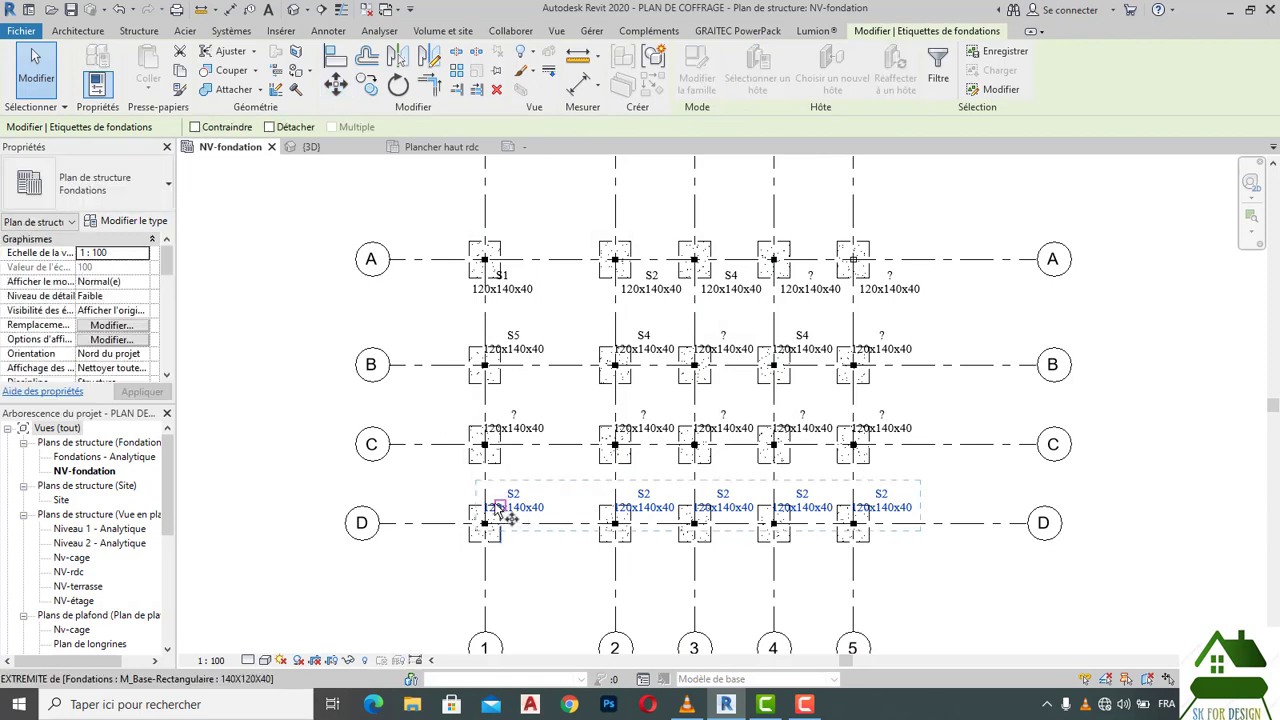
{"action": "left_click", "coordinate": [485, 494]}
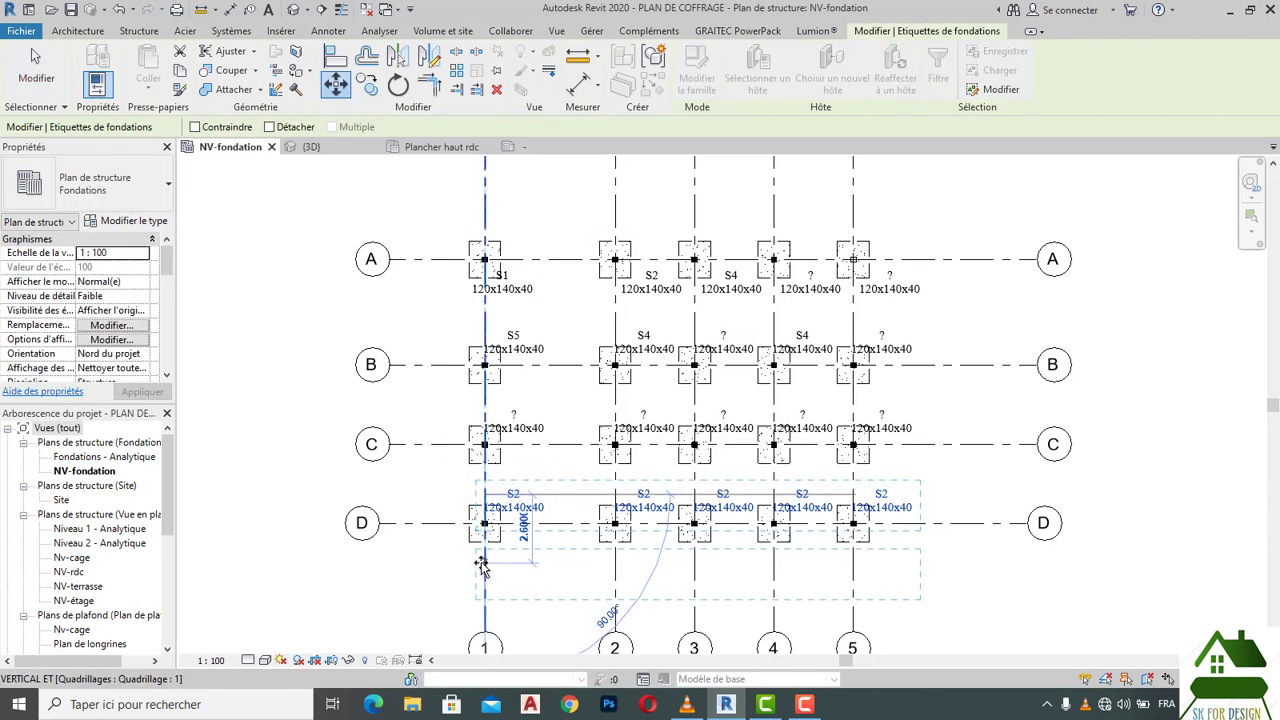
{"action": "left_click", "coordinate": [481, 565]}
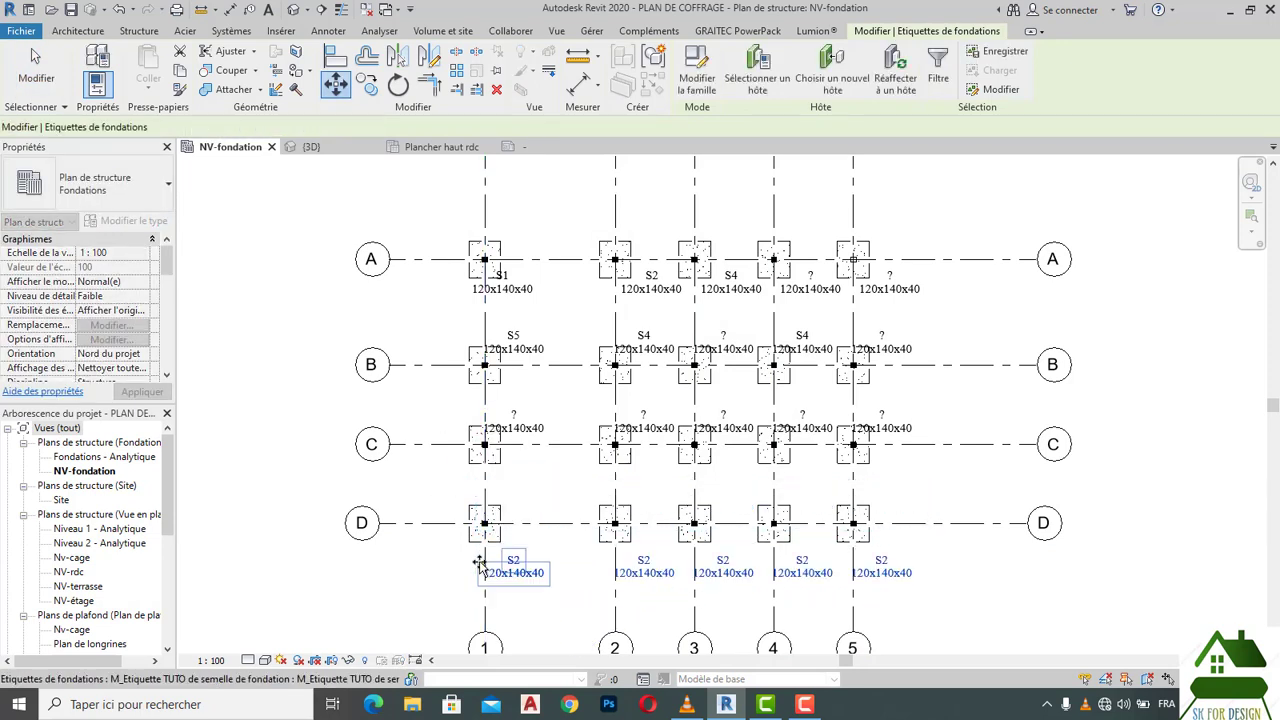
{"action": "left_click", "coordinate": [381, 563]}
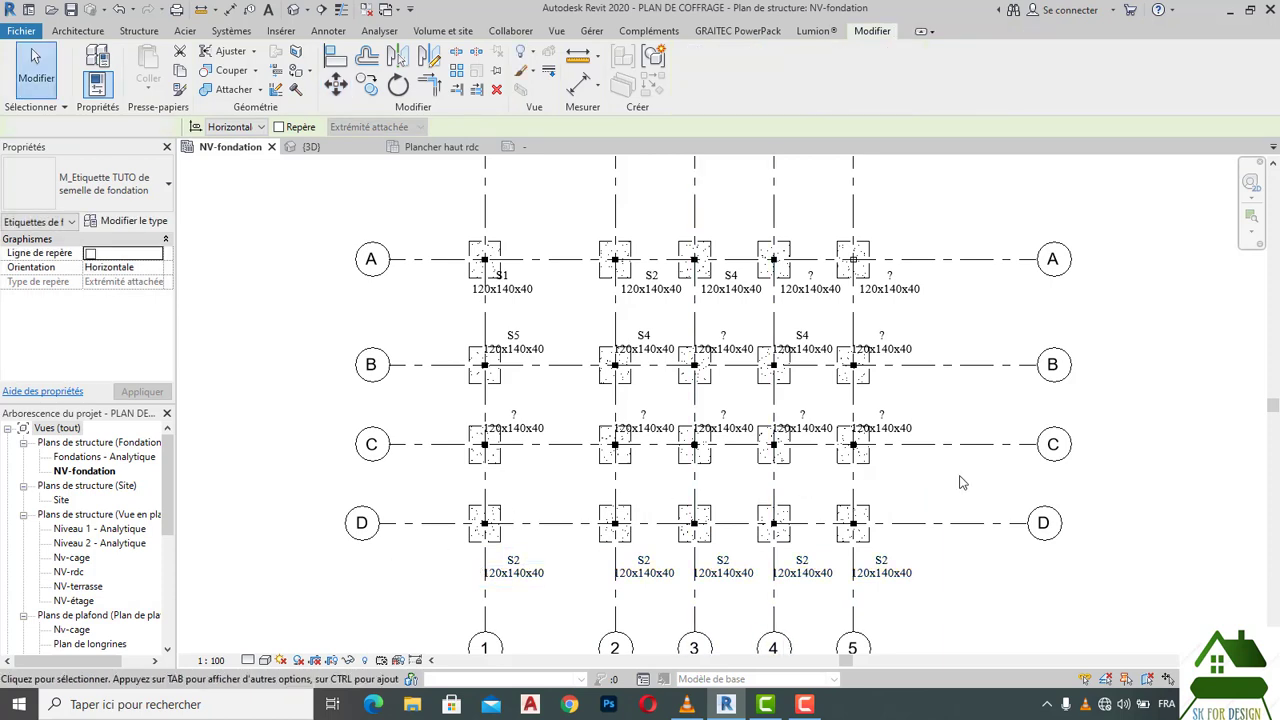
Step: Filter the axis C selection to Etiquettes de fondations only and move those tags diagonally up-left, centring them on the vertical grid lines above their footings
{"action": "left_click_drag", "start_coordinate": [967, 472], "coordinate": [440, 410]}
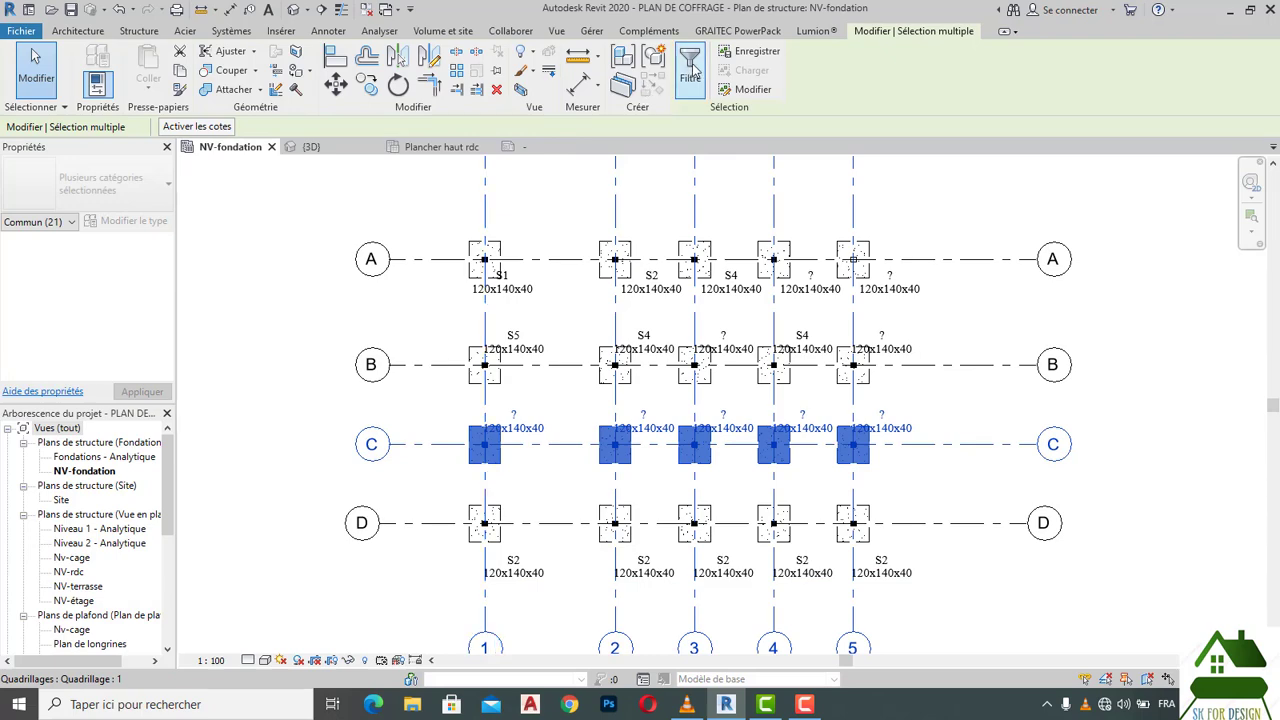
{"action": "left_click", "coordinate": [691, 68]}
{"action": "left_click", "coordinate": [708, 273]}
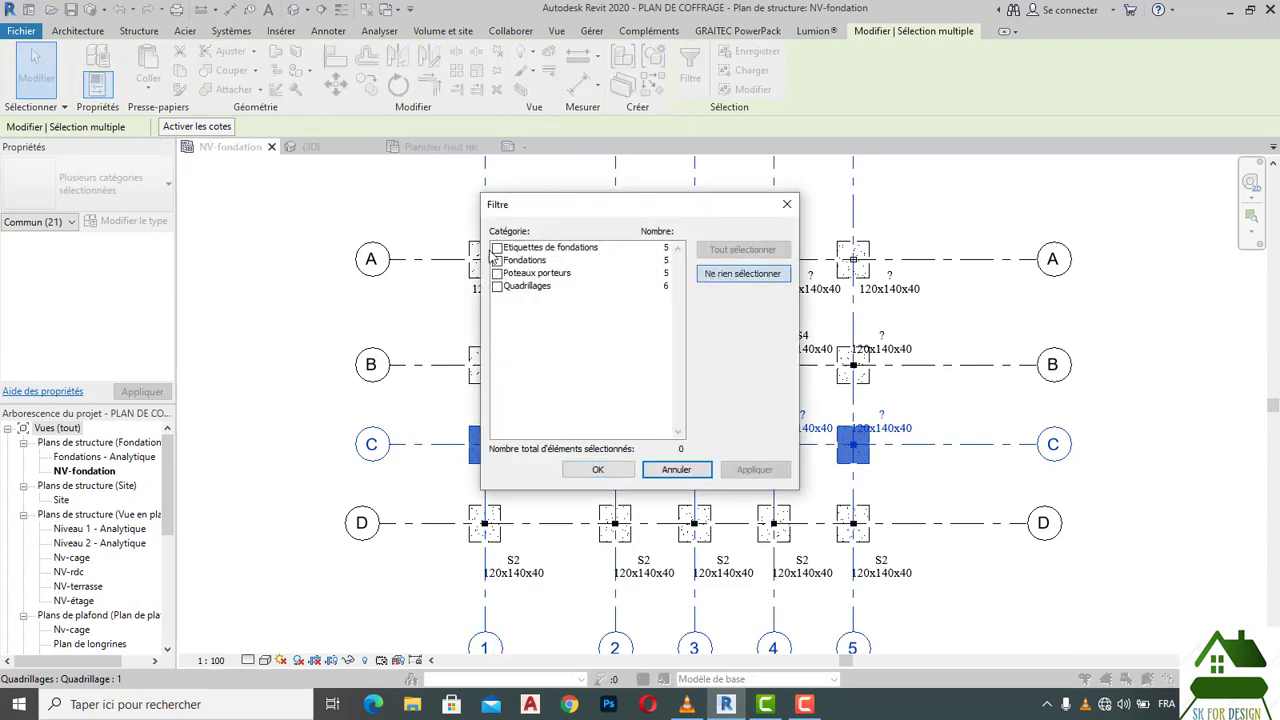
{"action": "left_click", "coordinate": [497, 247]}
{"action": "left_click", "coordinate": [597, 470]}
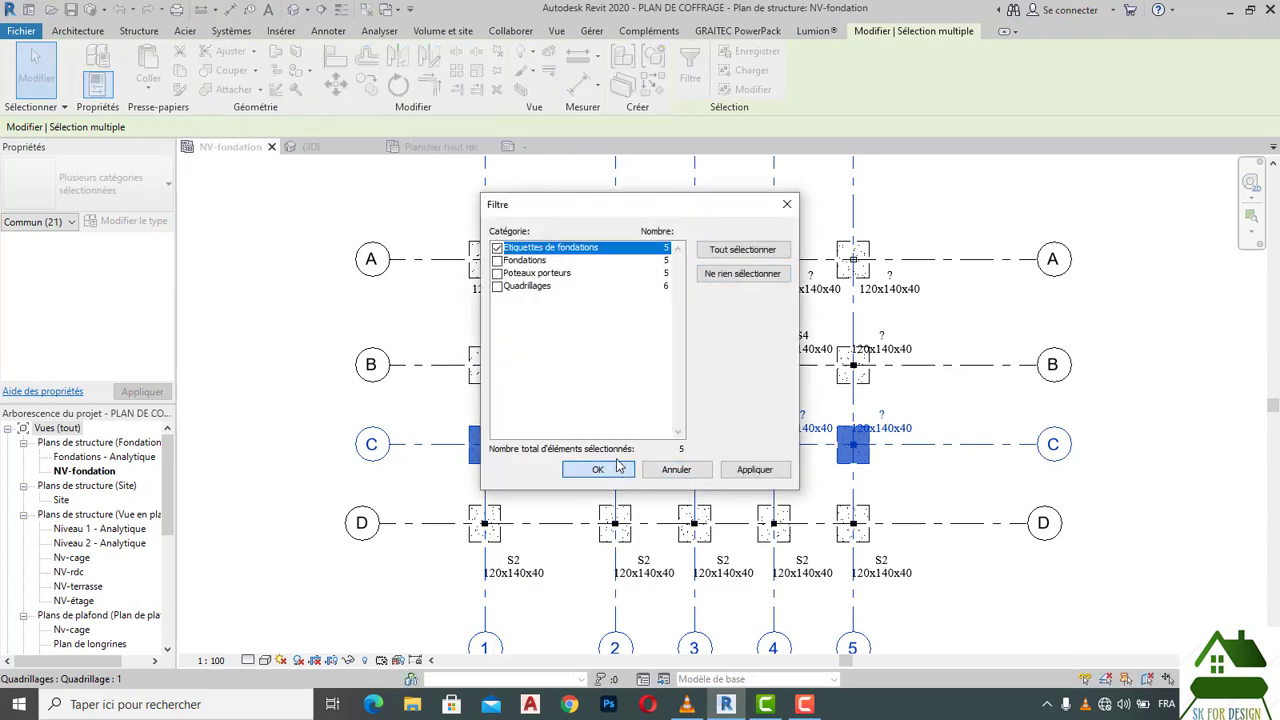
{"action": "left_click", "coordinate": [336, 90]}
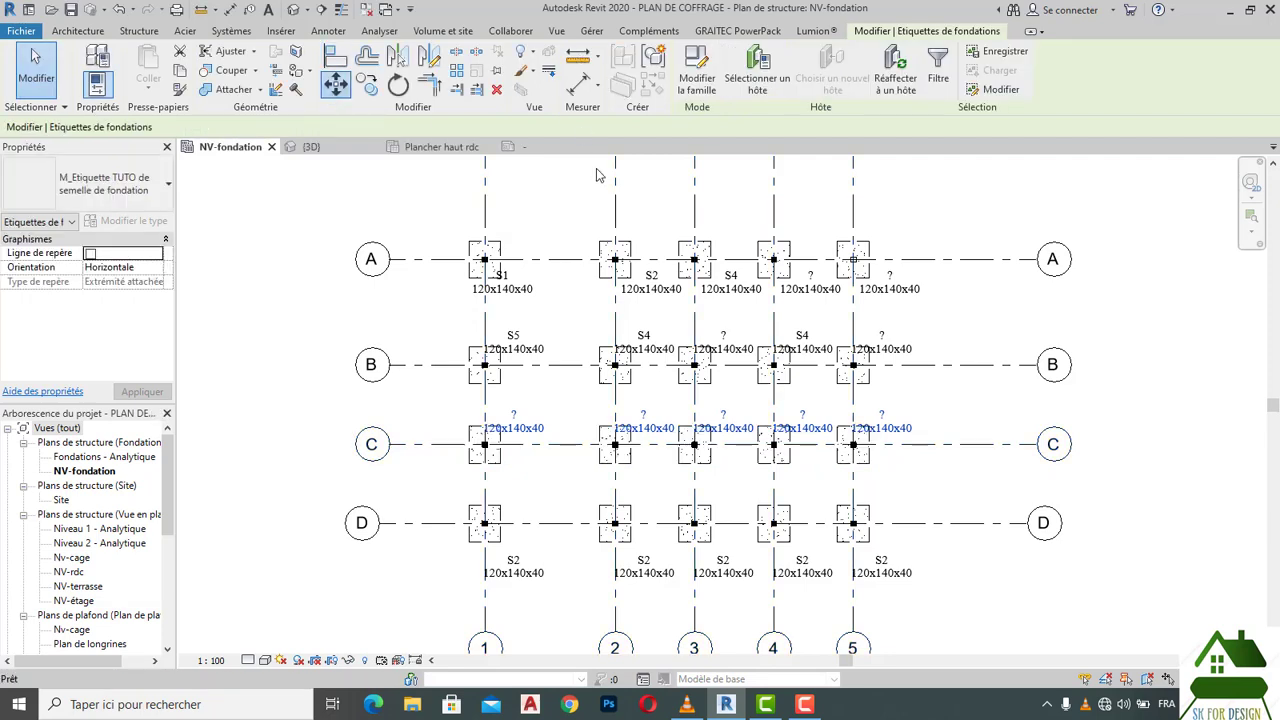
{"action": "left_click", "coordinate": [516, 442]}
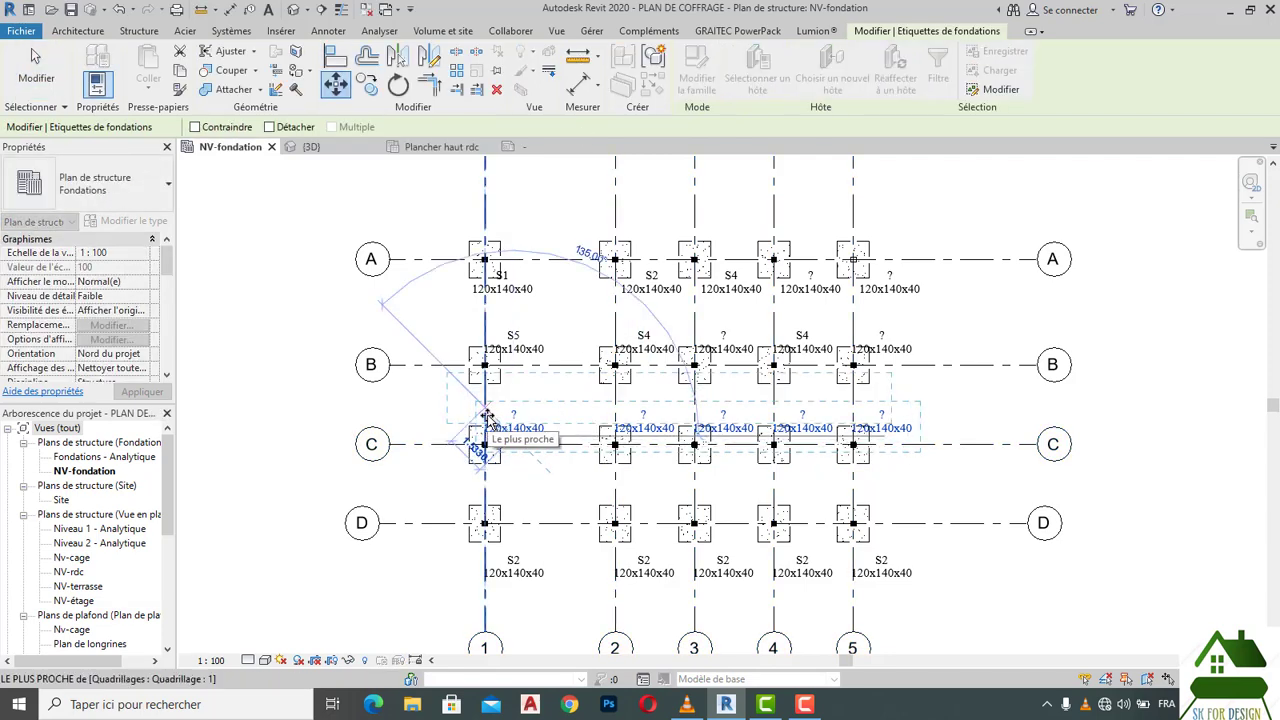
{"action": "left_click", "coordinate": [486, 416]}
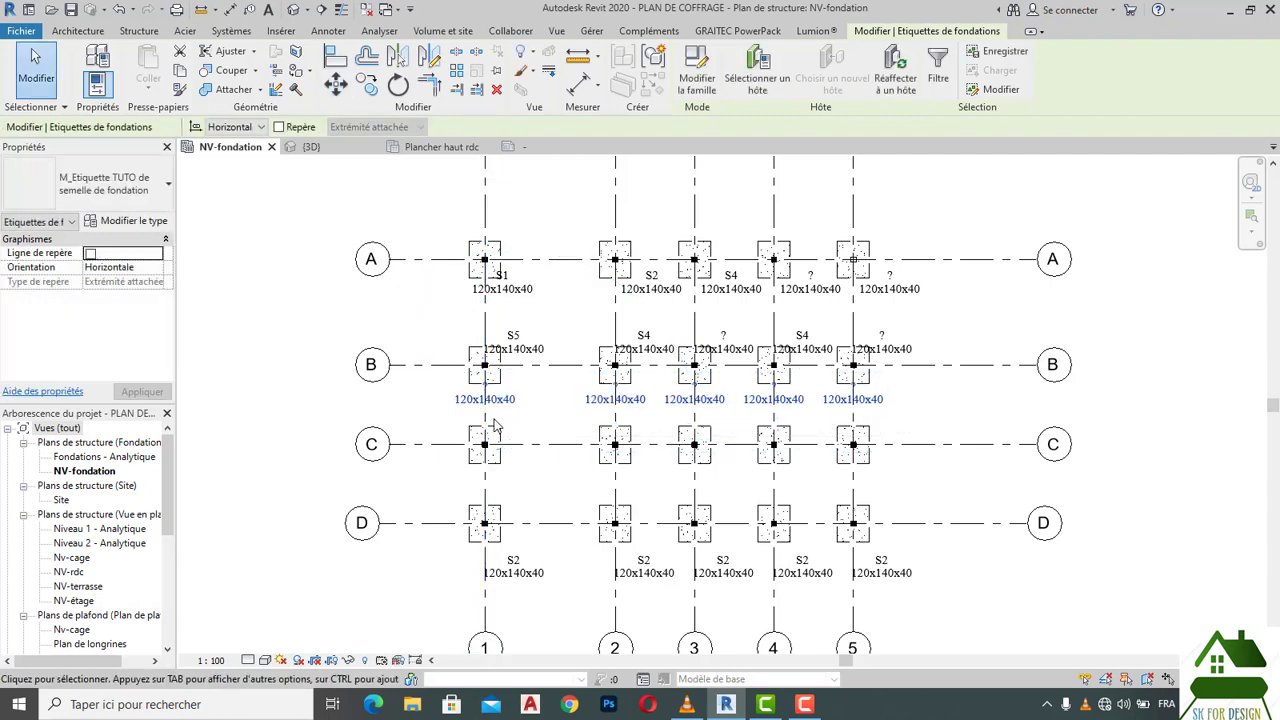
Step: Move the axis C footing tags about 0.4 m straight down, closer to their footings
{"action": "left_click", "coordinate": [335, 85]}
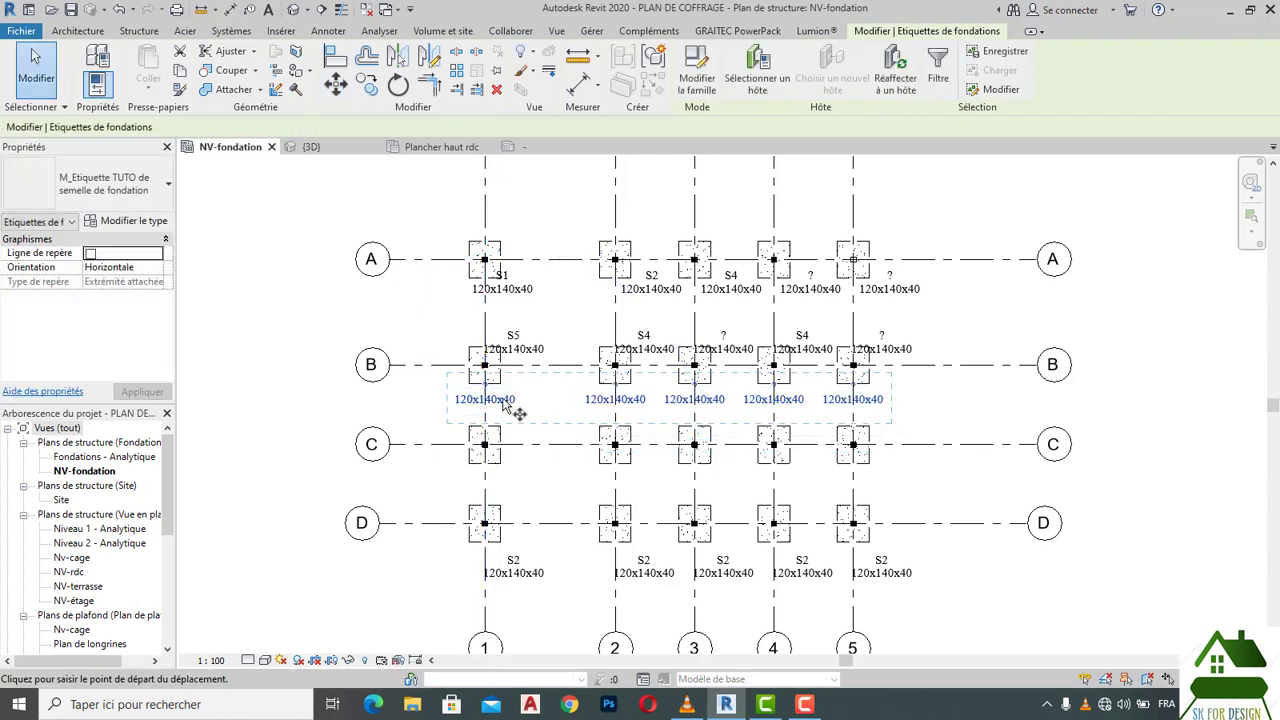
{"action": "left_click", "coordinate": [485, 408]}
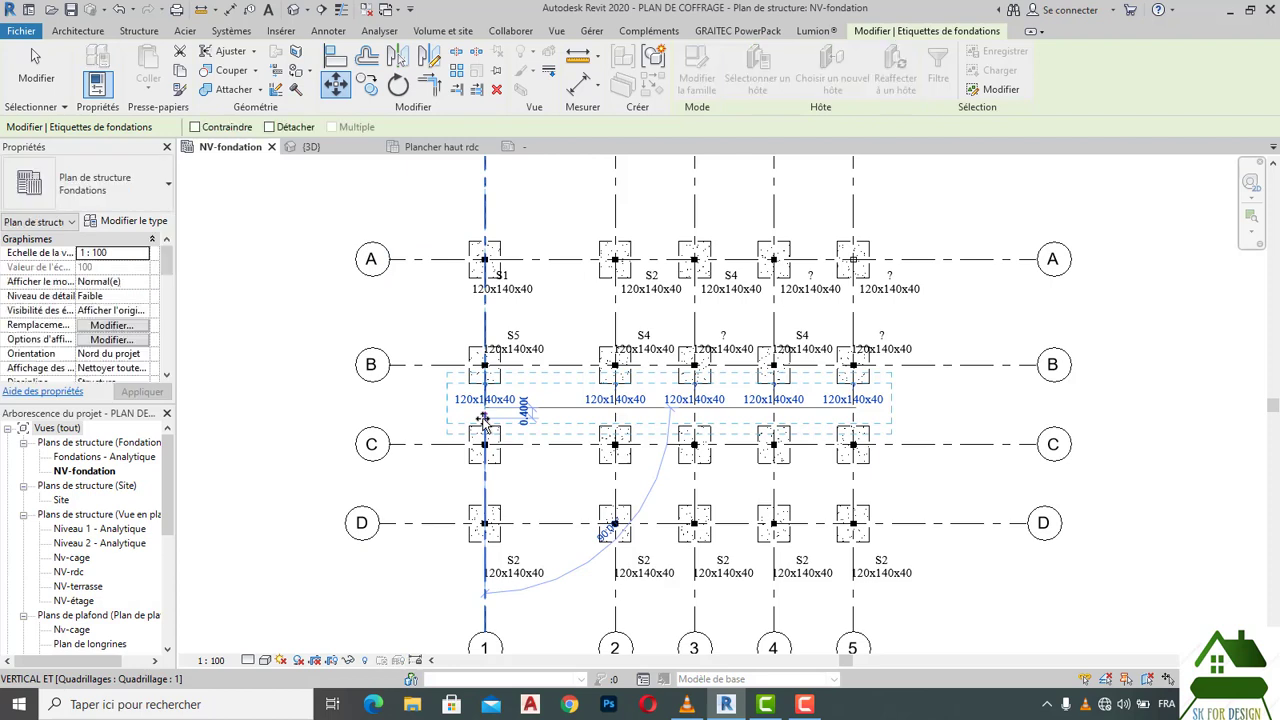
{"action": "left_click", "coordinate": [483, 419]}
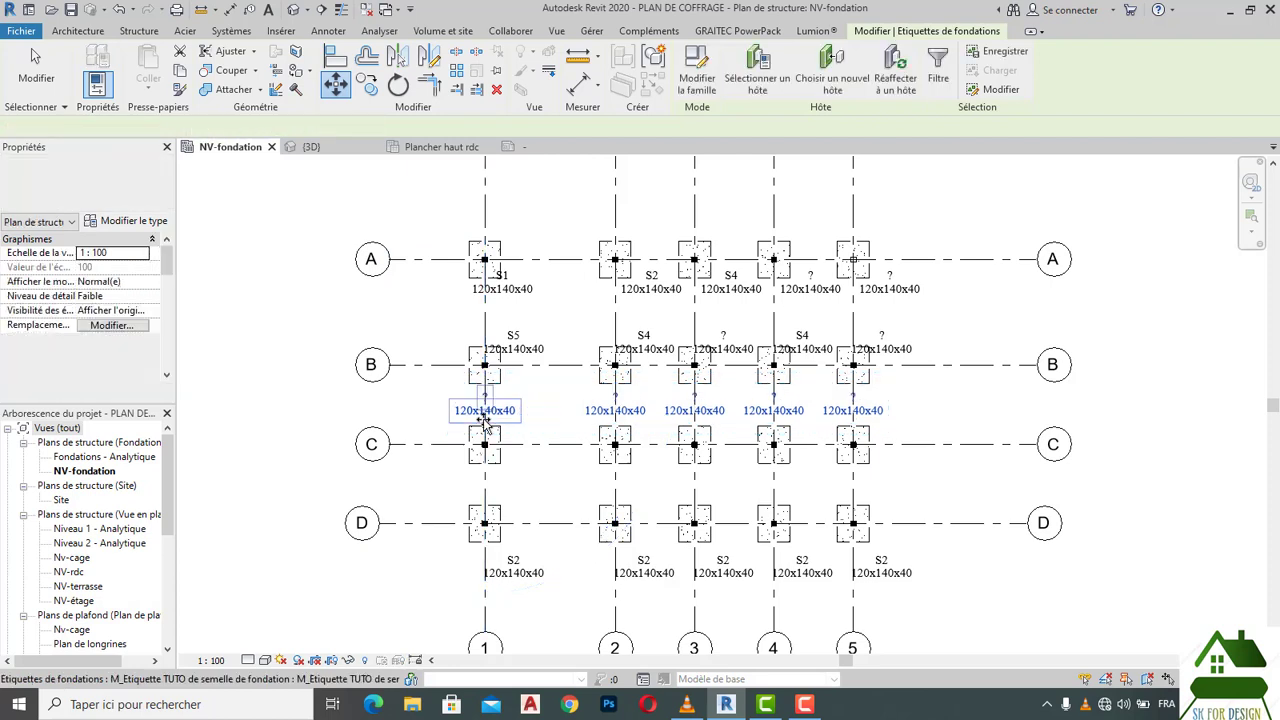
{"action": "left_click", "coordinate": [397, 403]}
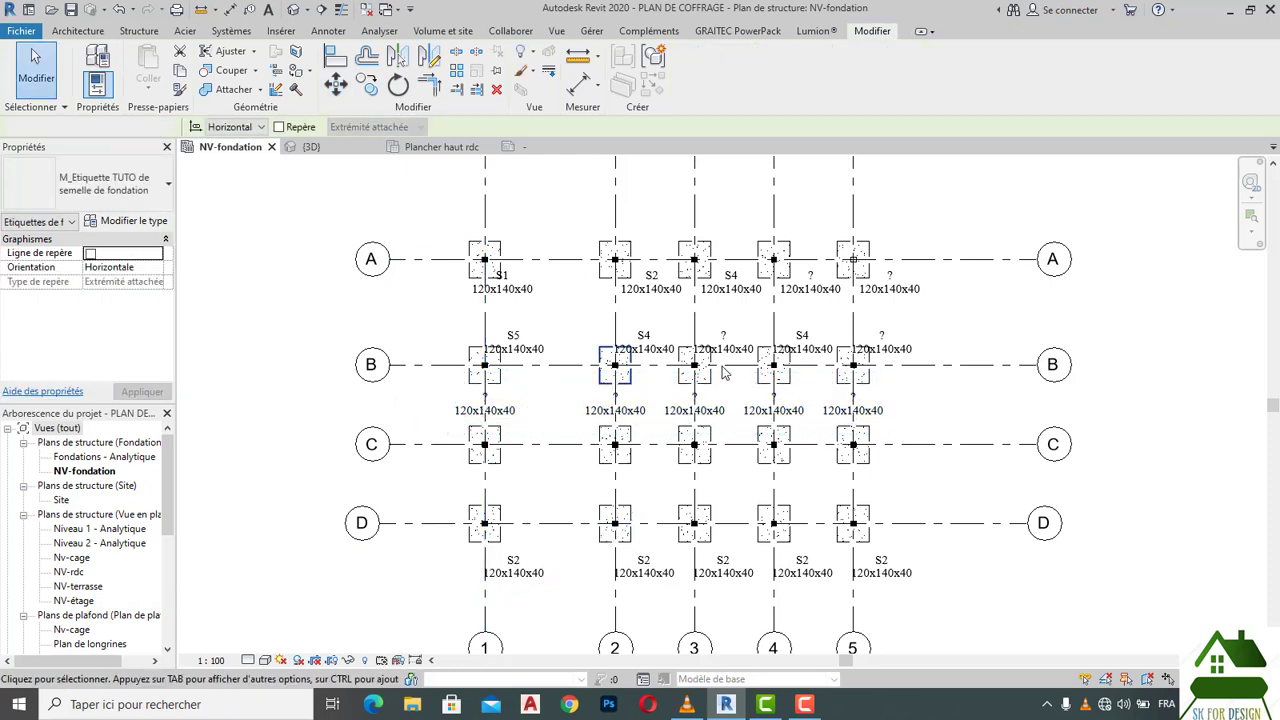
Step: Filter the axis B selection to Etiquettes de fondations only and move those tags up-left, roughly centred above their footings
{"action": "left_click_drag", "start_coordinate": [760, 310], "coordinate": [443, 318]}
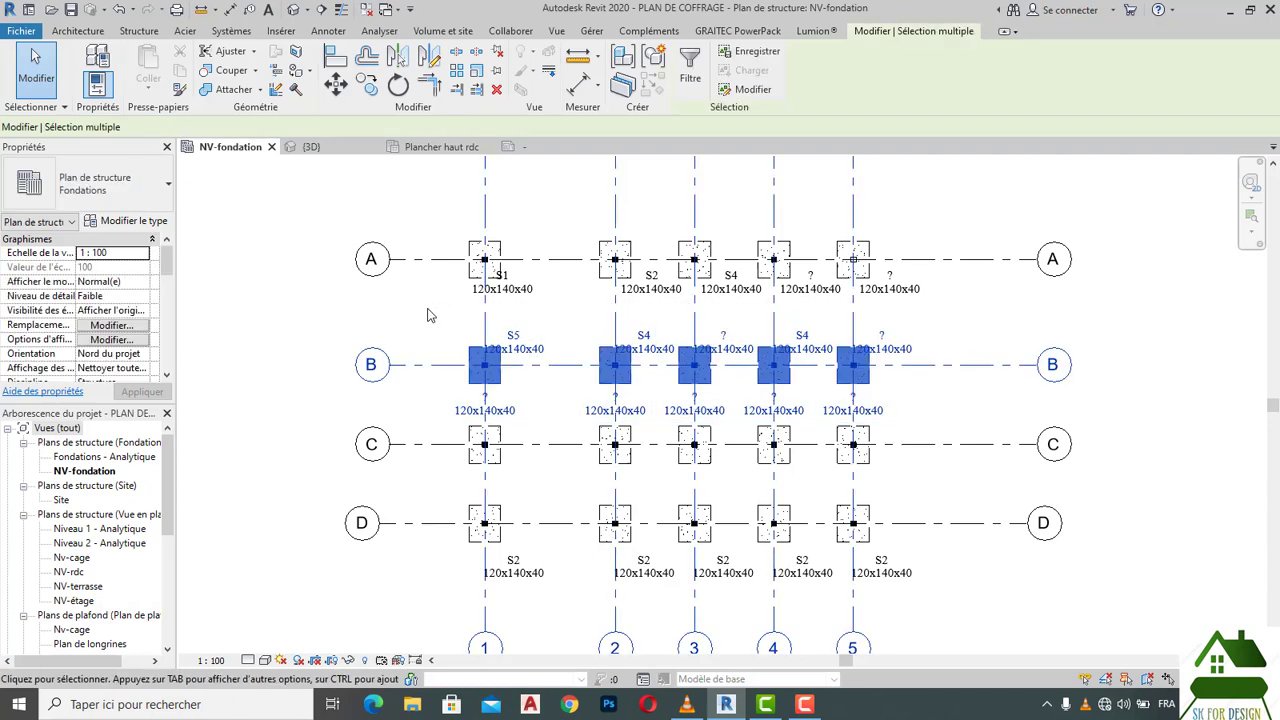
{"action": "left_click", "coordinate": [926, 407]}
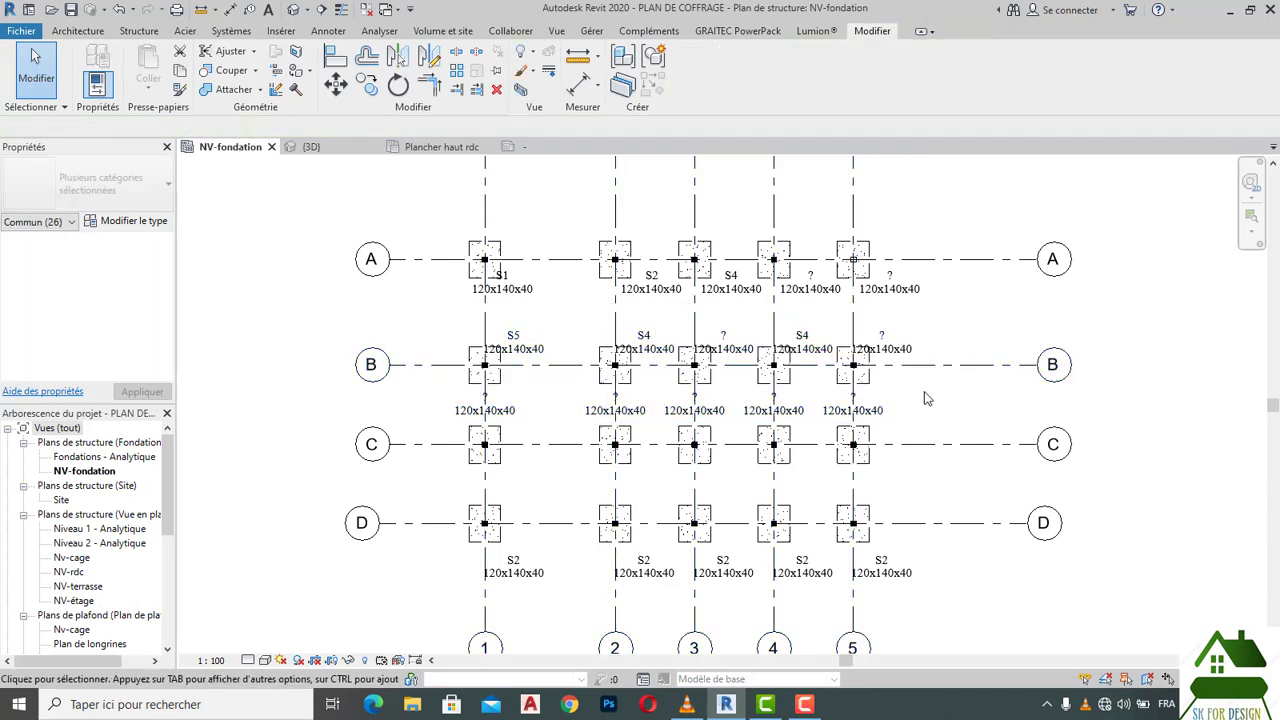
{"action": "left_click_drag", "start_coordinate": [926, 388], "coordinate": [456, 332]}
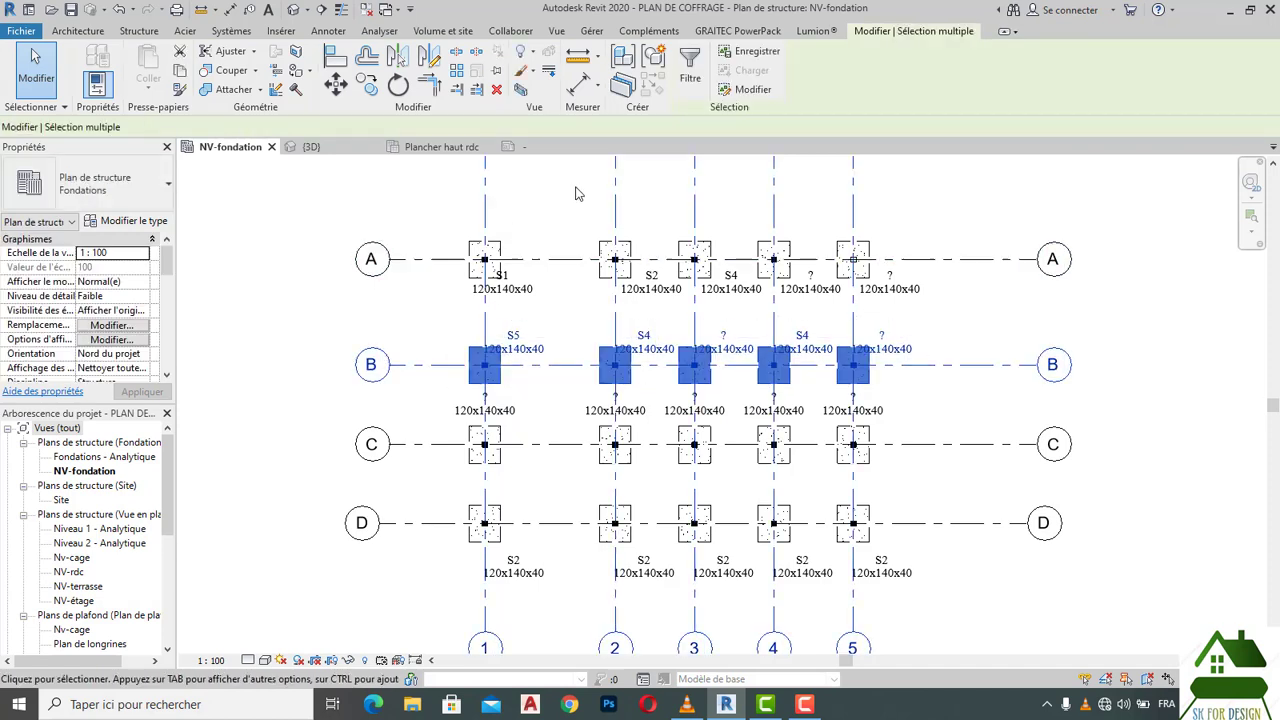
{"action": "left_click", "coordinate": [690, 64]}
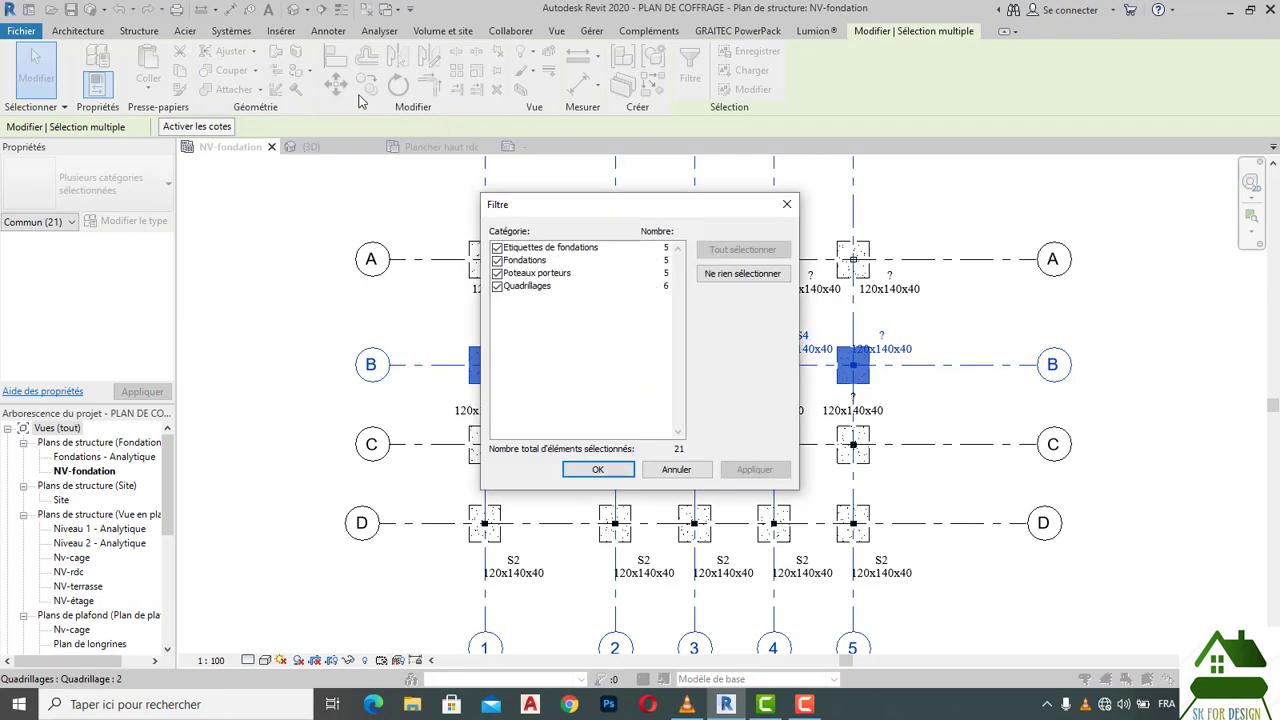
{"action": "left_click", "coordinate": [740, 273]}
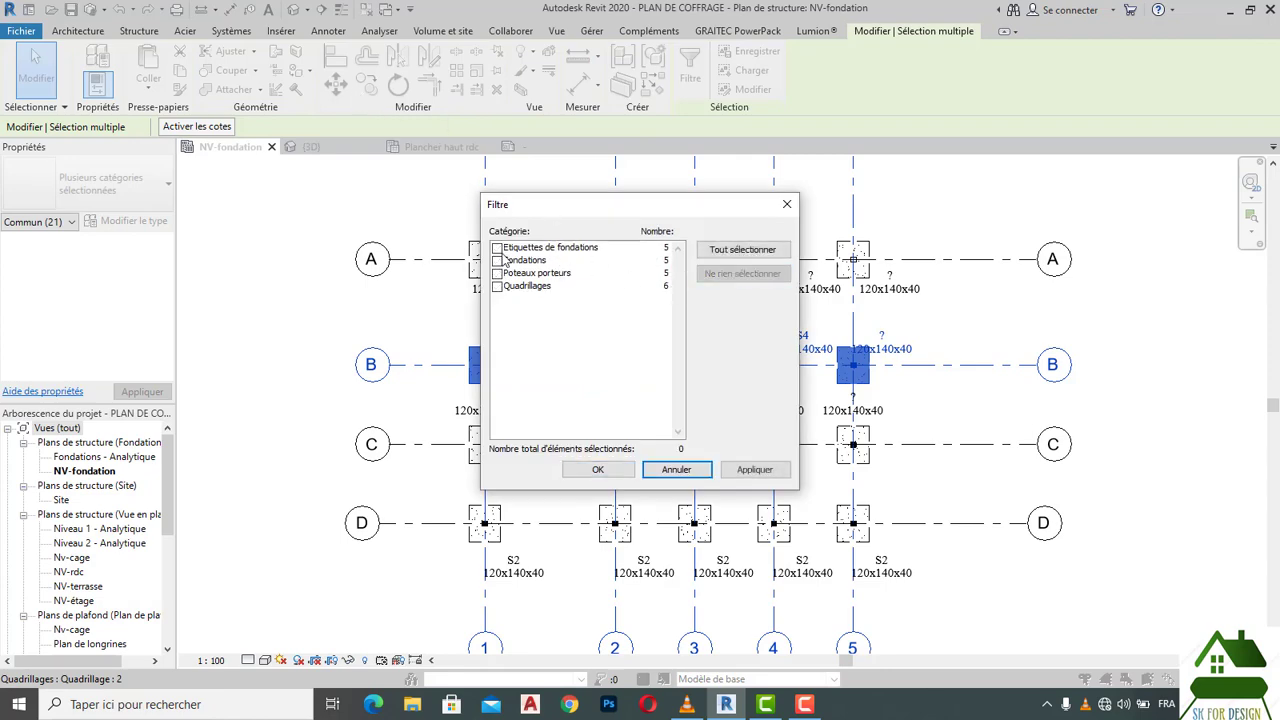
{"action": "left_click", "coordinate": [500, 248]}
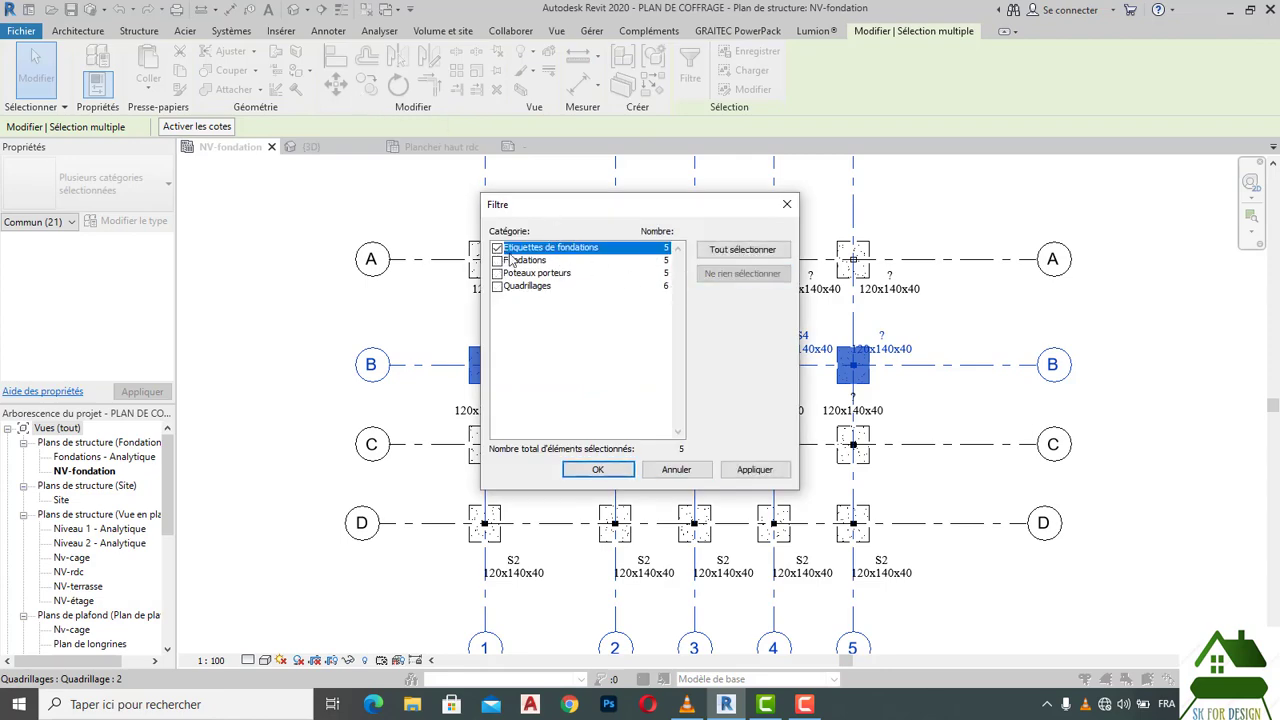
{"action": "left_click", "coordinate": [598, 470]}
{"action": "left_click", "coordinate": [335, 87]}
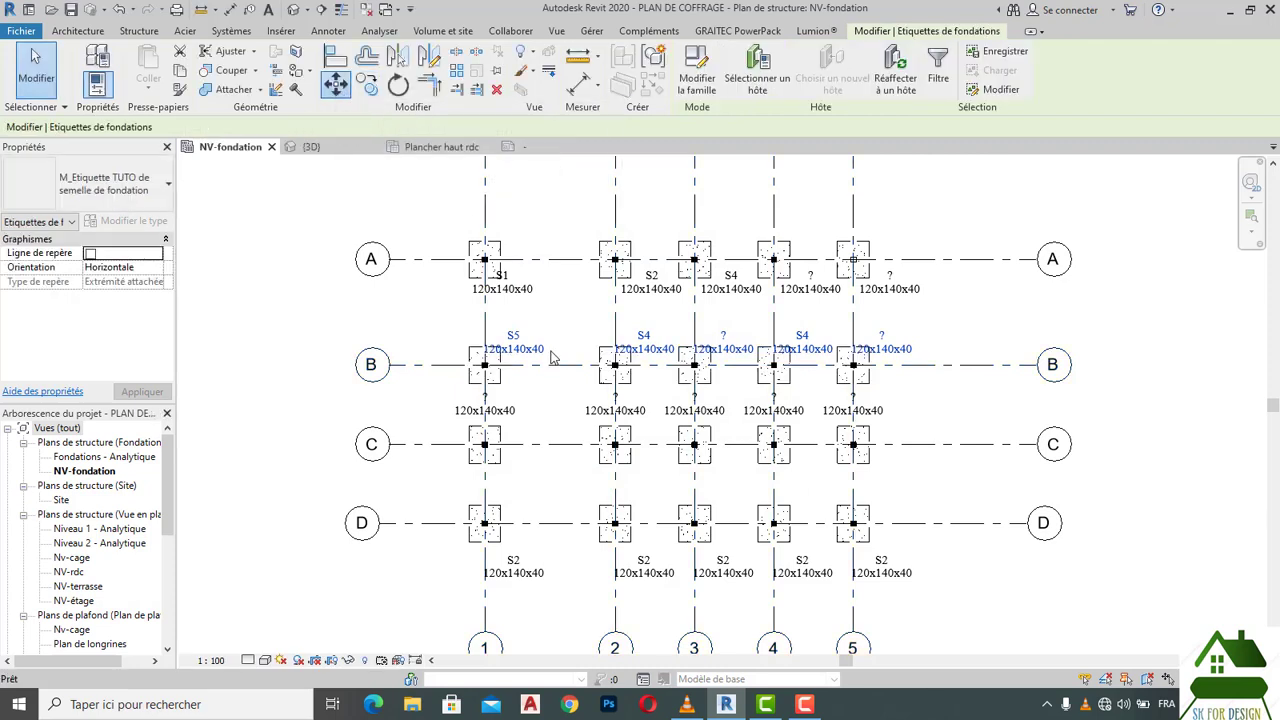
{"action": "left_click", "coordinate": [485, 364]}
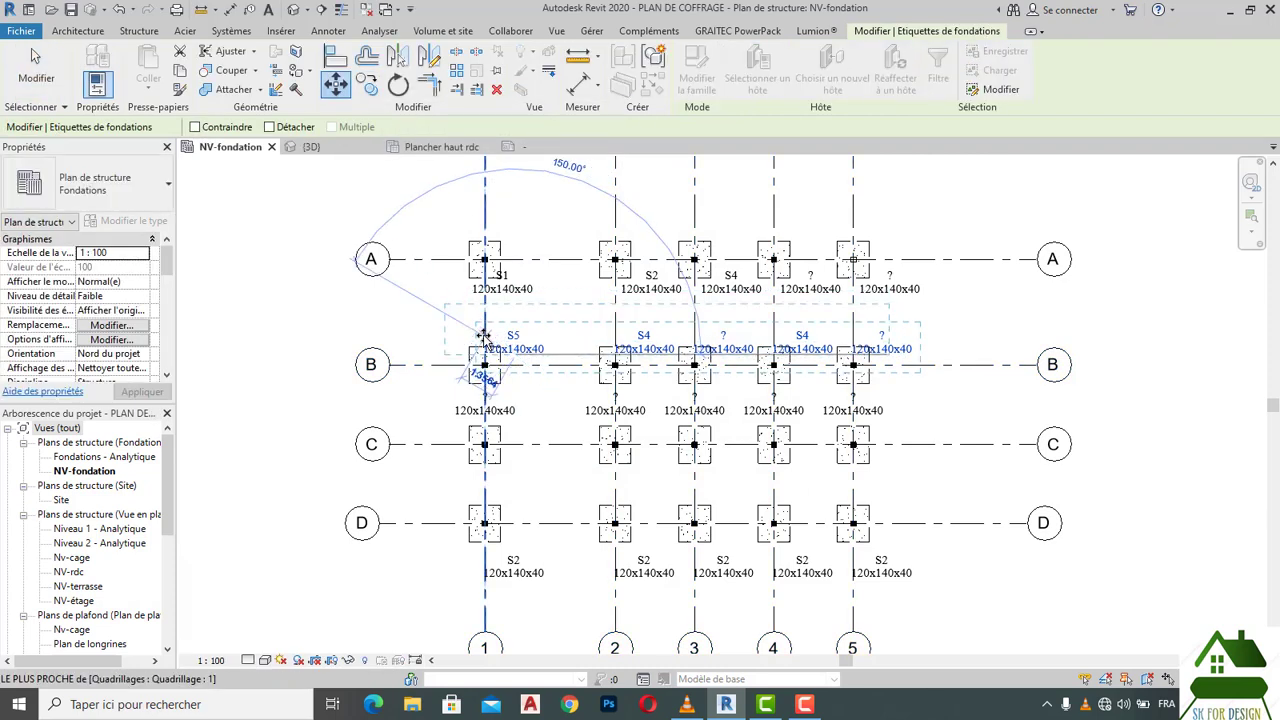
{"action": "left_click", "coordinate": [454, 322]}
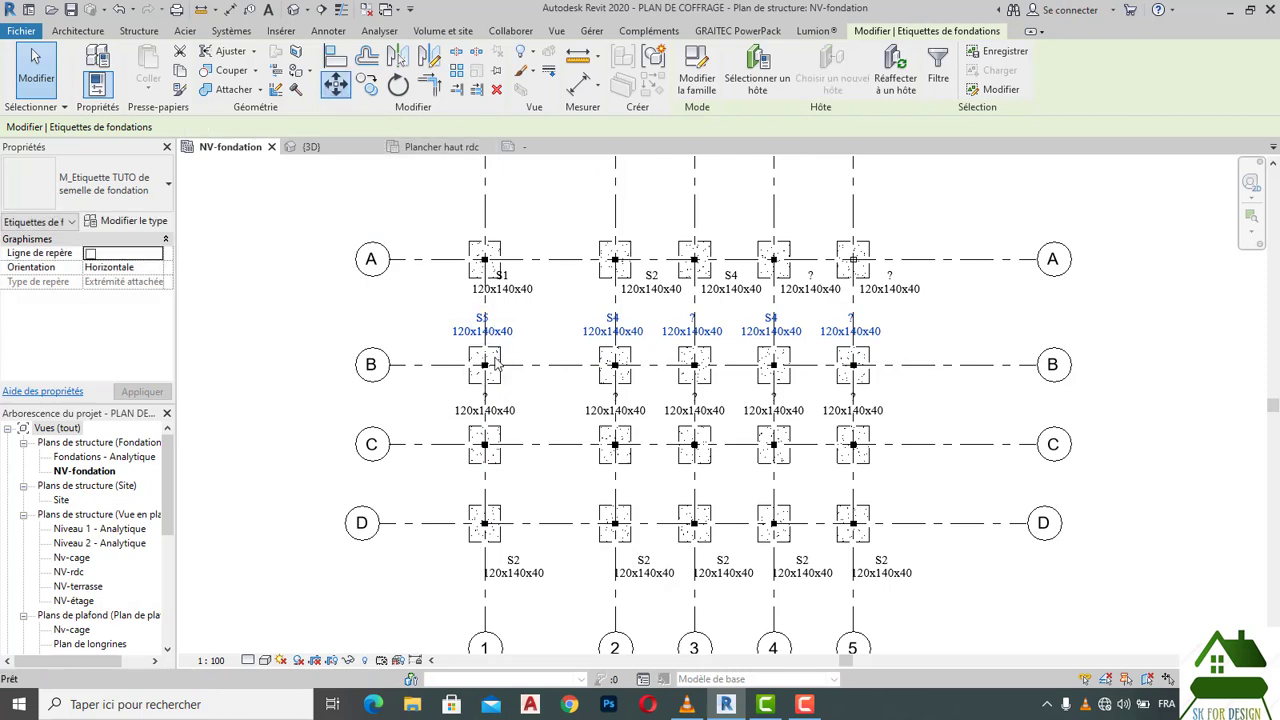
Step: Move the axis B footing tags slightly straight down so they sit just above their footings
{"action": "scroll", "coordinate": [490, 345], "scroll_direction": "up", "scroll_amount": 5}
{"action": "left_click", "coordinate": [487, 325]}
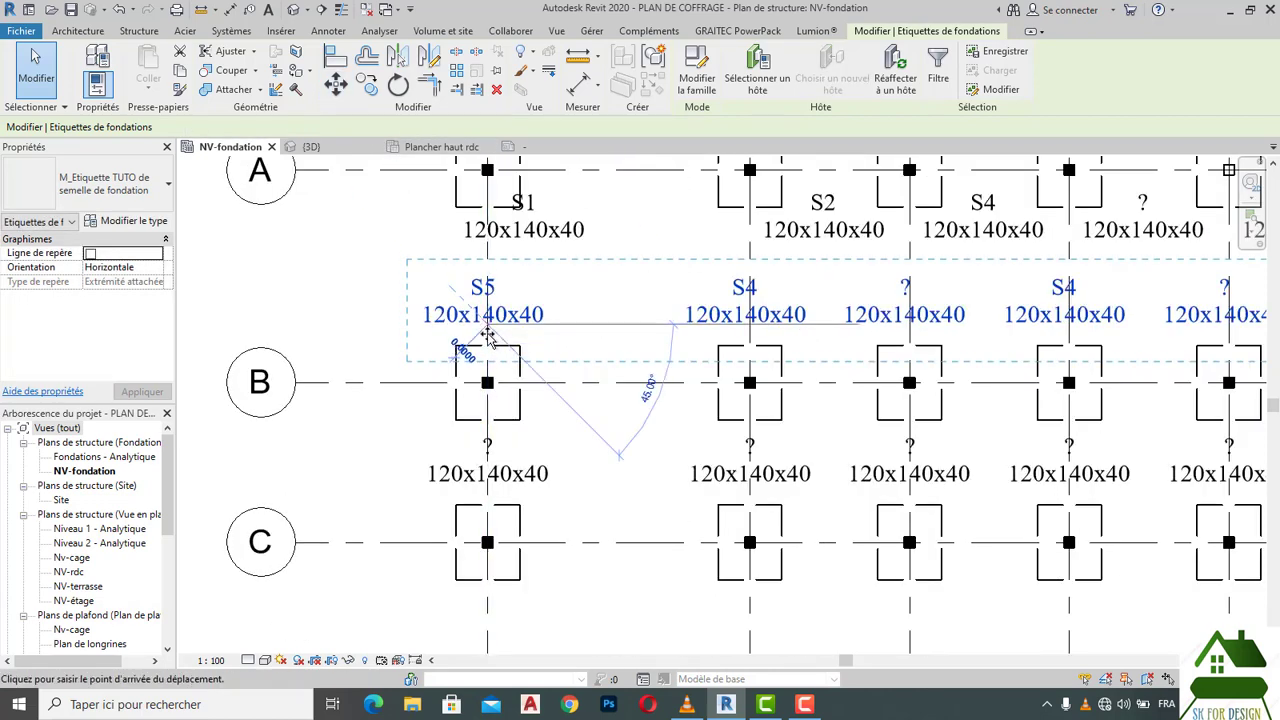
{"action": "left_click", "coordinate": [487, 336]}
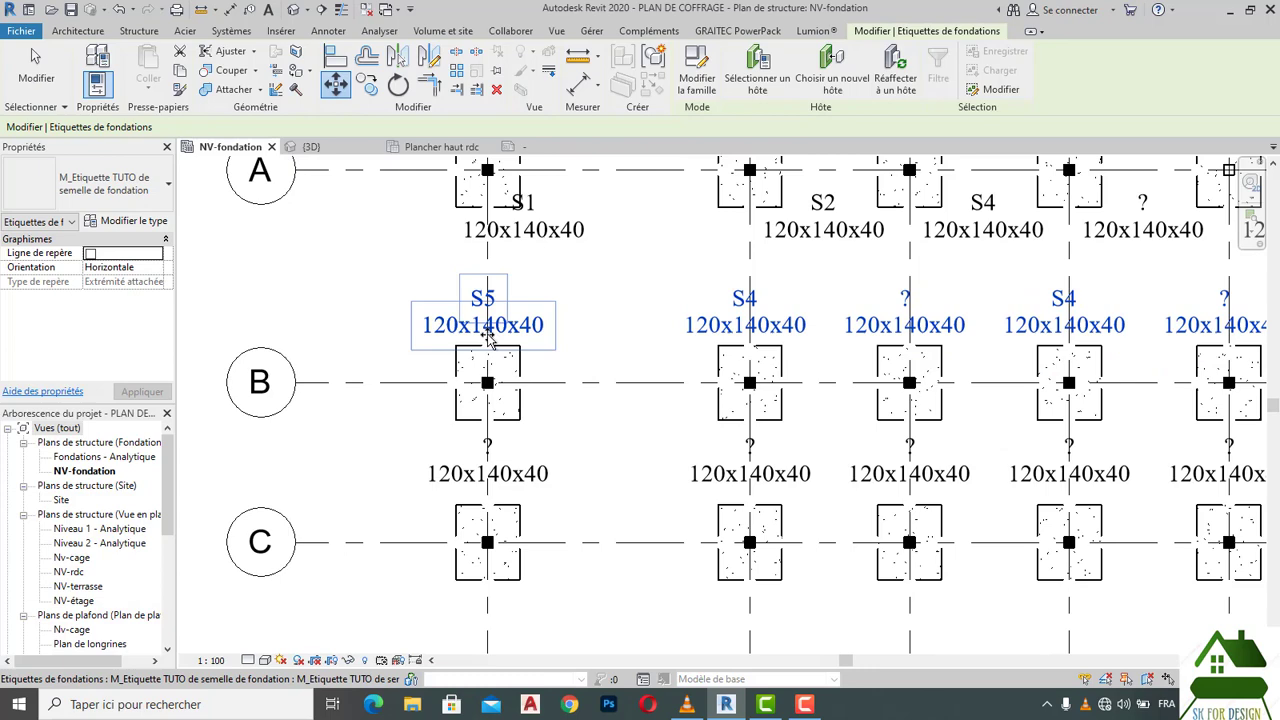
{"action": "left_click", "coordinate": [390, 262]}
Step: Filter the axis A selection to Etiquettes de fondations only and move those tags about 2.5 m up and slightly left, above their footings
{"action": "scroll", "coordinate": [395, 255], "scroll_direction": "down", "scroll_amount": 3}
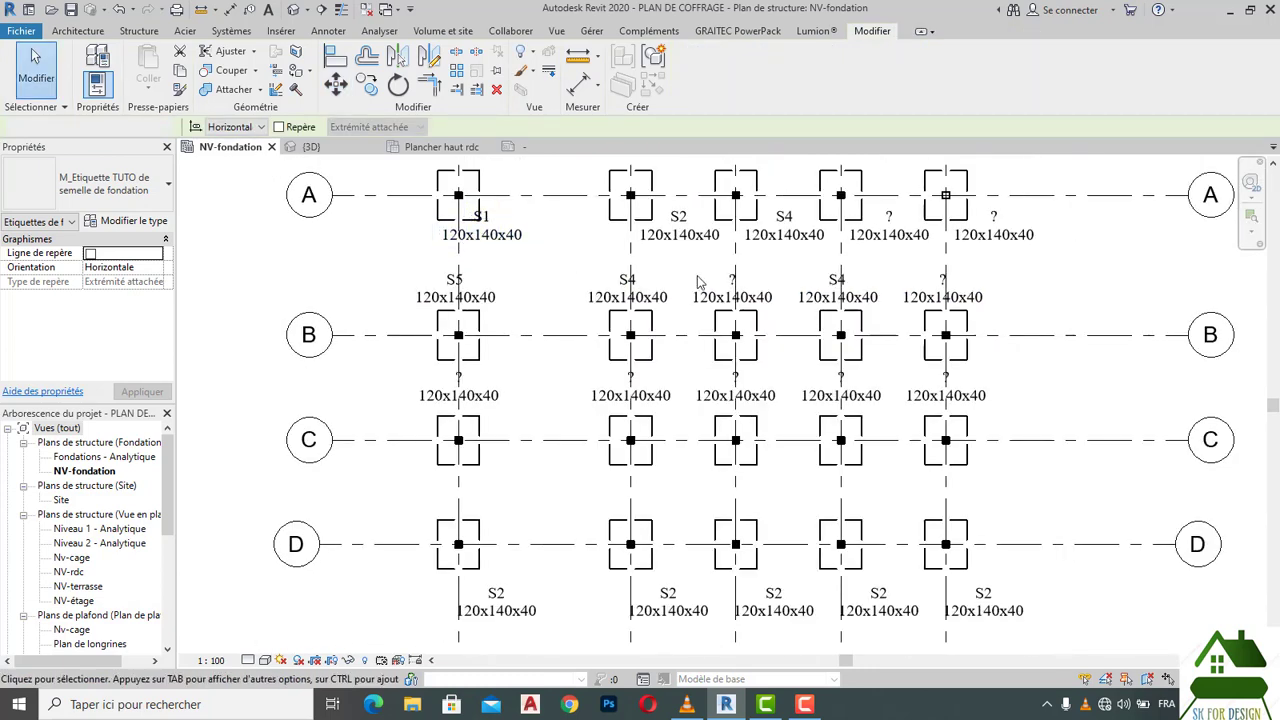
{"action": "scroll", "coordinate": [798, 280], "scroll_direction": "down", "scroll_amount": 2}
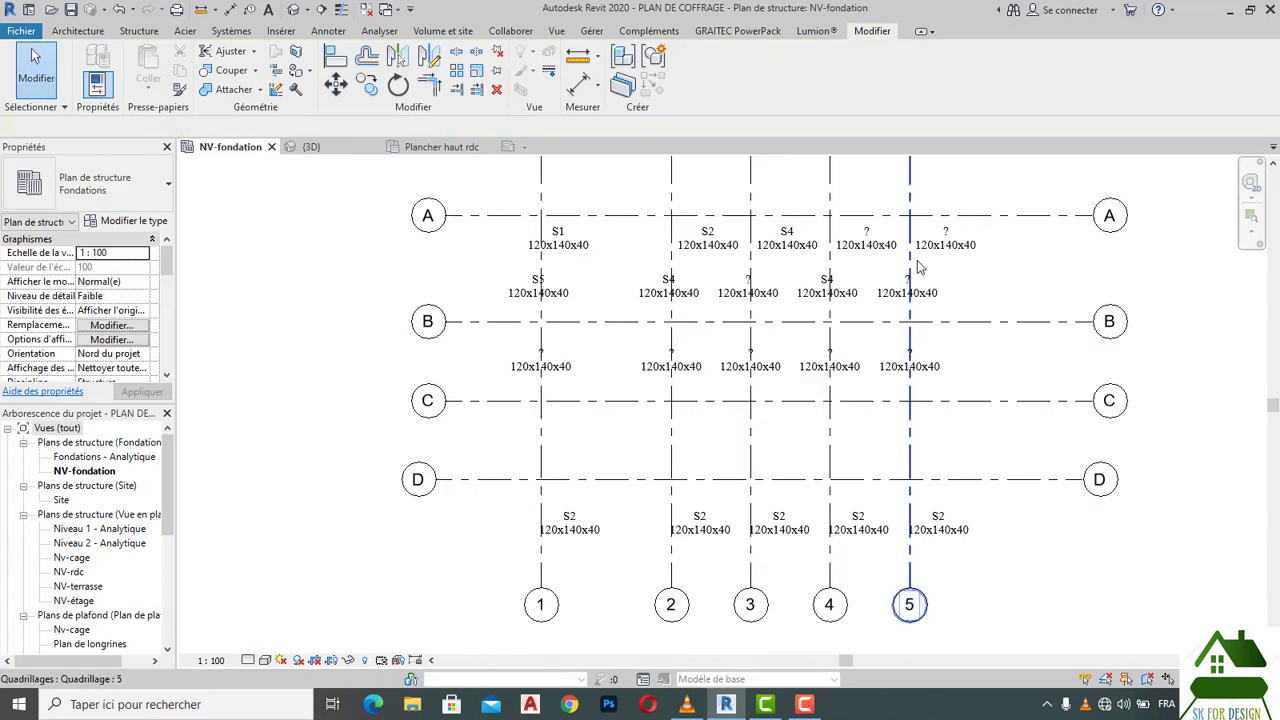
{"action": "middle_click_drag", "start_coordinate": [991, 303], "coordinate": [1001, 340]}
{"action": "left_click_drag", "start_coordinate": [1024, 320], "coordinate": [477, 244]}
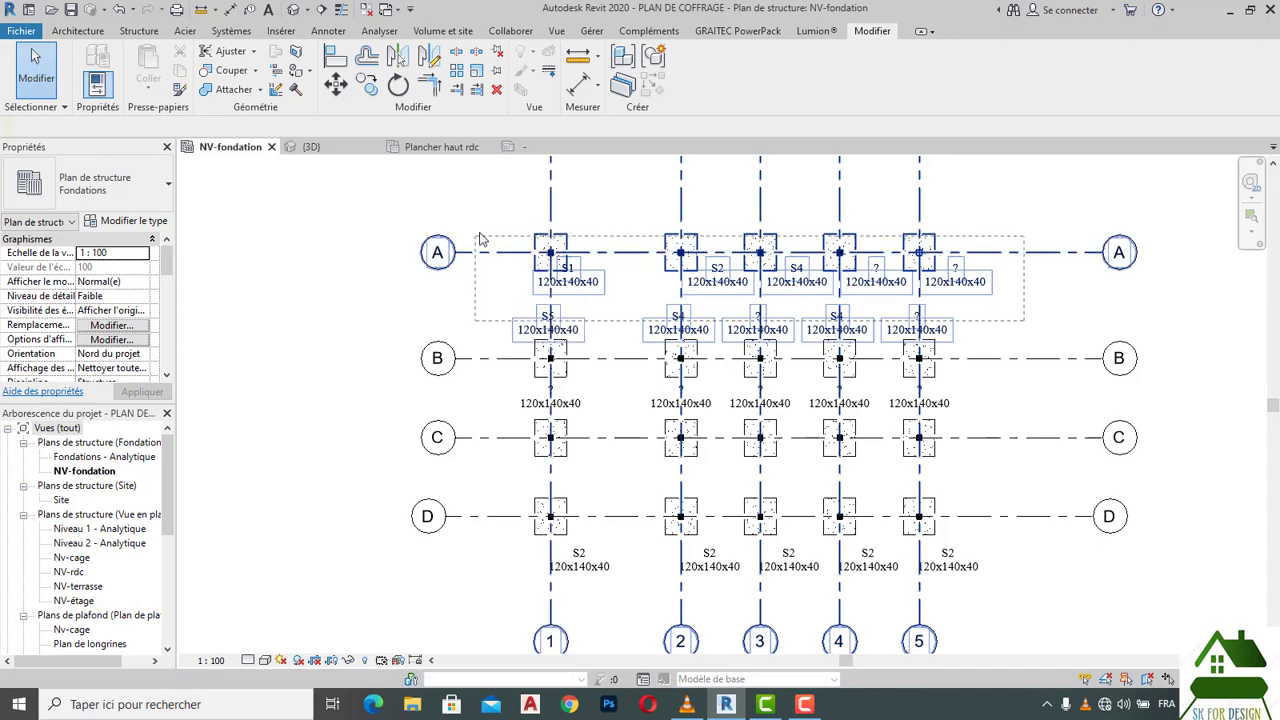
{"action": "left_click", "coordinate": [1006, 302]}
{"action": "left_click_drag", "start_coordinate": [1006, 302], "coordinate": [512, 222]}
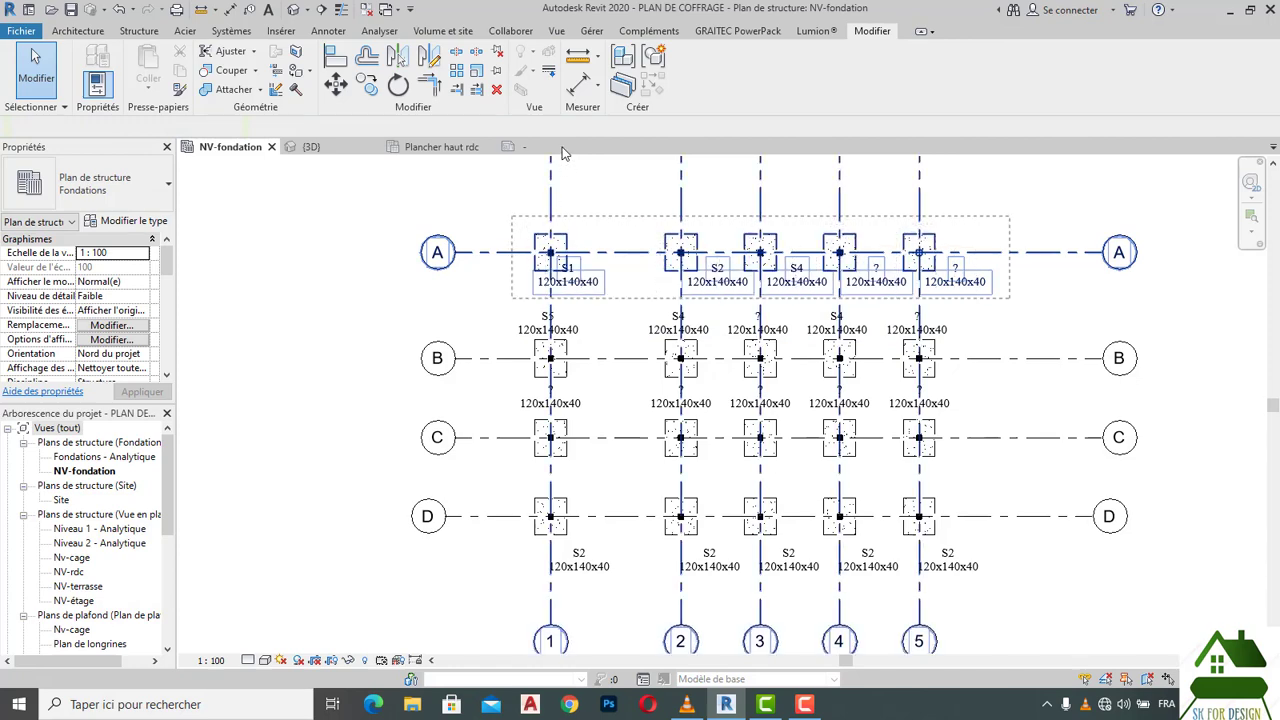
{"action": "left_click", "coordinate": [690, 74]}
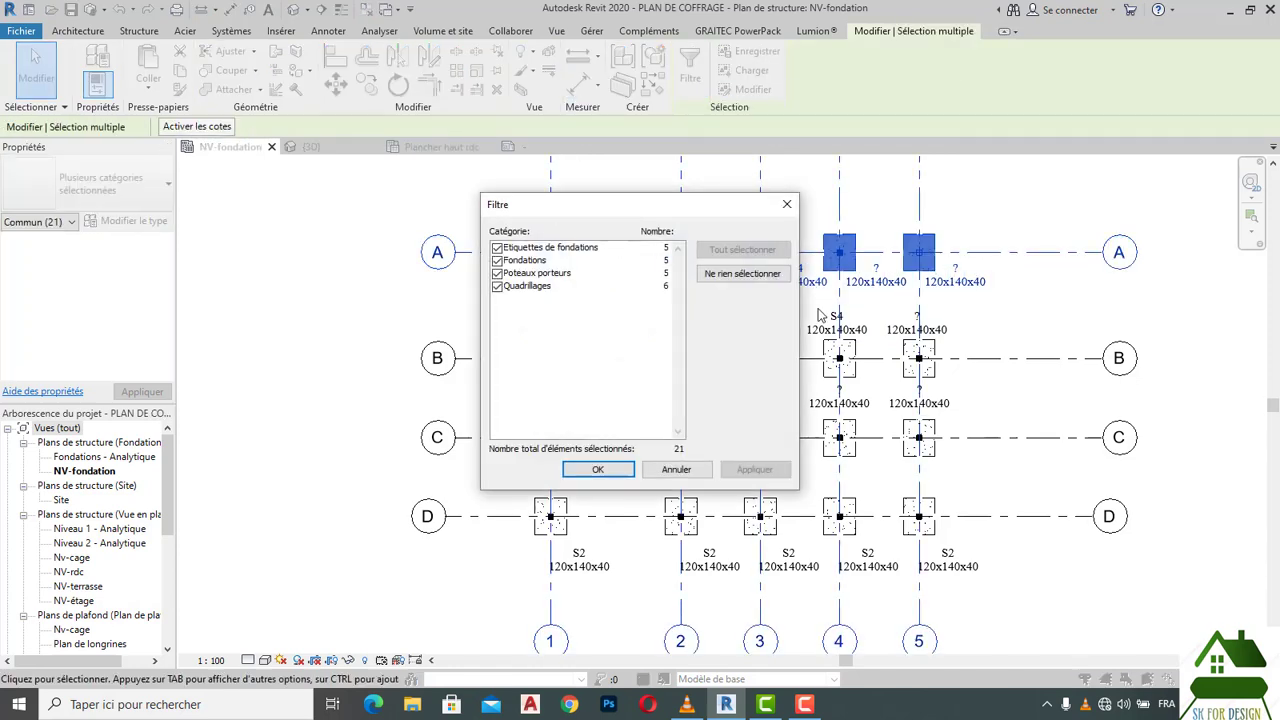
{"action": "left_click", "coordinate": [770, 274]}
{"action": "left_click", "coordinate": [497, 248]}
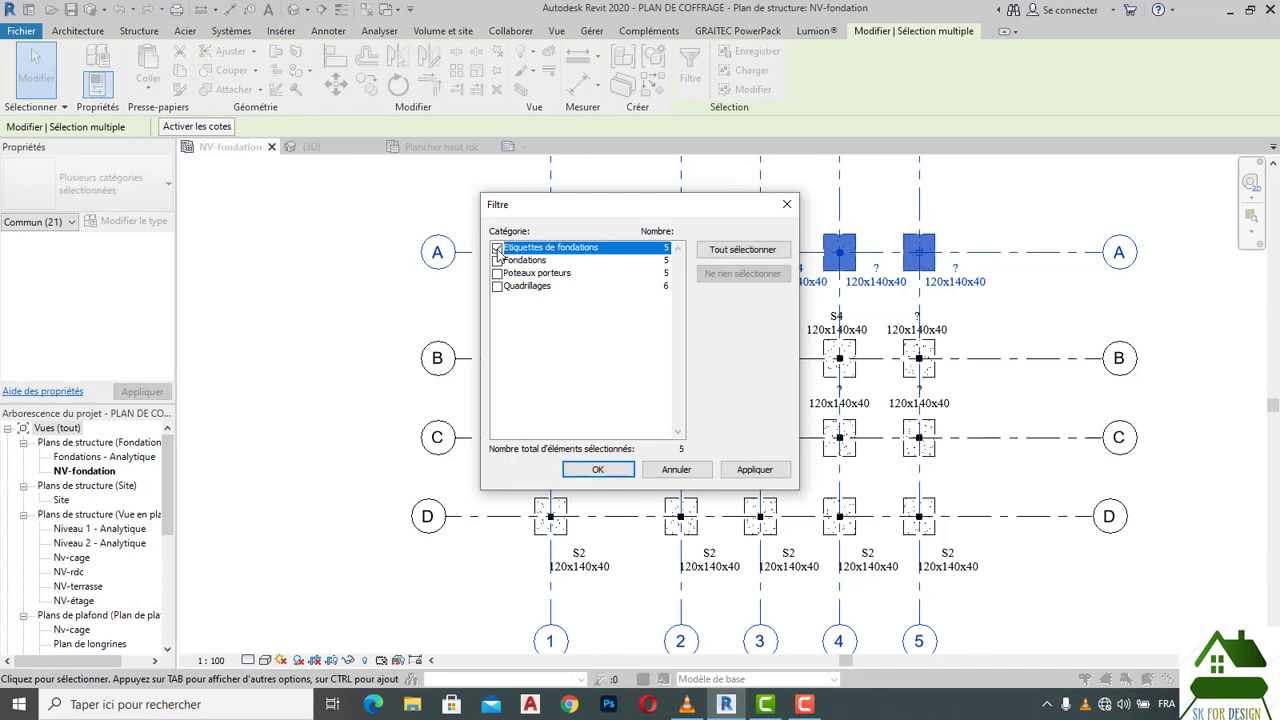
{"action": "left_click", "coordinate": [597, 470]}
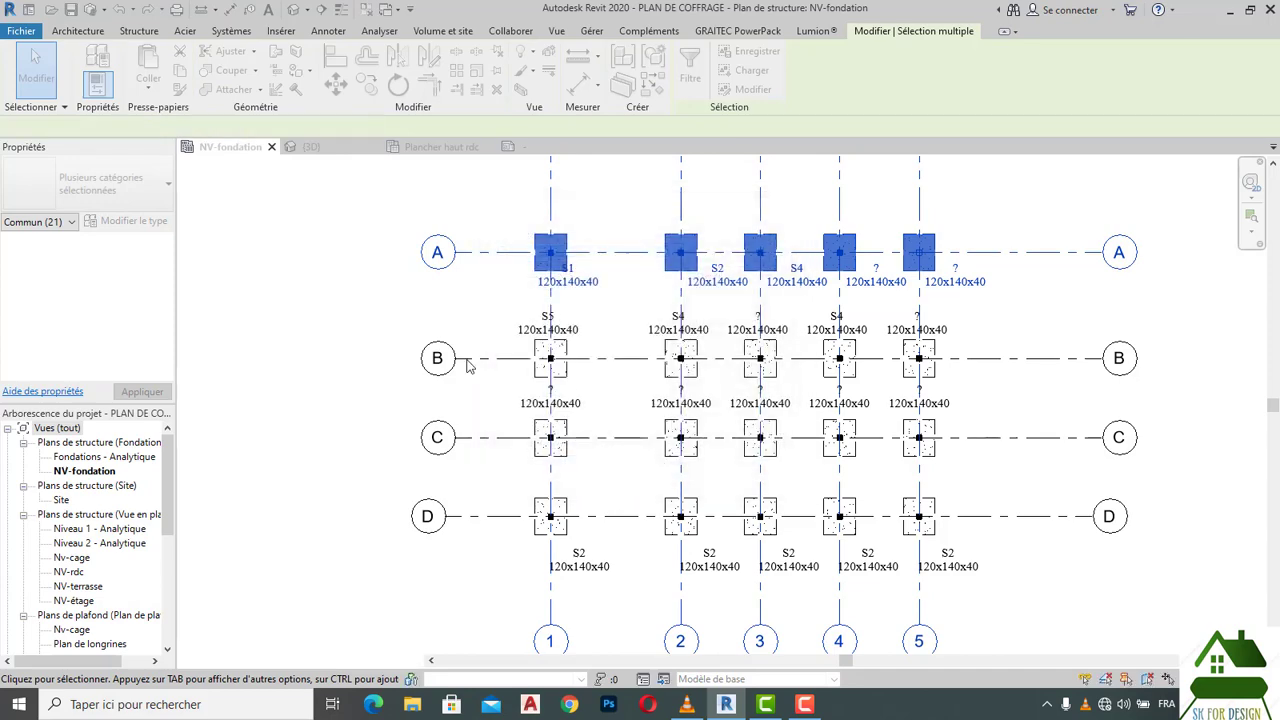
{"action": "left_click", "coordinate": [334, 88]}
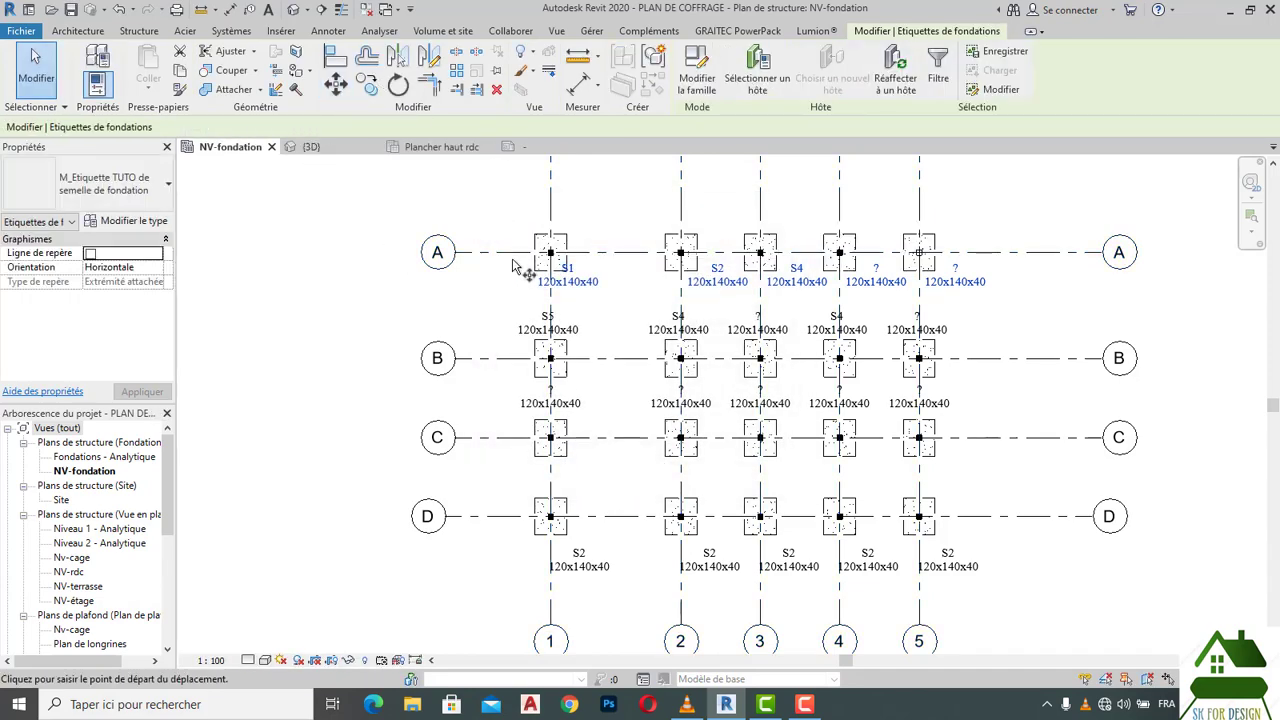
{"action": "left_click", "coordinate": [566, 280]}
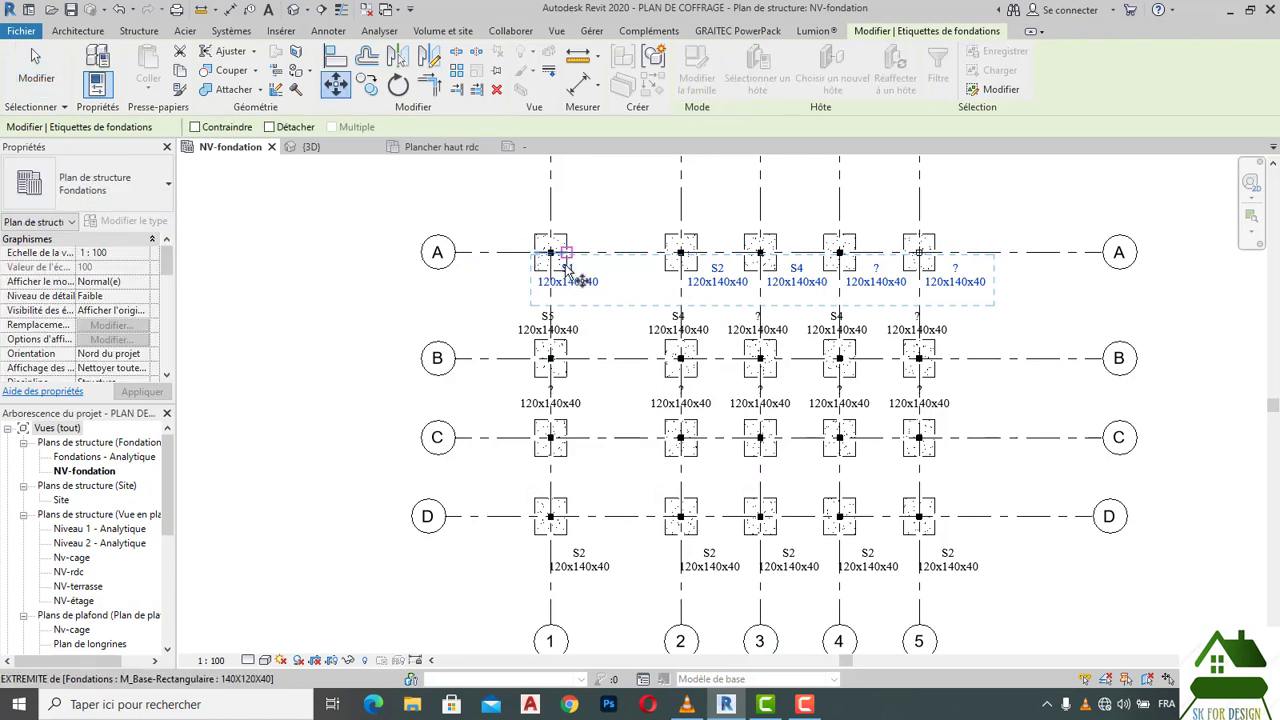
{"action": "left_click", "coordinate": [549, 215]}
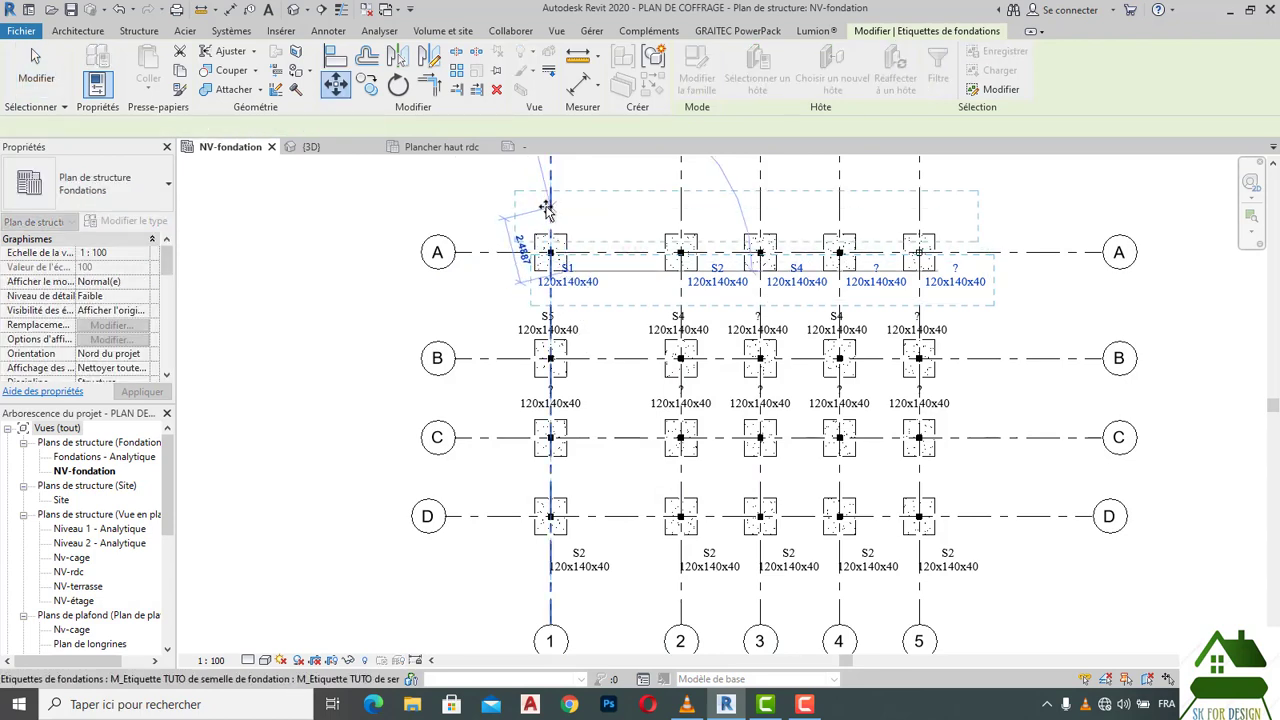
{"action": "left_click", "coordinate": [1031, 287]}
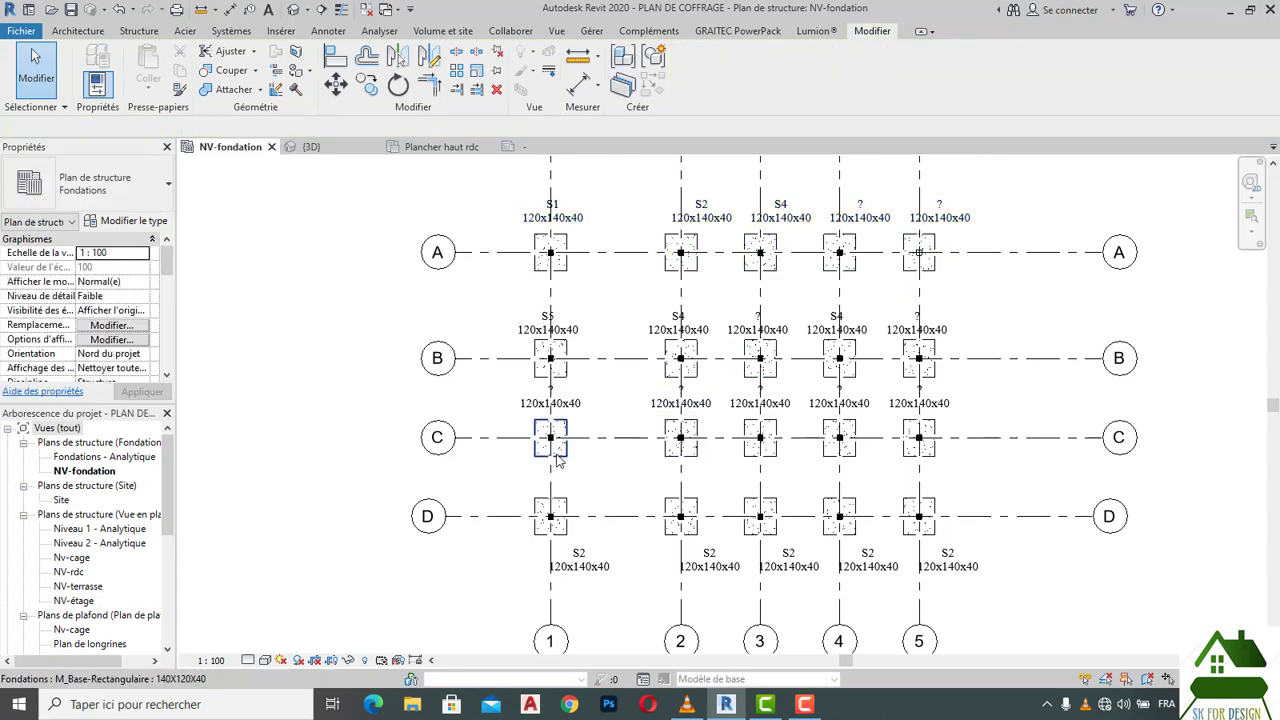
Step: Set Commentaires to S1 for all five axis C footings and the axis B footings at grids 3 and 5
{"action": "left_click", "coordinate": [562, 455]}
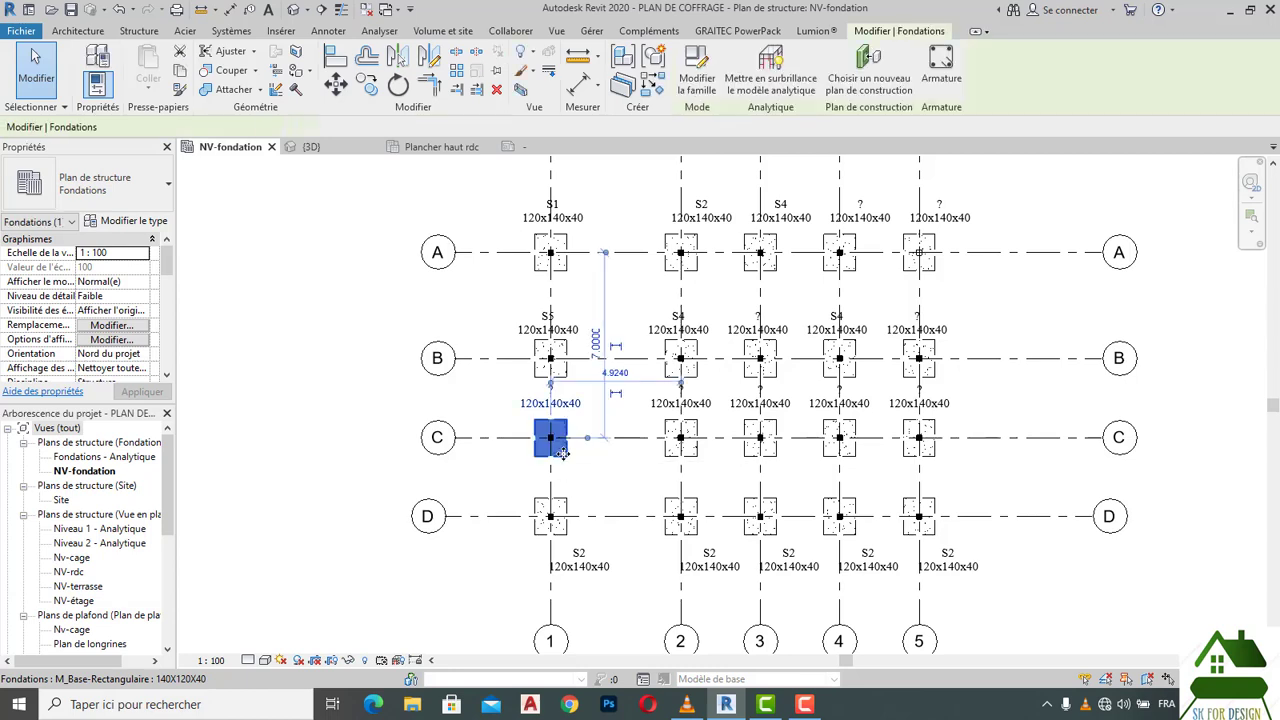
{"action": "left_click", "coordinate": [688, 450], "text": "ctrl"}
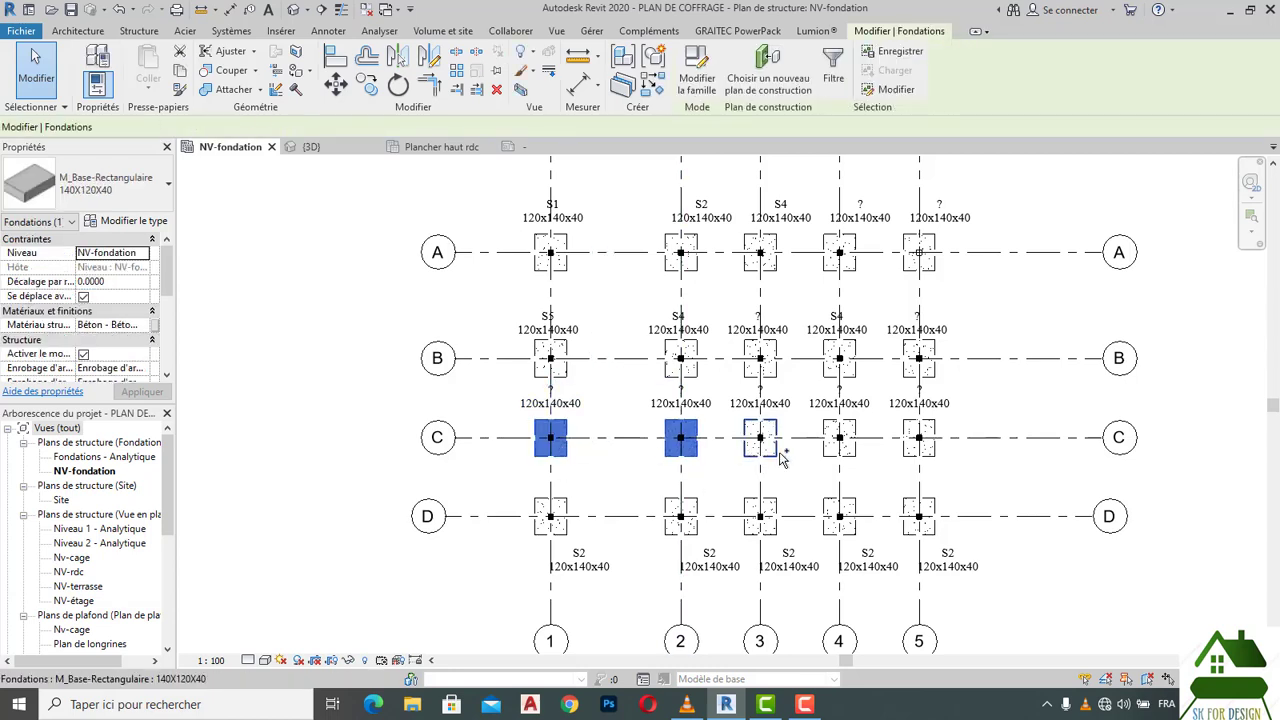
{"action": "left_click", "coordinate": [768, 450], "text": "ctrl"}
{"action": "left_click", "coordinate": [839, 440], "text": "ctrl"}
{"action": "left_click", "coordinate": [917, 445], "text": "ctrl"}
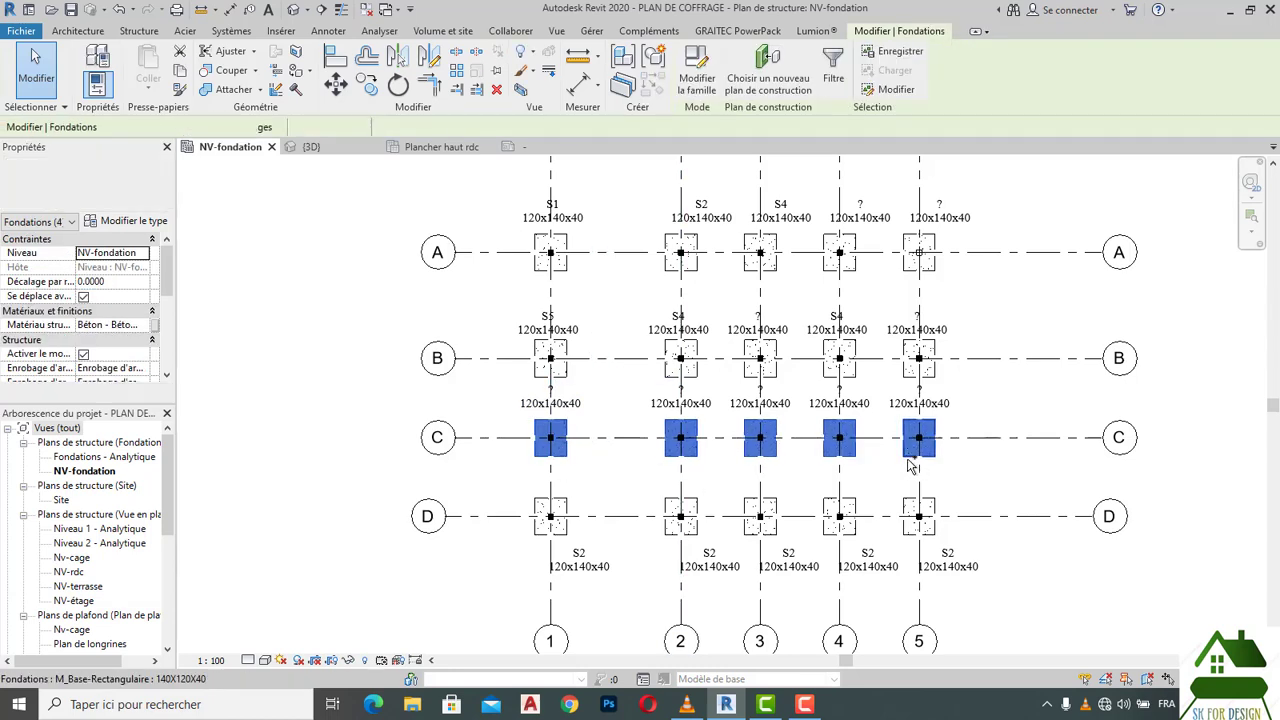
{"action": "left_click", "coordinate": [932, 369], "text": "ctrl"}
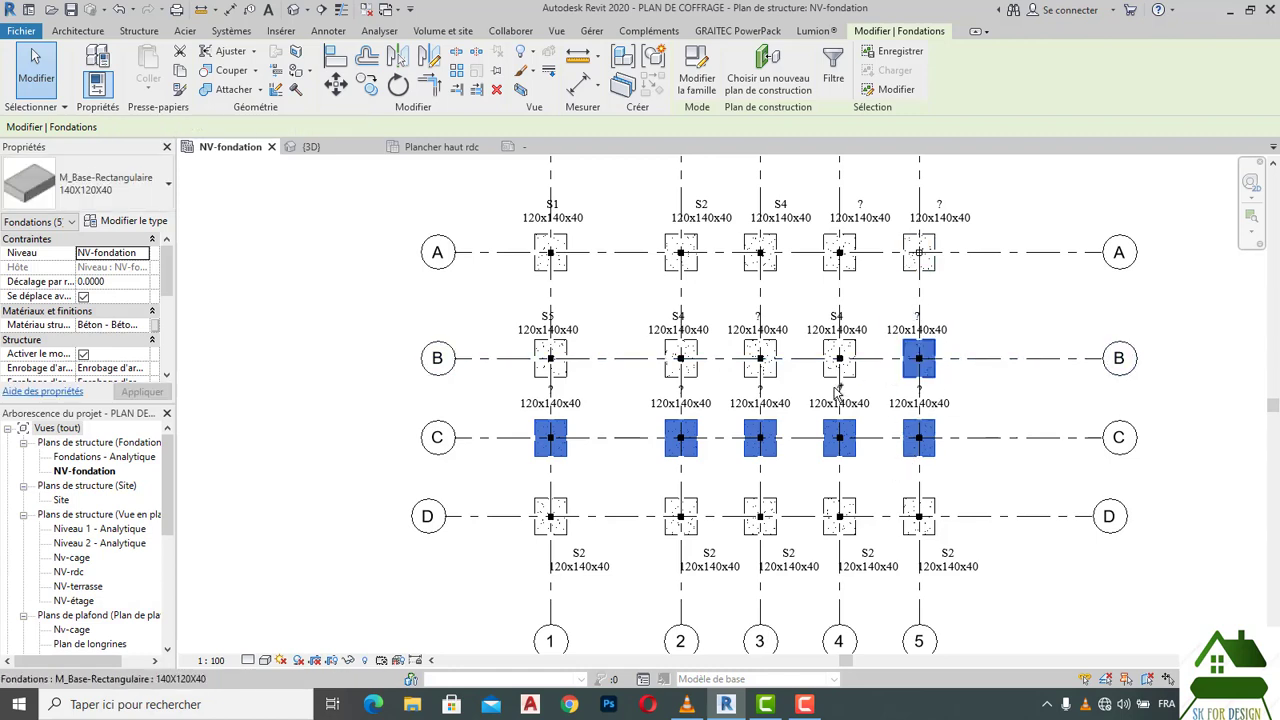
{"action": "left_click", "coordinate": [765, 366], "text": "ctrl"}
{"action": "scroll", "coordinate": [145, 367], "scroll_direction": "down", "scroll_amount": 2}
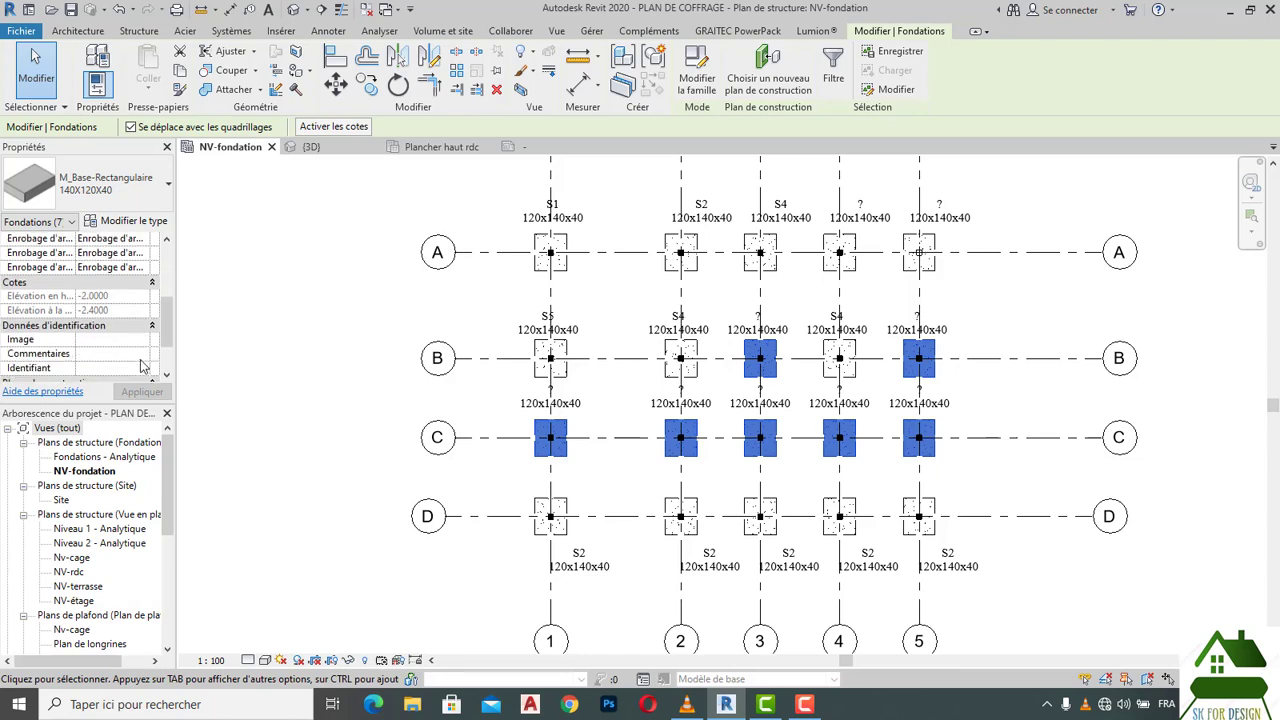
{"action": "left_click", "coordinate": [141, 356]}
{"action": "left_click", "coordinate": [143, 355]}
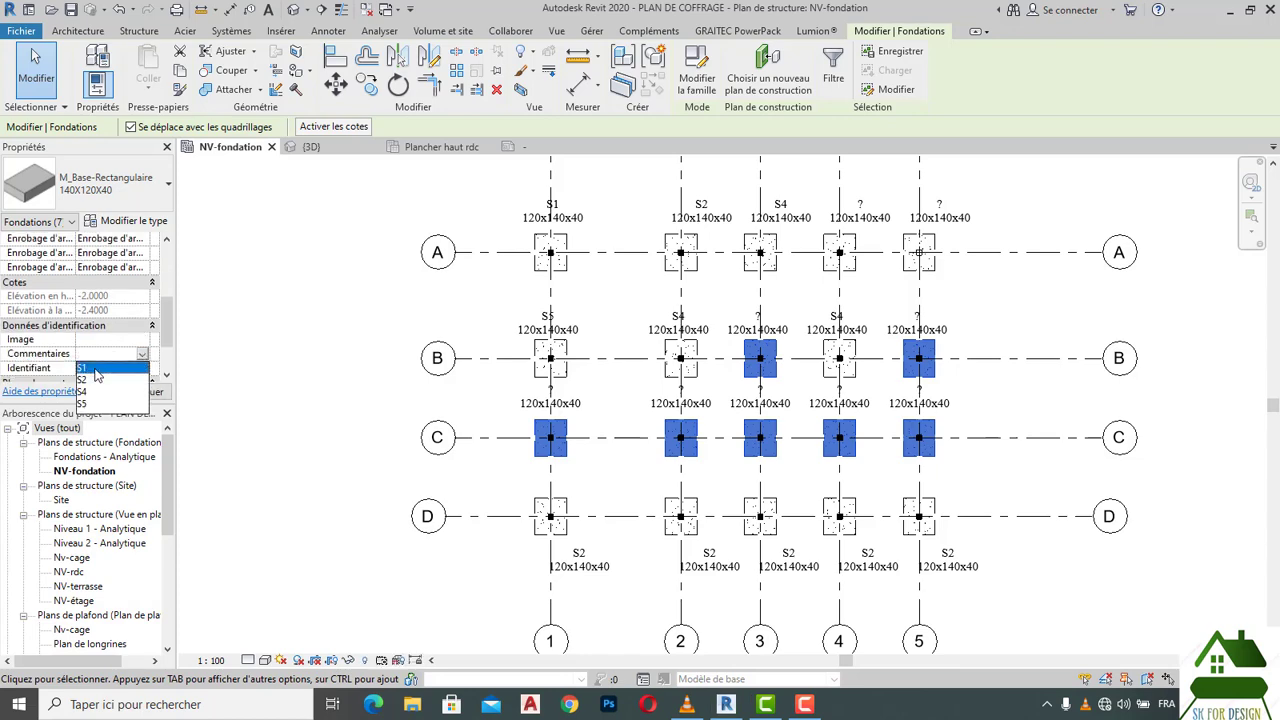
{"action": "left_click", "coordinate": [97, 368]}
{"action": "left_click", "coordinate": [142, 391]}
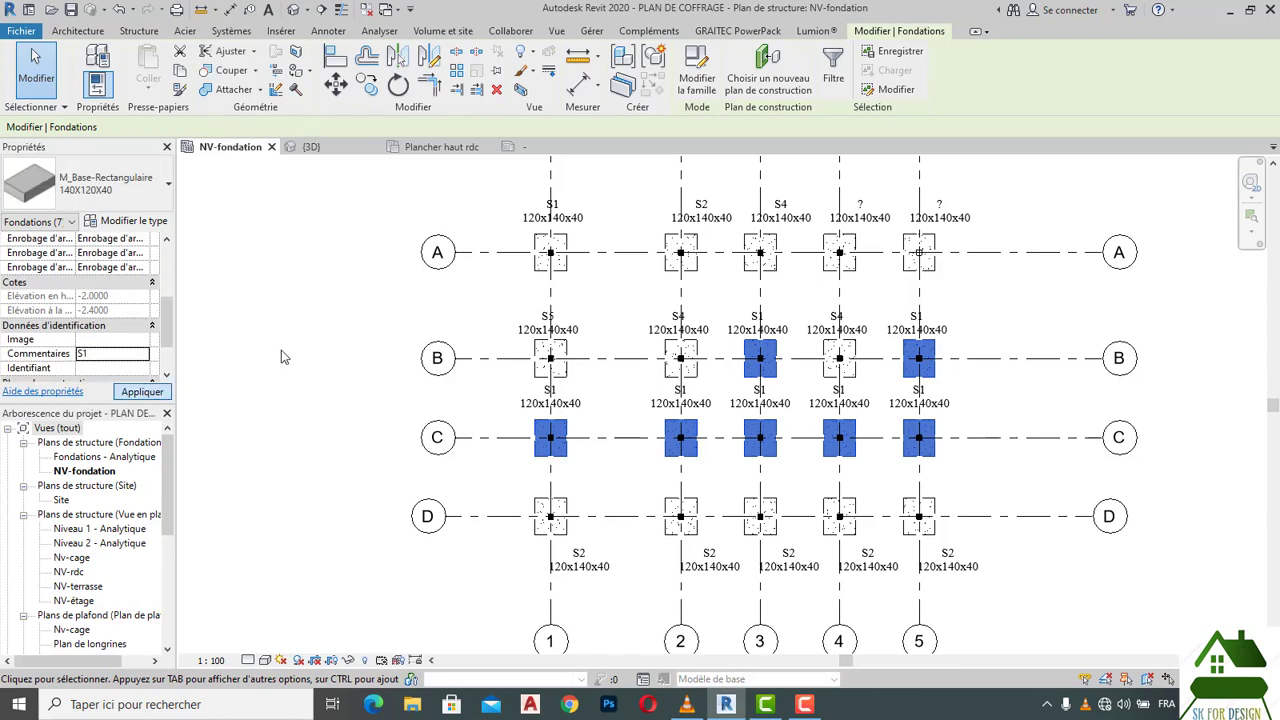
{"action": "left_click", "coordinate": [338, 282]}
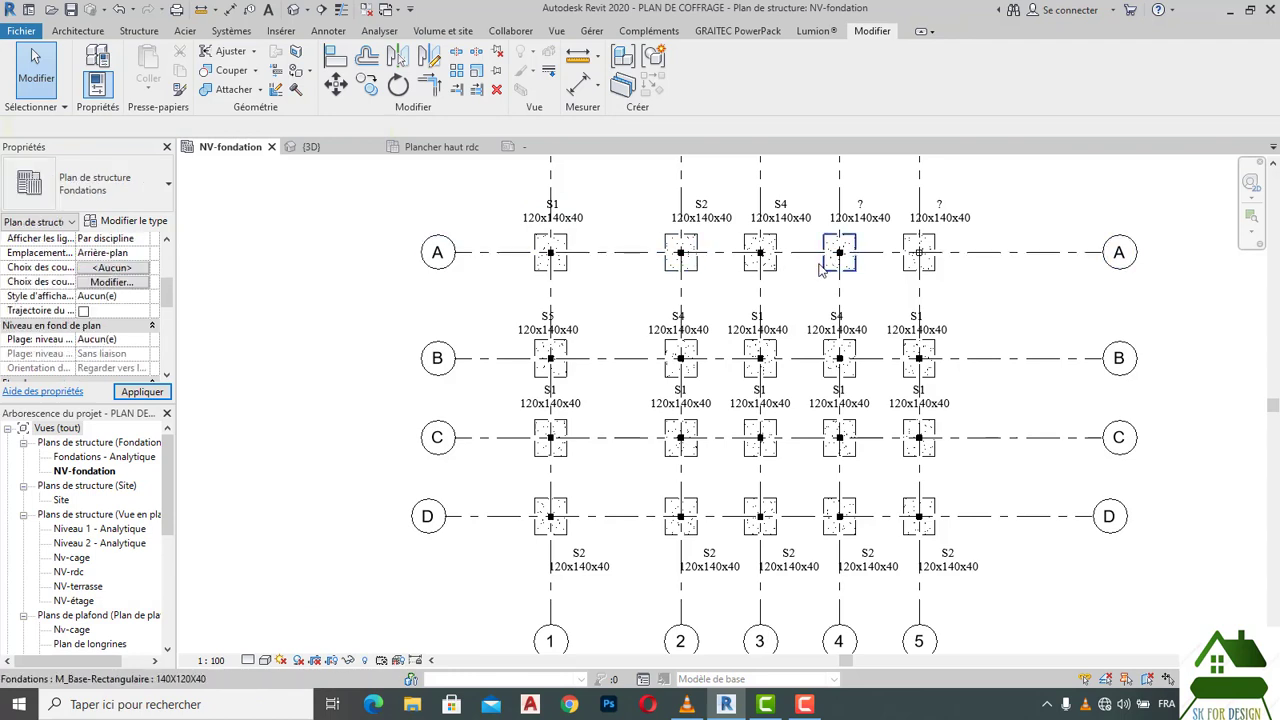
Step: Set Commentaires to S4 for the axis A footings at grids 4 and 5
{"action": "left_click", "coordinate": [820, 266]}
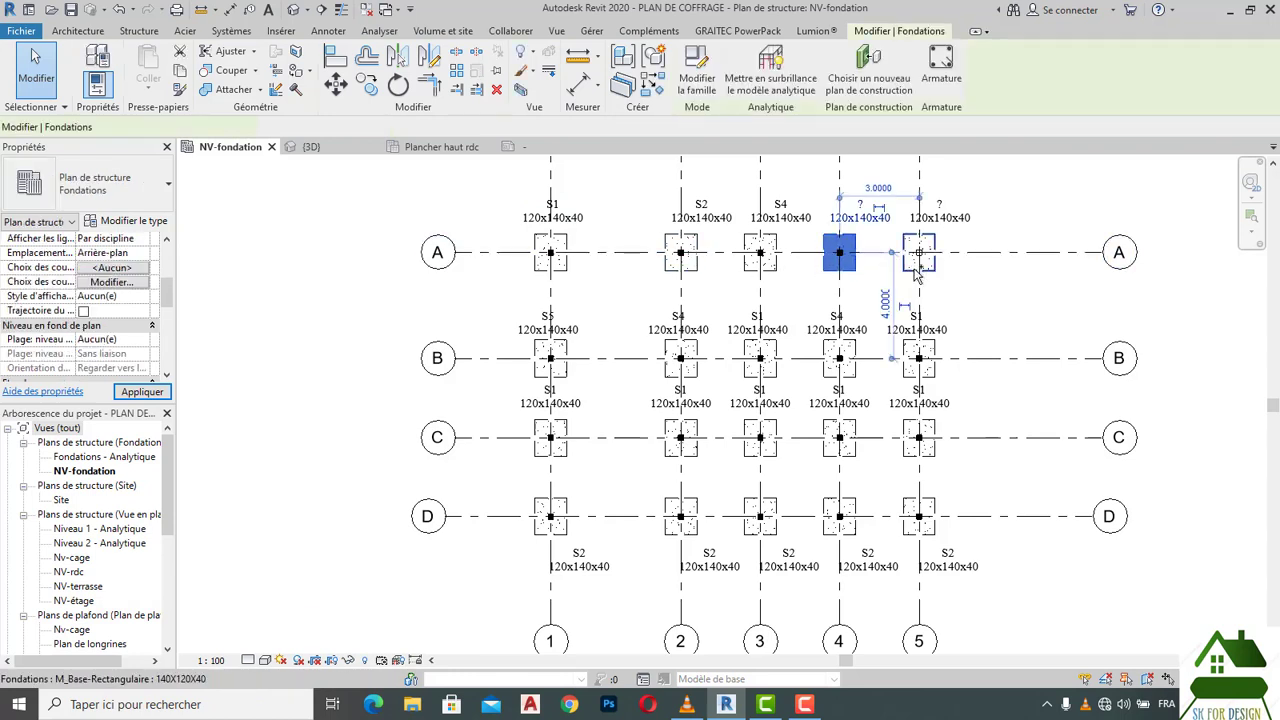
{"action": "left_click", "coordinate": [940, 288], "text": "ctrl"}
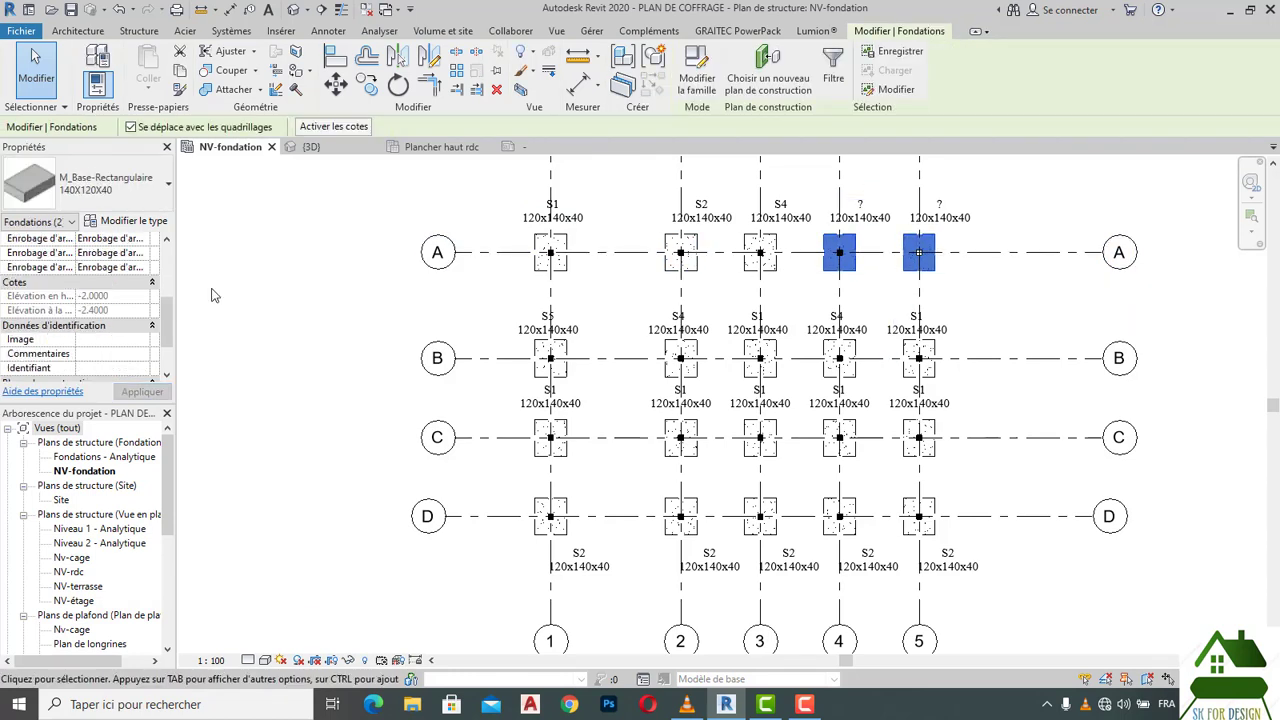
{"action": "scroll", "coordinate": [135, 338], "scroll_direction": "down", "scroll_amount": 1}
{"action": "left_click", "coordinate": [142, 310]}
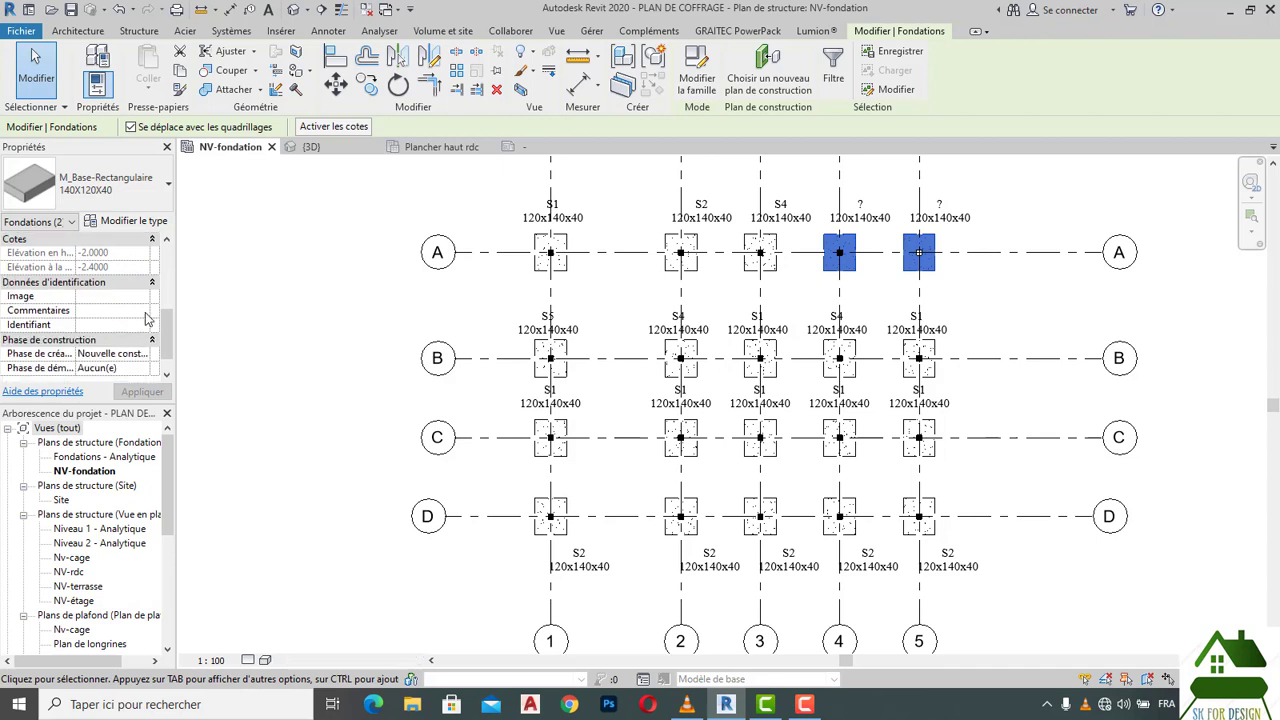
{"action": "left_click", "coordinate": [143, 311]}
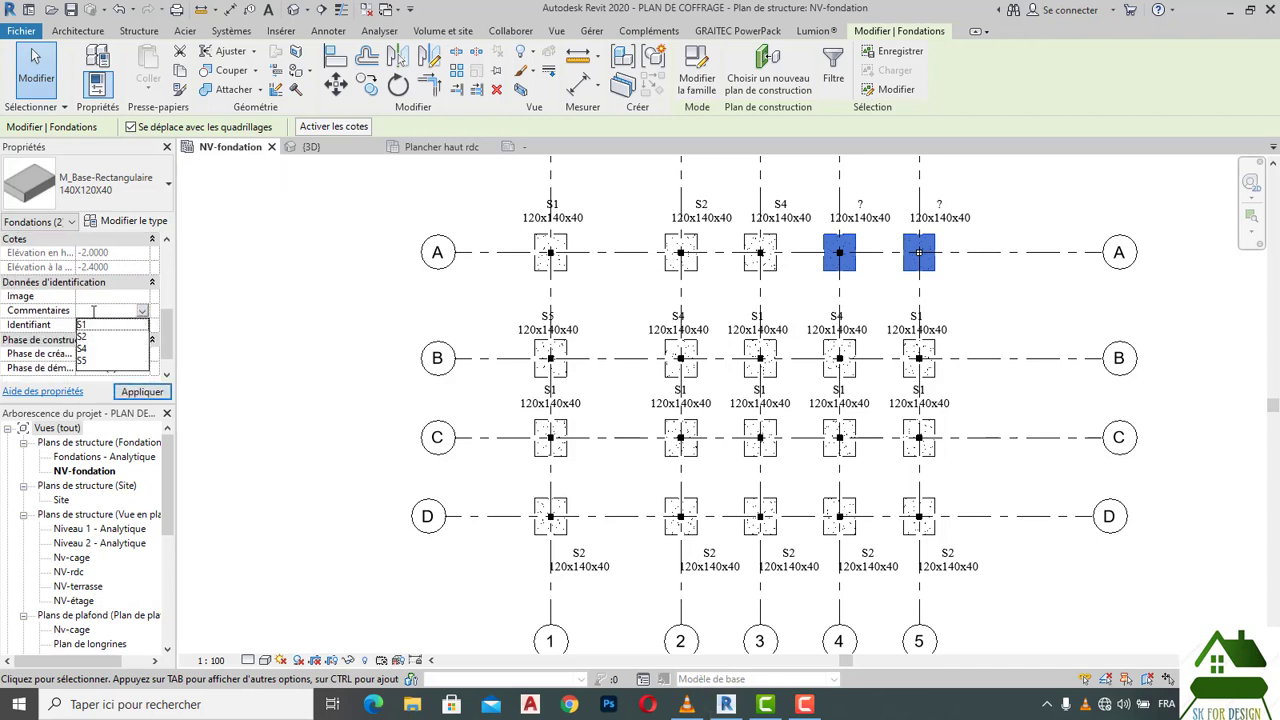
{"action": "left_click", "coordinate": [85, 348]}
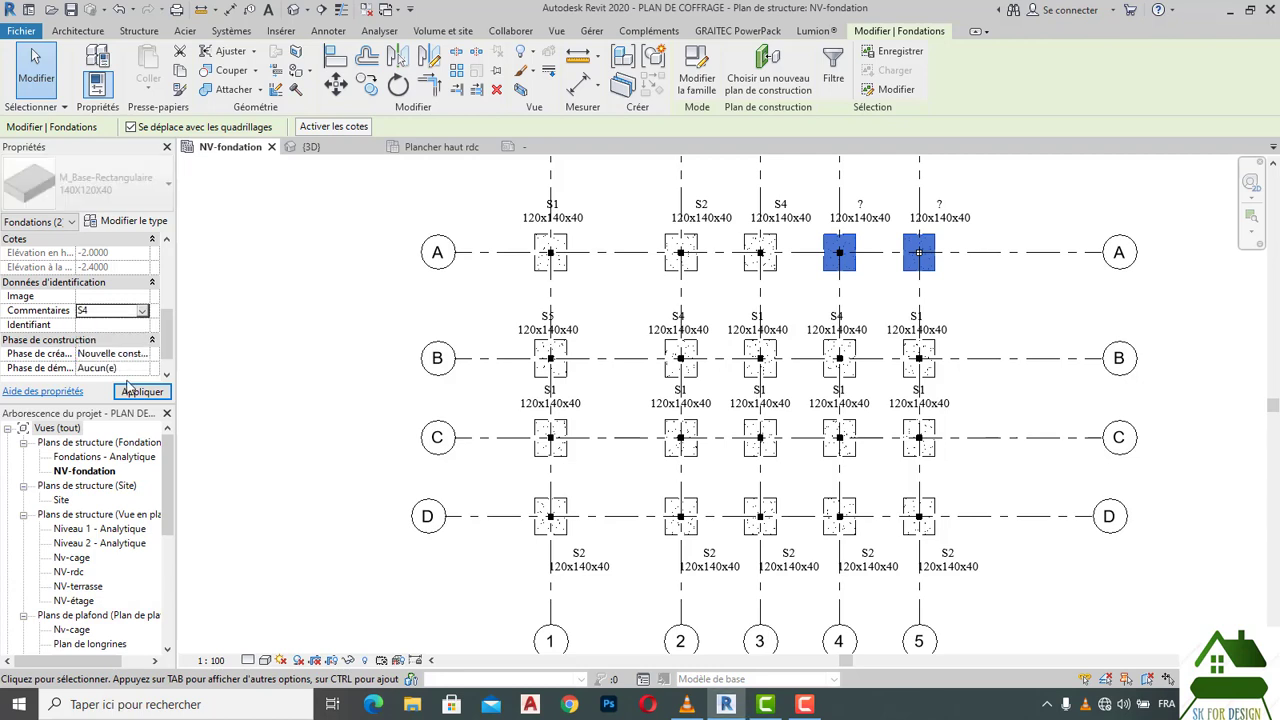
{"action": "left_click", "coordinate": [141, 391]}
{"action": "left_click", "coordinate": [277, 357]}
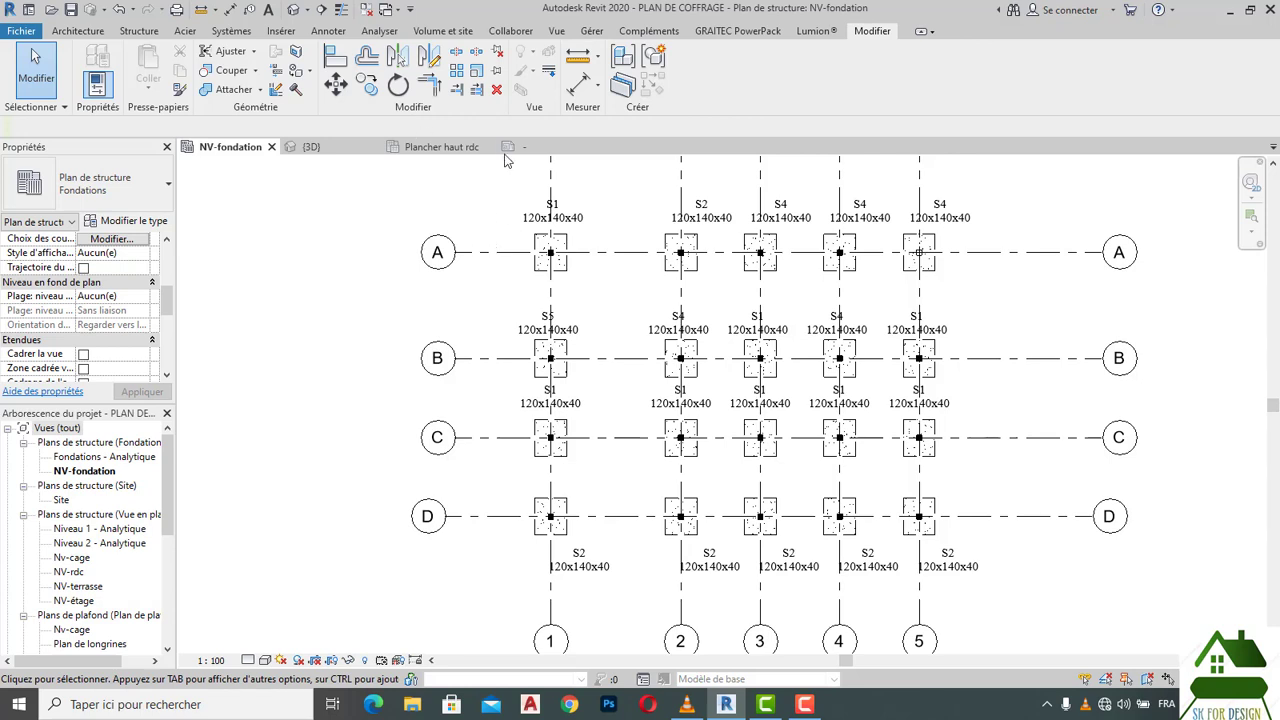
Step: Close the M_Etiquette TUTO de semelle de fondation tag family, saving its changes
{"action": "left_click", "coordinate": [543, 150]}
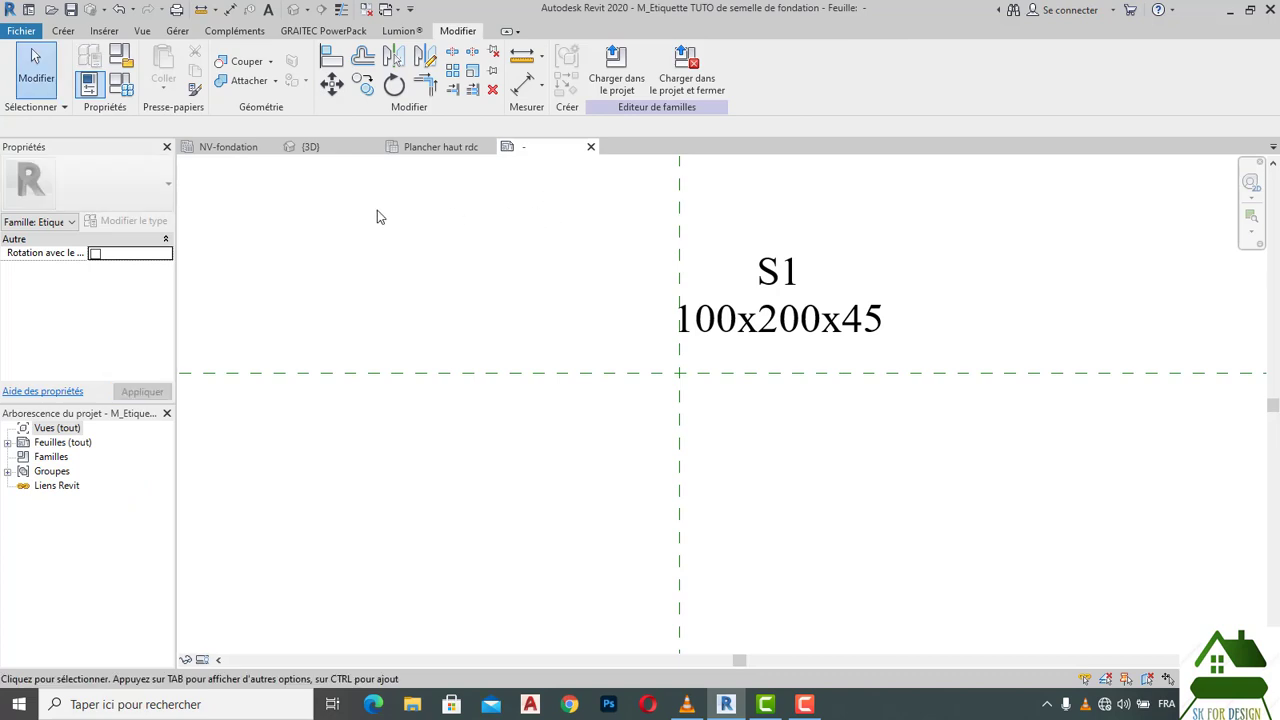
{"action": "left_click", "coordinate": [591, 147]}
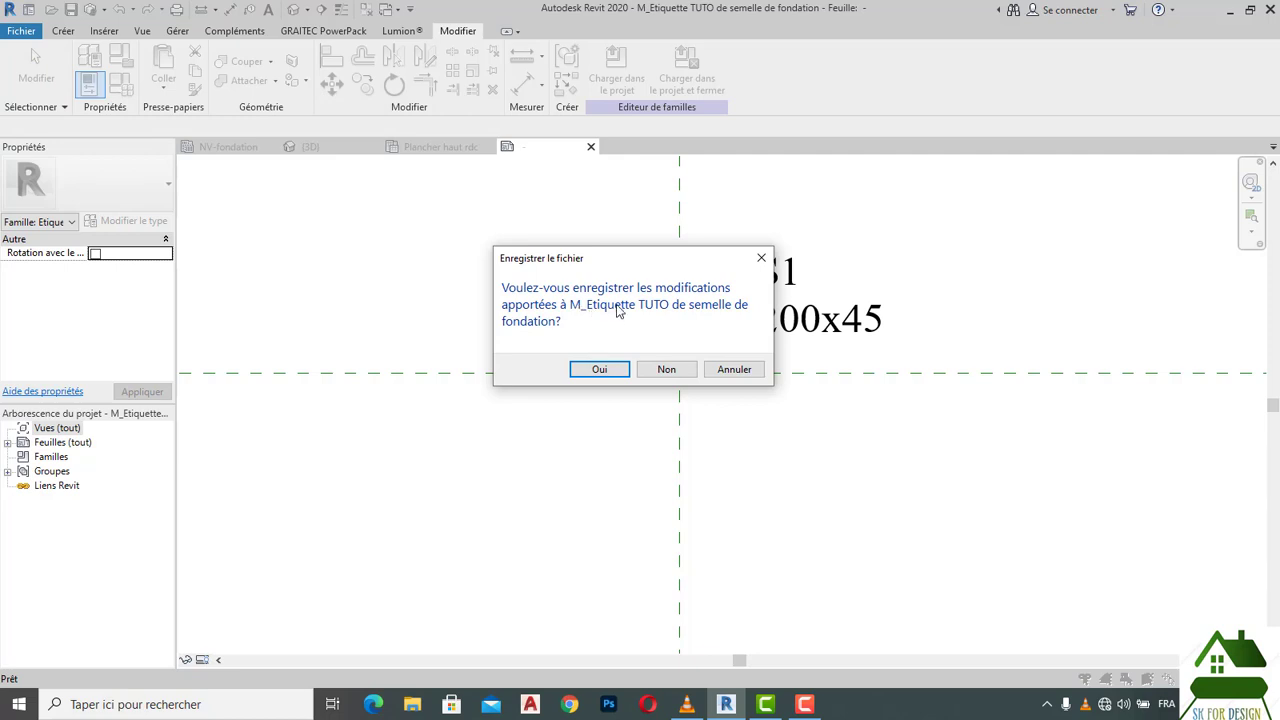
{"action": "left_click", "coordinate": [603, 371]}
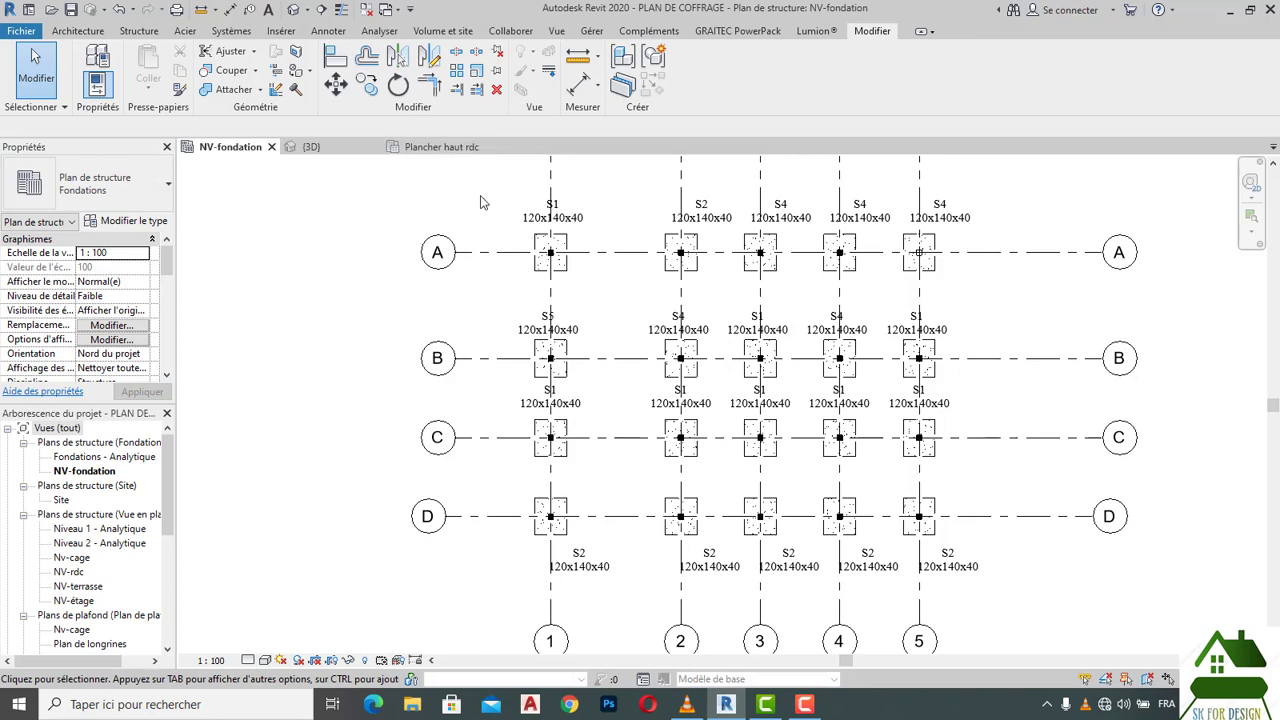
{"action": "scroll", "coordinate": [481, 202], "scroll_direction": "down", "scroll_amount": 1}
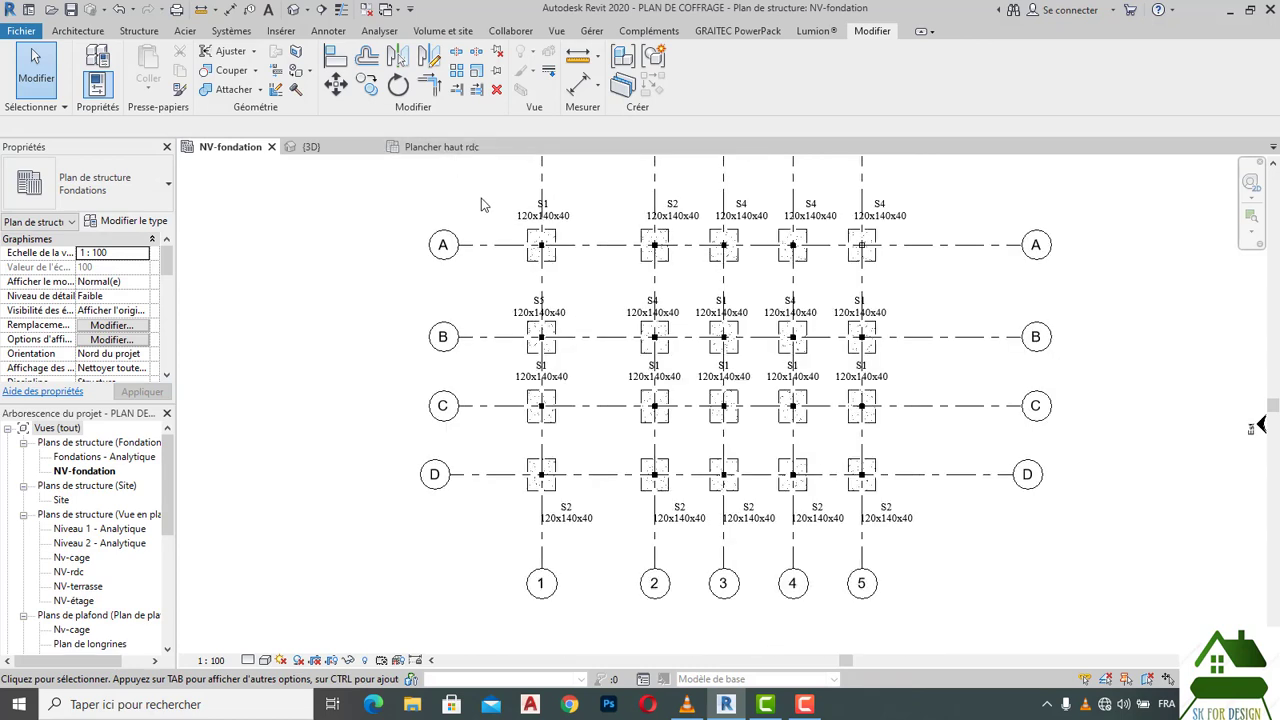